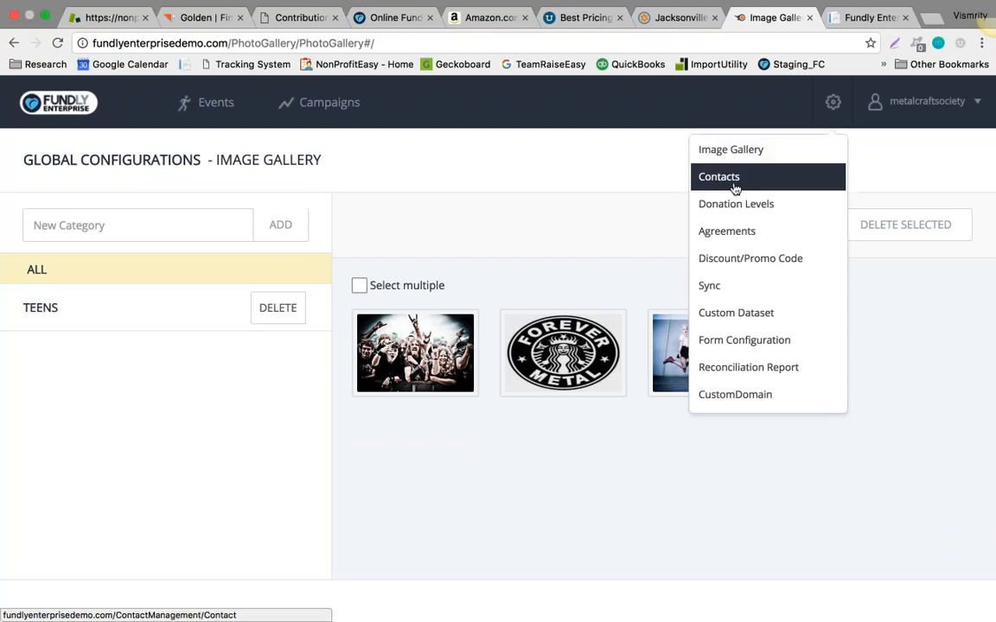
Step: Open the Contacts configuration and examine its add-contact form, import options and contact list
left_click(741, 185)
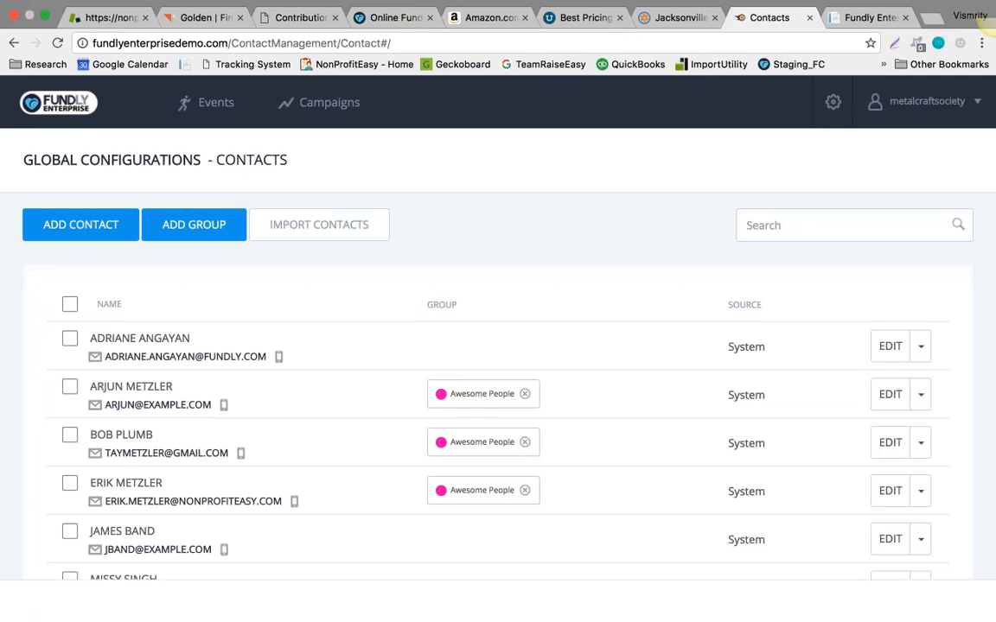
left_click(106, 225)
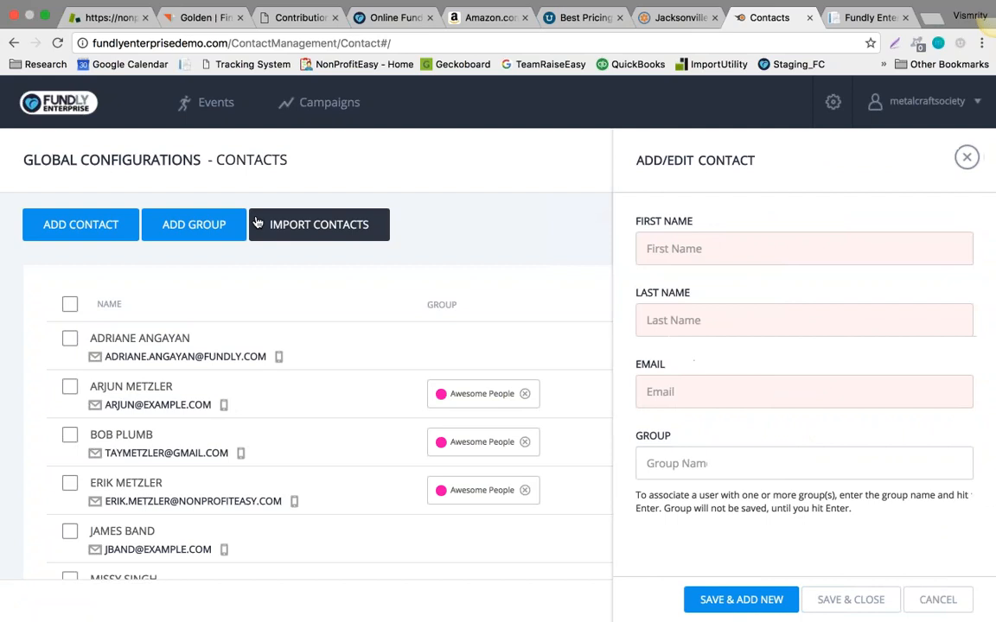
left_click(967, 158)
left_click(304, 233)
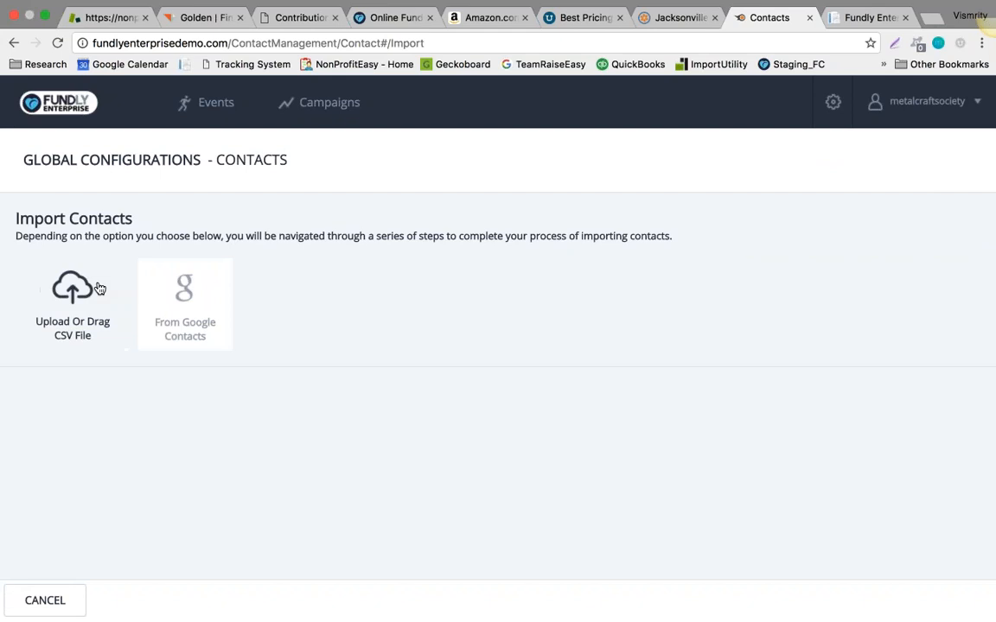
left_click(14, 43)
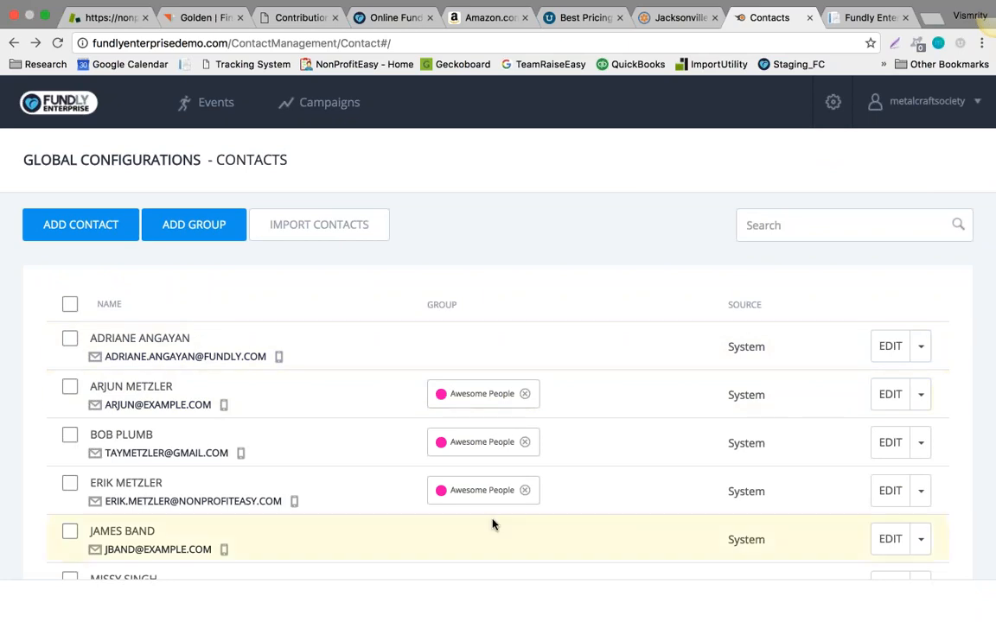
scroll(488, 525, "down", 2)
scroll(486, 526, "down", 3)
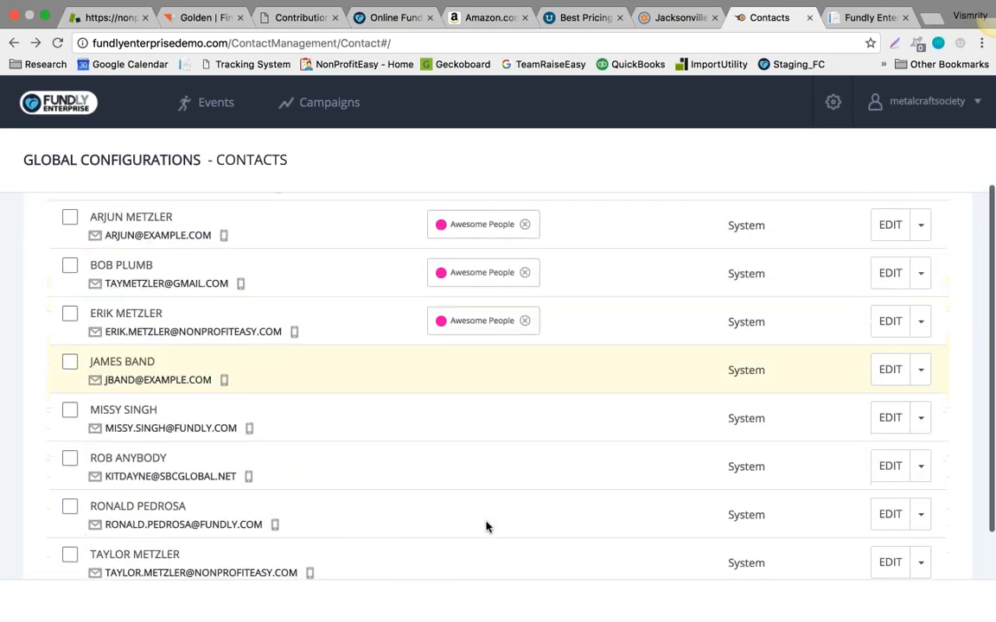
scroll(486, 525, "up", 5)
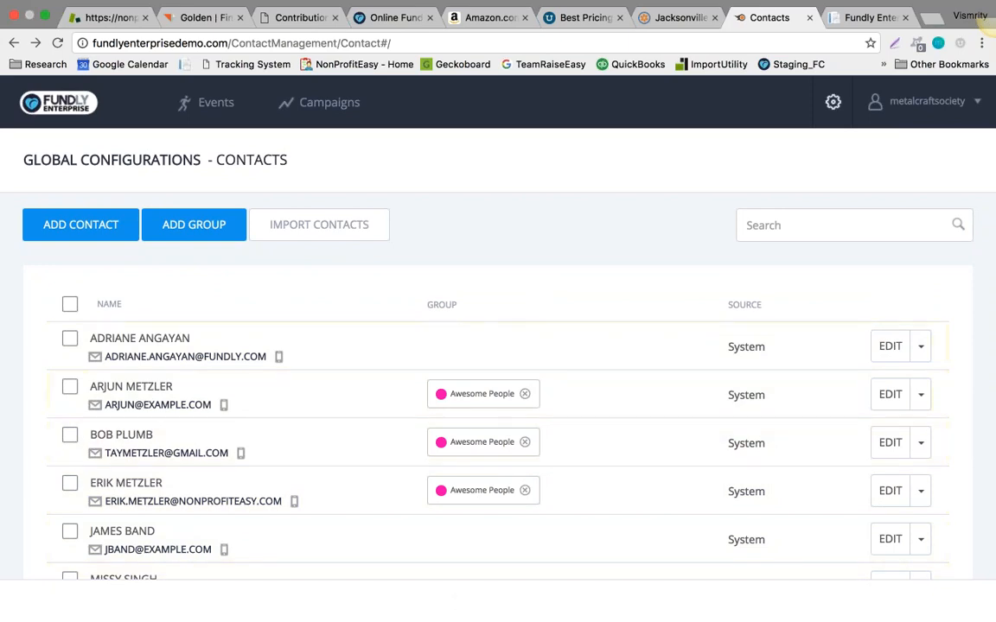
Step: Open the Donation Levels configuration and look through the existing donation levels
left_click(832, 102)
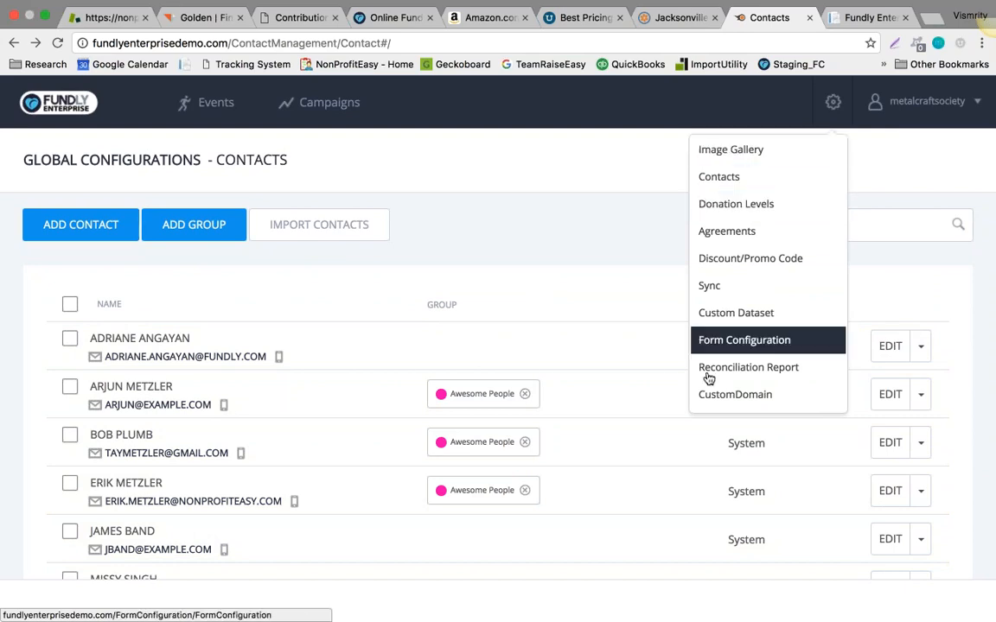
left_click(754, 212)
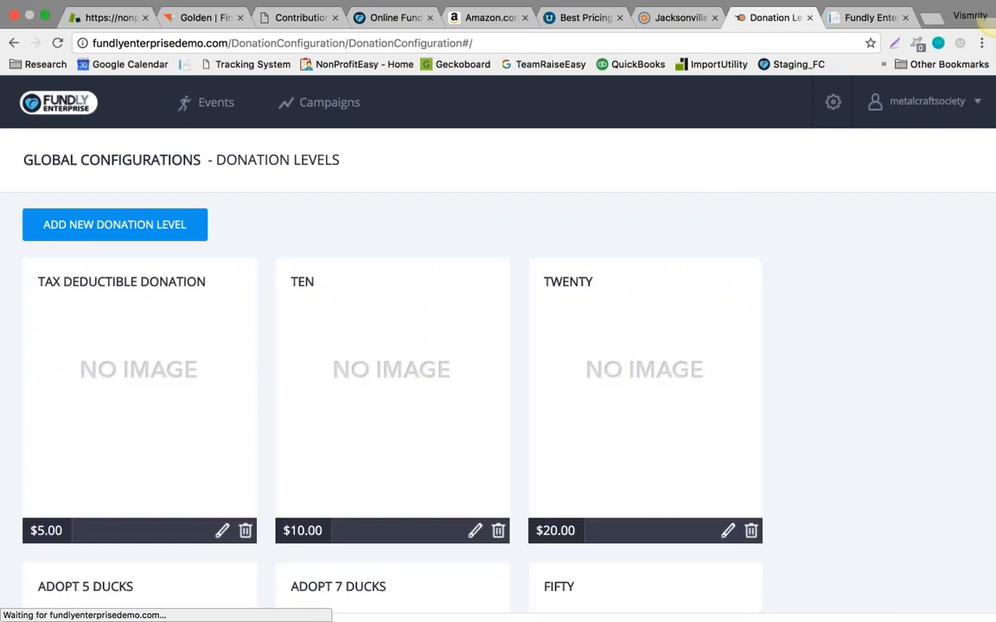
scroll(809, 484, "down", 2)
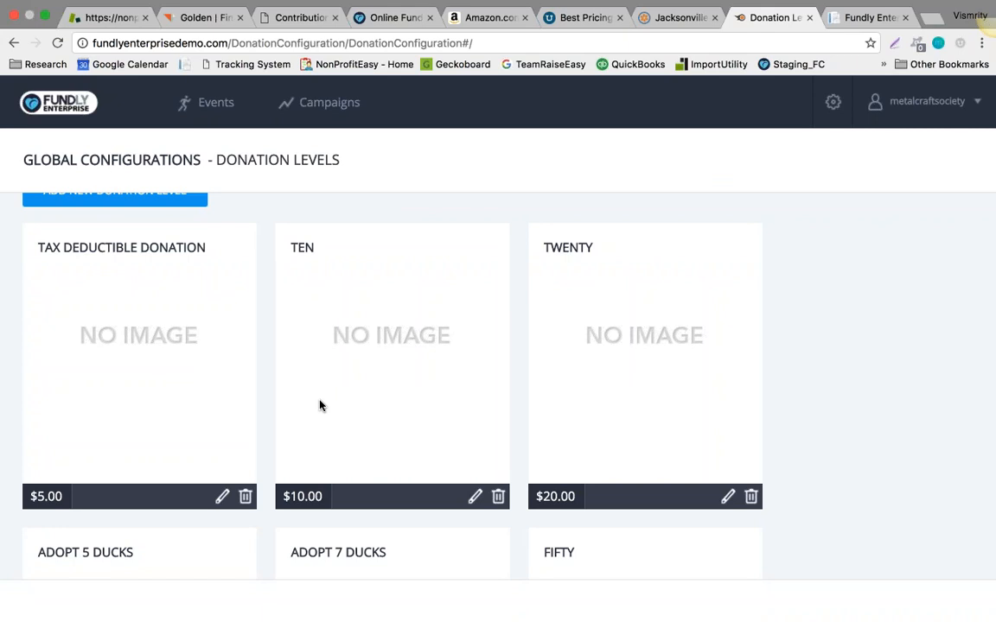
scroll(320, 405, "down", 4)
scroll(320, 405, "up", 1)
scroll(320, 406, "up", 5)
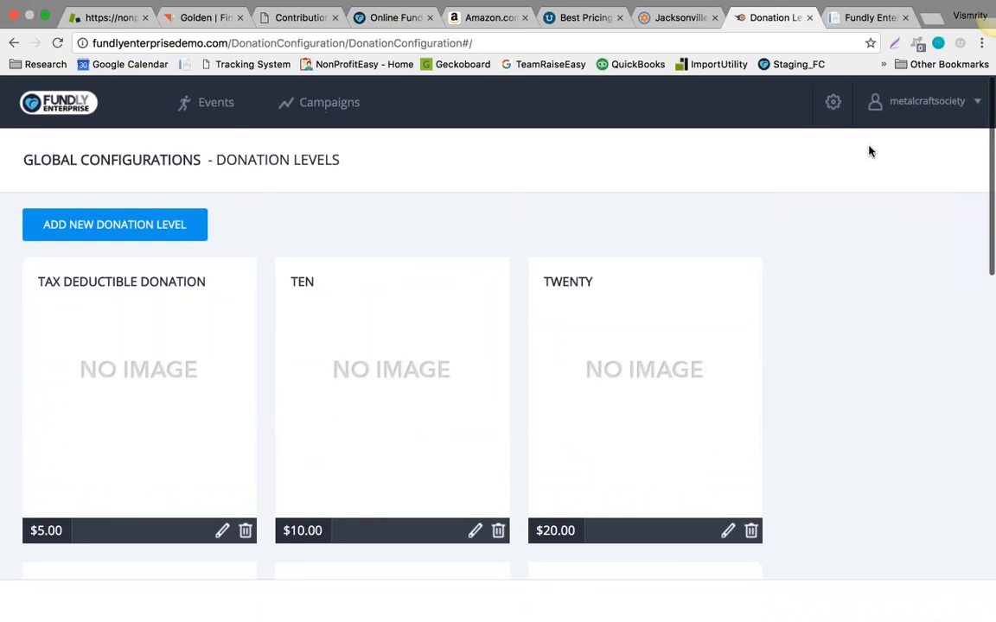
Step: View the Agreements configuration and the Discount/Promo Code page
left_click(834, 101)
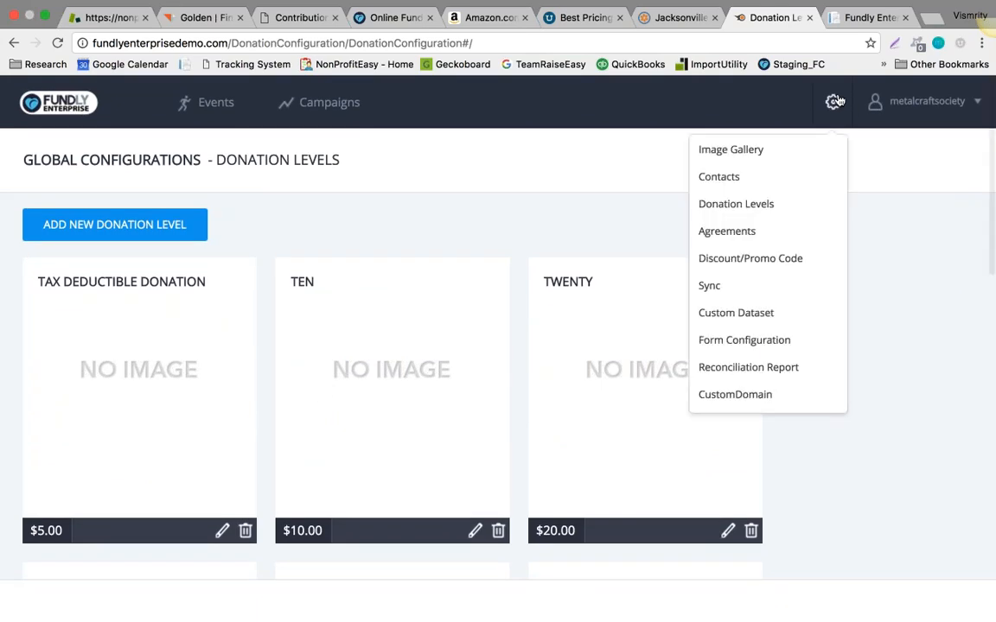
left_click(769, 235)
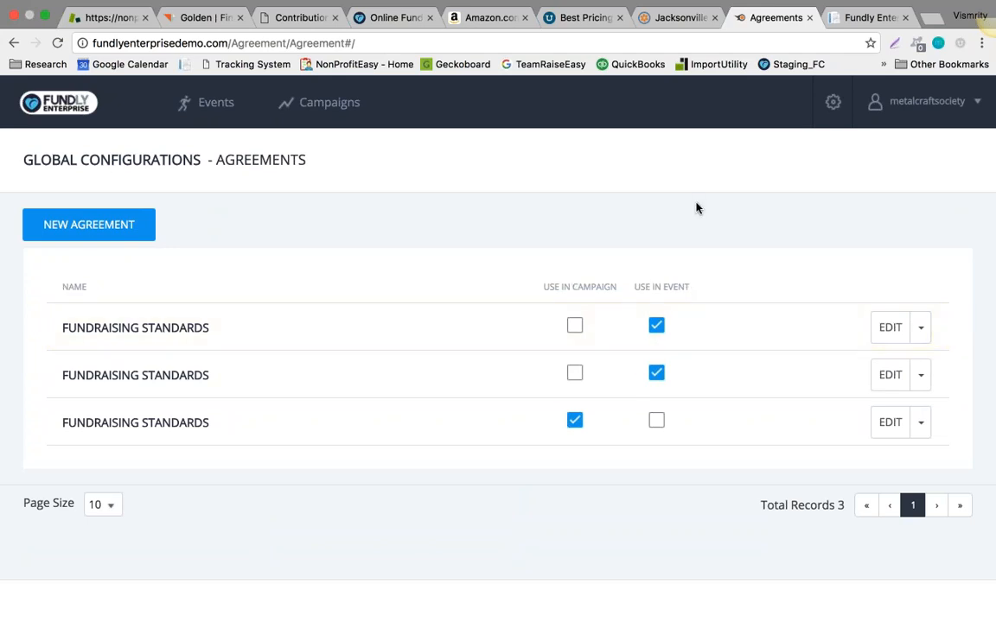
left_click(832, 102)
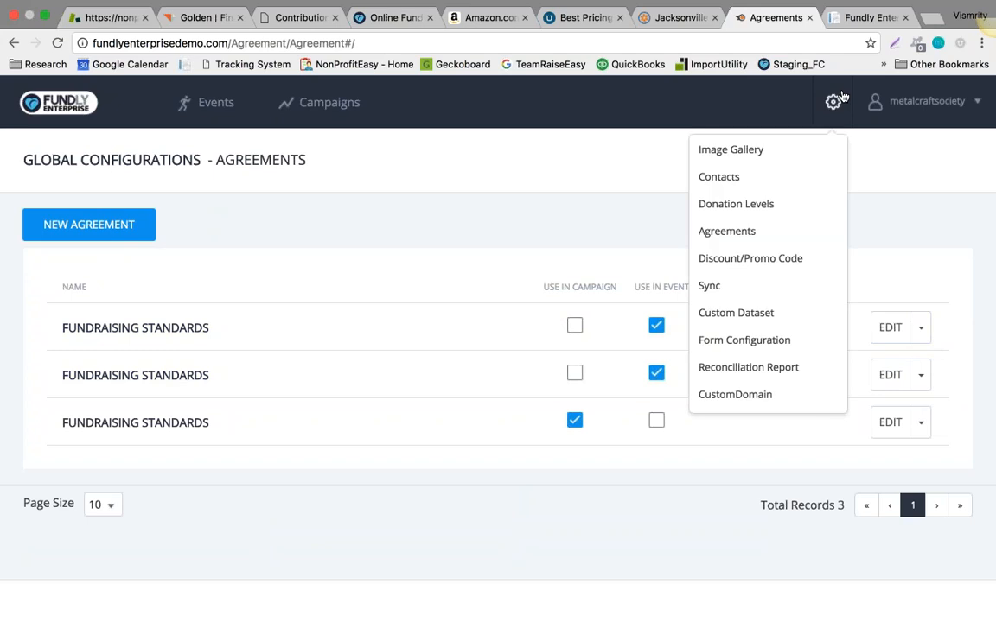
left_click(782, 259)
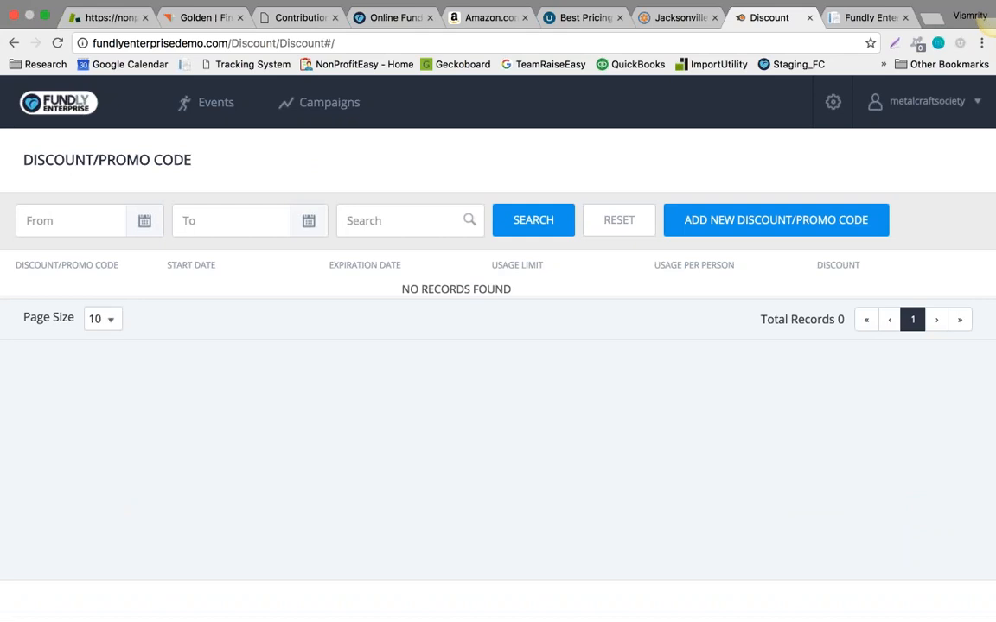
Step: Open the Form Configuration page and look through the list of forms
left_click(833, 102)
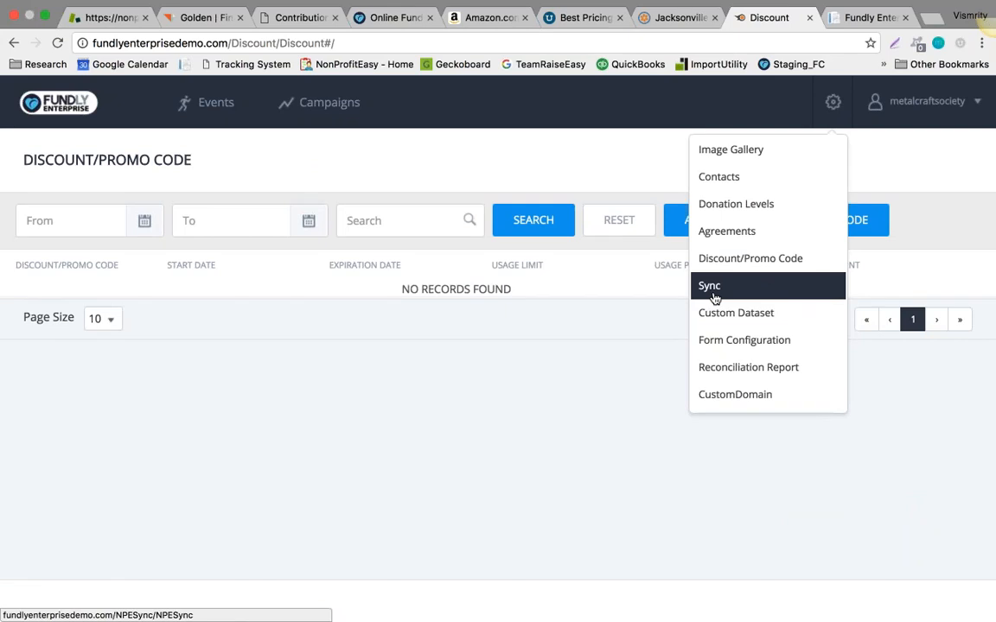
left_click(769, 319)
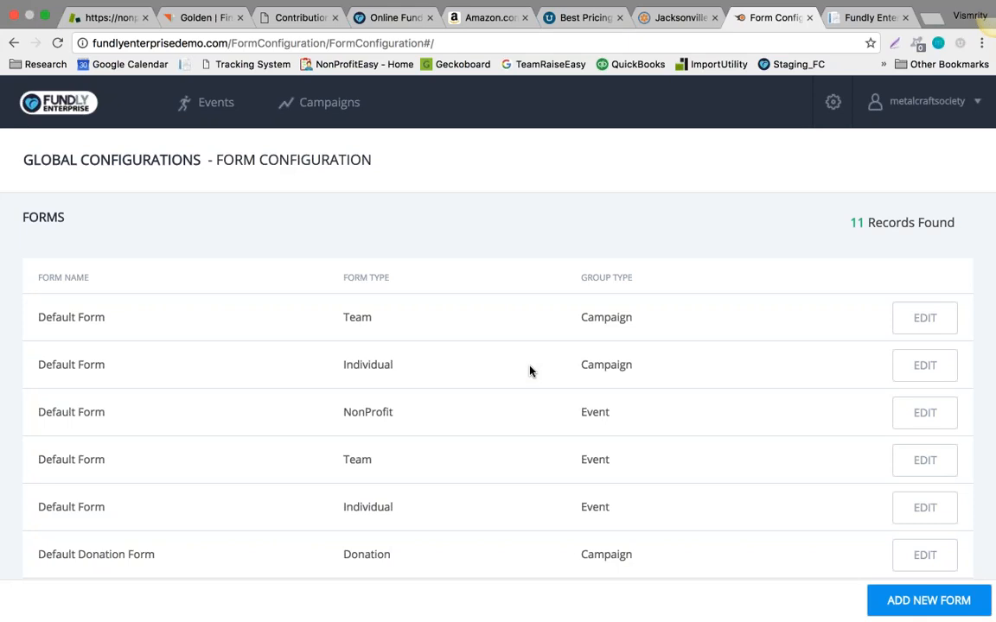
right_click(530, 371)
left_click(392, 335)
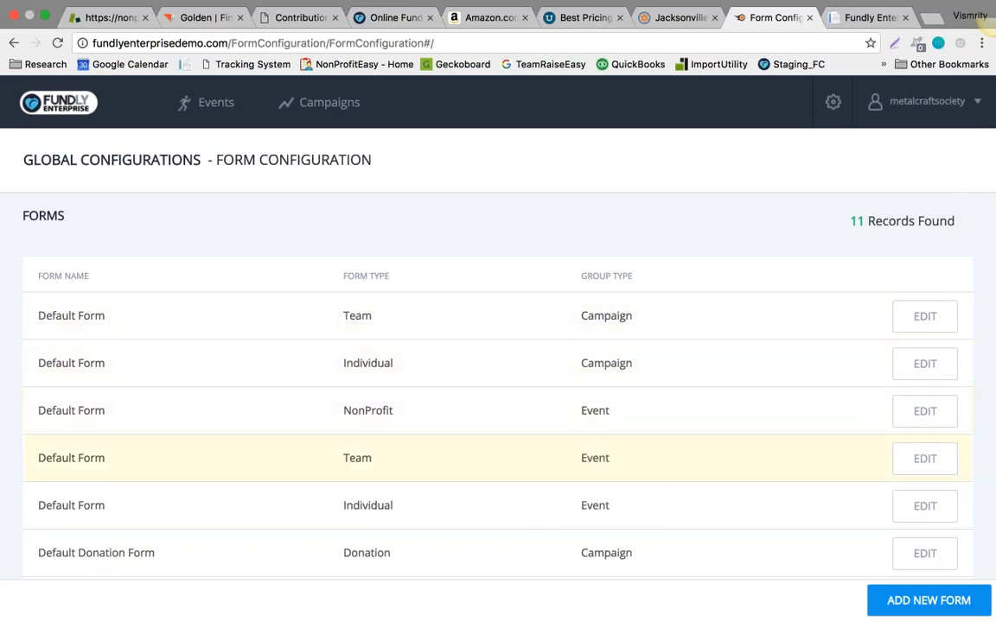
scroll(380, 432, "down", 2)
scroll(778, 458, "up", 2)
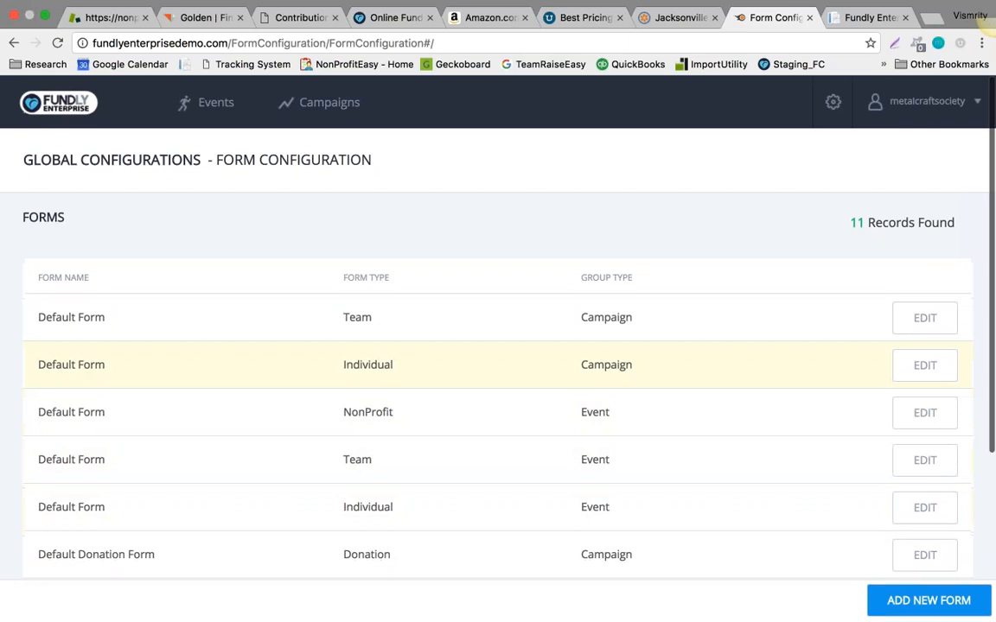
Step: Open the Default Form of type Team for campaigns for editing and review its sections
left_click(924, 316)
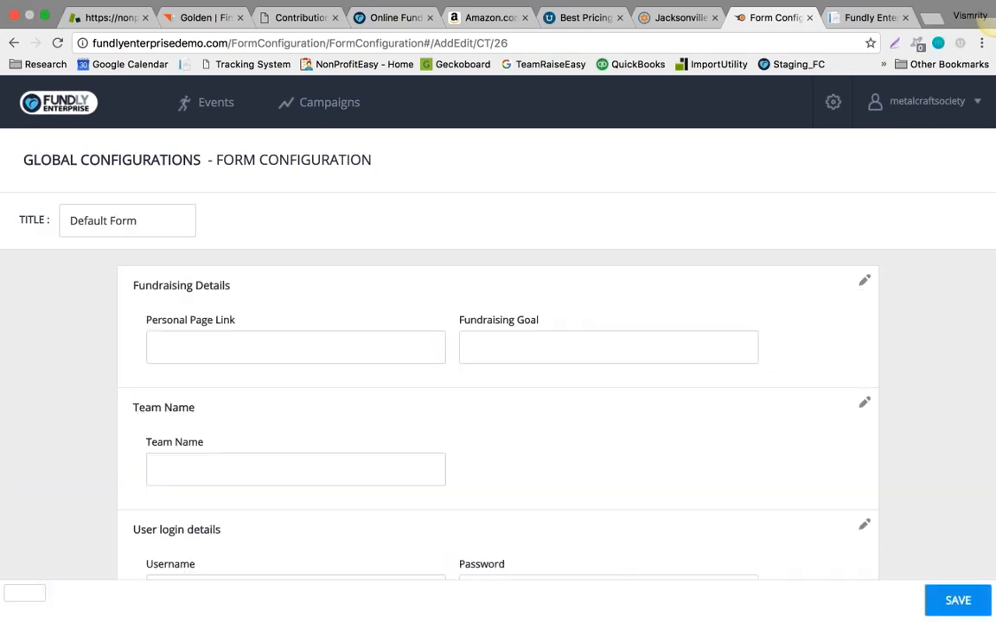
scroll(803, 403, "down", 1)
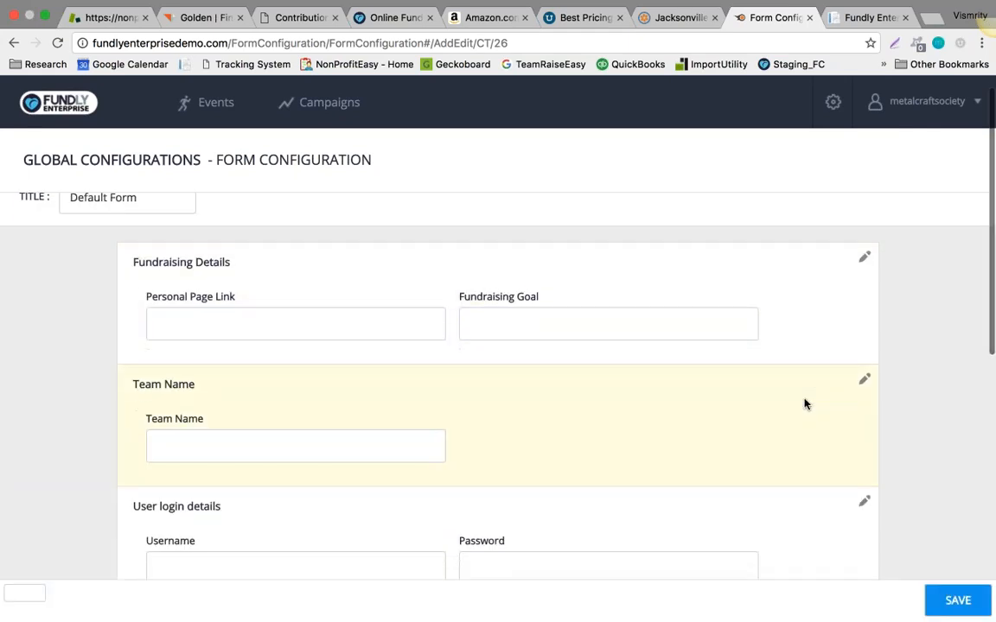
scroll(804, 404, "down", 1)
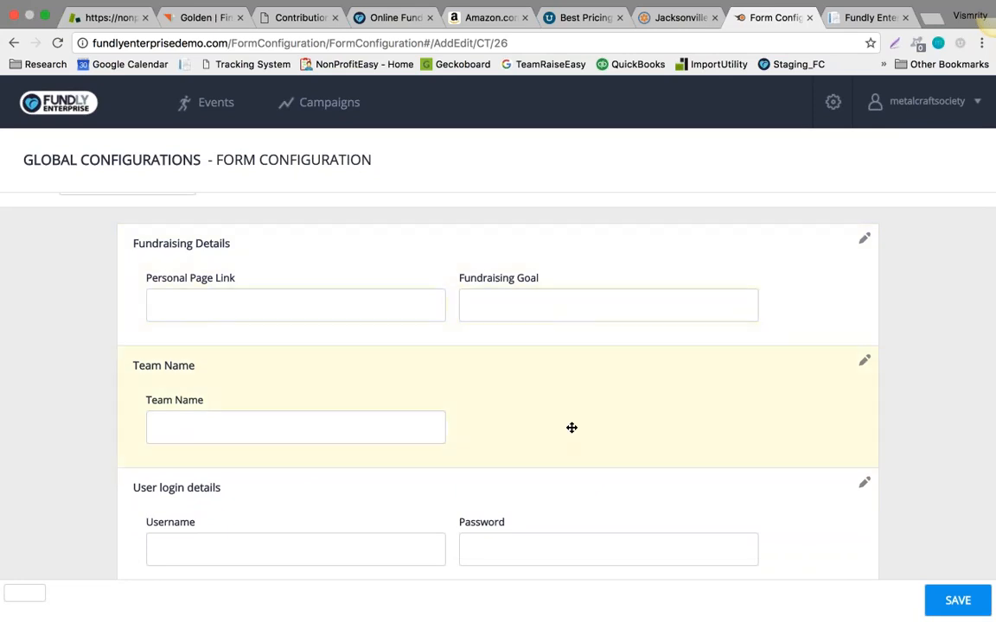
scroll(571, 428, "down", 10)
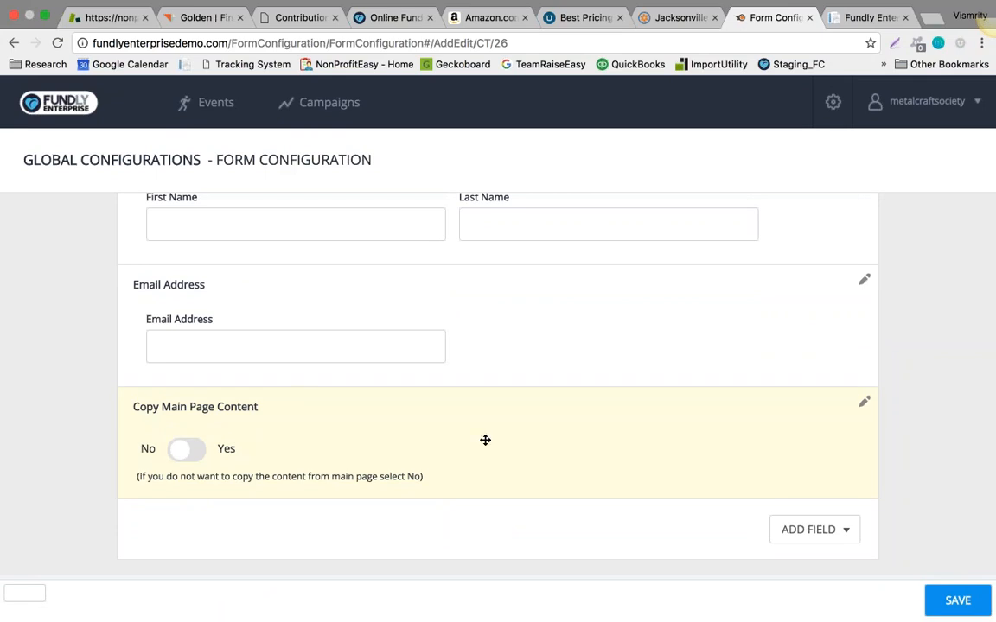
scroll(485, 440, "up", 10)
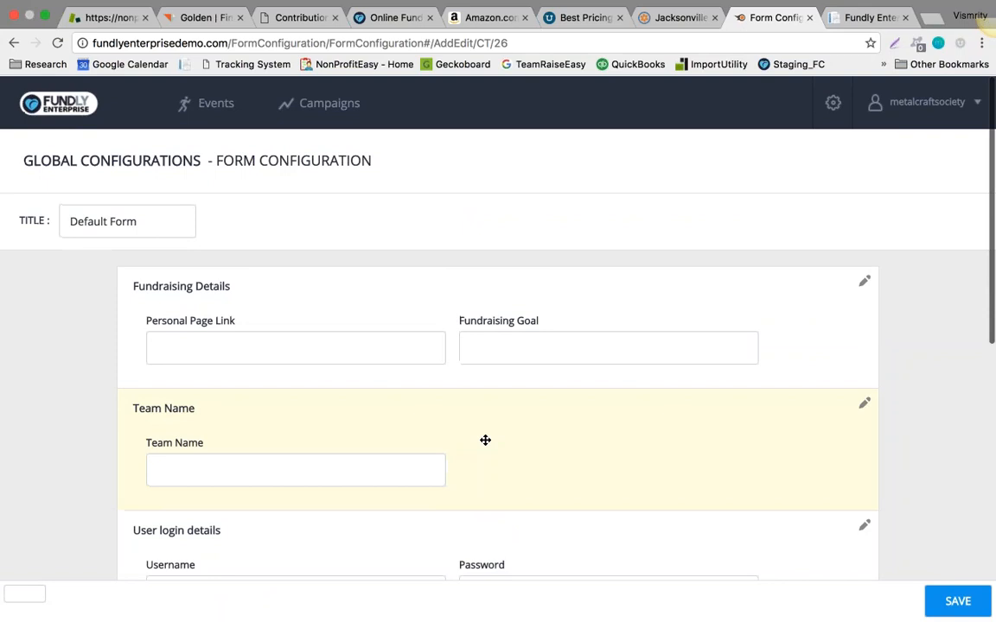
Step: Add a Custom Dataset field to the form using the T- Shirt dataset
scroll(485, 439, "down", 10)
left_click(814, 529)
scroll(829, 541, "down", 3)
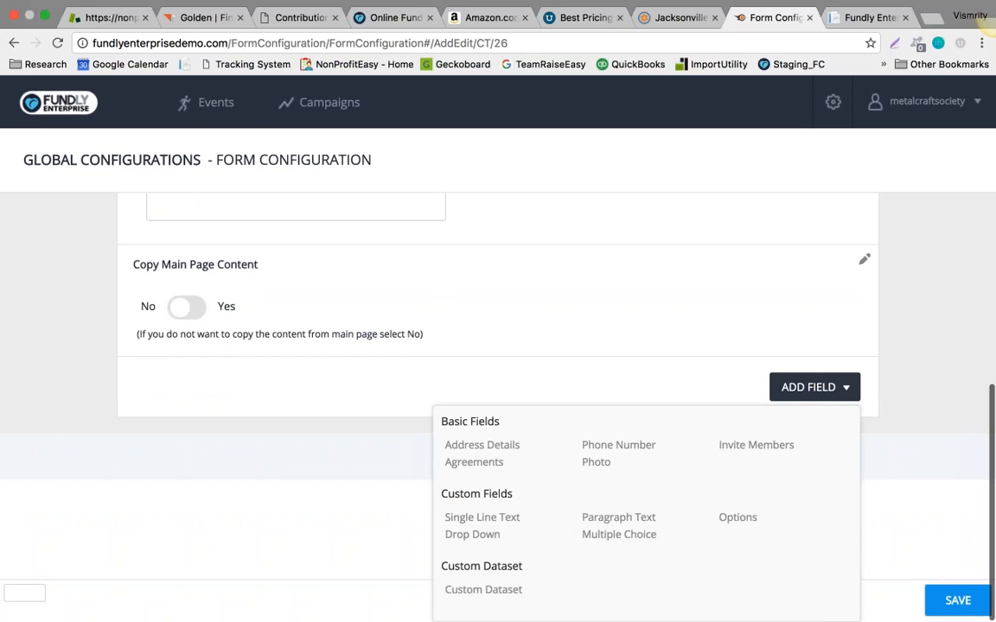
left_click(484, 589)
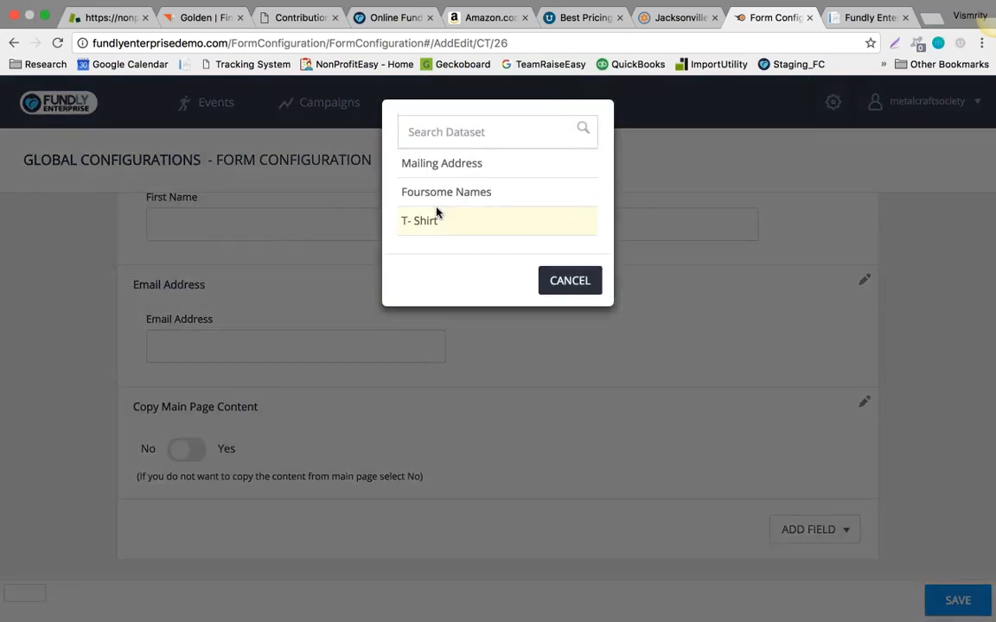
left_click(439, 231)
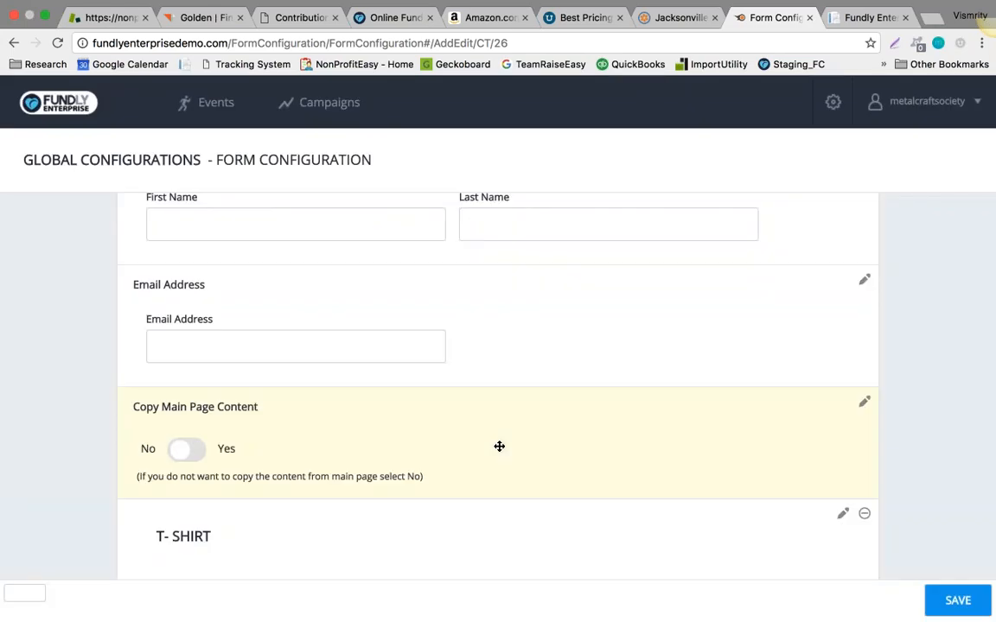
Step: Remove the T- Shirt dataset field from the form
scroll(844, 431, "down", 4)
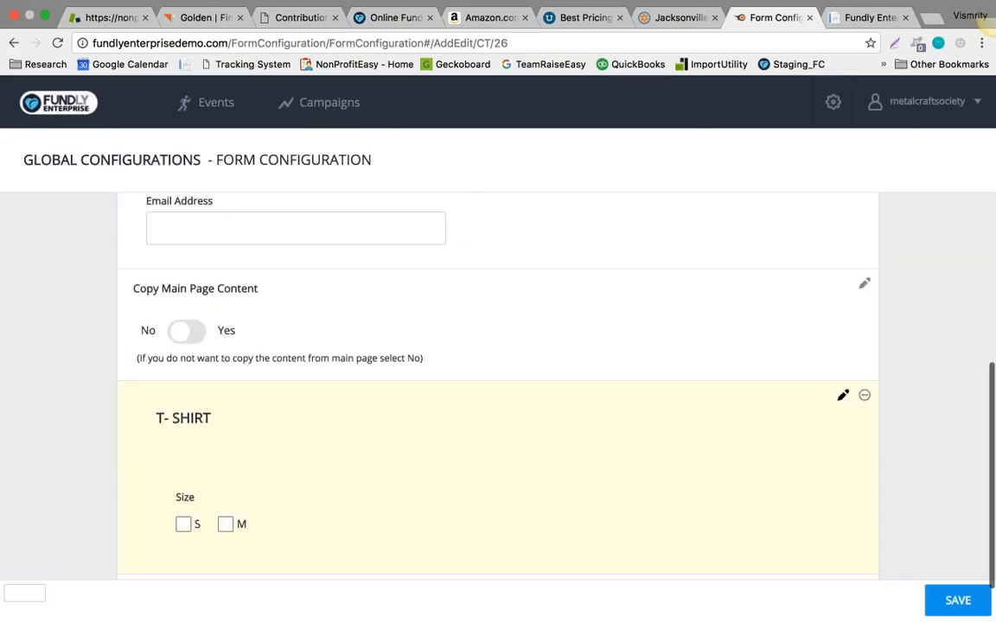
scroll(844, 432, "down", 1)
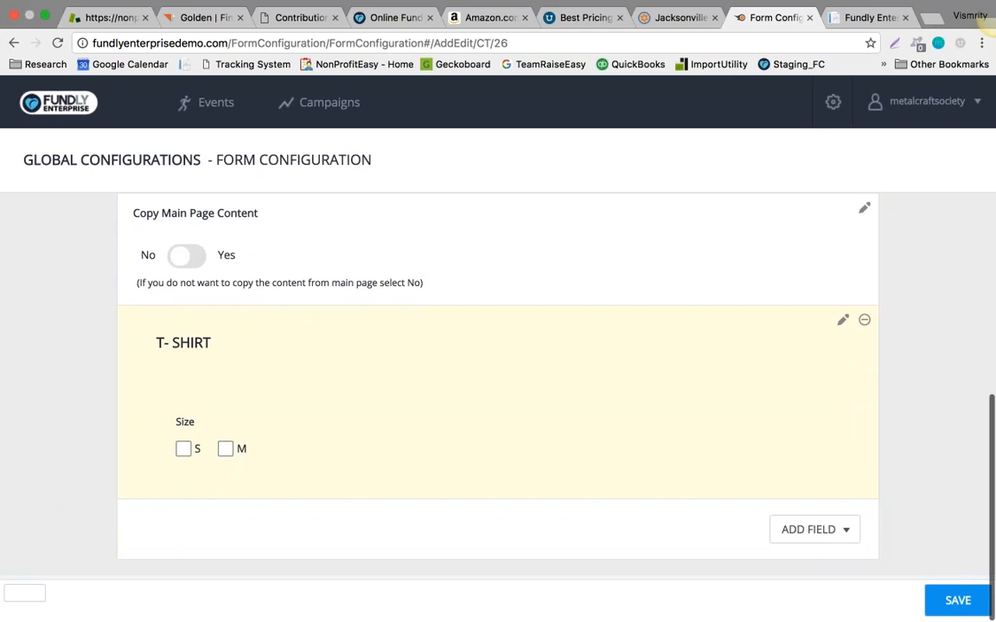
left_click(864, 319)
Step: Add the T- Shirt custom dataset to the form again, below Copy Main Page Content
left_click(813, 529)
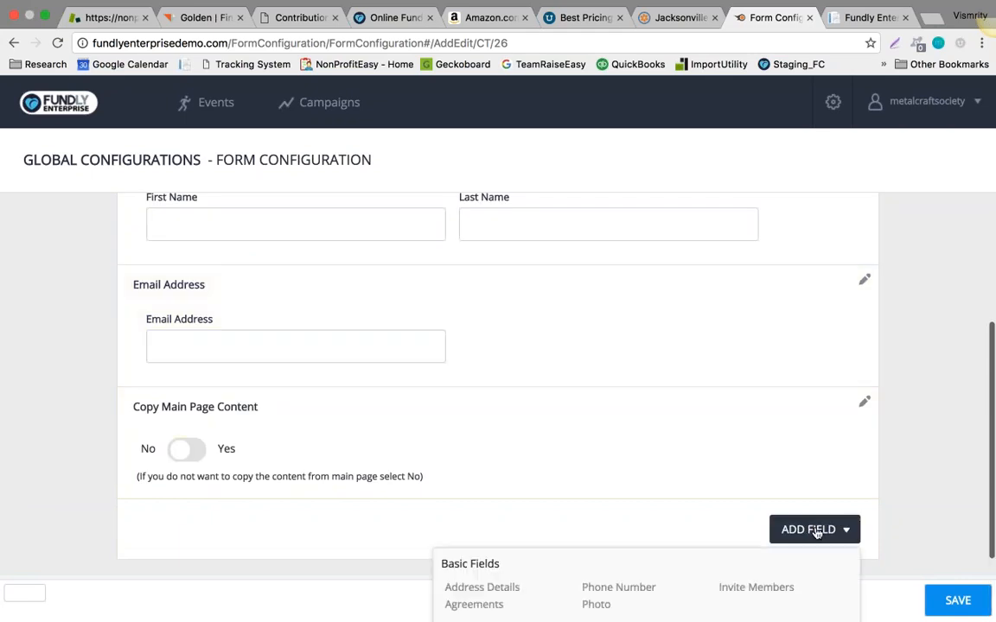
scroll(814, 533, "down", 3)
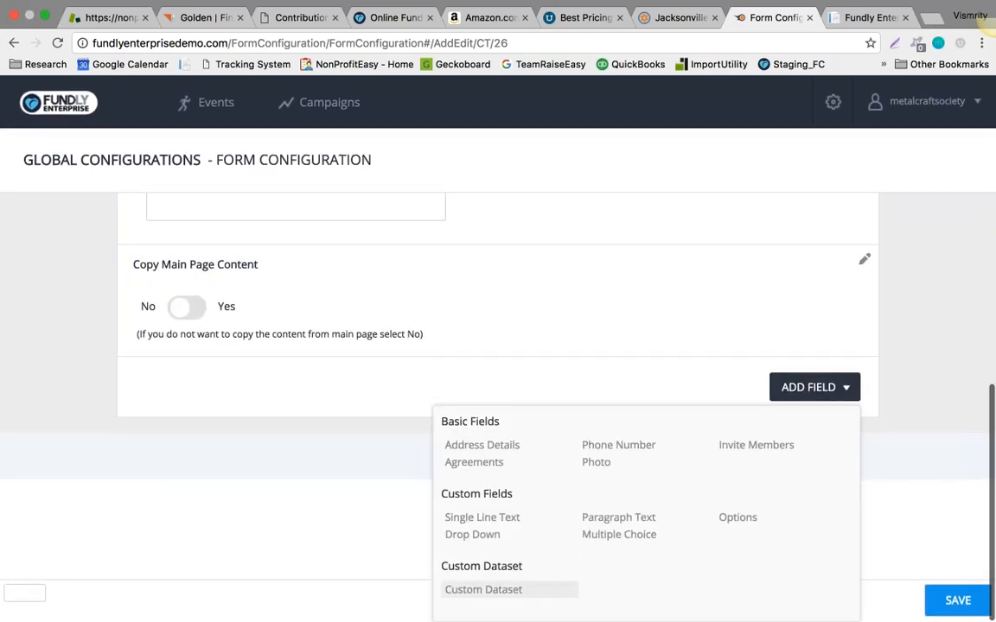
left_click(483, 583)
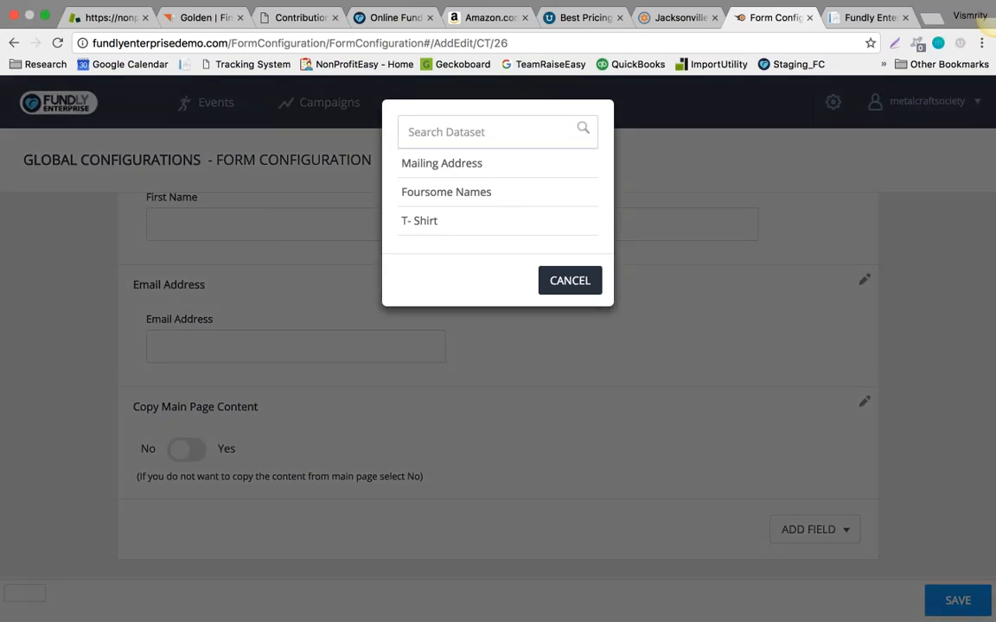
left_click(494, 226)
scroll(602, 339, "down", 3)
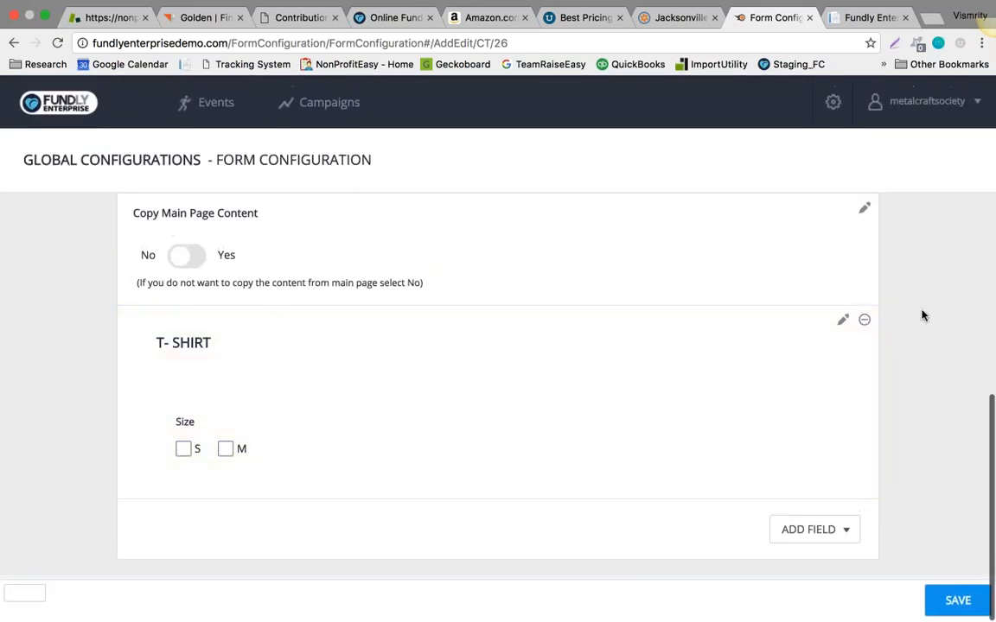
Step: Switch Display On Public Site off and back on in the T- Shirt field's properties, and close them
left_click(843, 318)
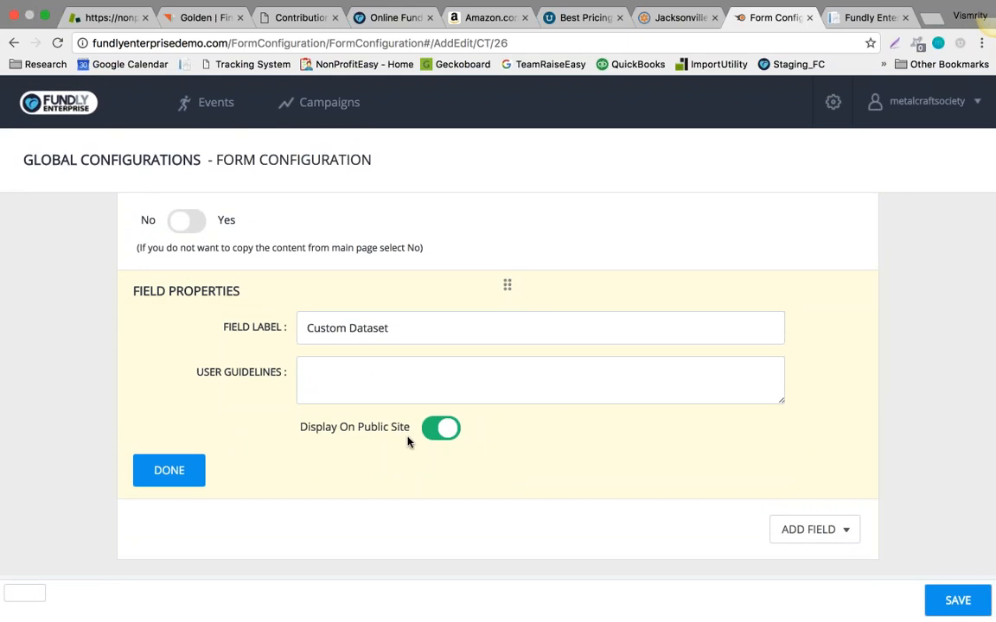
left_click(429, 439)
left_click(437, 436)
scroll(448, 439, "up", 1)
scroll(449, 439, "down", 3)
left_click(168, 469)
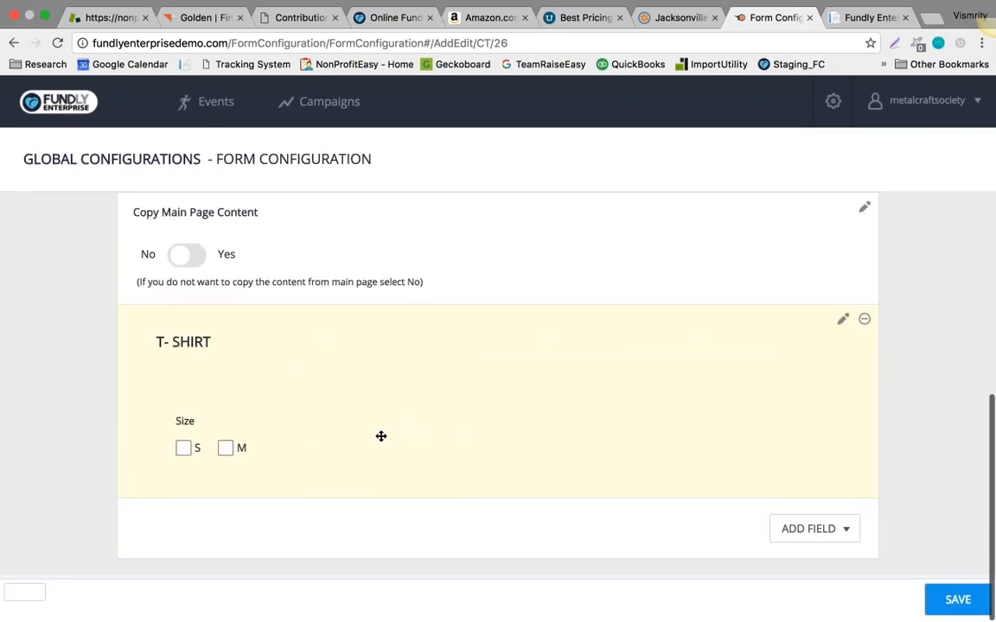
Step: Add the Mailing Address custom dataset to the form, below the T- Shirt field
left_click(831, 529)
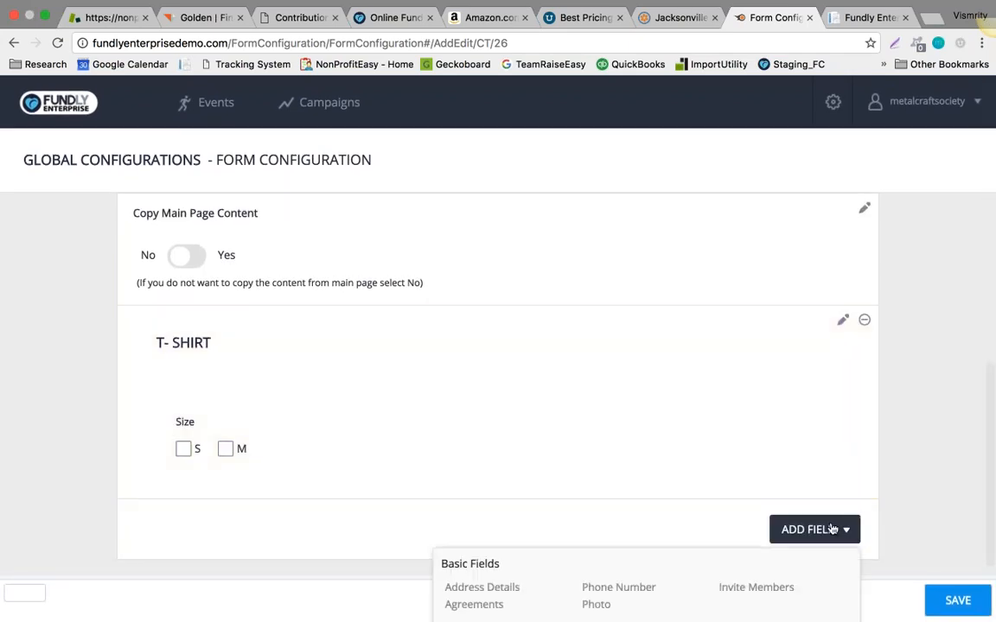
scroll(831, 529, "down", 3)
left_click(483, 590)
left_click(494, 166)
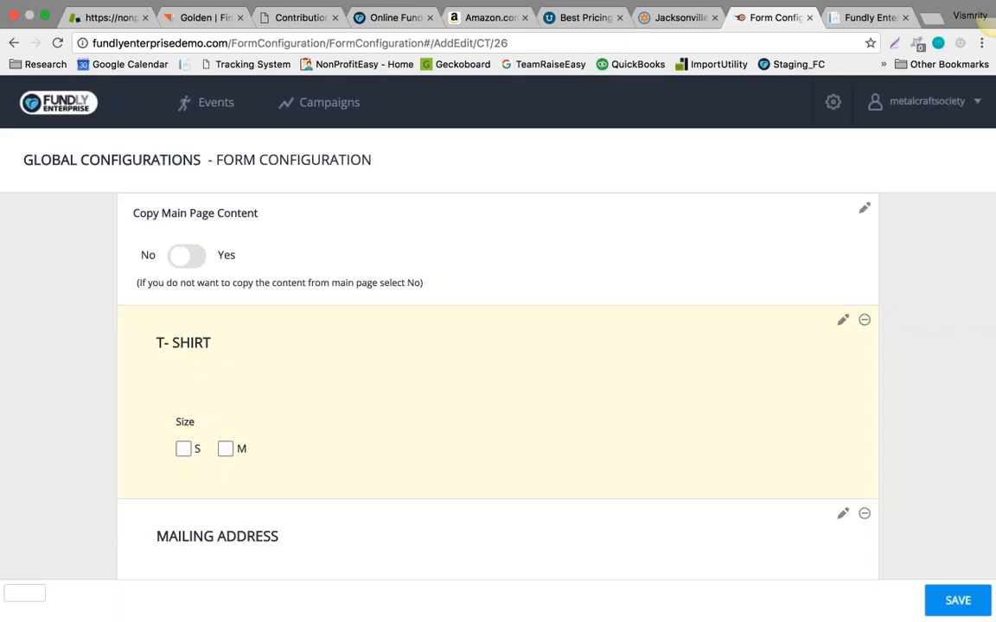
scroll(498, 386, "down", 4)
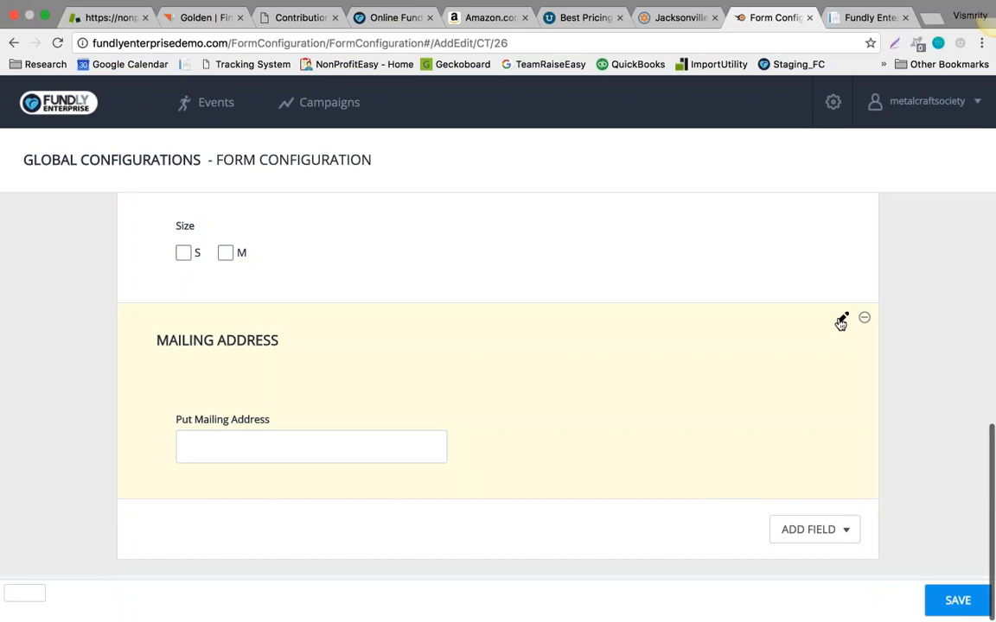
Step: Turn off Display On Public Site in the Mailing Address field's properties, and leave the form without saving
left_click(841, 320)
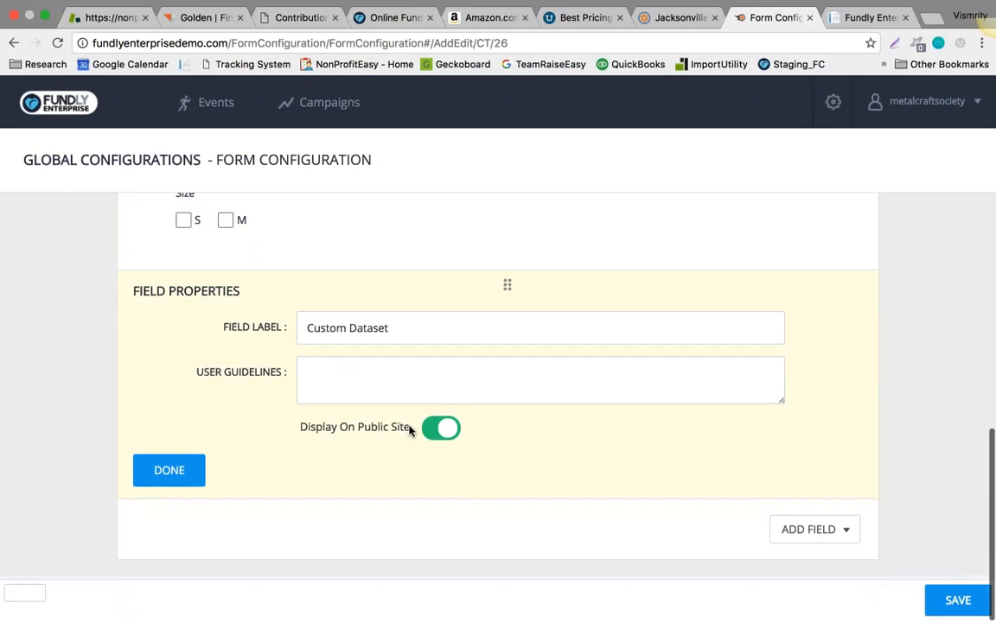
left_click(436, 428)
left_click(447, 432)
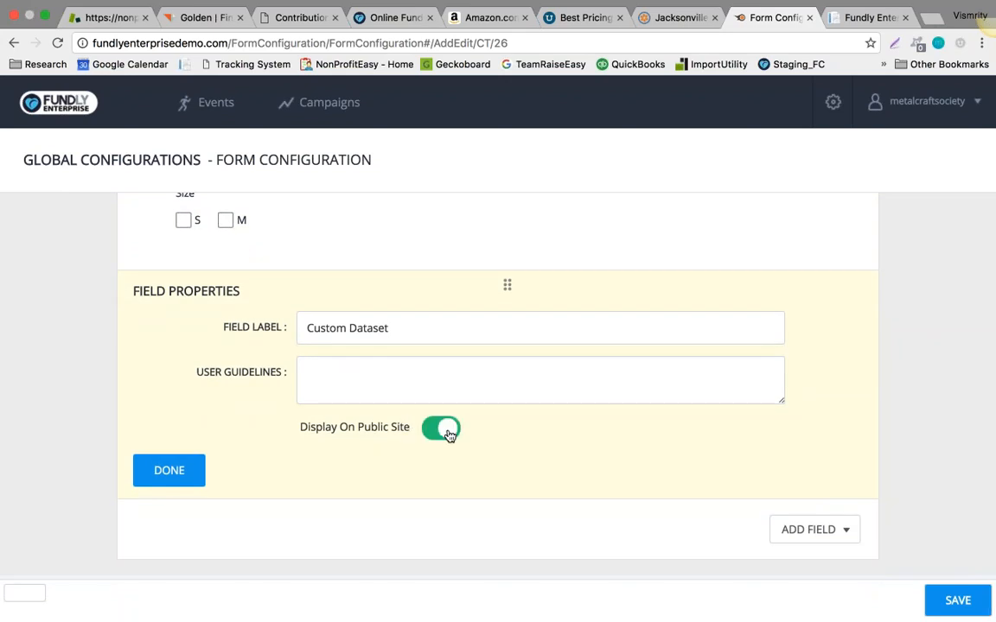
left_click(429, 434)
scroll(427, 434, "up", 2)
scroll(427, 434, "up", 15)
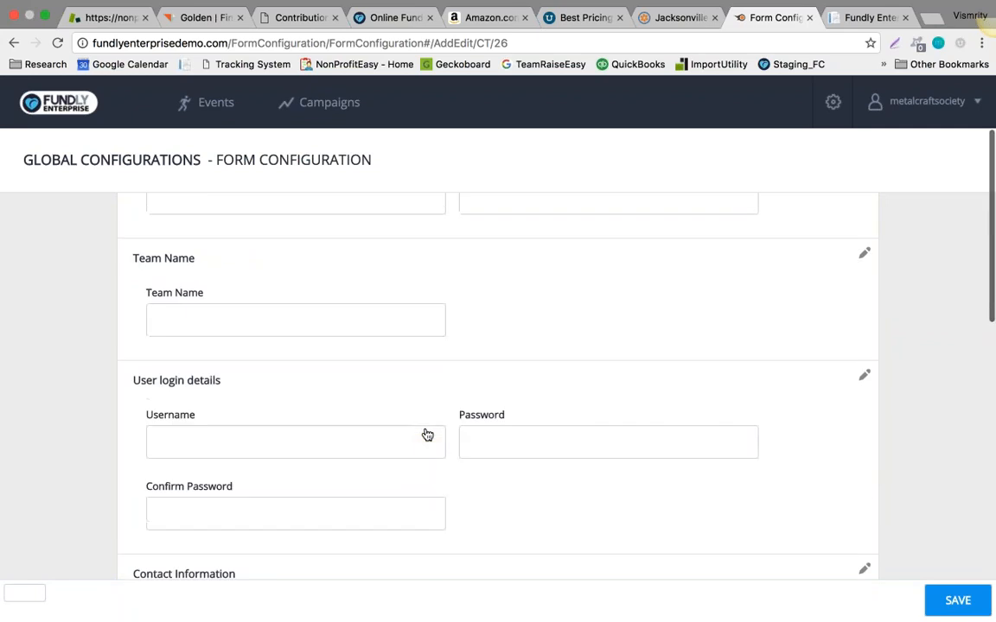
scroll(427, 435, "down", 15)
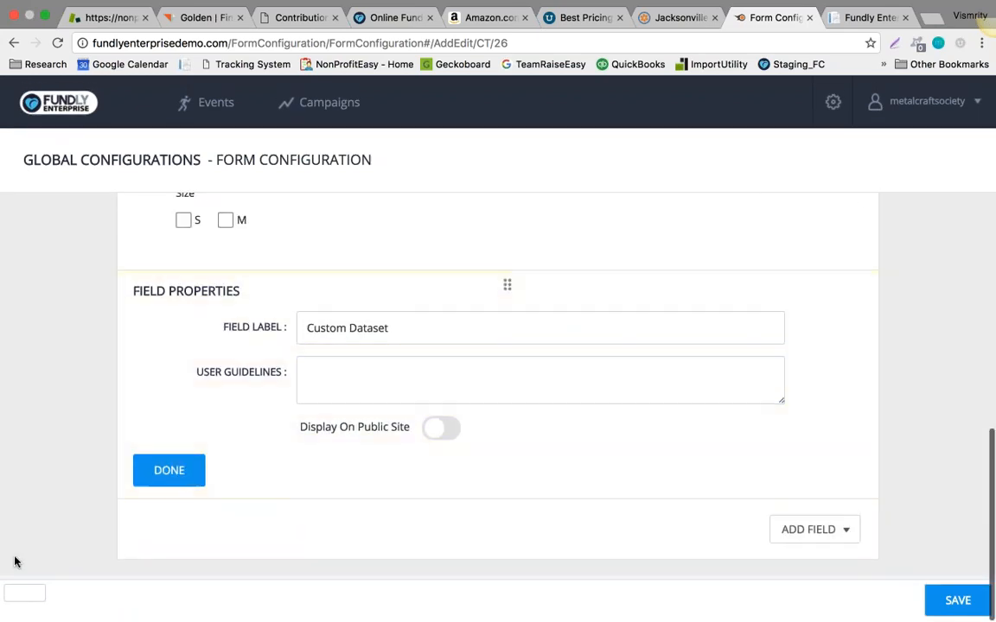
left_click(21, 603)
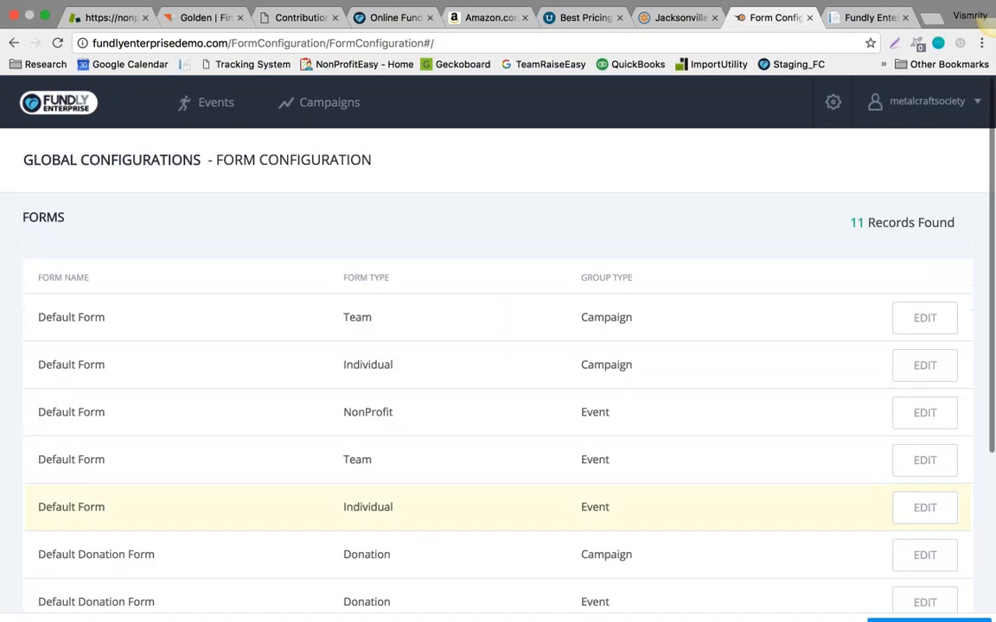
Step: Look through the forms list and open the Individual Default Form of the Campaign group for editing
scroll(432, 499, "down", 3)
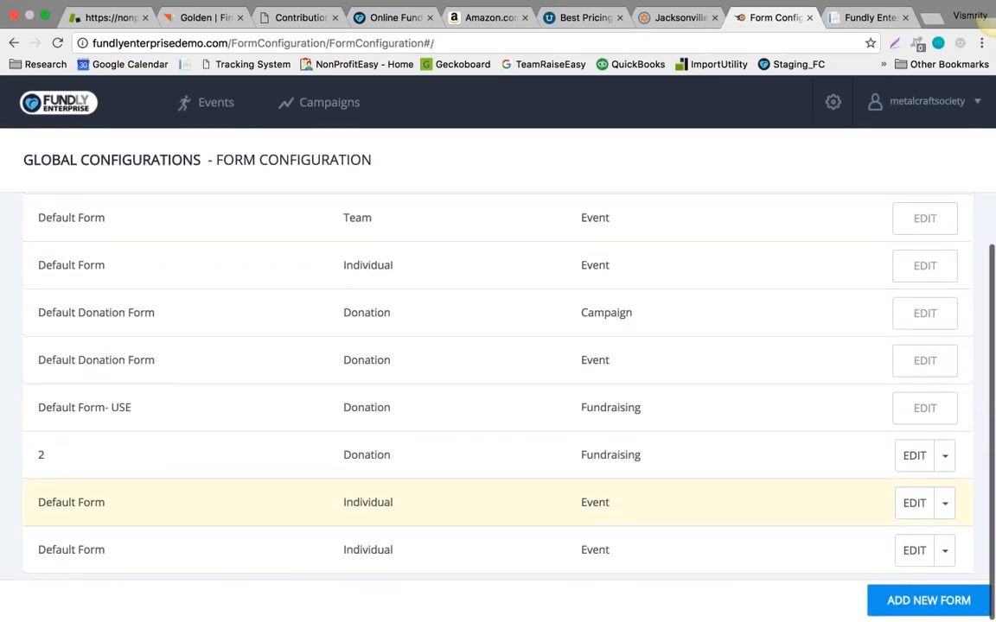
scroll(432, 471, "up", 5)
scroll(127, 469, "down", 4)
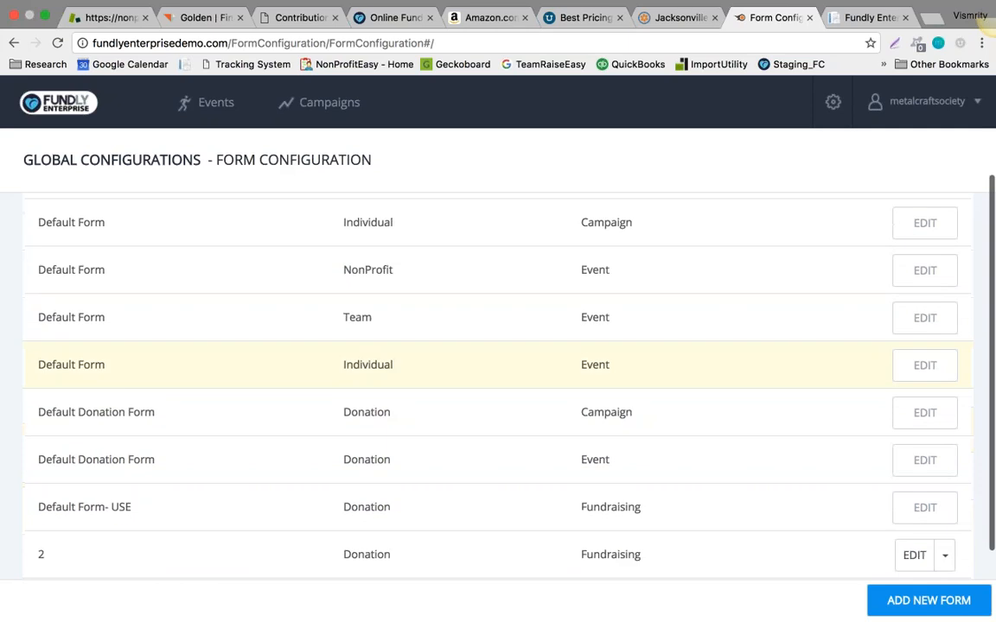
scroll(127, 469, "up", 5)
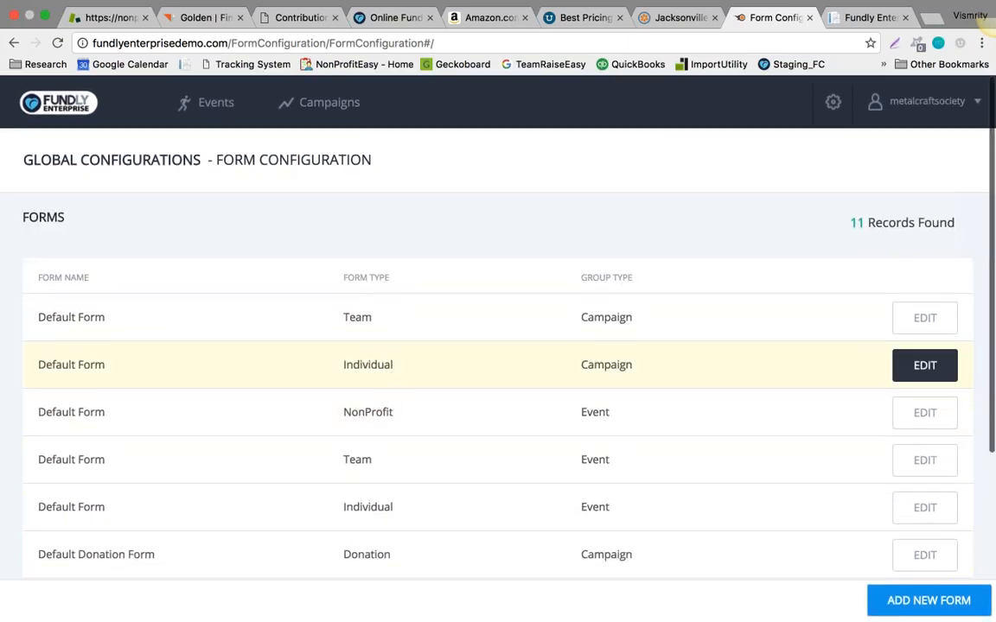
left_click(926, 366)
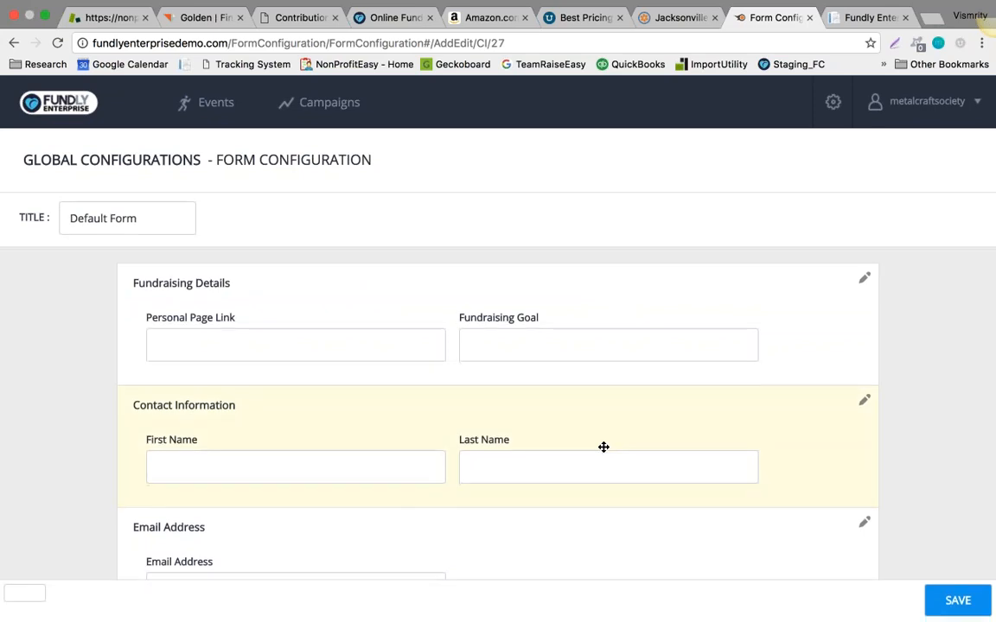
Step: Add the T- Shirt custom dataset to the Individual campaign form, below Copy Main Page Content
scroll(603, 447, "down", 5)
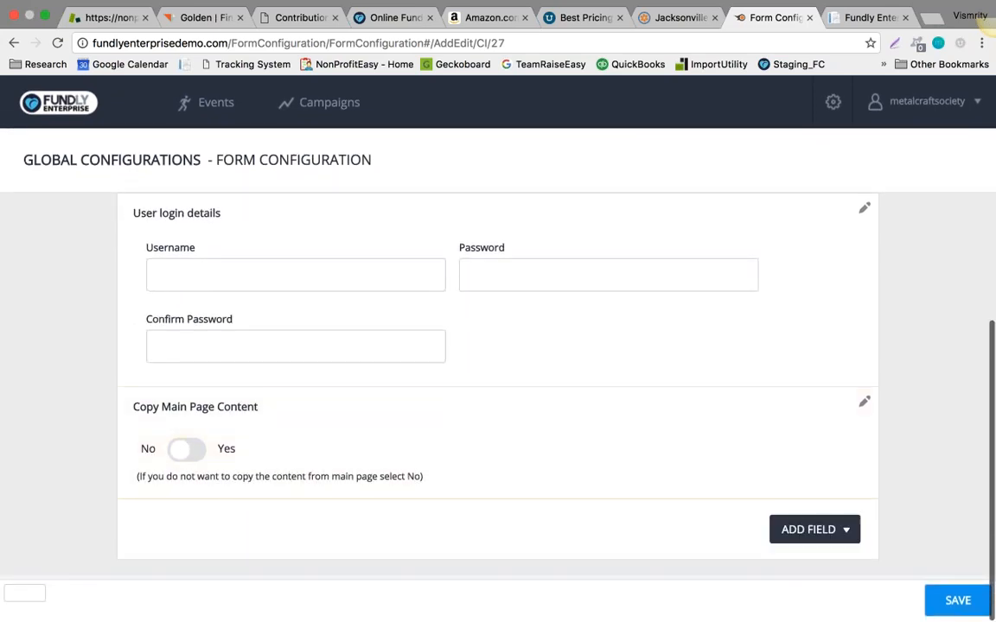
left_click(812, 529)
scroll(733, 556, "down", 4)
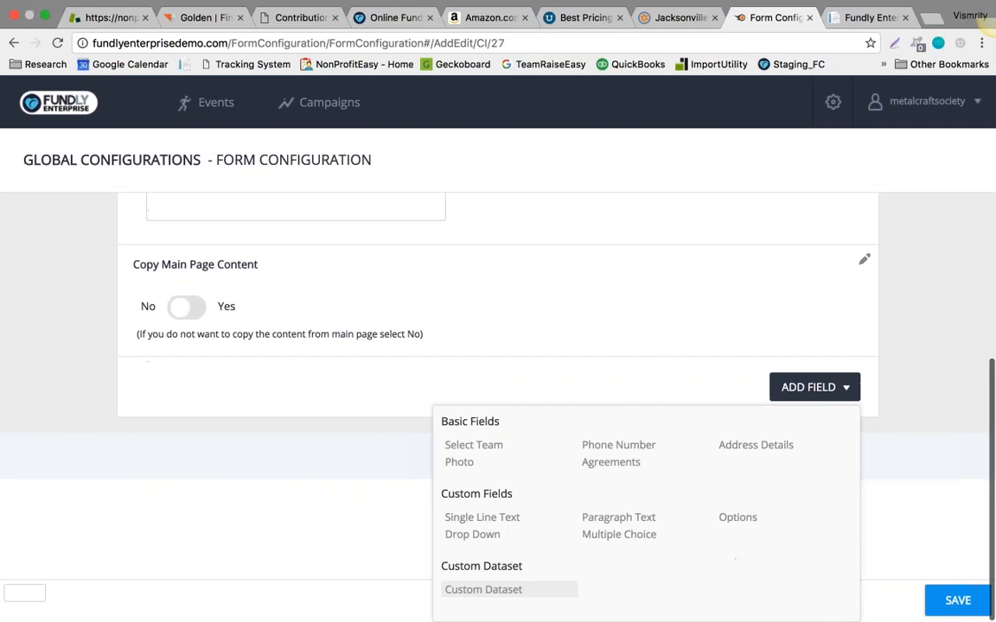
left_click(482, 590)
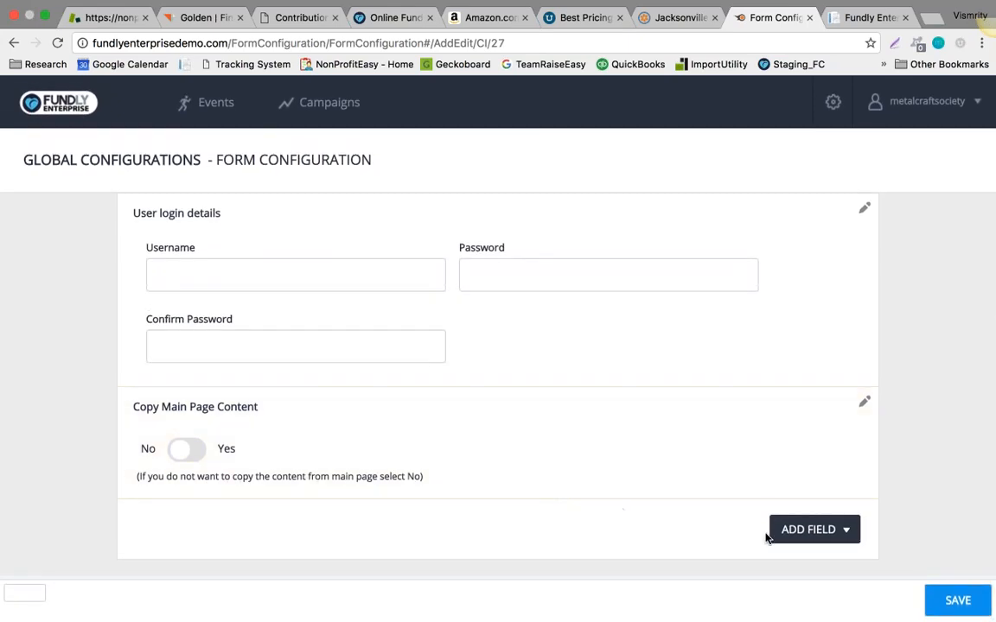
left_click(805, 532)
scroll(605, 570, "down", 4)
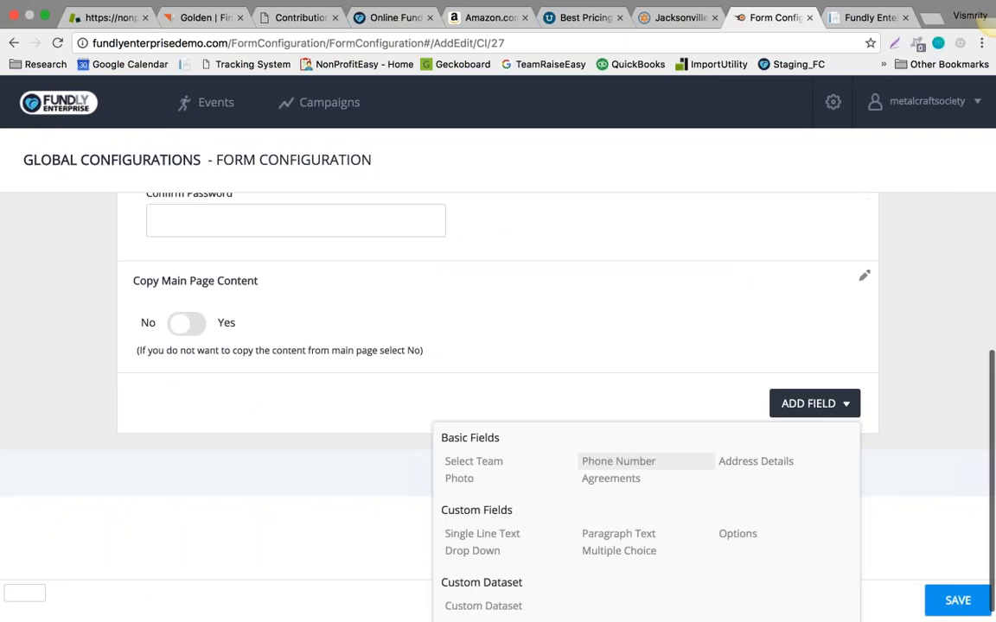
left_click(506, 591)
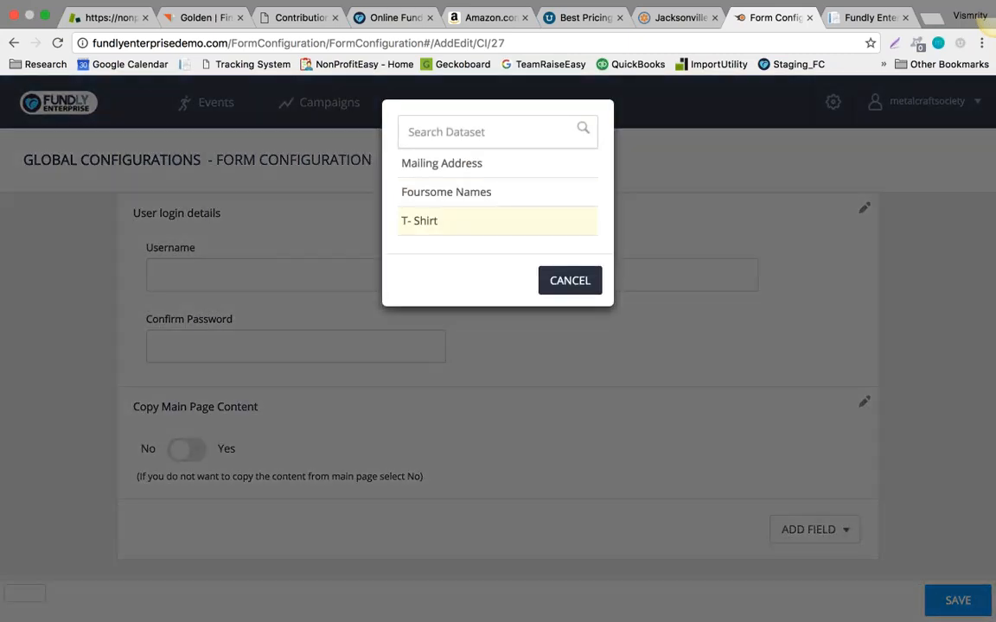
left_click(432, 218)
scroll(775, 375, "down", 3)
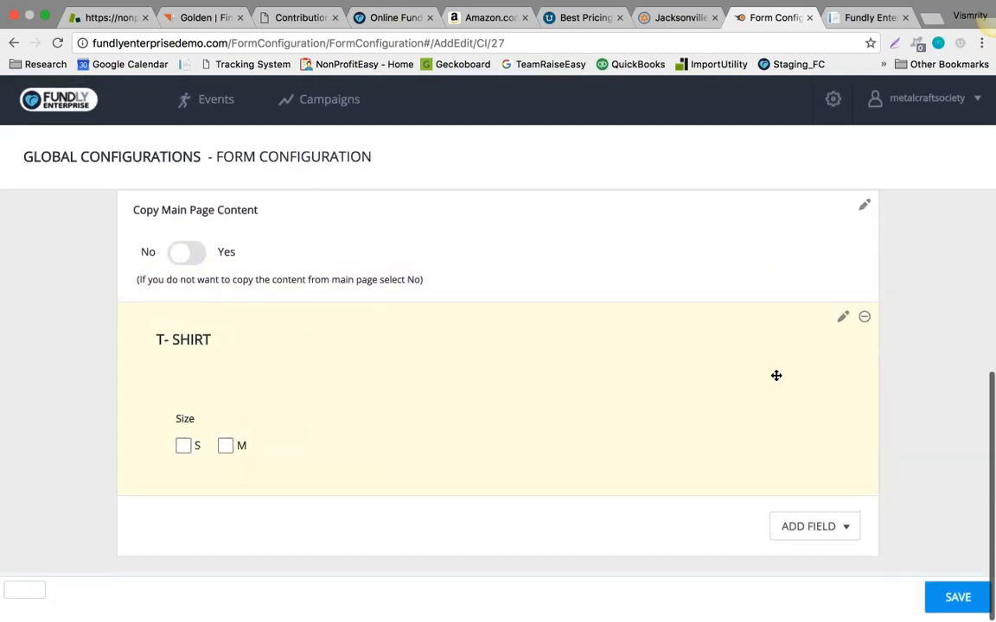
Step: Turn off Display On Public Site in the T- Shirt field's properties on the Individual form
left_click(843, 318)
scroll(463, 439, "down", 1)
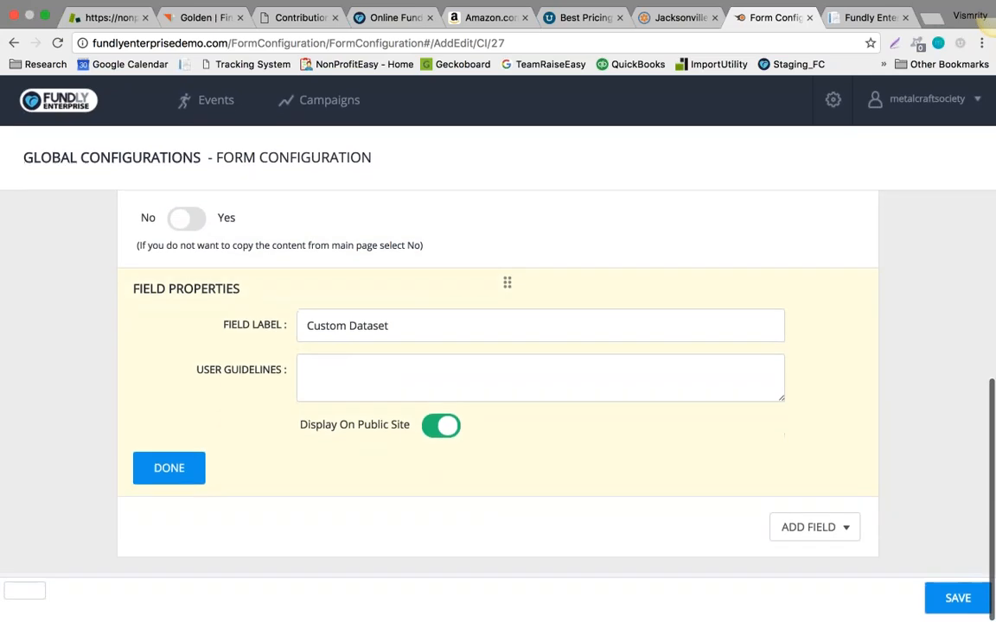
left_click(452, 434)
left_click(452, 433)
left_click(430, 431)
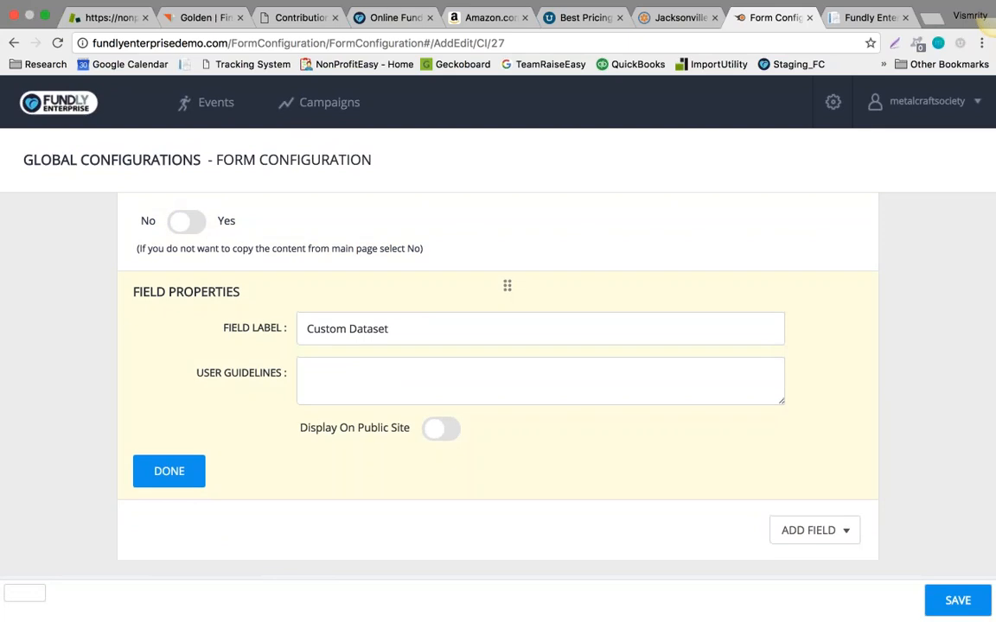
scroll(605, 345, "up", 2)
Step: Switch to the Human Race site in the browser and open its login page
left_click(871, 17)
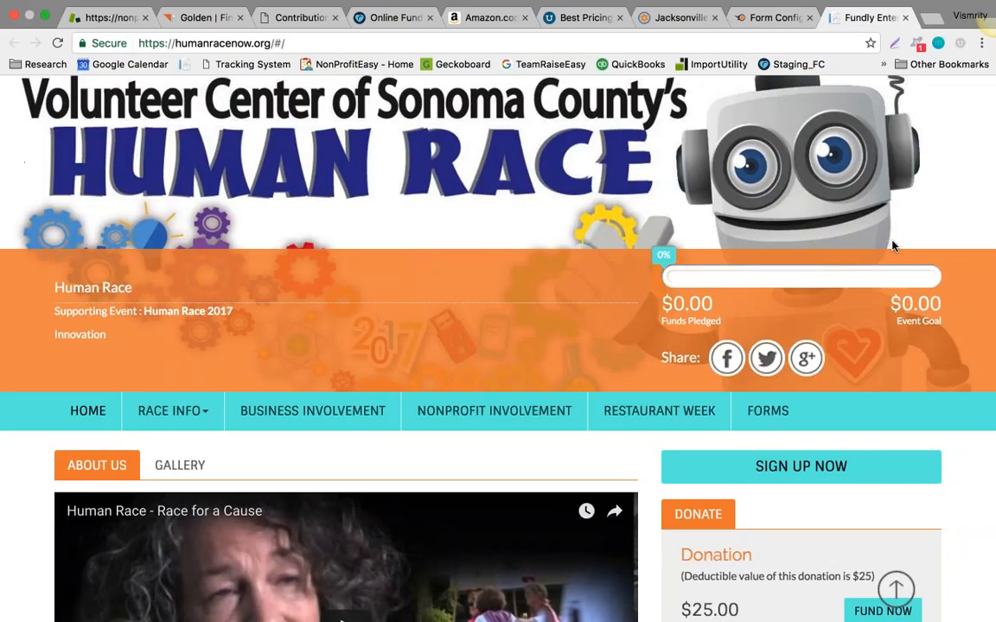
scroll(893, 247, "up", 3)
left_click(898, 102)
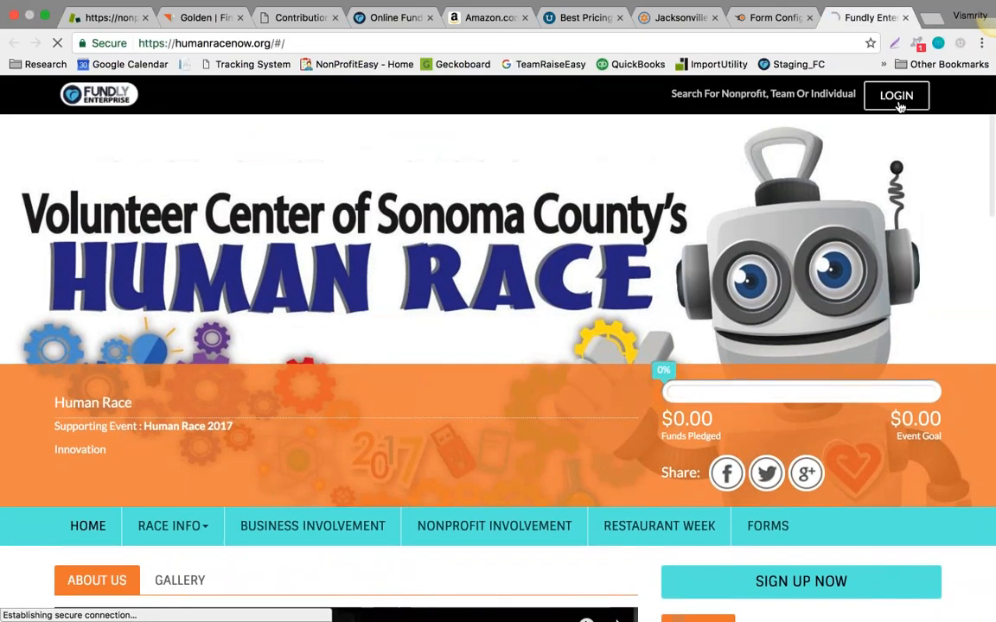
Step: Sign in with the Human Race account's username and password, and decline saving the password in the browser
double_click(353, 248)
type("hum")
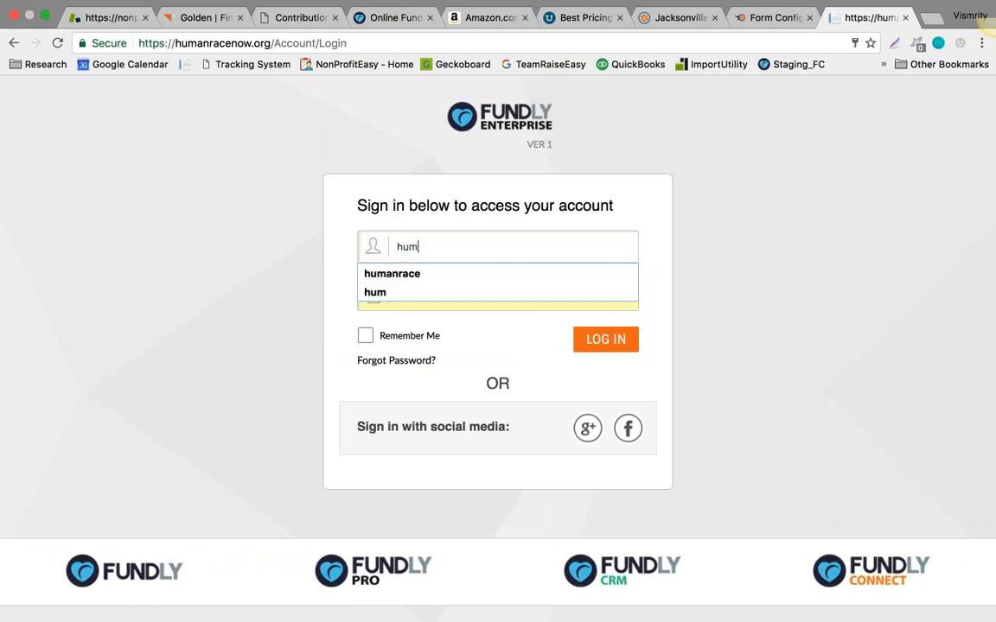
left_click(378, 275)
left_click(375, 297)
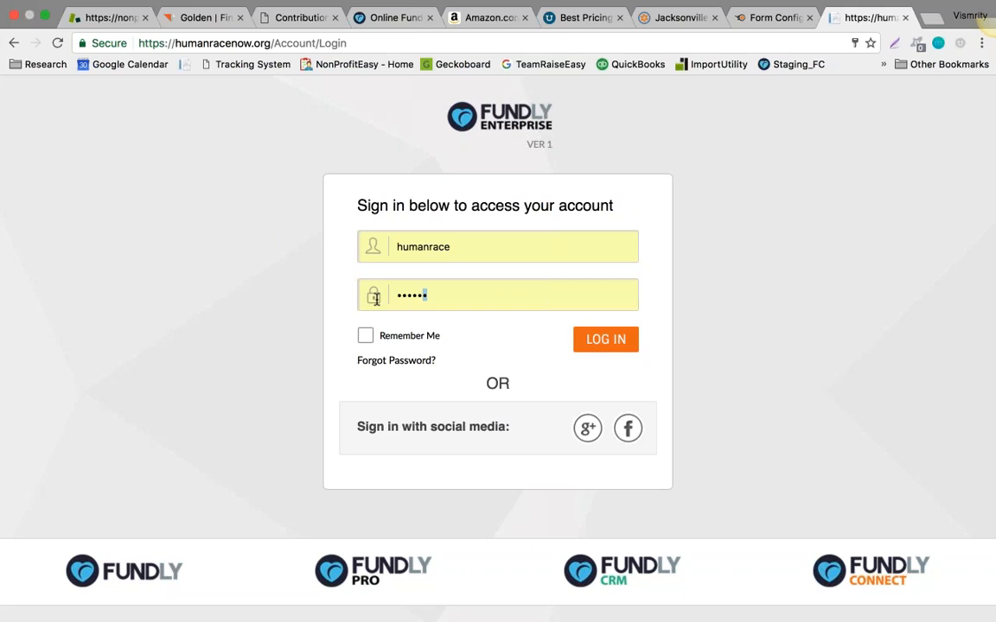
double_click(374, 295)
type("•••")
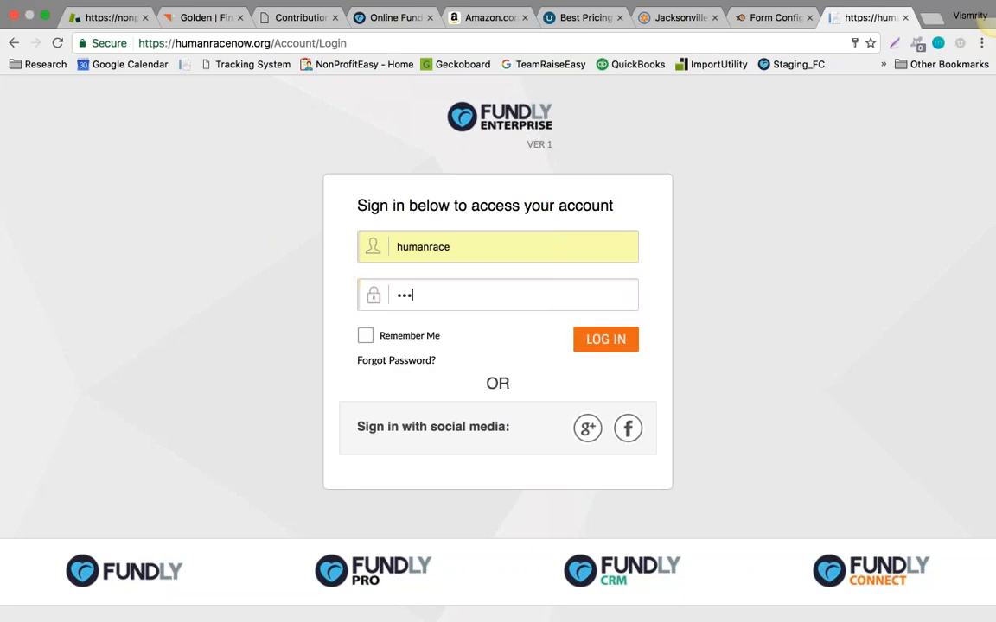
type("•••••••••••")
left_click(624, 339)
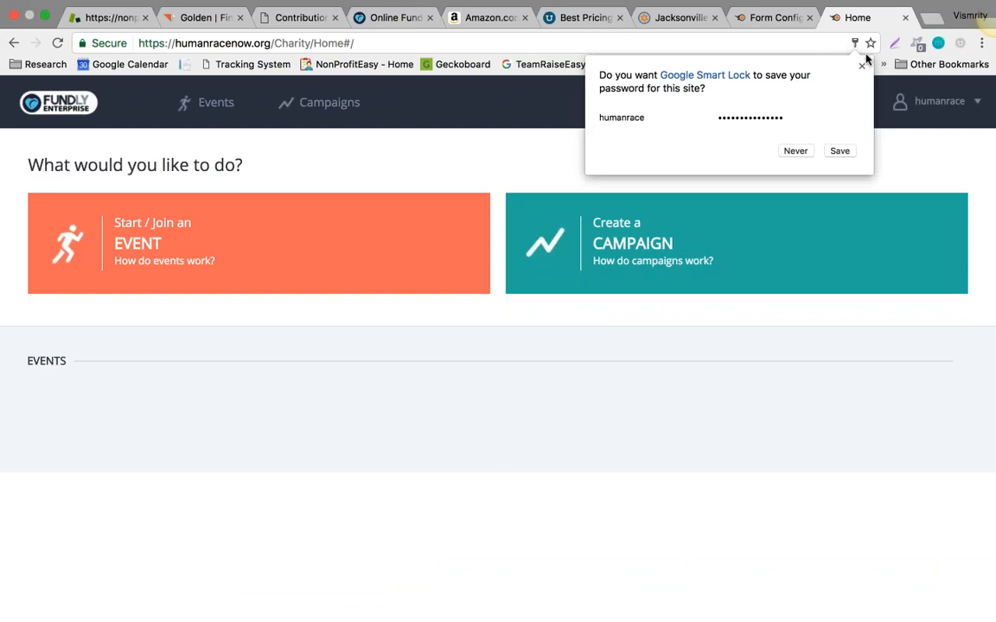
left_click(797, 151)
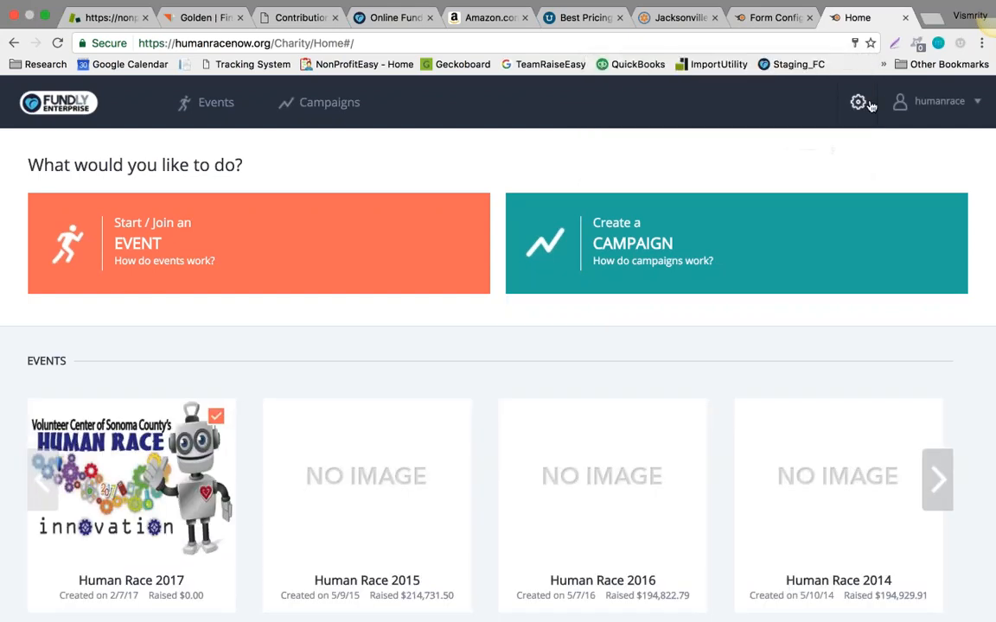
Step: Open the Human Race 2017 event for editing and go to its Form Configuration page
mouse_move(164, 260)
mouse_move(124, 448)
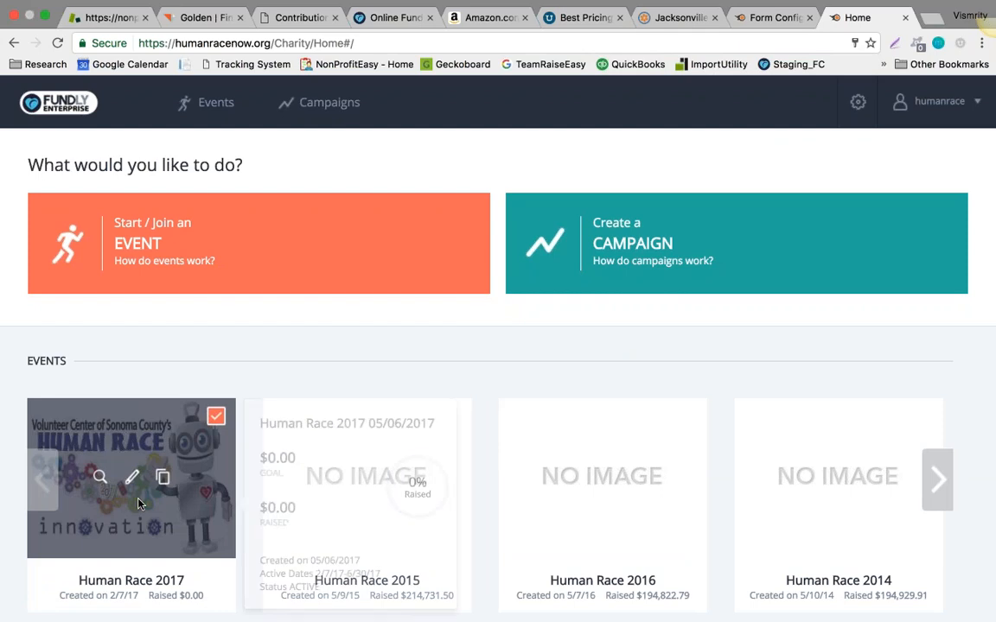
left_click(133, 480)
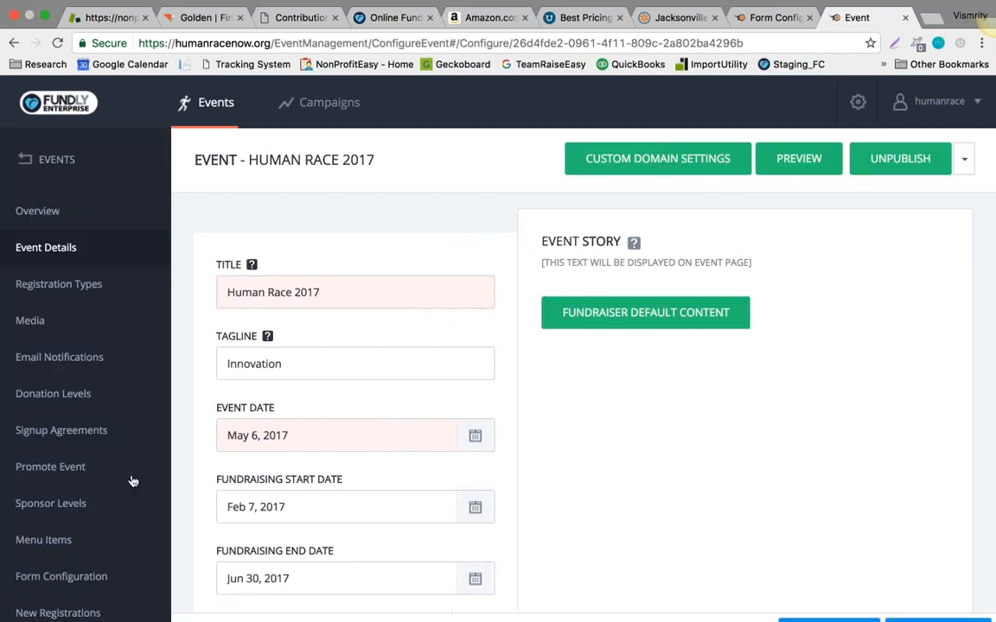
scroll(131, 478, "down", 5)
left_click(84, 578)
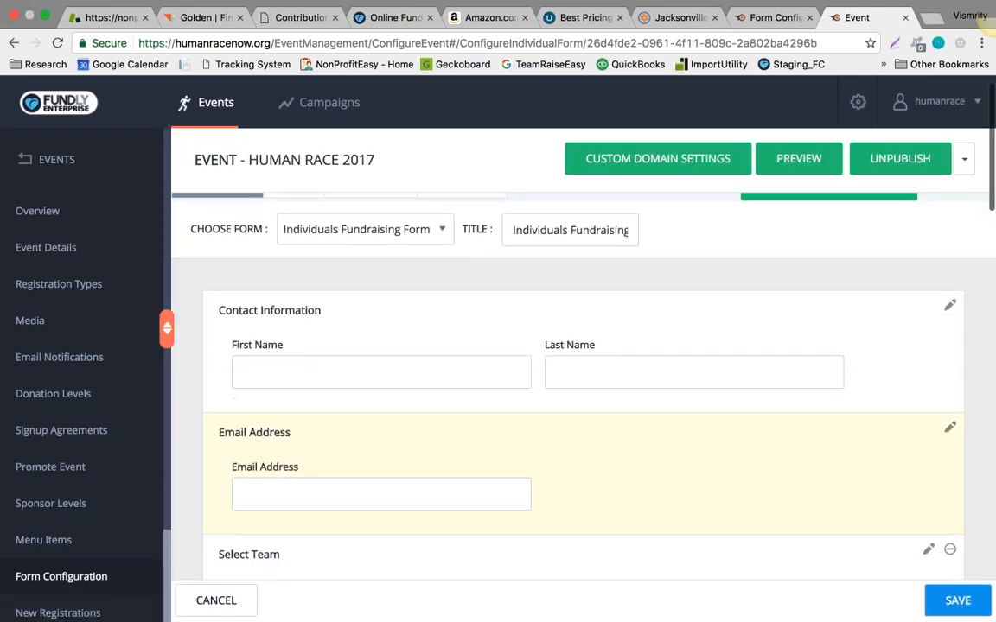
Step: Open the properties of the Additional Info field in the Individuals Fundraising Form and examine its public display, participation and fundraising options
scroll(583, 372, "down", 5)
scroll(583, 371, "down", 10)
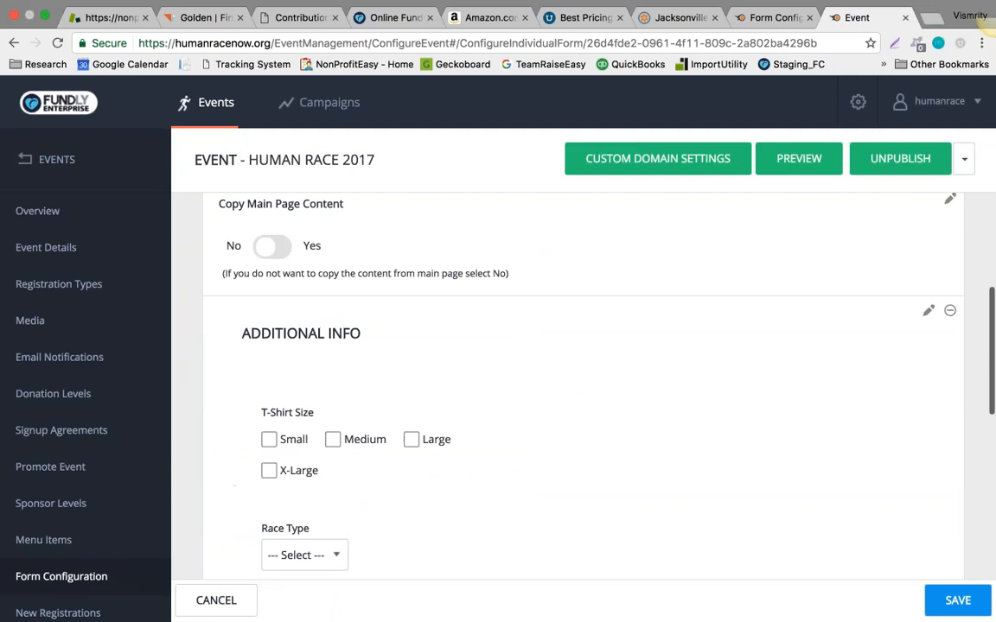
scroll(583, 372, "up", 3)
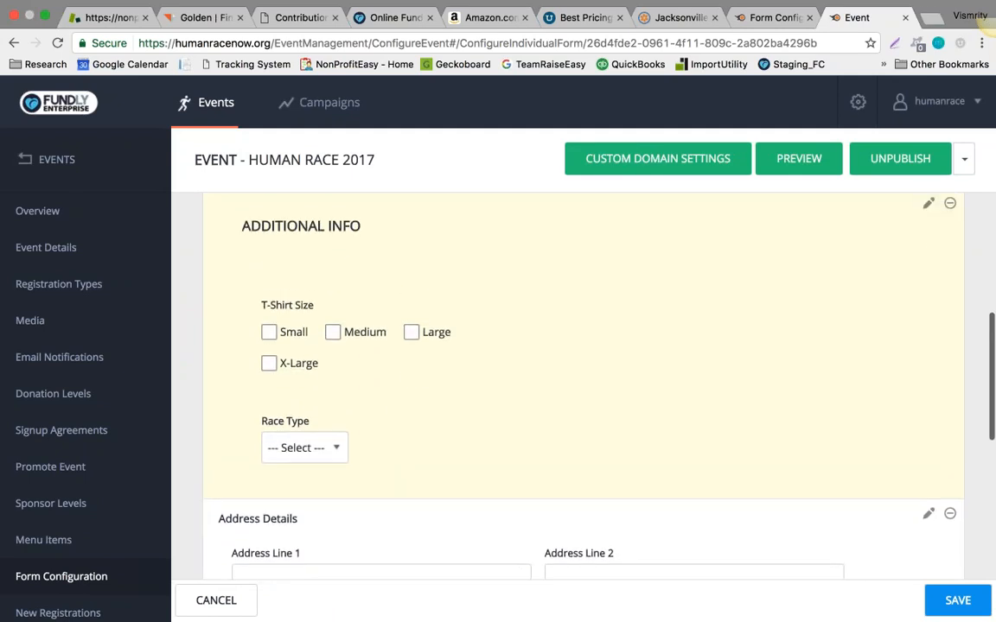
left_click(928, 222)
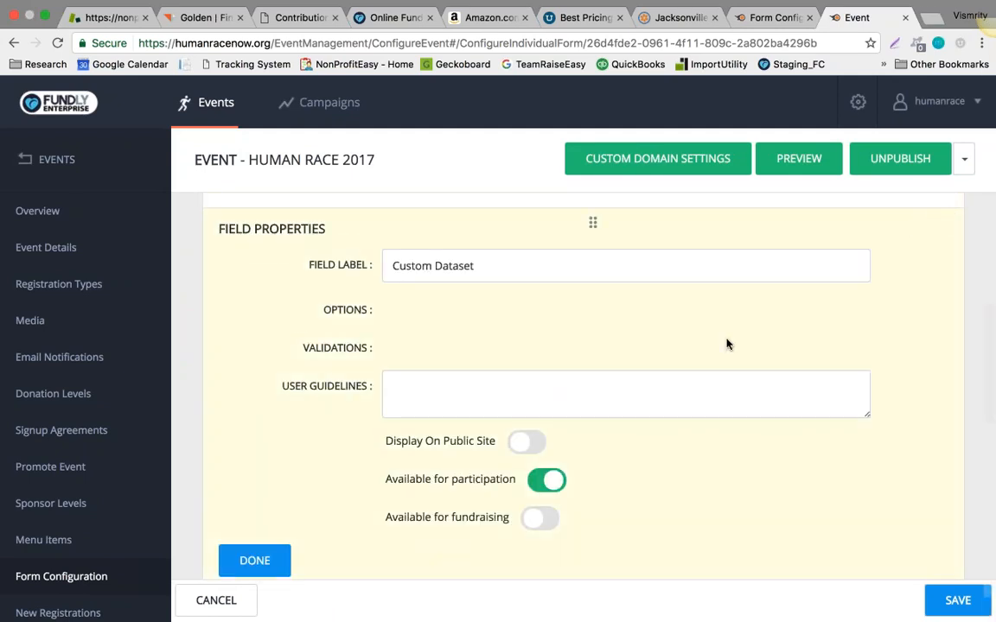
scroll(515, 337, "up", 1)
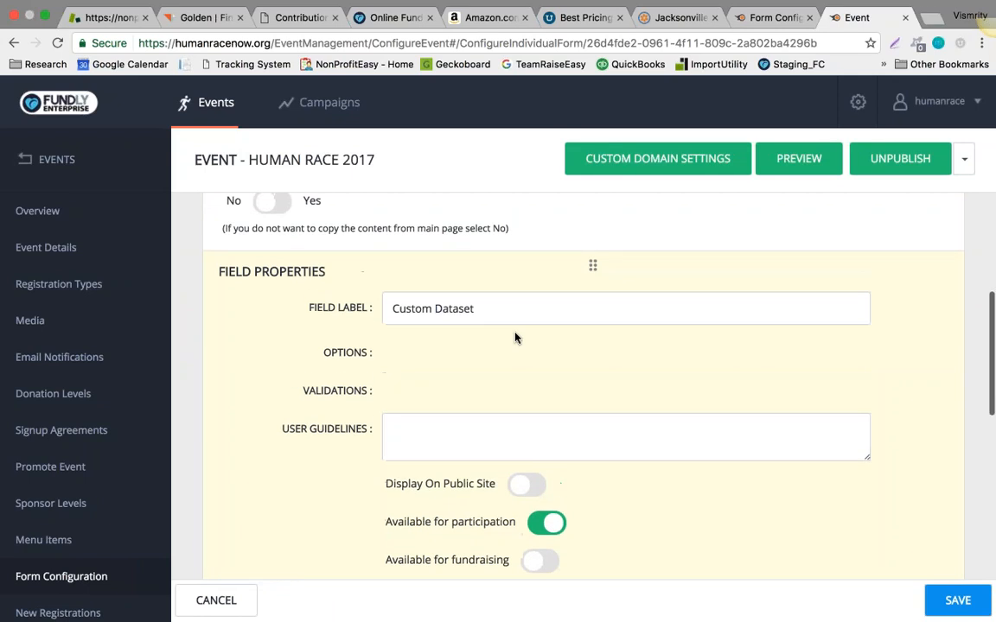
scroll(515, 337, "down", 1)
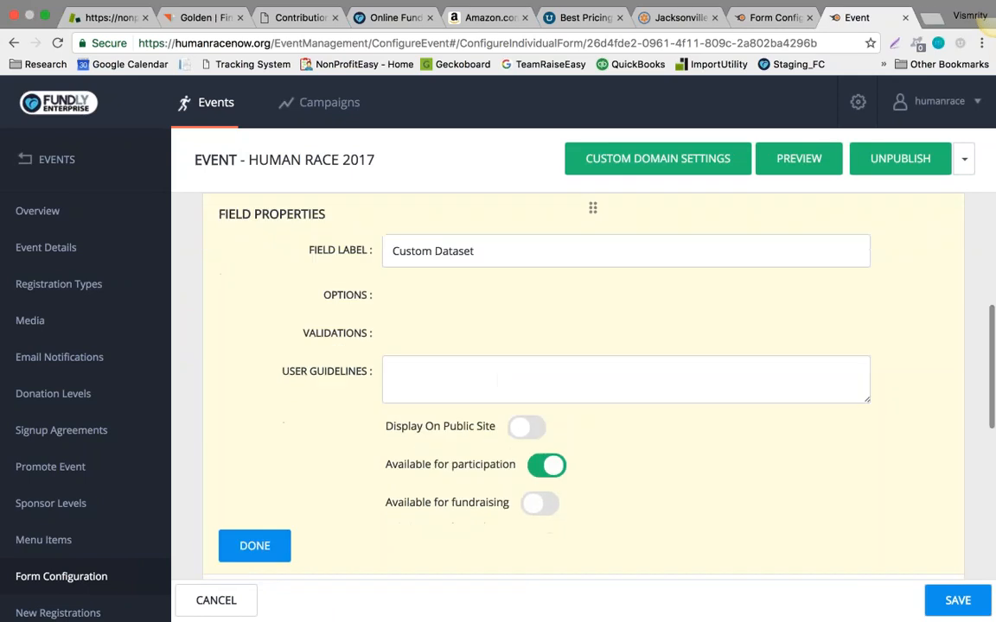
Step: Review the Additional Info field's display, participation and fundraising options against the surrounding fundraising fields, and close its properties
scroll(508, 476, "down", 1)
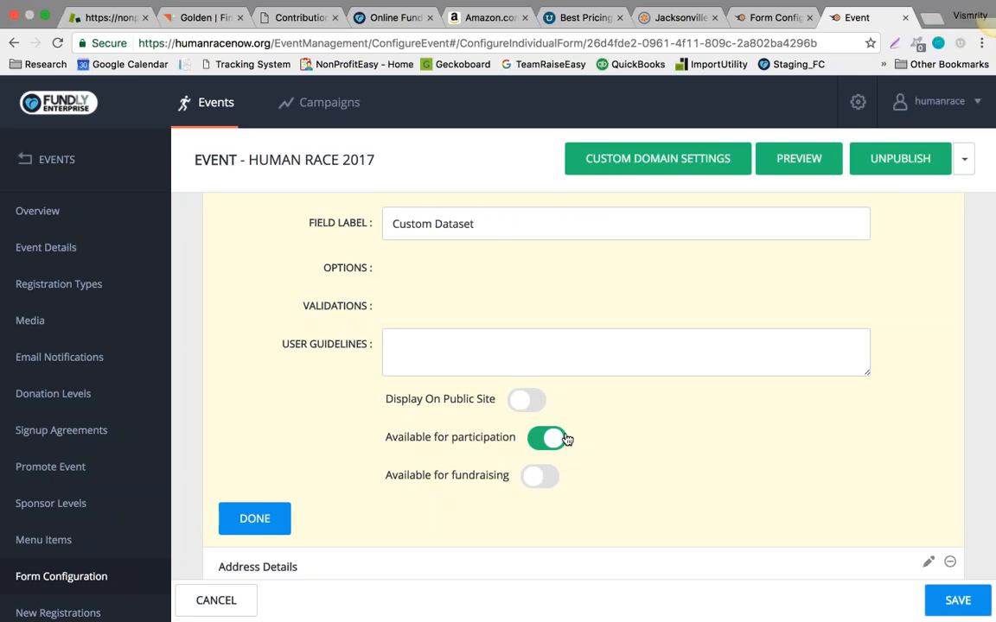
scroll(613, 380, "up", 5)
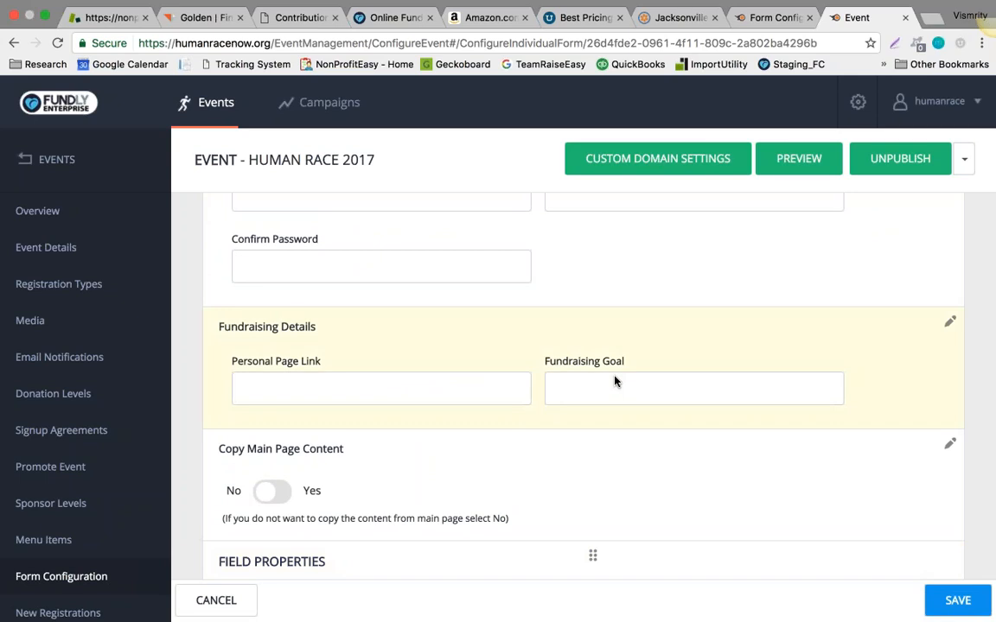
scroll(614, 381, "down", 3)
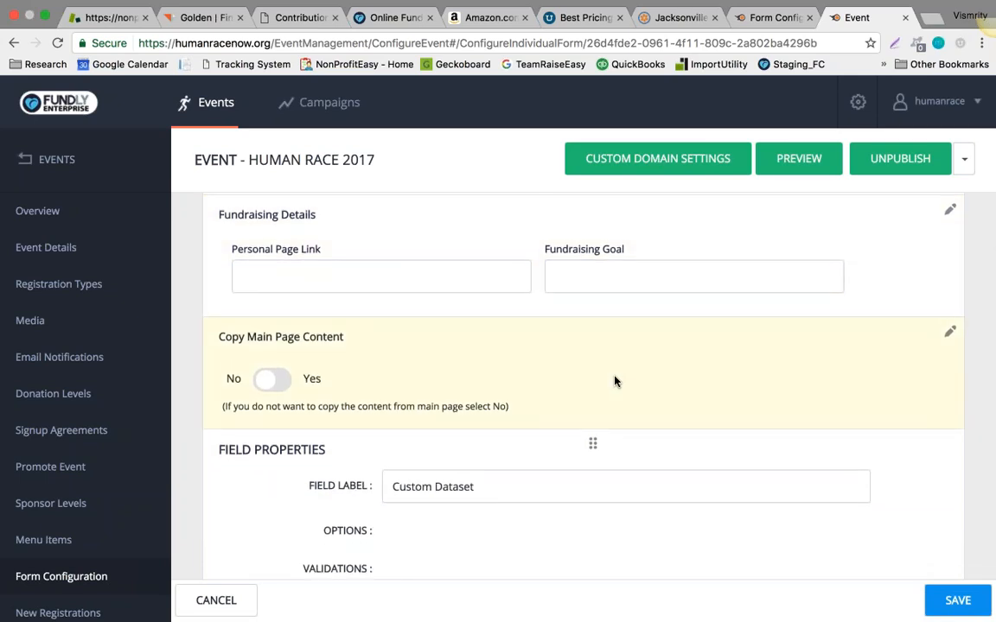
scroll(615, 381, "down", 1)
scroll(615, 382, "down", 3)
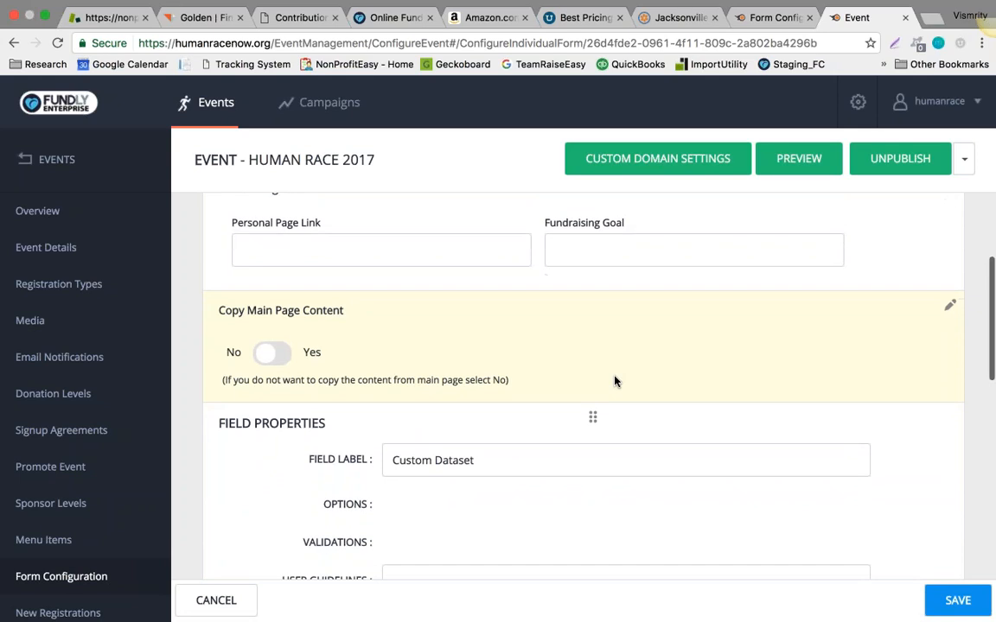
scroll(615, 382, "down", 2)
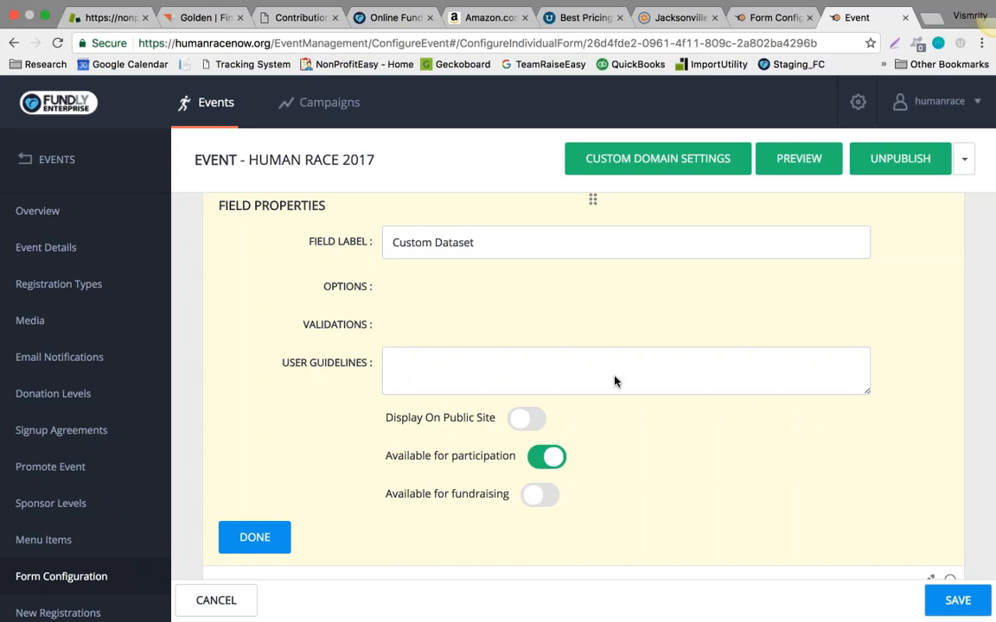
scroll(614, 381, "up", 2)
scroll(615, 381, "down", 2)
scroll(612, 386, "down", 1)
left_click(254, 507)
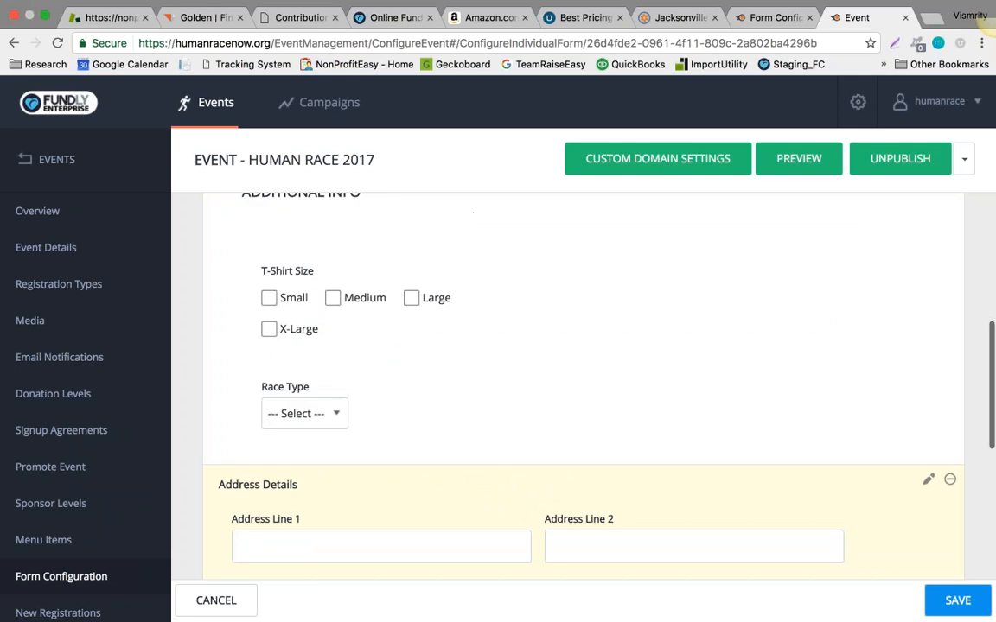
Step: Reopen the Additional Info field's properties, examine its label, guidelines and availability options, and close them
scroll(510, 352, "up", 3)
scroll(510, 352, "down", 1)
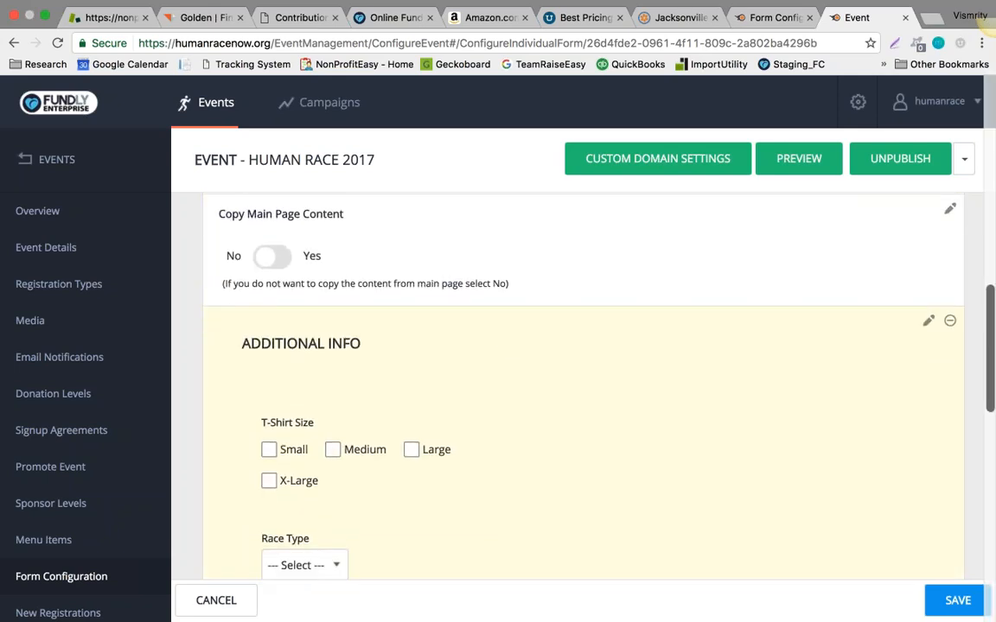
left_click(928, 322)
scroll(742, 438, "down", 1)
scroll(742, 438, "down", 1)
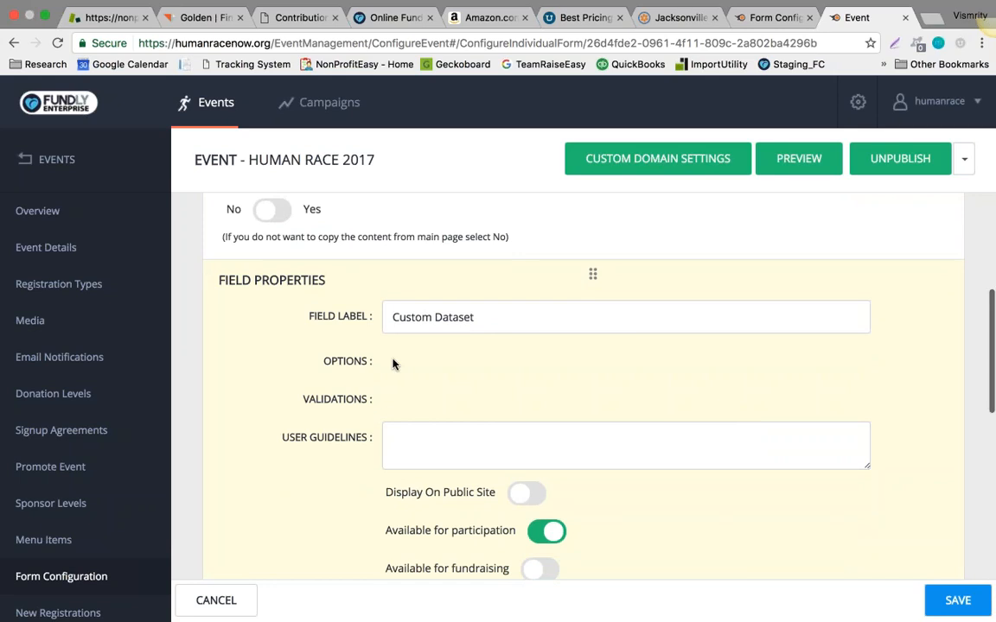
scroll(400, 374, "down", 1)
scroll(400, 371, "up", 3)
scroll(583, 388, "down", 2)
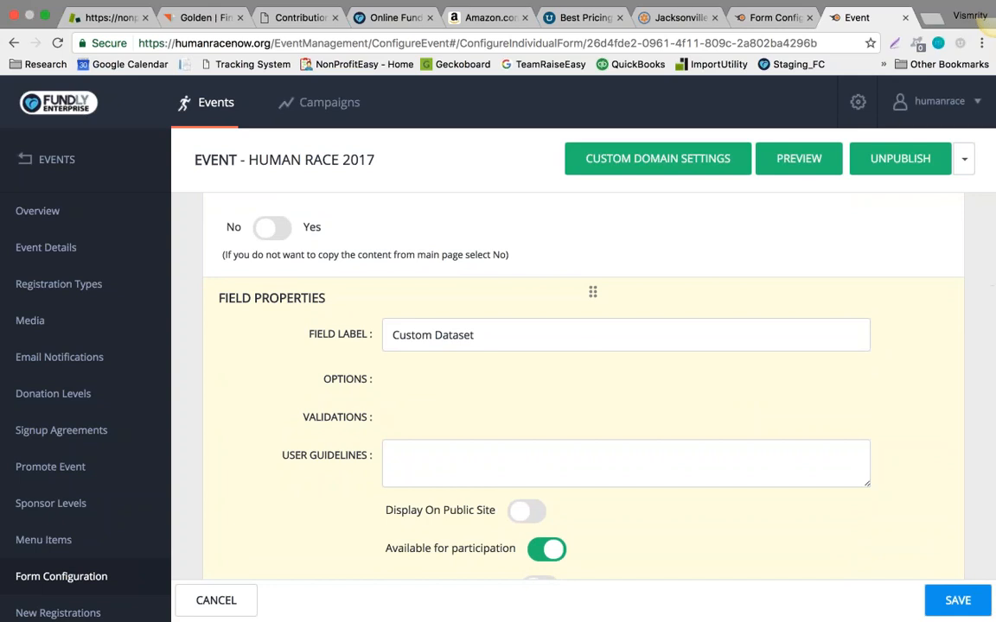
scroll(583, 389, "up", 1)
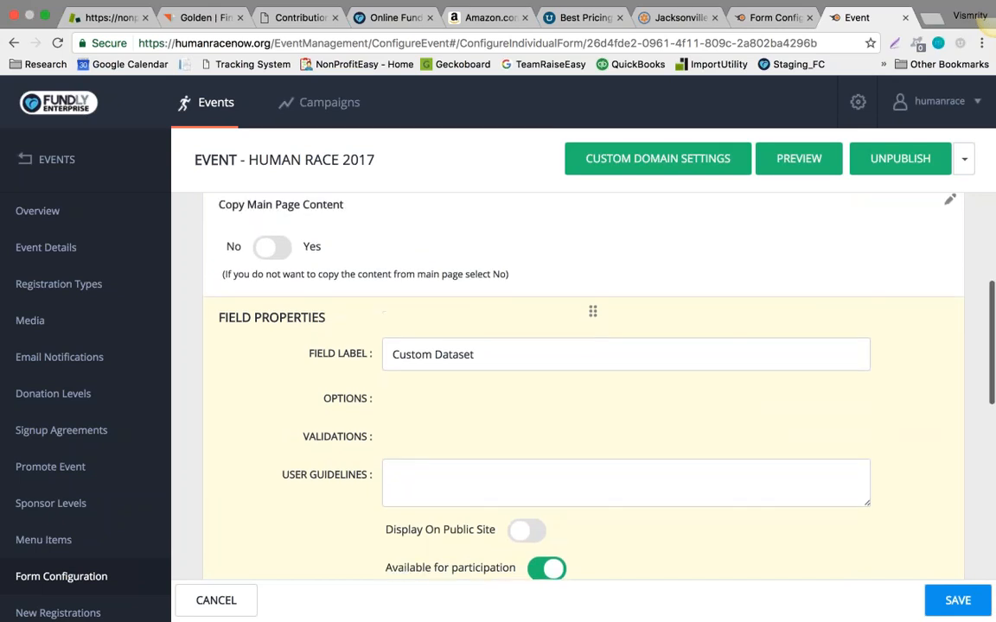
scroll(583, 389, "down", 6)
scroll(583, 388, "up", 2)
scroll(583, 389, "up", 2)
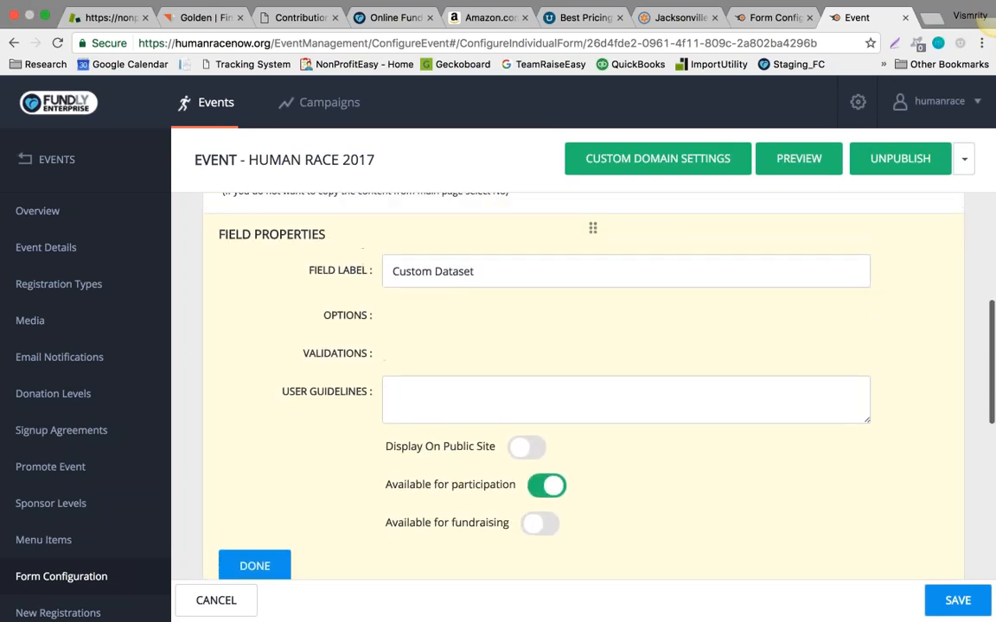
scroll(584, 389, "down", 1)
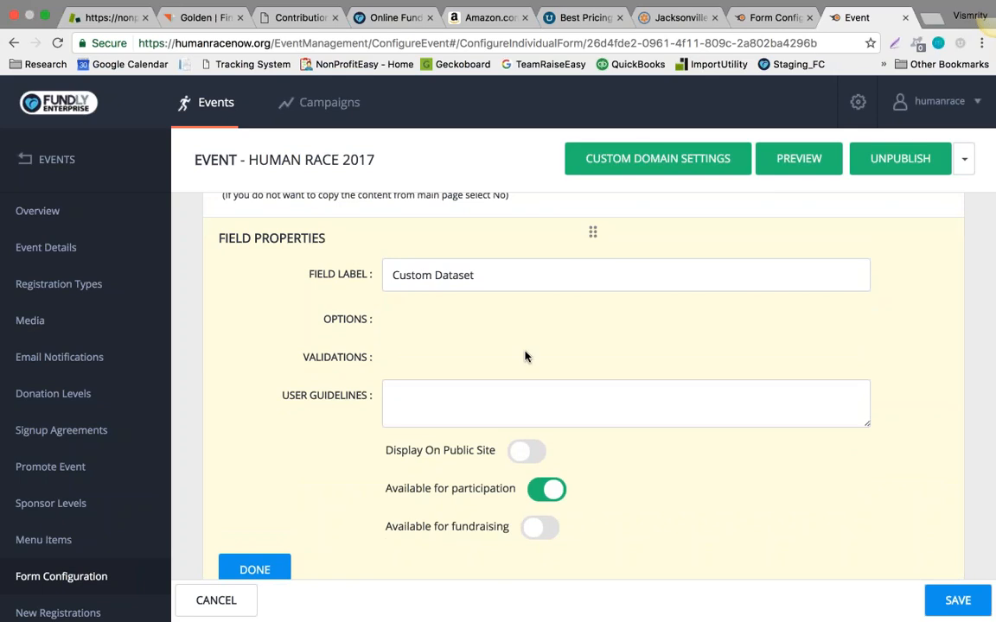
scroll(524, 356, "down", 1)
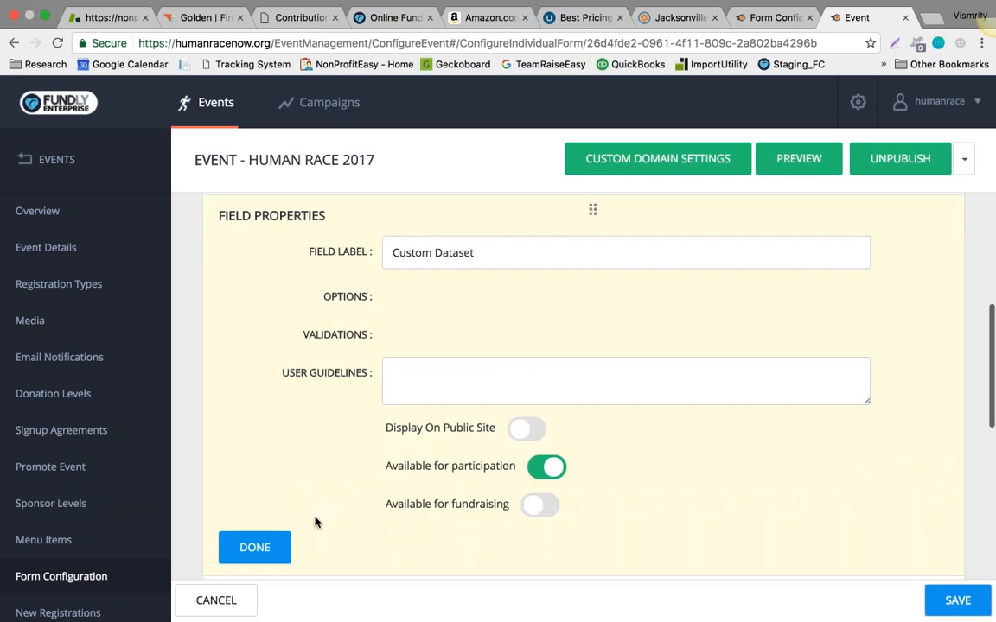
left_click(292, 554)
Step: Examine the T-Shirt Size and Race Type questions of the Additional Info section within the individual form
scroll(533, 358, "up", 4)
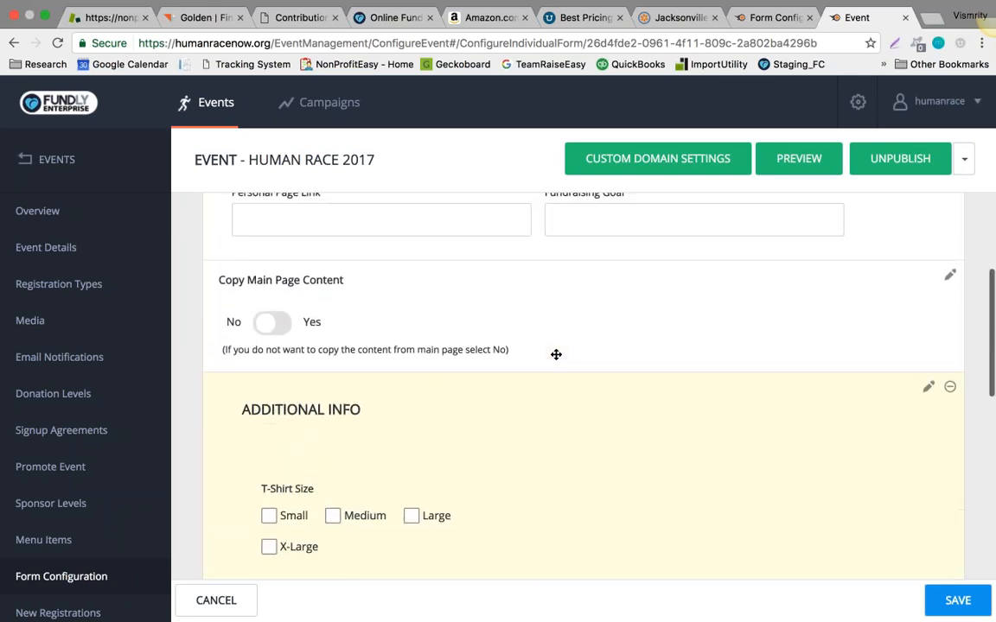
scroll(555, 354, "down", 3)
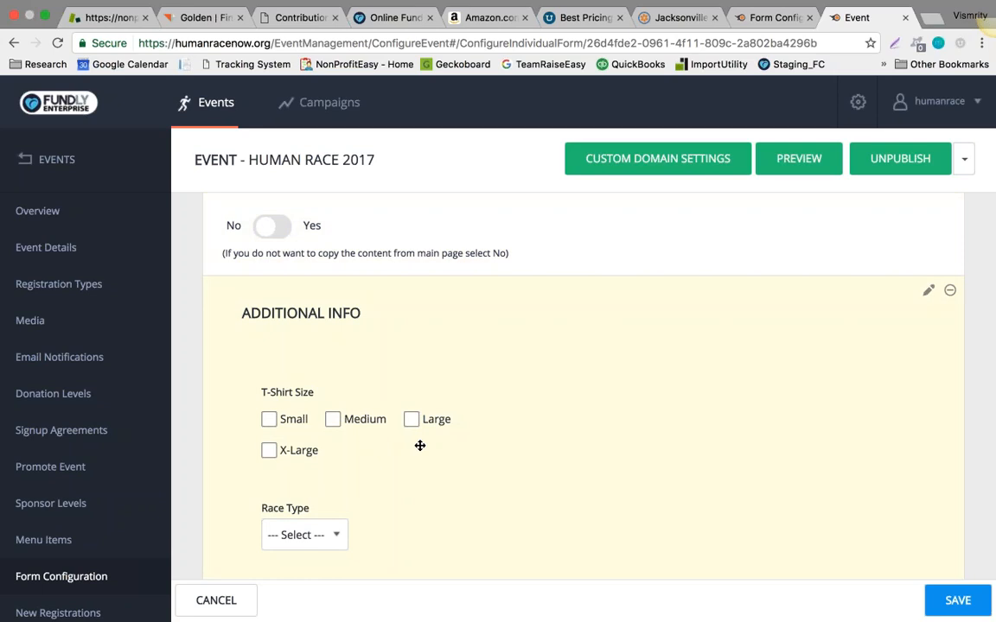
scroll(475, 444, "down", 9)
scroll(476, 445, "up", 8)
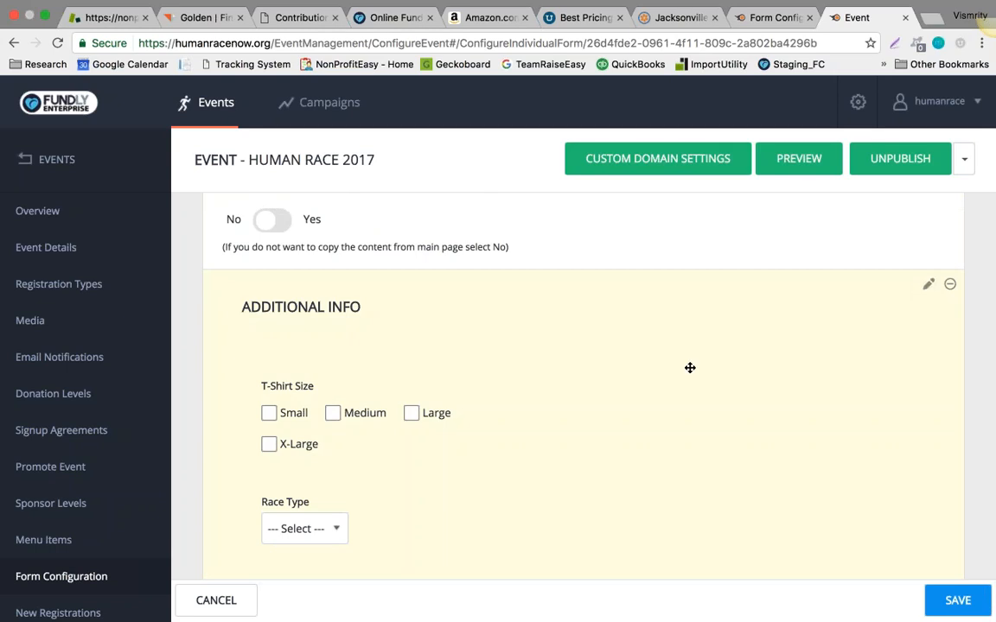
Step: Switch to the demo site's form configuration and open the global Custom Domain page, leaving without saving the form
left_click(774, 17)
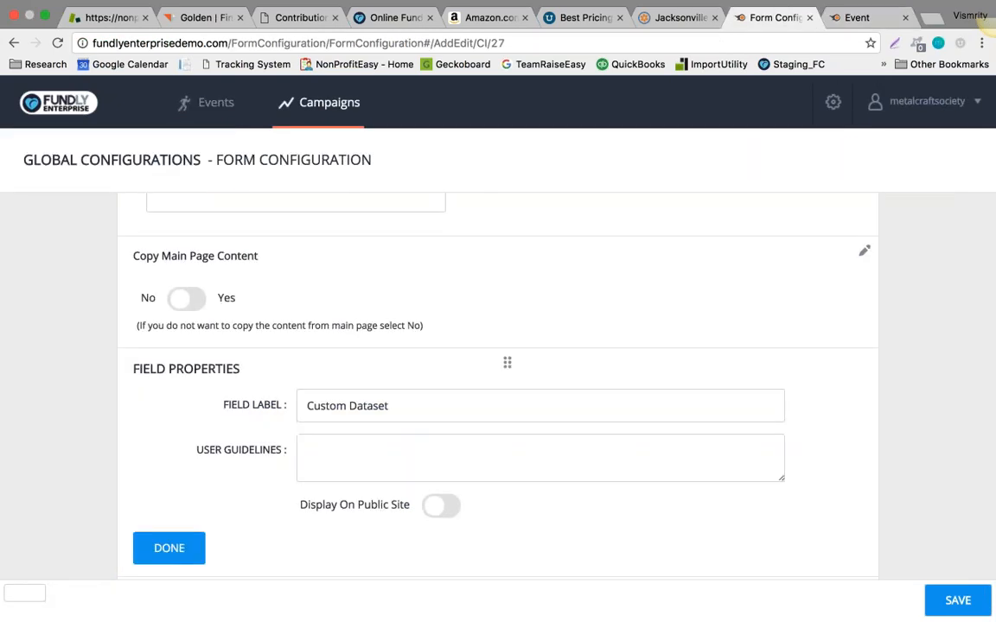
scroll(498, 389, "down", 2)
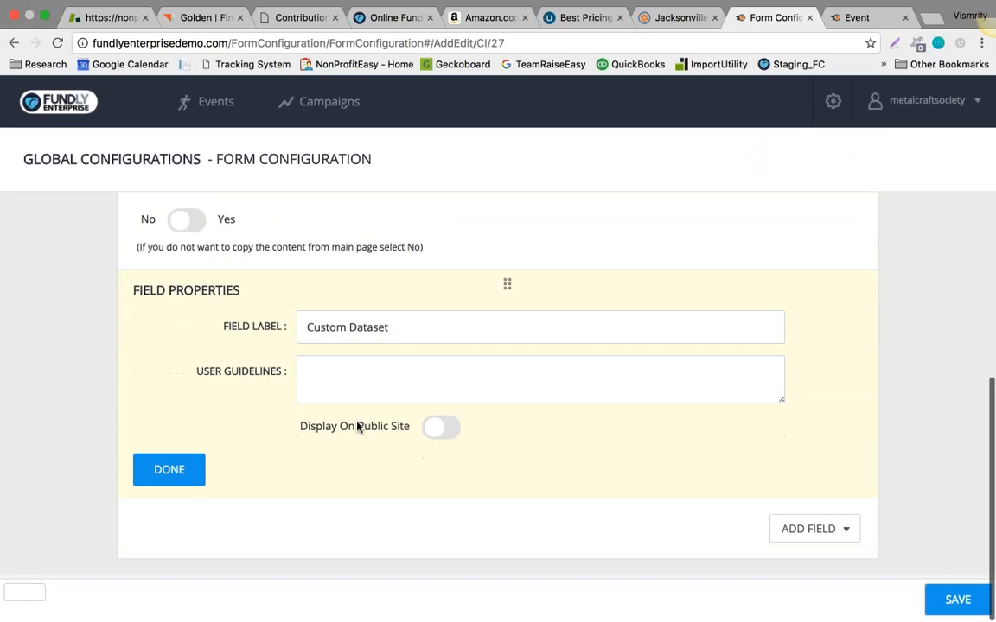
scroll(498, 389, "up", 5)
left_click(834, 107)
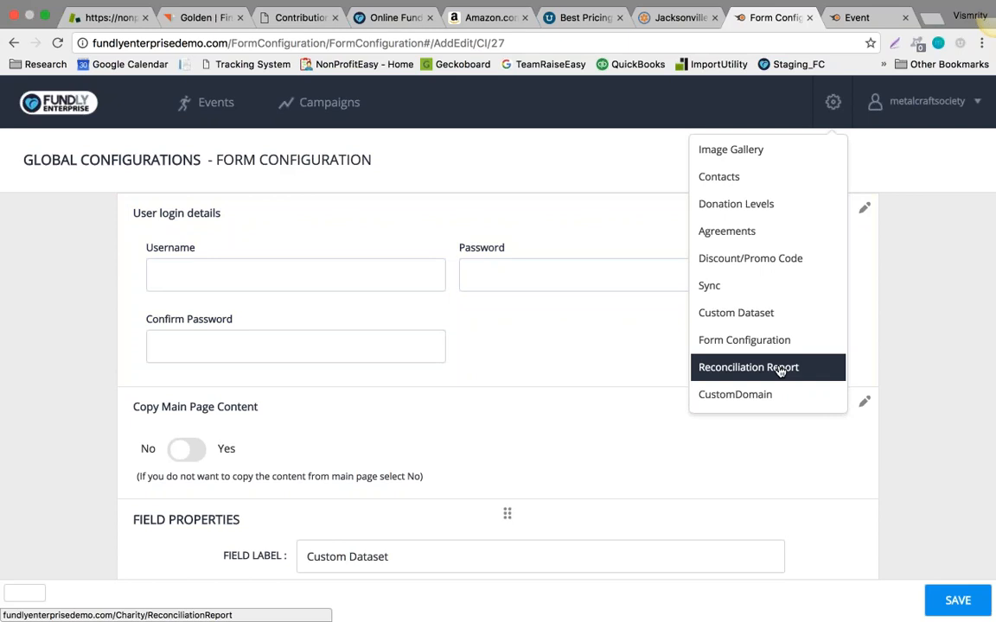
left_click(775, 397)
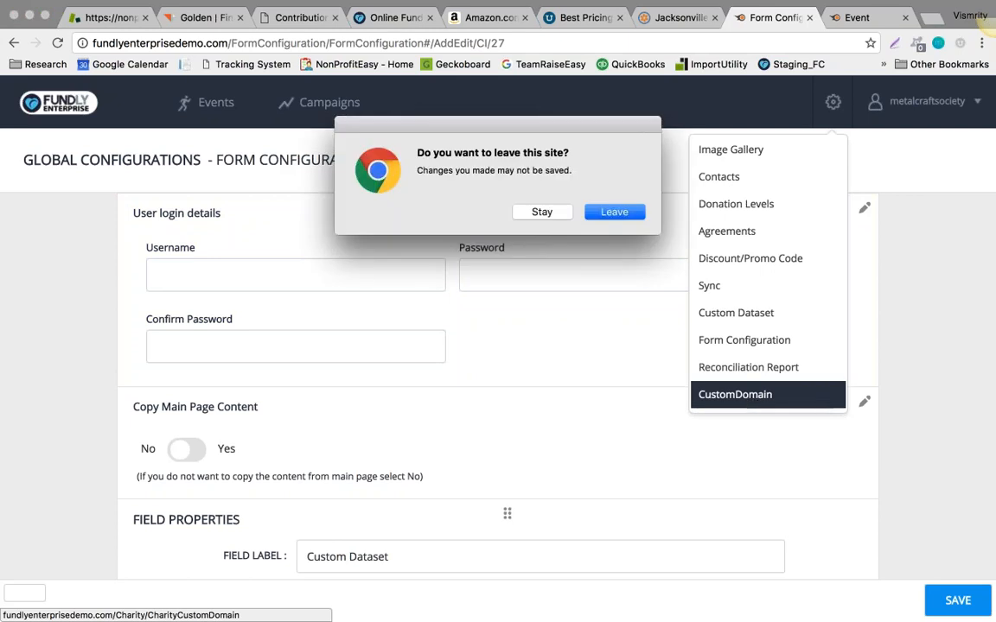
key("Return")
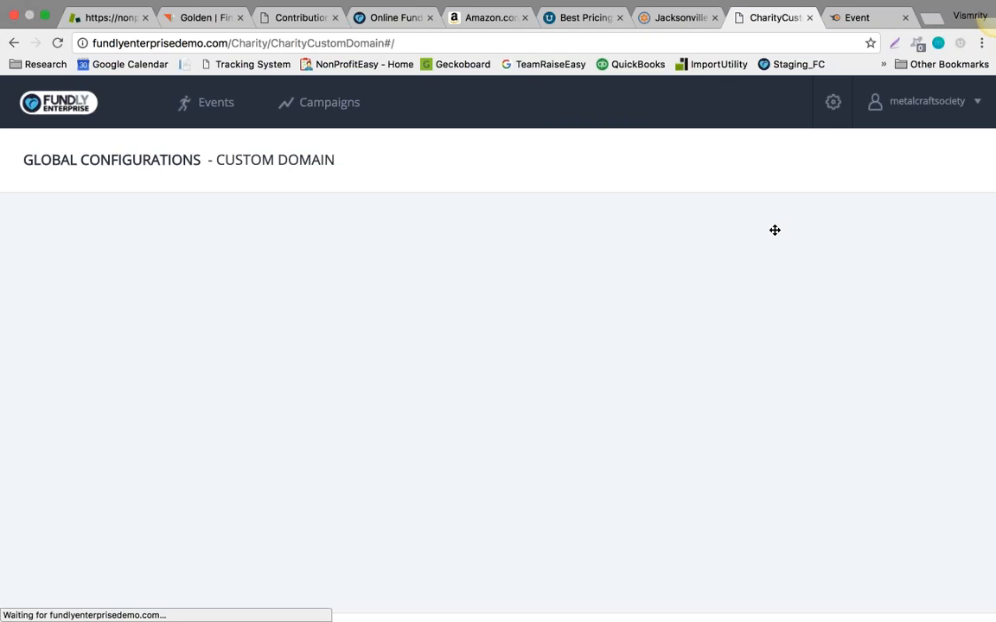
Step: Check the Human Race site's own domain as an example, and return to the demo site's Custom Domain field
left_click(856, 18)
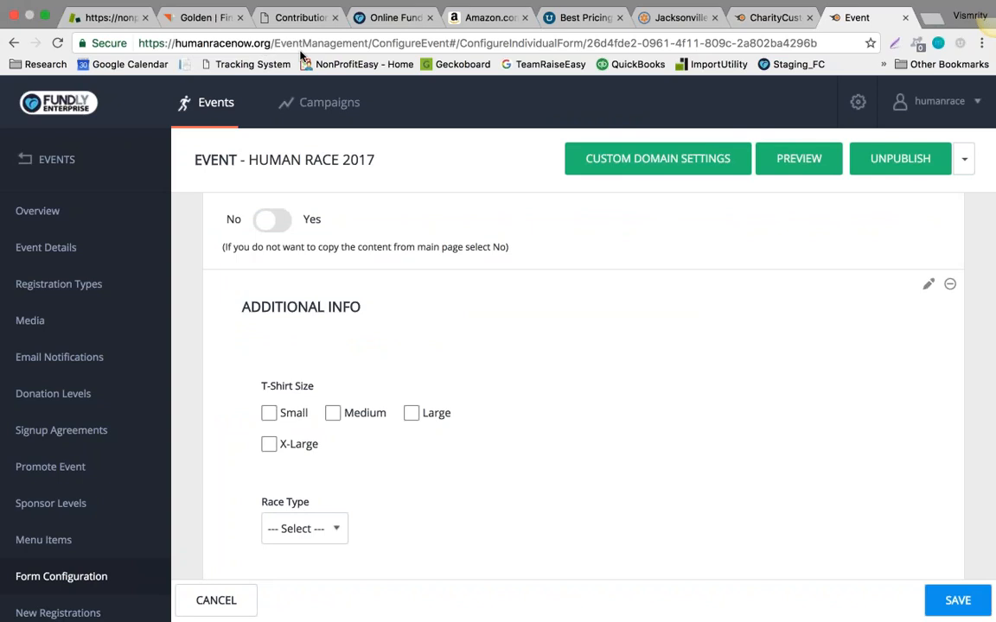
left_click(771, 18)
left_click(237, 418)
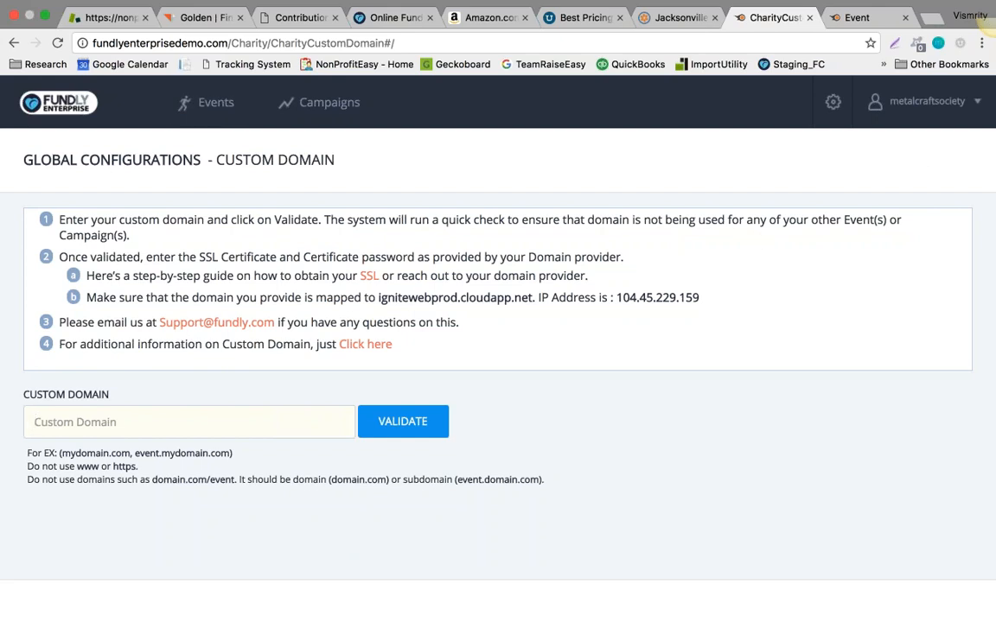
Step: Leave the Custom Domain page, view the global configuration options and open the demo account's events list
left_click(13, 42)
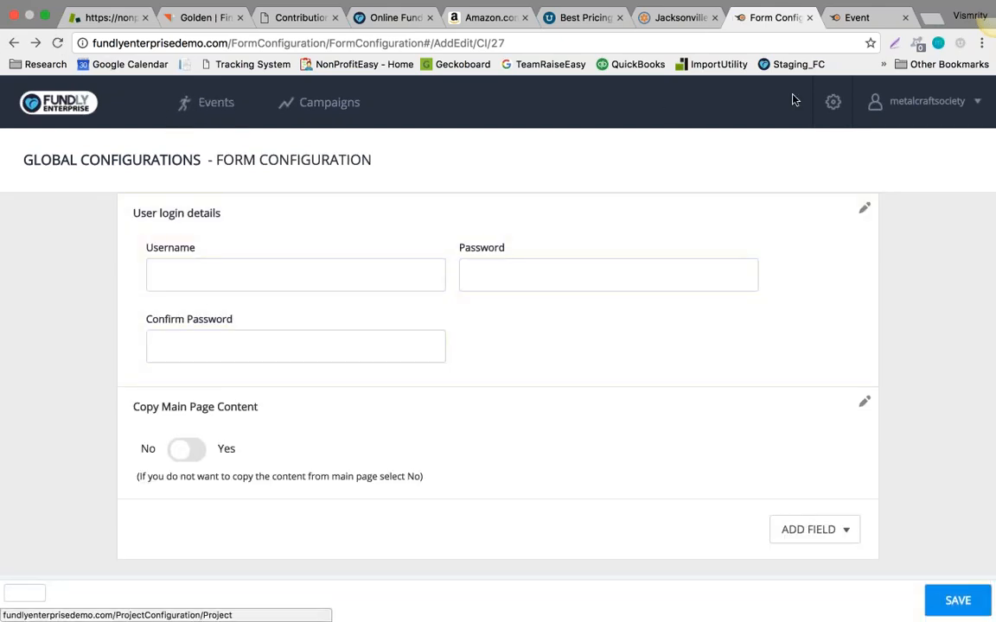
left_click(832, 102)
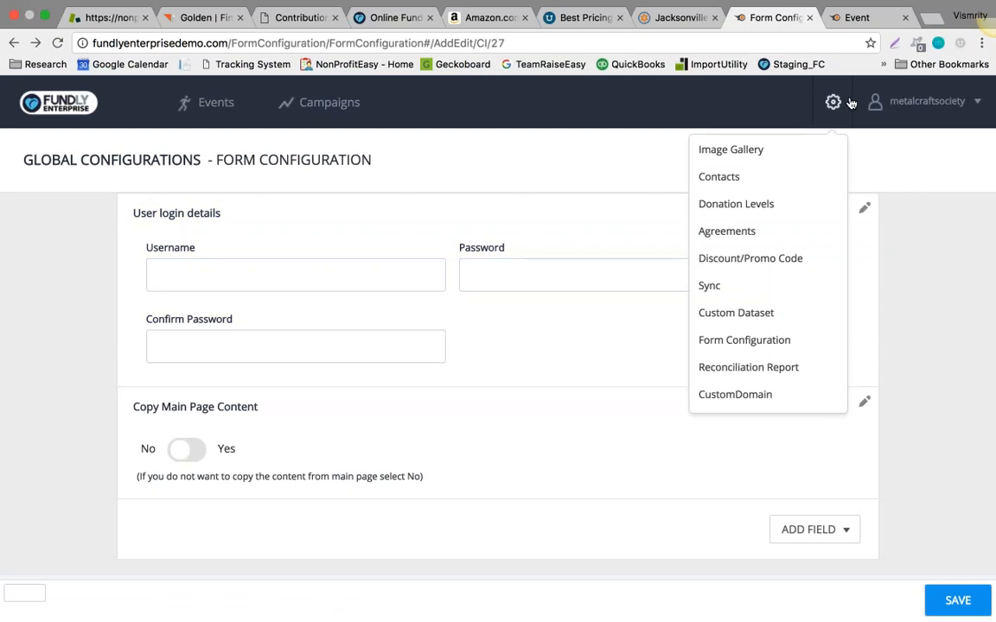
left_click(213, 115)
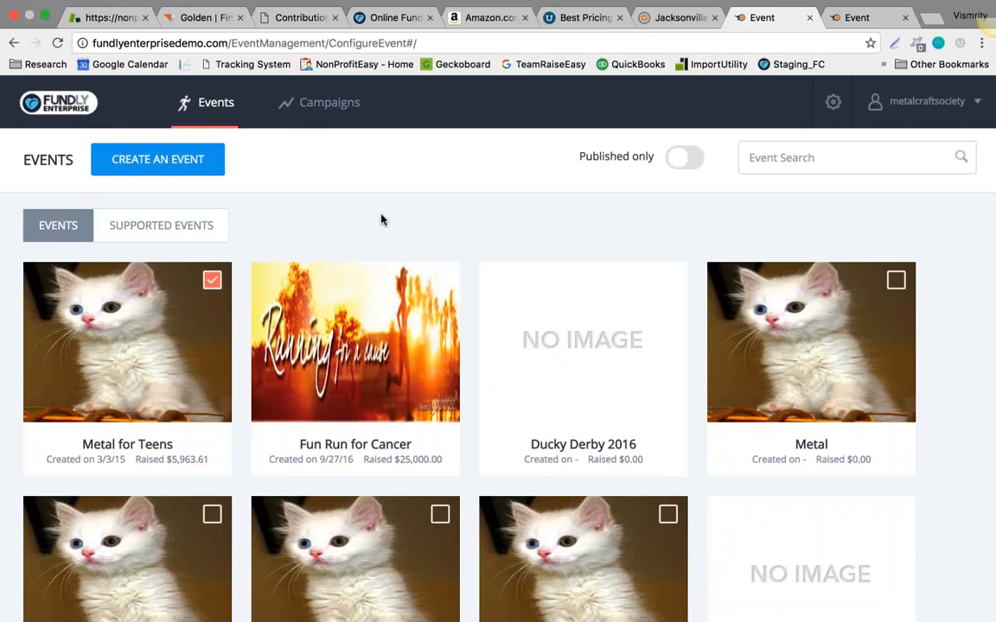
Step: Switch to the Human Race site and open the Human Race 2017 event for editing from its events list
left_click(850, 24)
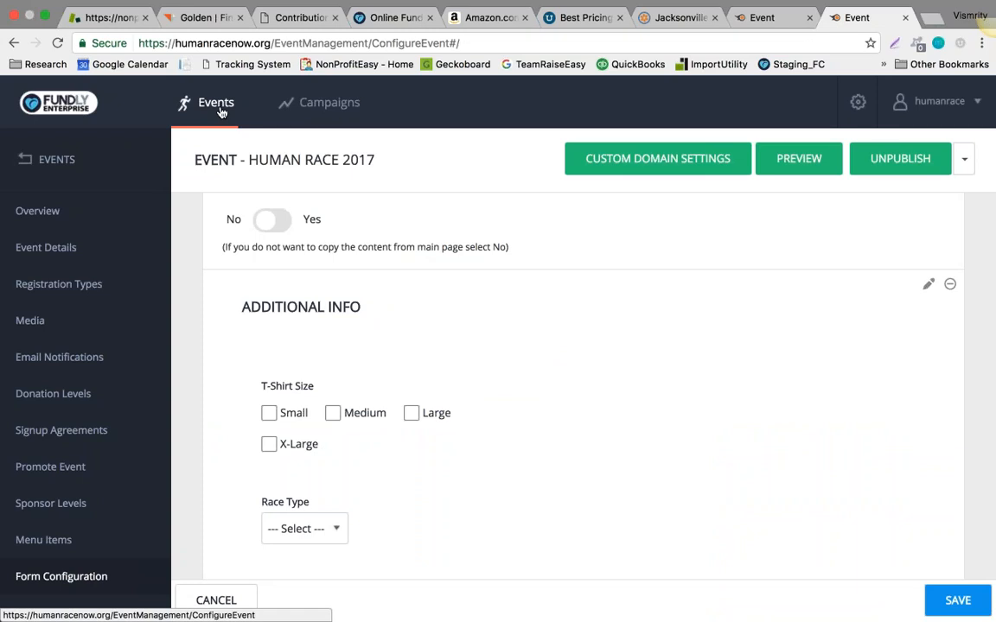
left_click(221, 110)
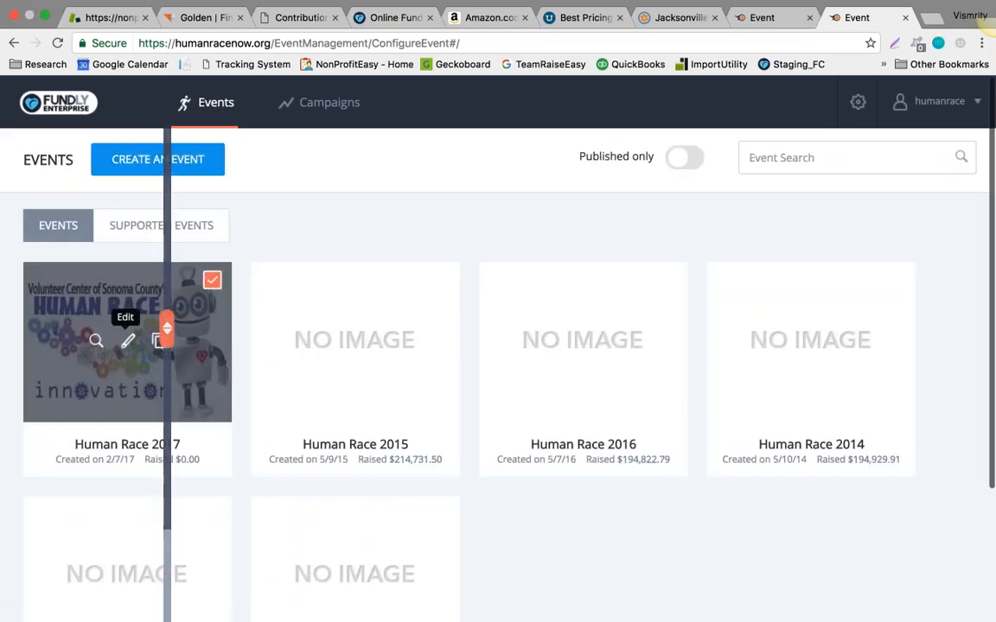
left_click(129, 346)
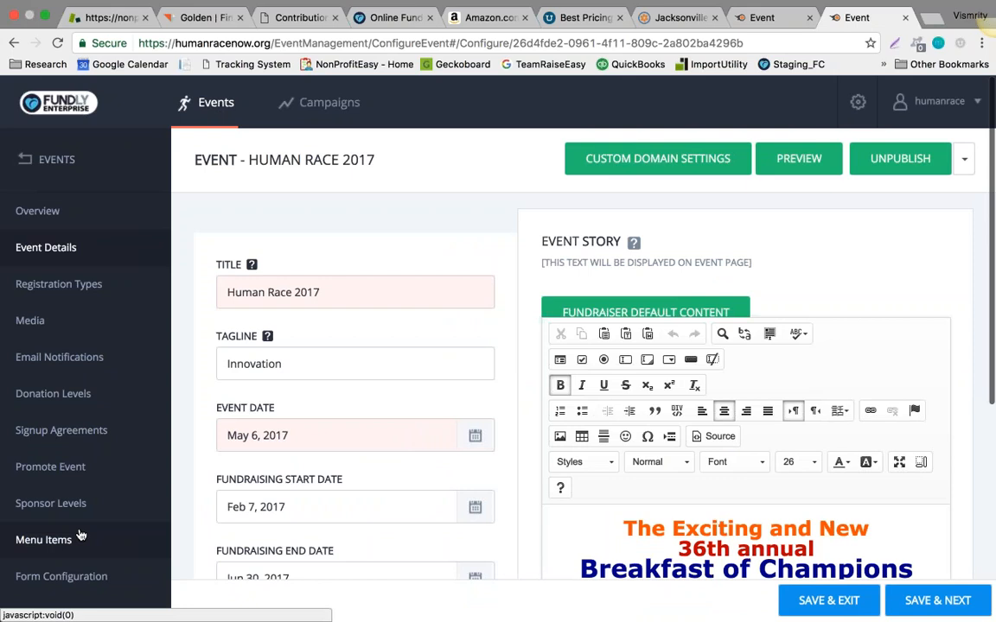
Step: Open the event's Donation Levels page and view the existing donation levels available to choose
scroll(78, 532, "down", 3)
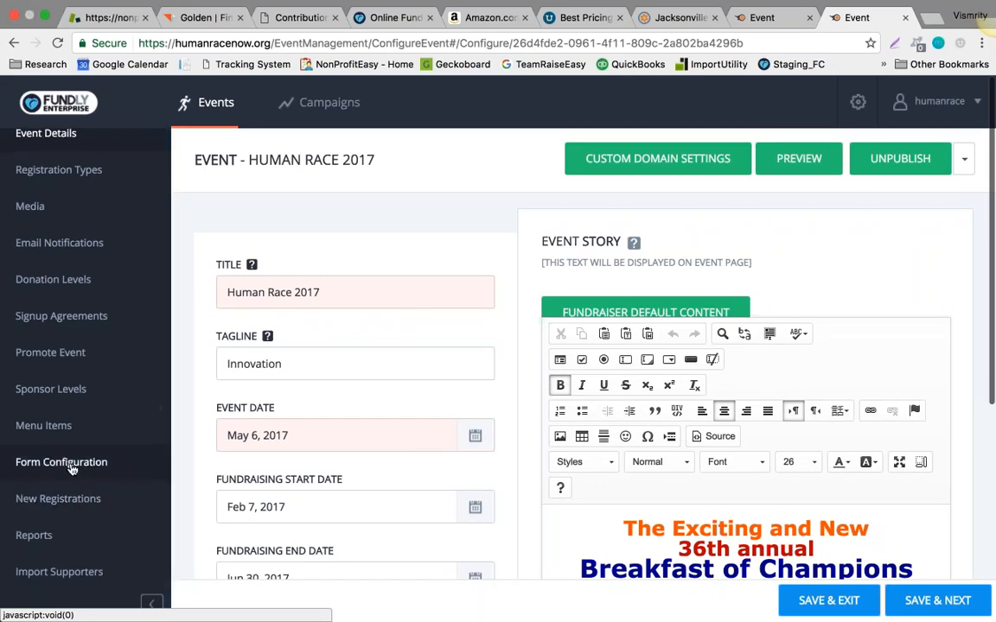
left_click(73, 291)
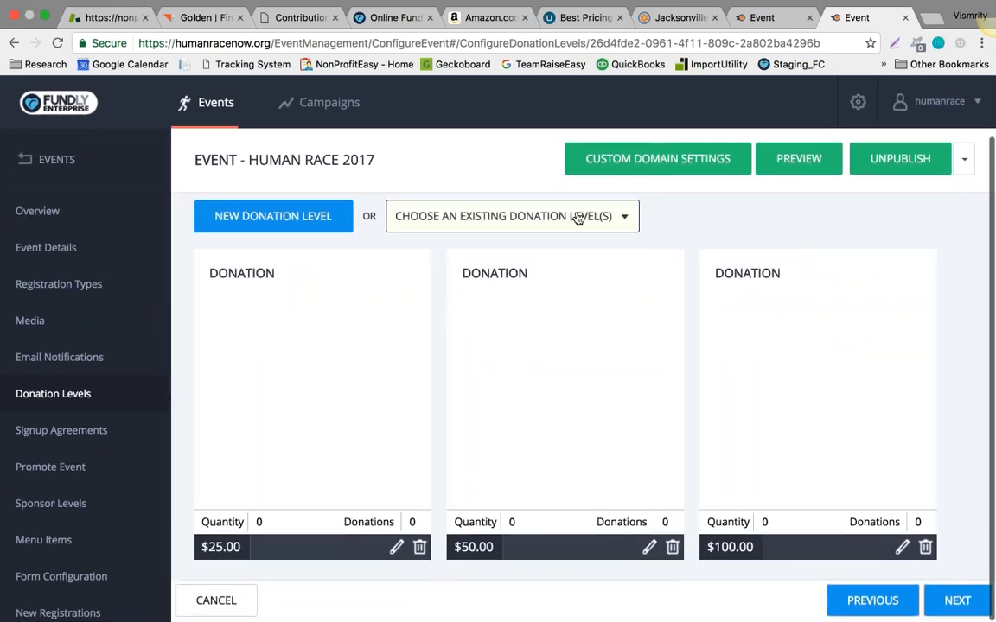
left_click(578, 215)
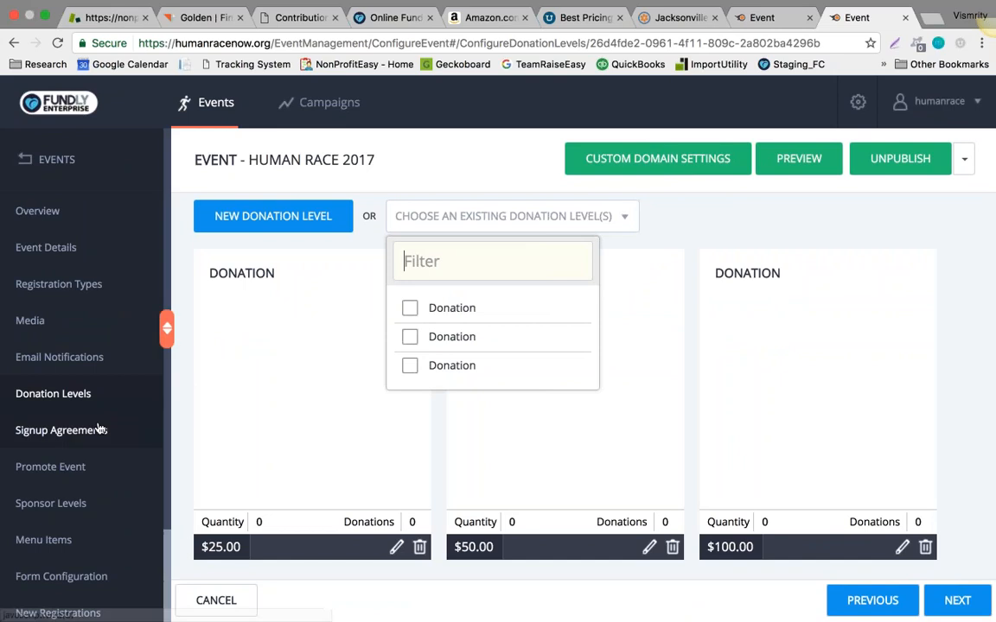
Step: Open the event's Overview page and examine its registrations chart, fundraising totals and promotion summary
left_click(26, 216)
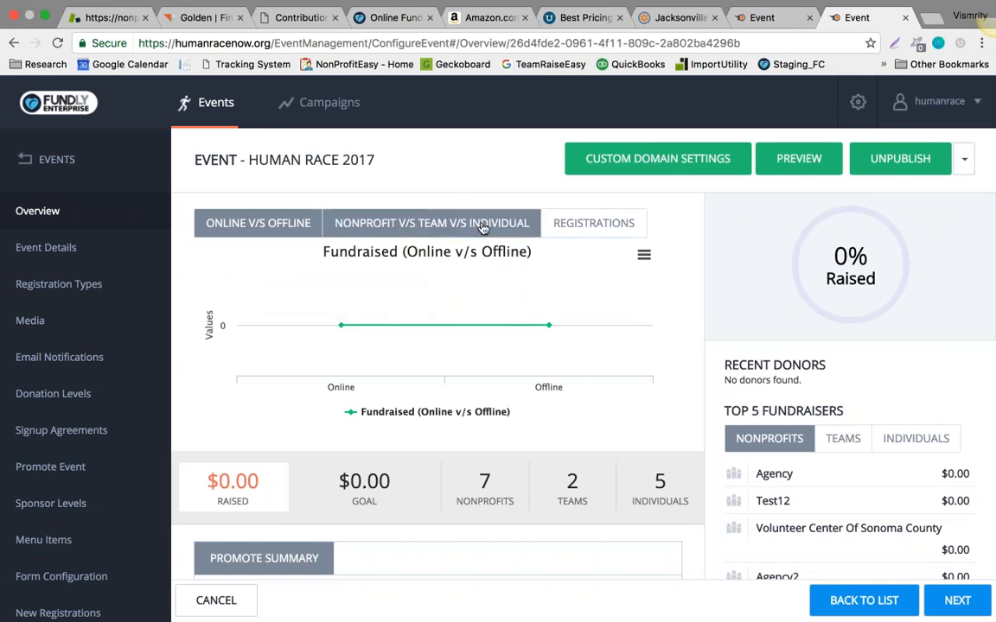
left_click(593, 223)
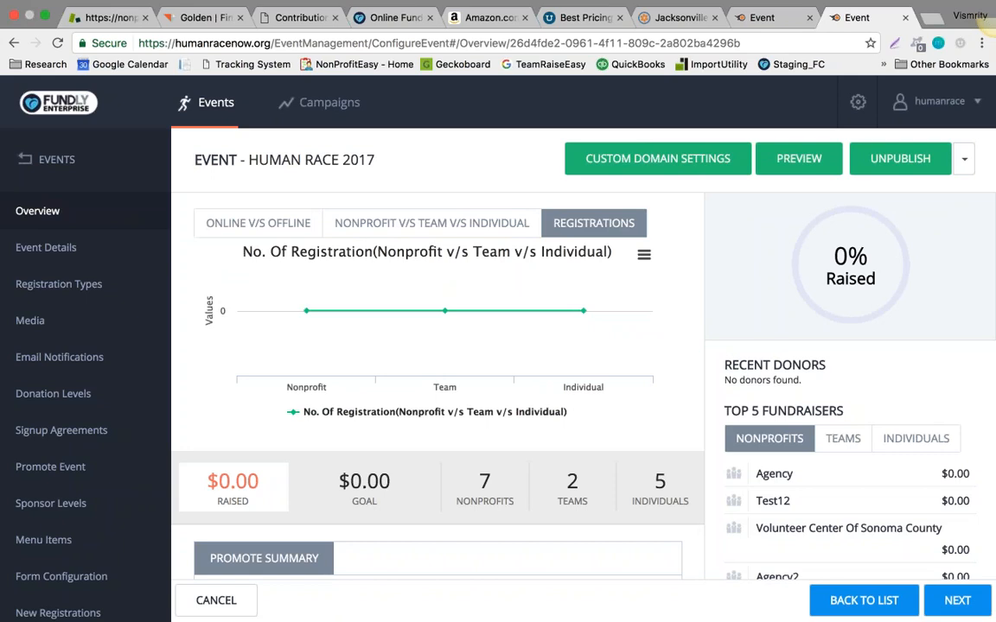
scroll(692, 409, "down", 2)
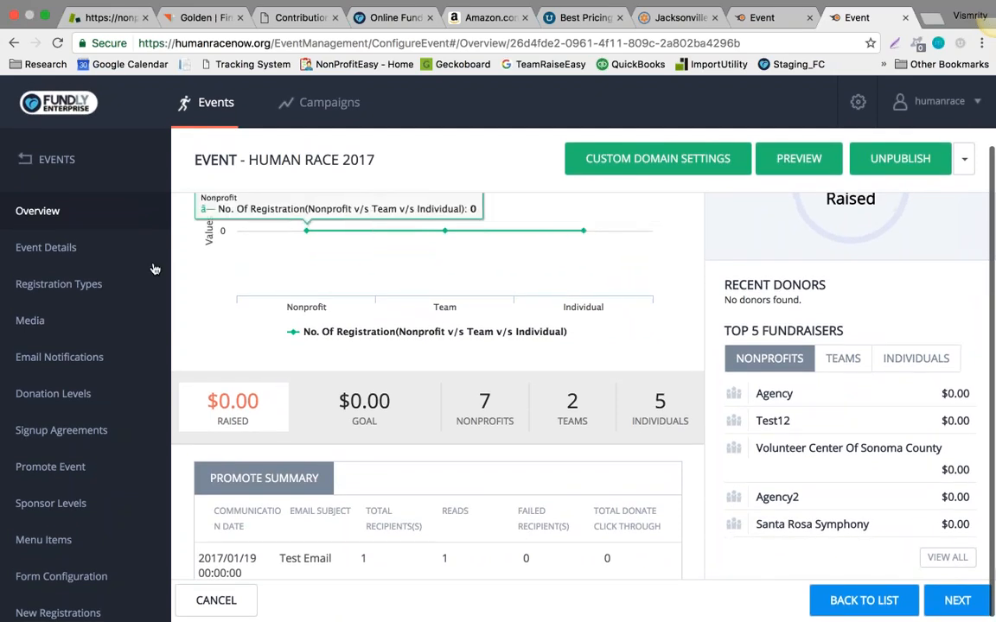
Step: Open the event's Event Details page and examine its title, dates, fundraising goal, event URL and story content
left_click(46, 247)
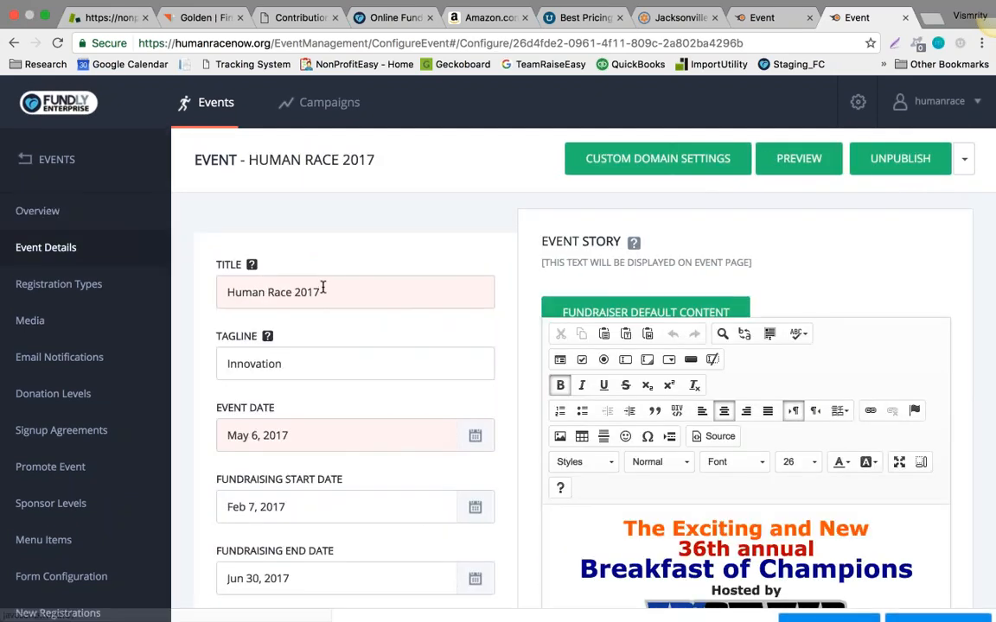
scroll(316, 408, "down", 5)
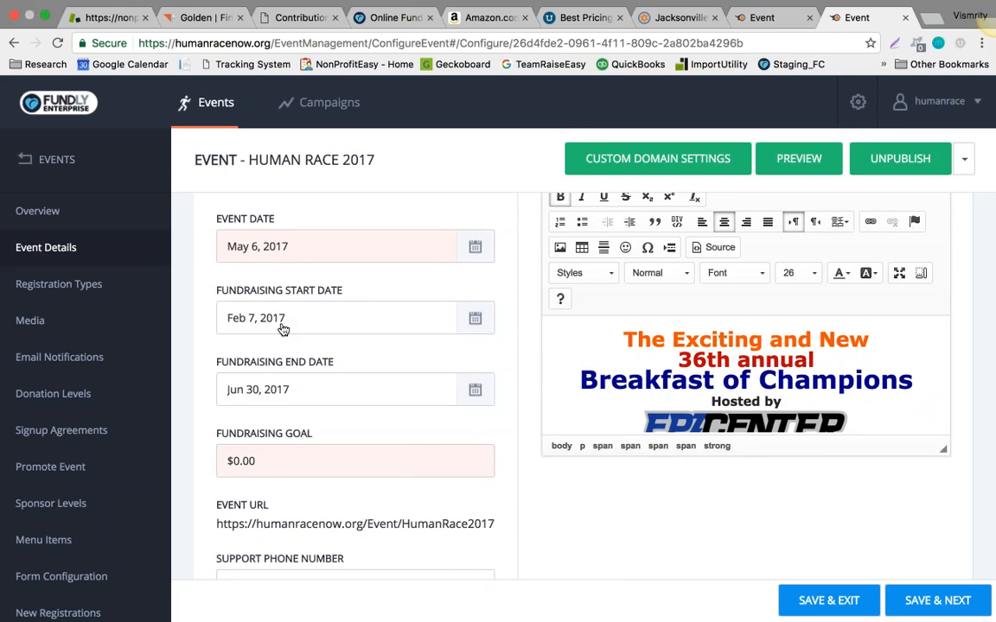
scroll(282, 329, "down", 1)
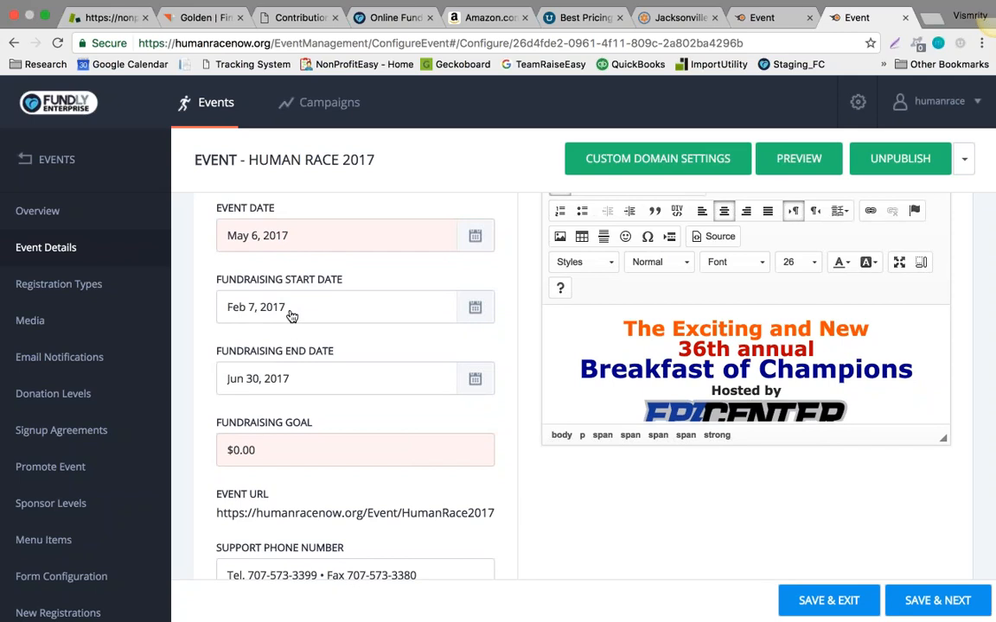
scroll(298, 313, "down", 2)
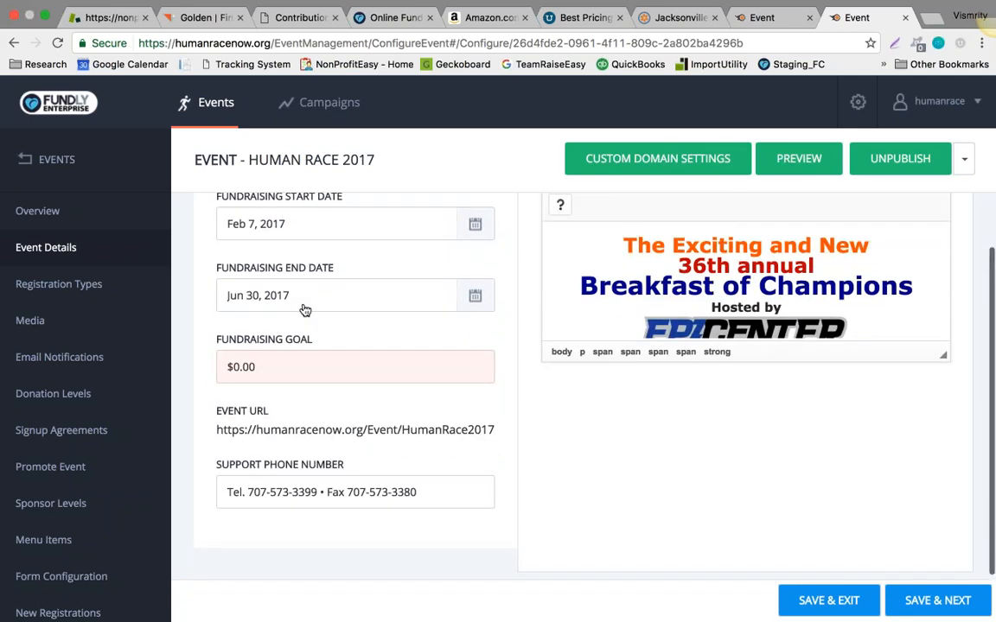
scroll(305, 309, "down", 2)
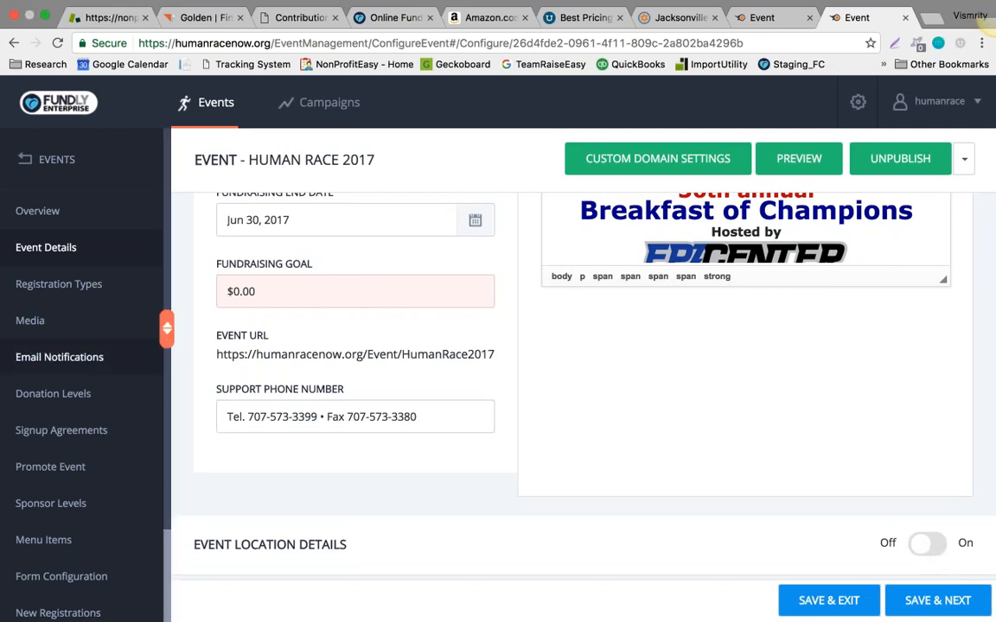
Step: Open the Registration Types page, view the date and fee settings of the $35.00 Timed Runner (Adult: 13+) type and close them
left_click(37, 283)
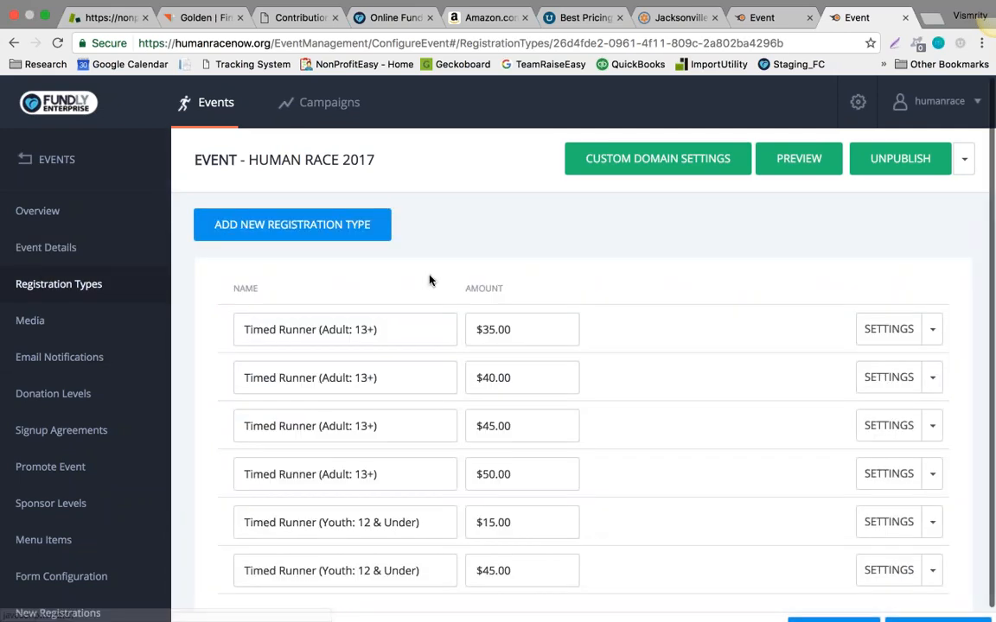
scroll(430, 280, "down", 1)
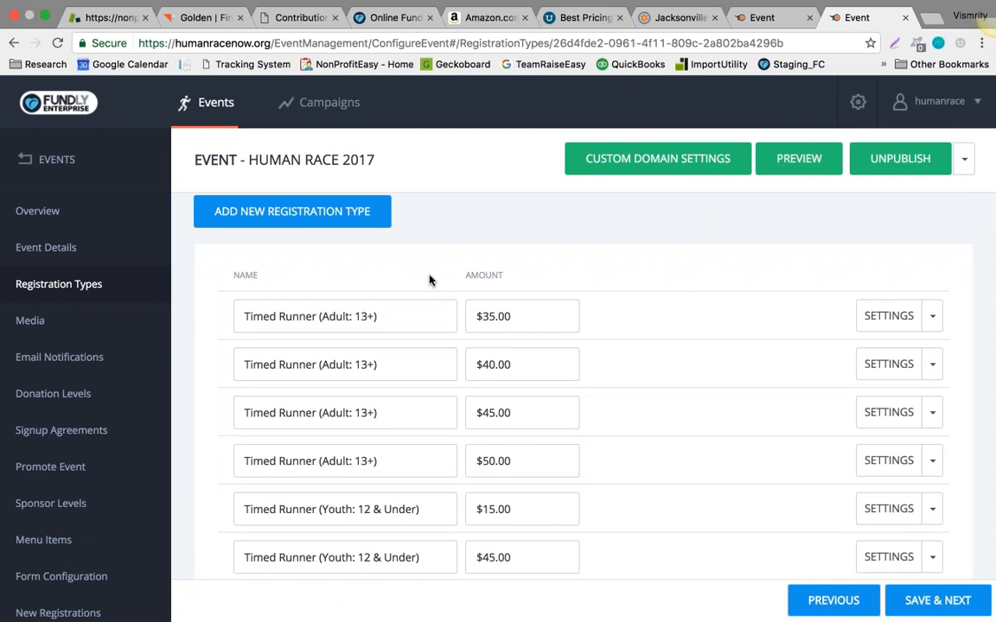
left_click(890, 315)
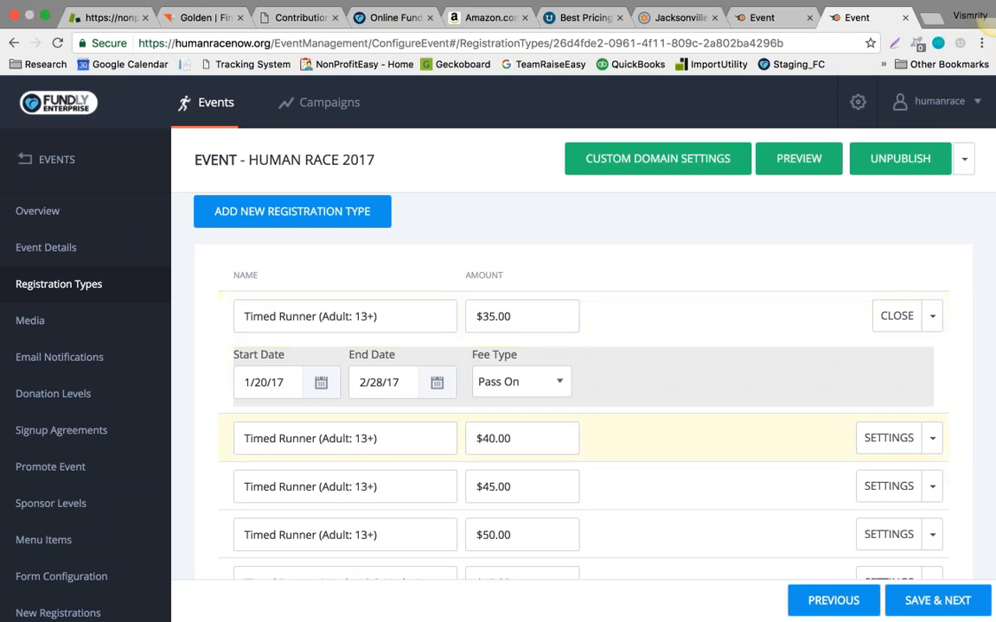
scroll(295, 411, "down", 2)
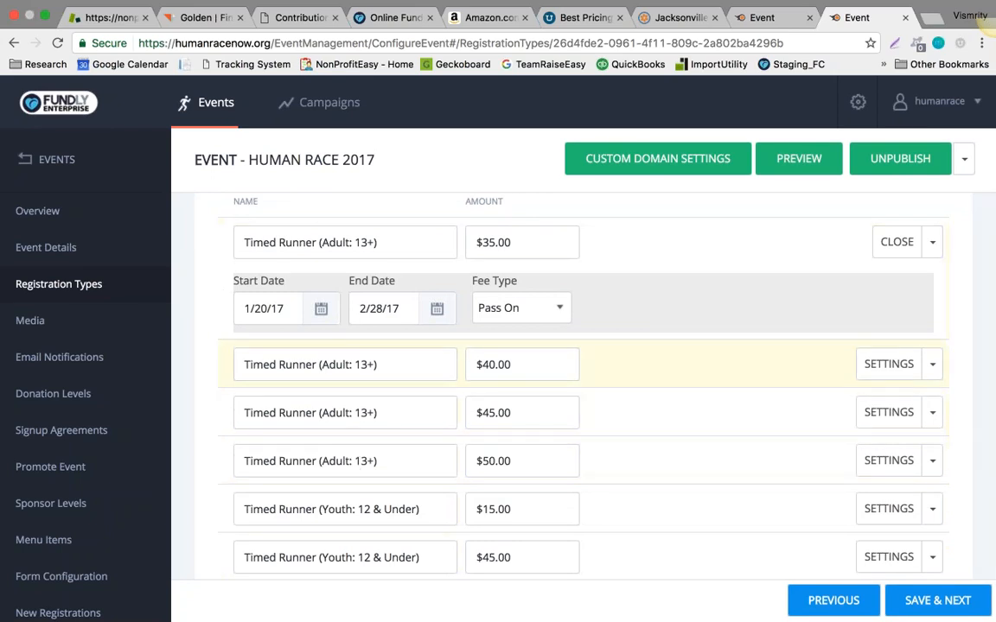
left_click(896, 242)
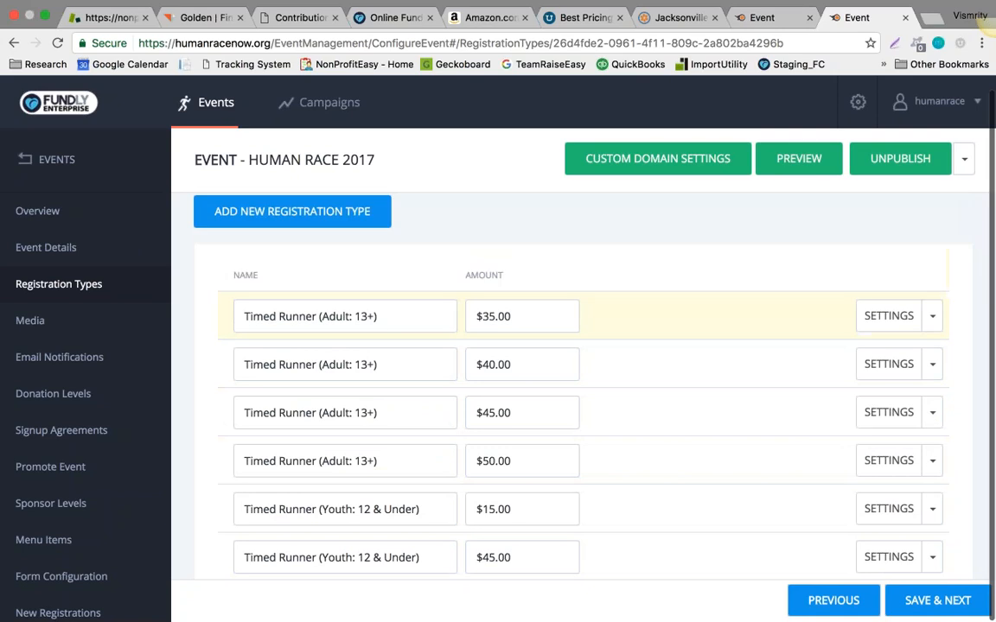
Step: View the event's Media page, open Email Notifications and examine the whole list of notification titles, subjects and audiences
left_click(26, 321)
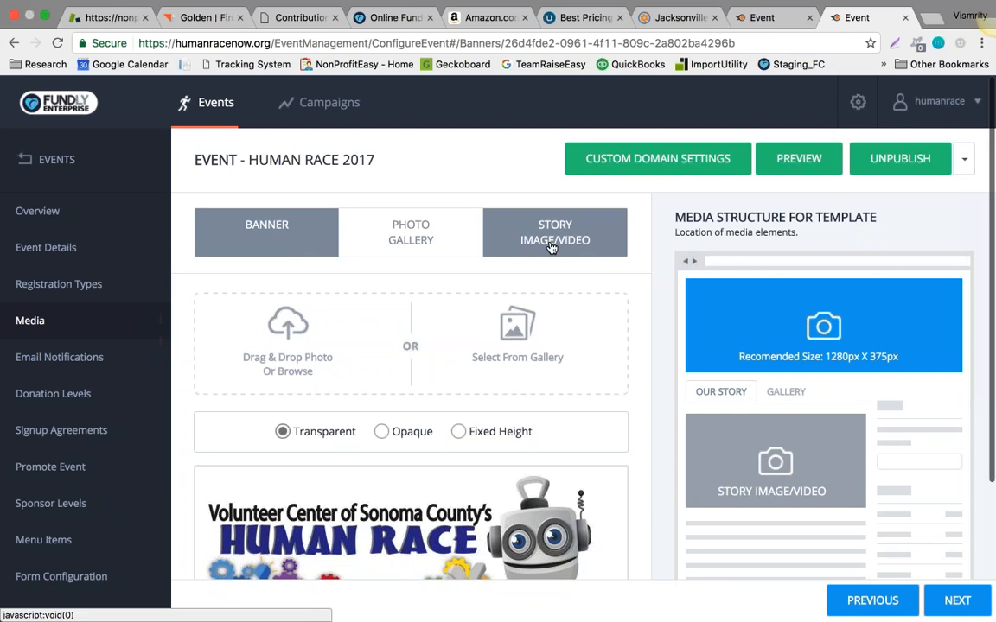
left_click(114, 357)
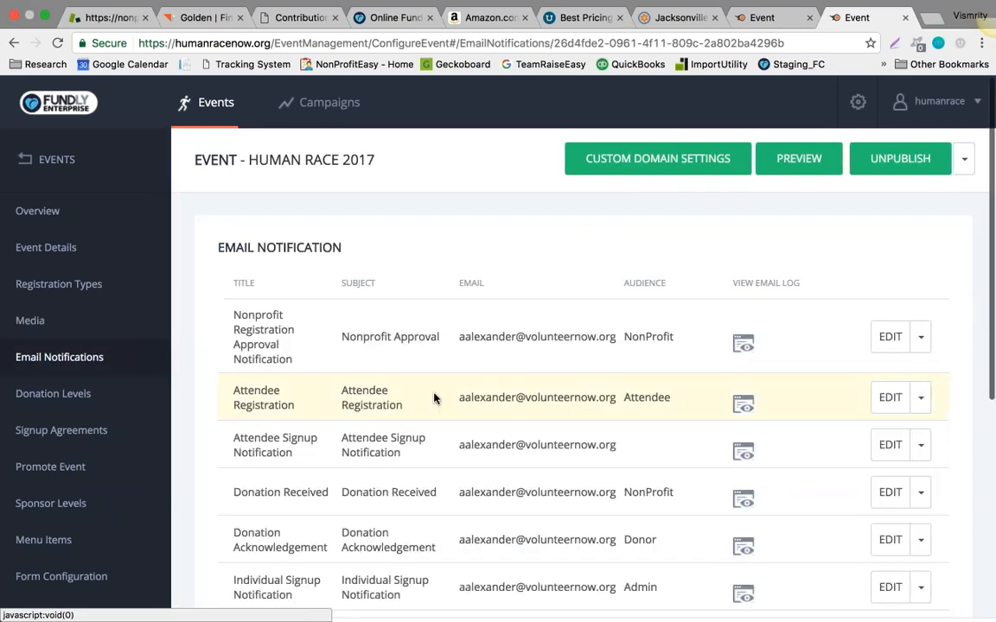
scroll(434, 397, "down", 2)
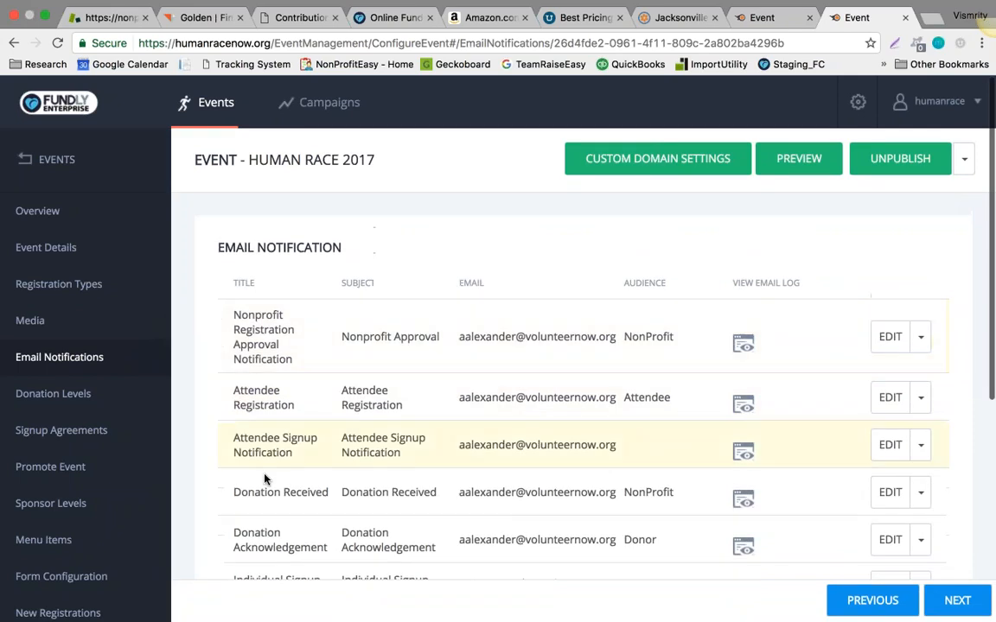
scroll(265, 480, "down", 3)
scroll(264, 480, "down", 5)
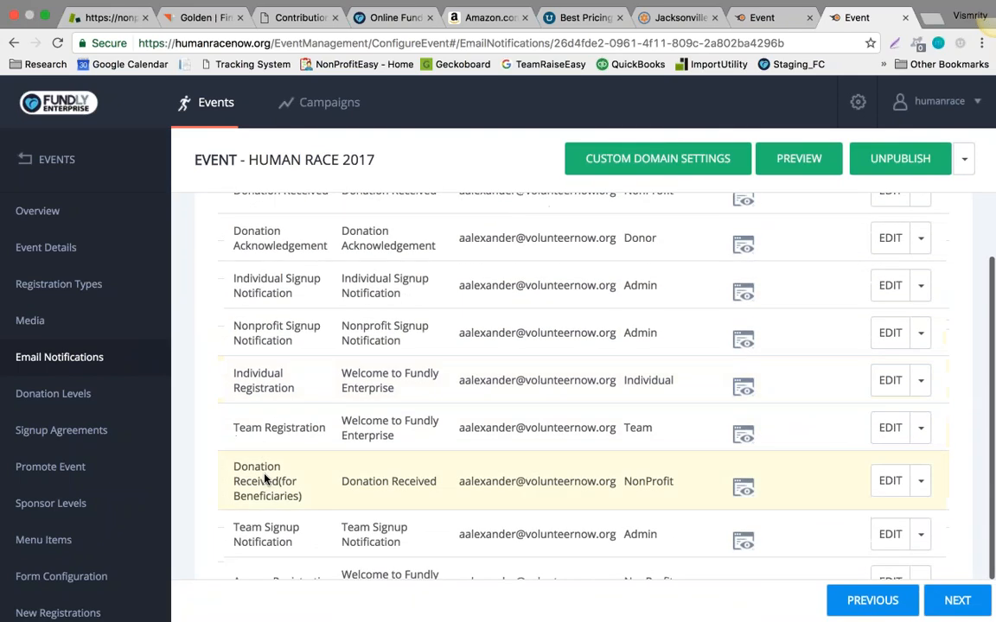
scroll(265, 479, "up", 8)
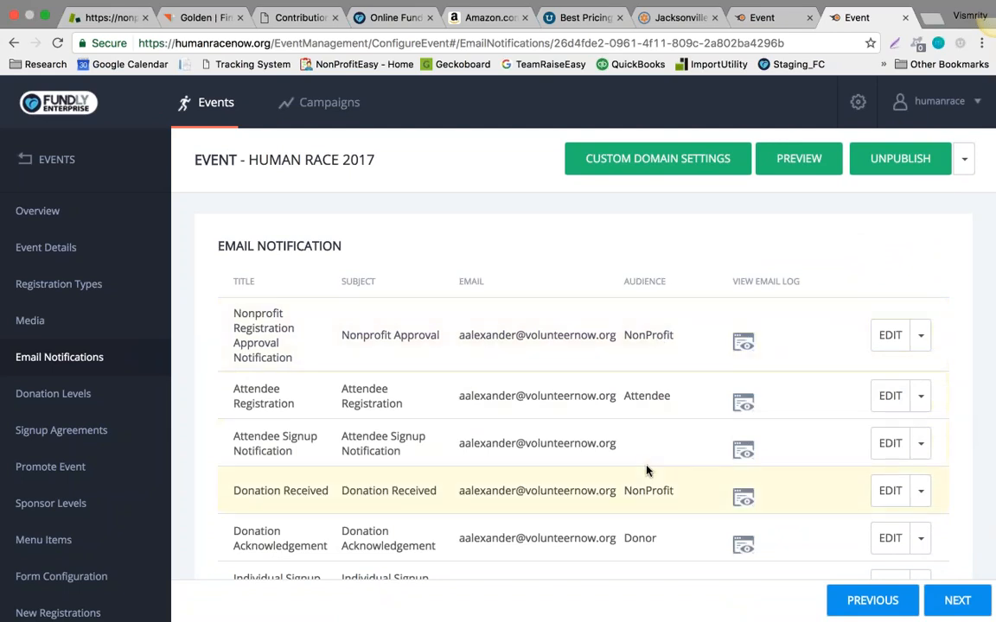
scroll(645, 470, "down", 3)
scroll(646, 442, "down", 1)
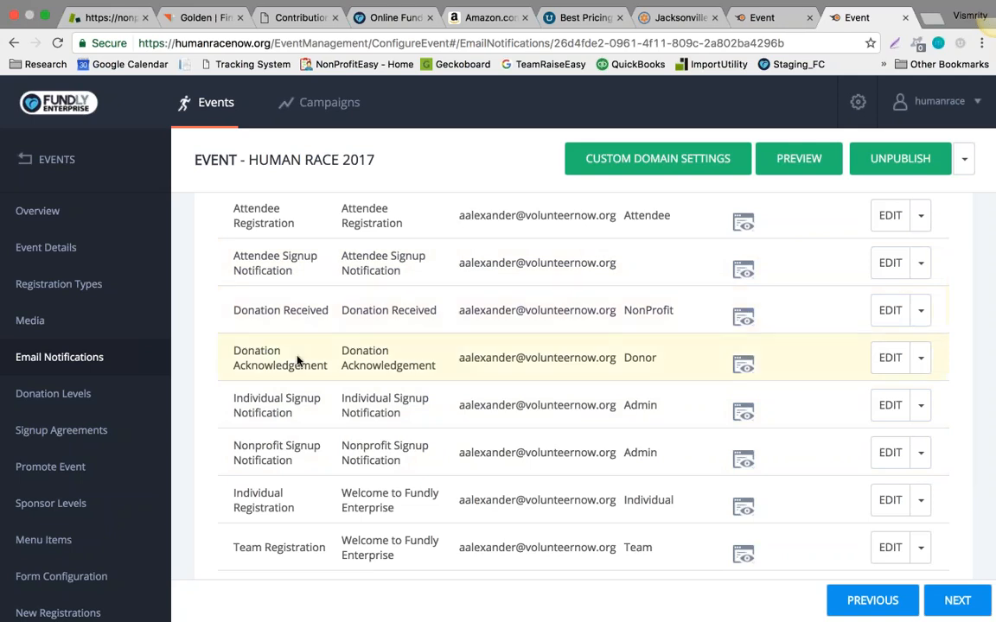
scroll(297, 356, "down", 5)
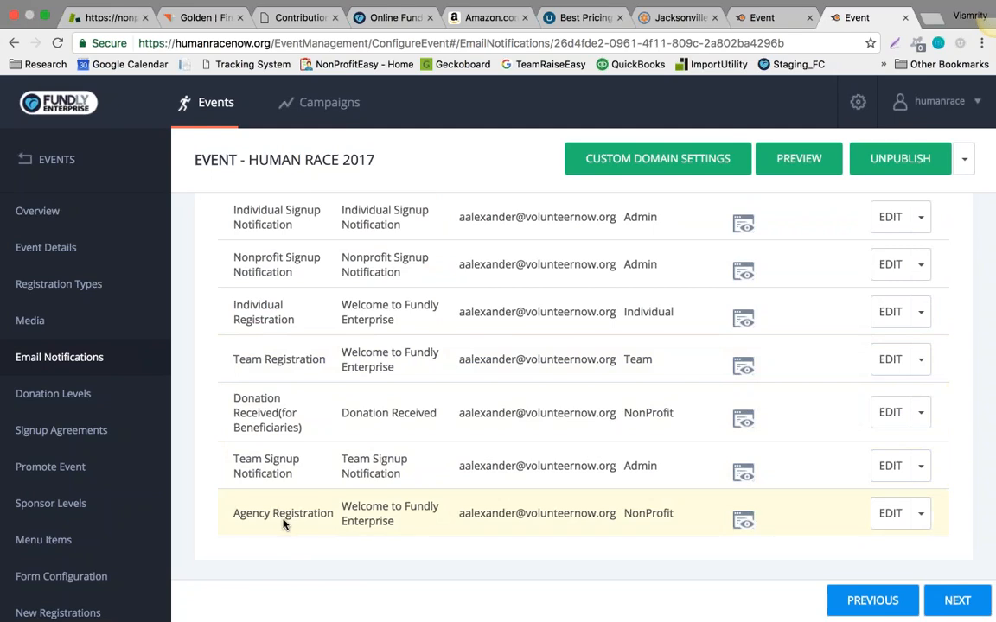
scroll(256, 393, "up", 5)
scroll(656, 272, "up", 2)
Step: Open the Nonprofit Registration Approval Notification email log, view the newest sent email with its resend option and close it
left_click(744, 334)
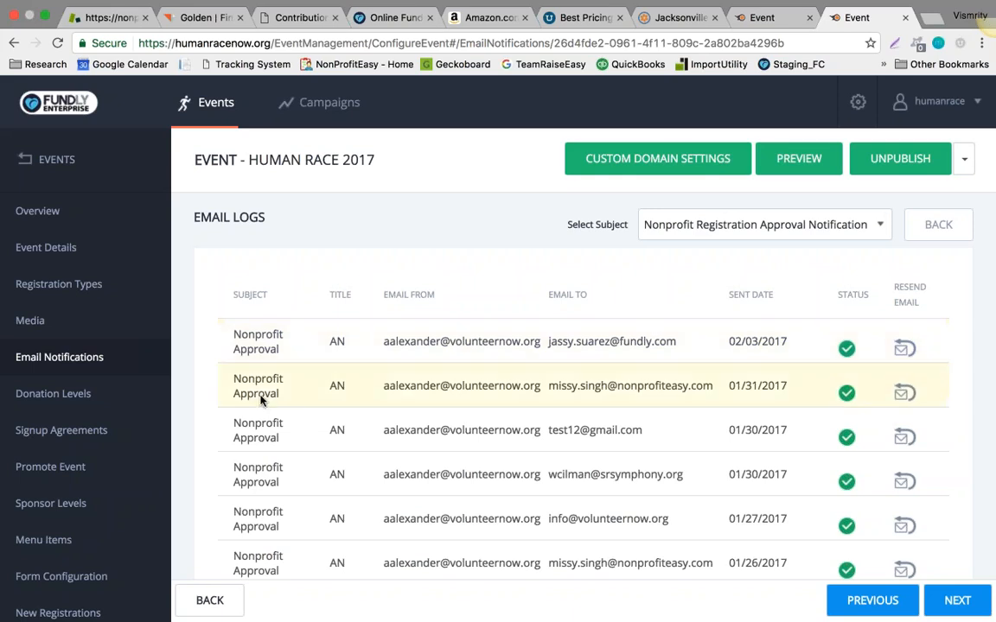
scroll(261, 399, "down", 3)
scroll(261, 405, "up", 3)
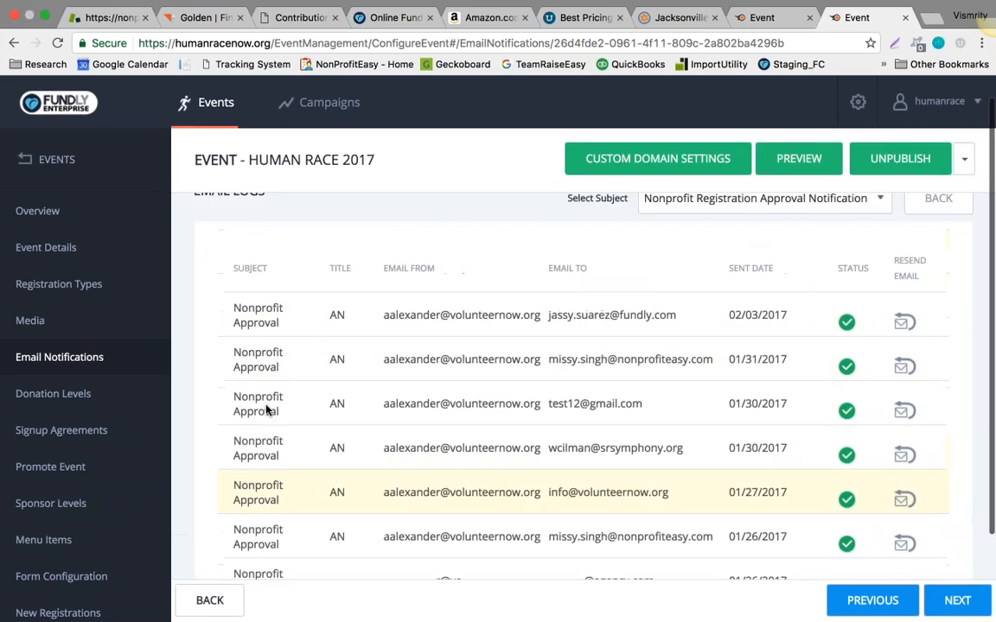
left_click(258, 342)
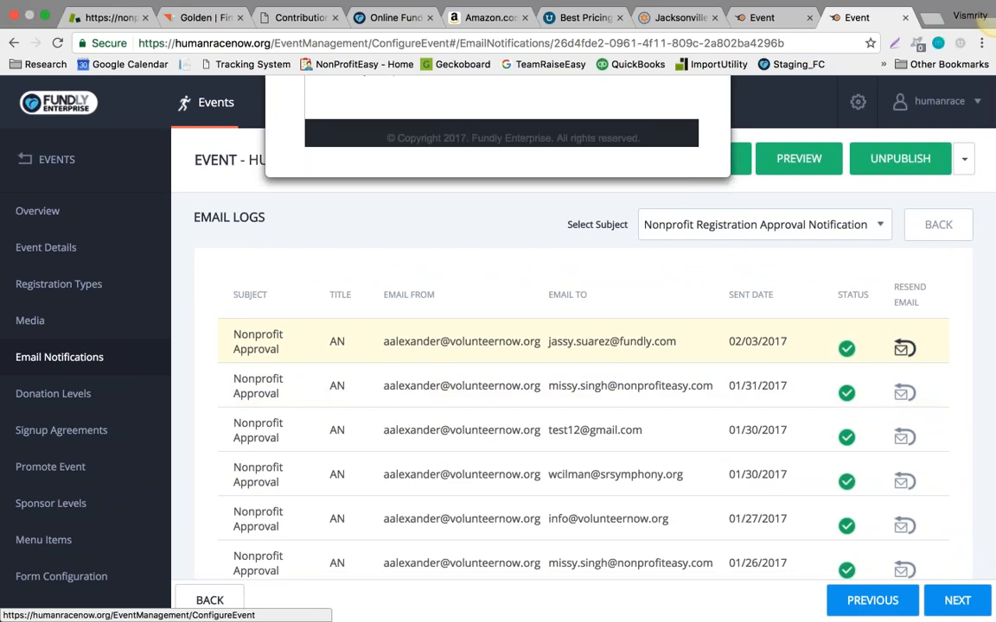
scroll(580, 428, "down", 2)
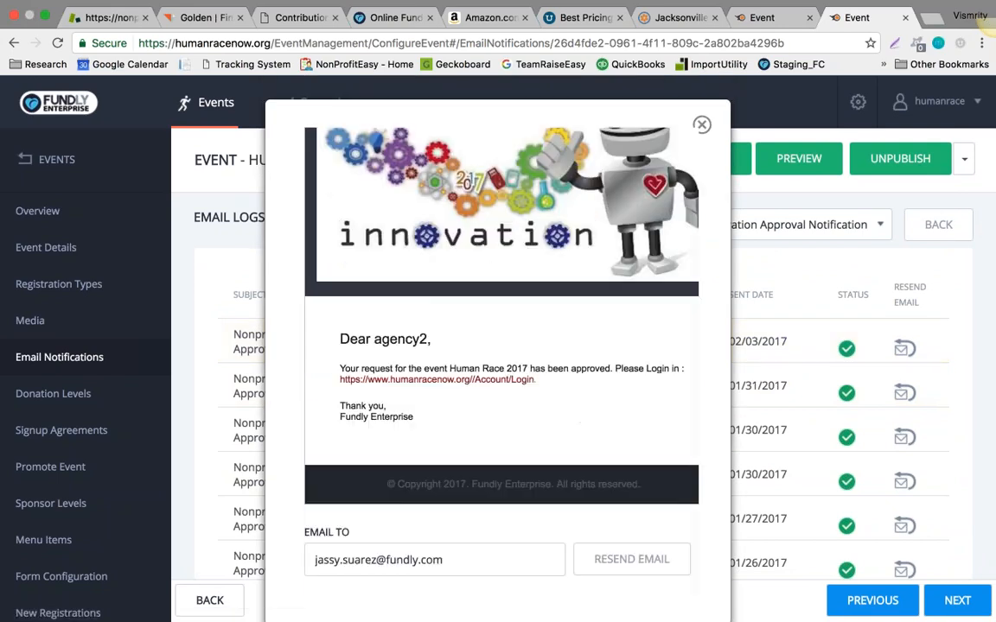
left_click_drag(459, 557, 314, 560)
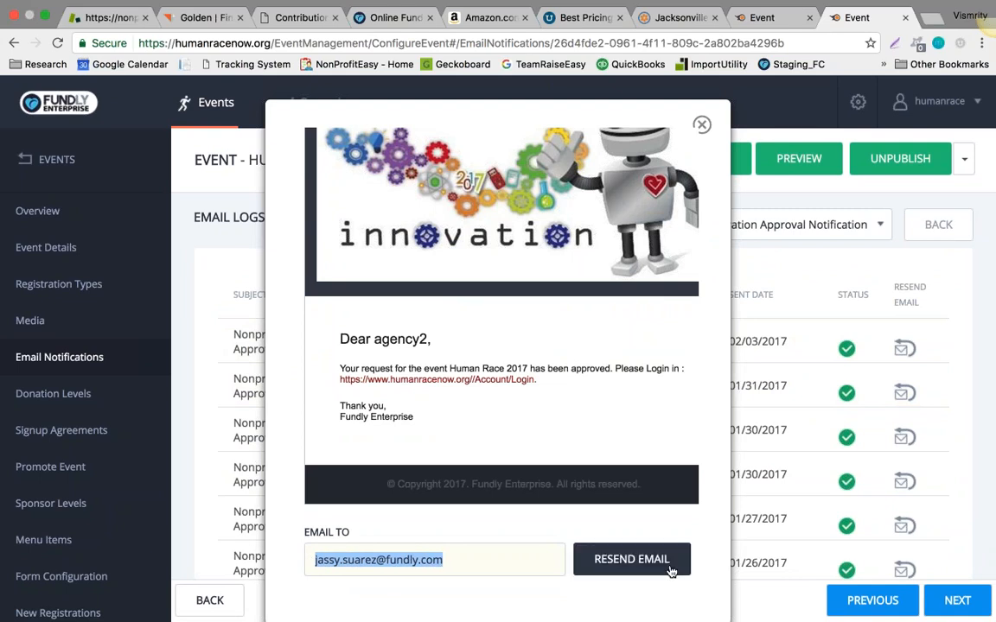
left_click(702, 129)
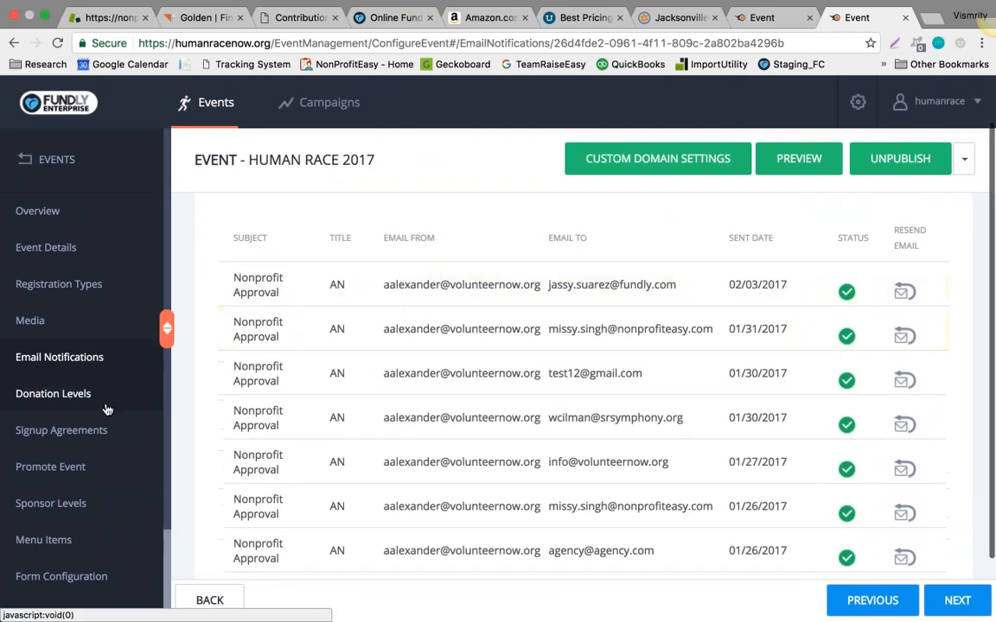
Step: View the event's Donation Levels page and its Signup Agreements page
left_click(106, 407)
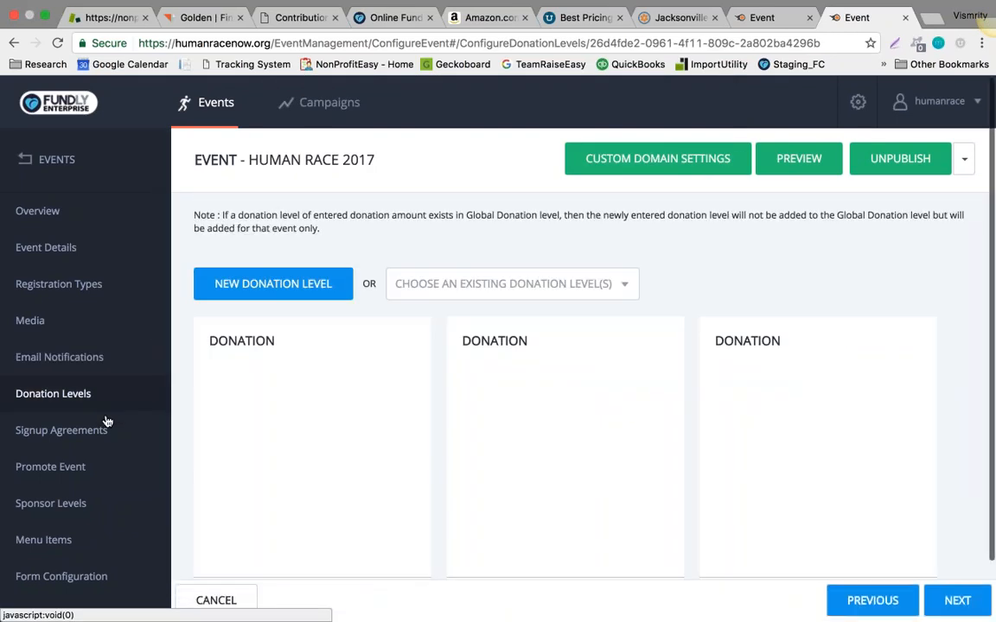
left_click(107, 430)
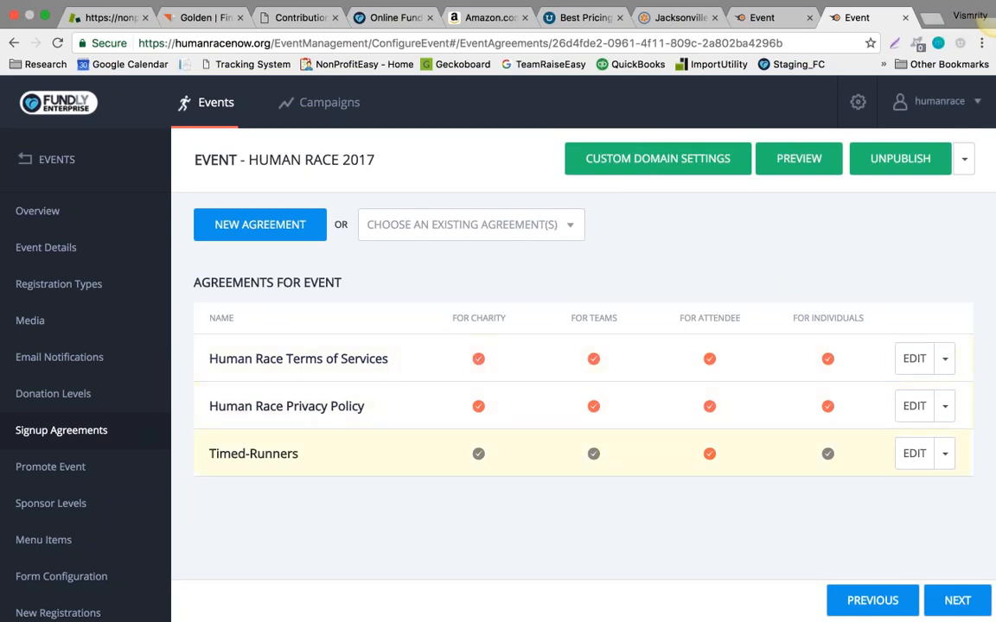
Step: Start a new promotional email from the Promote Event page, view the available templates and close the template chooser
scroll(121, 433, "down", 1)
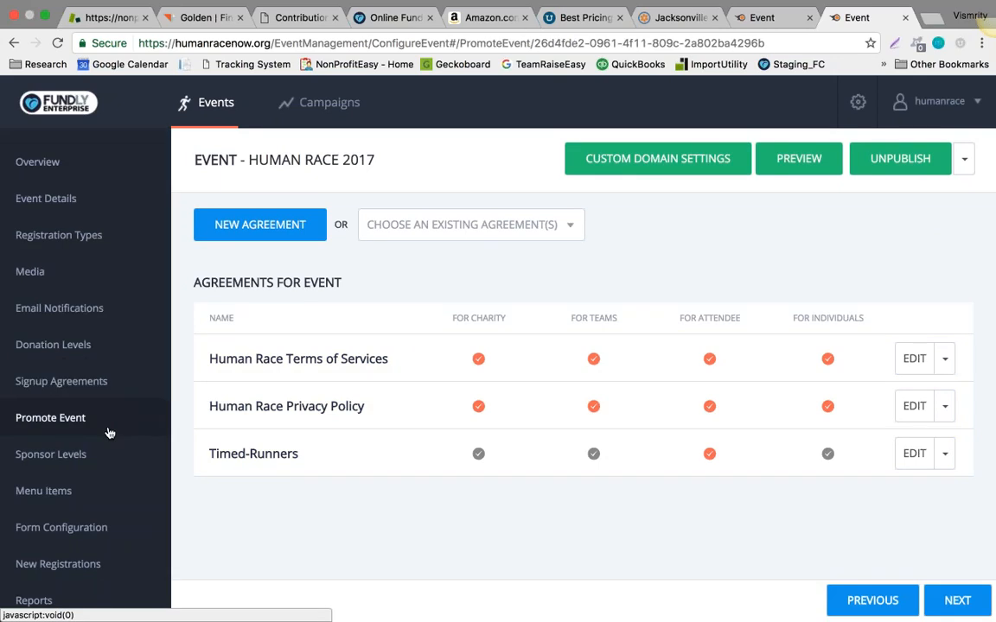
left_click(109, 432)
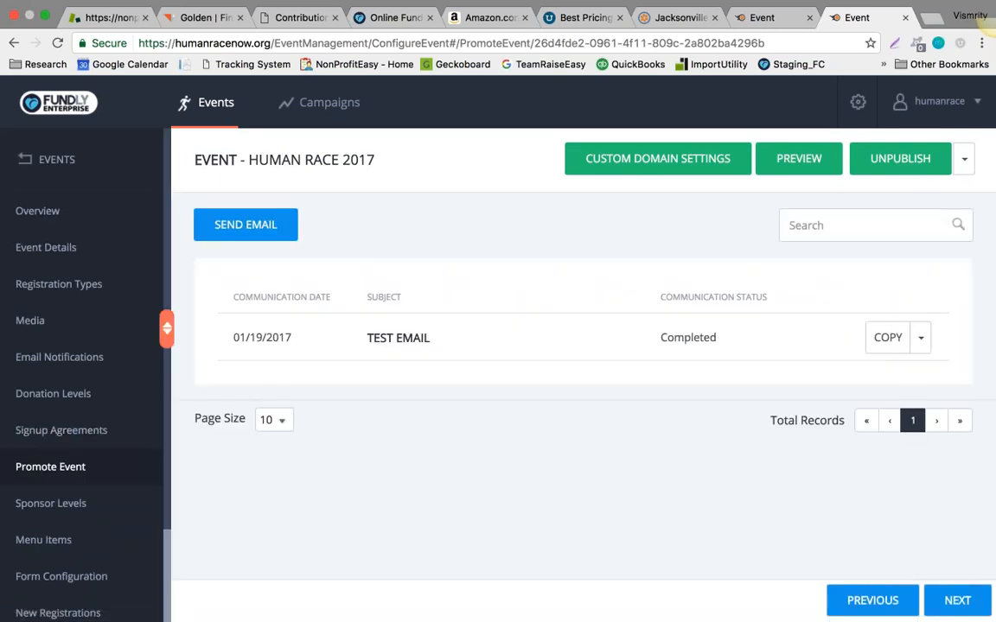
left_click(269, 238)
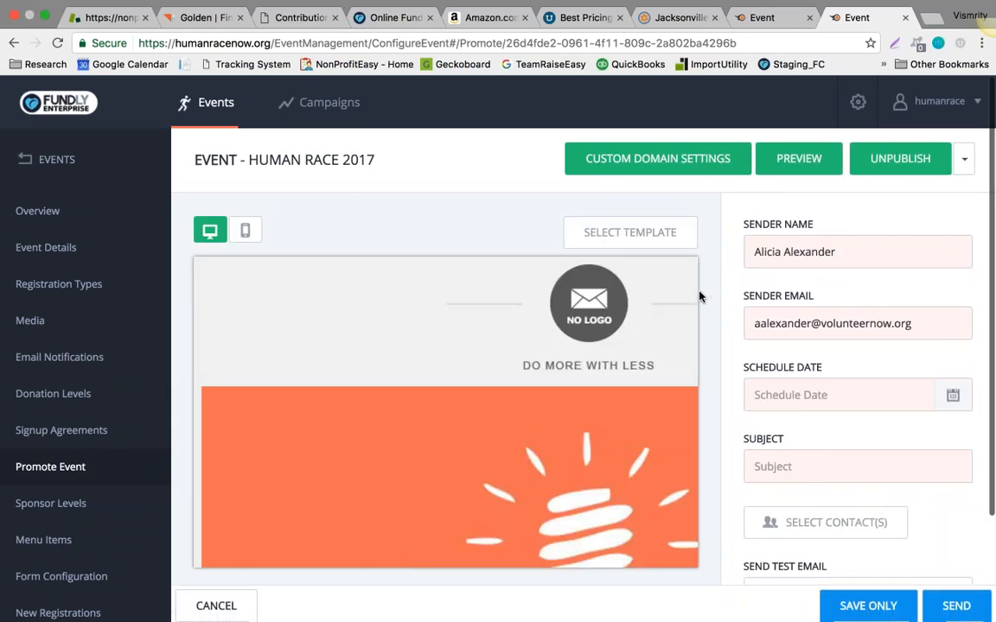
left_click(662, 235)
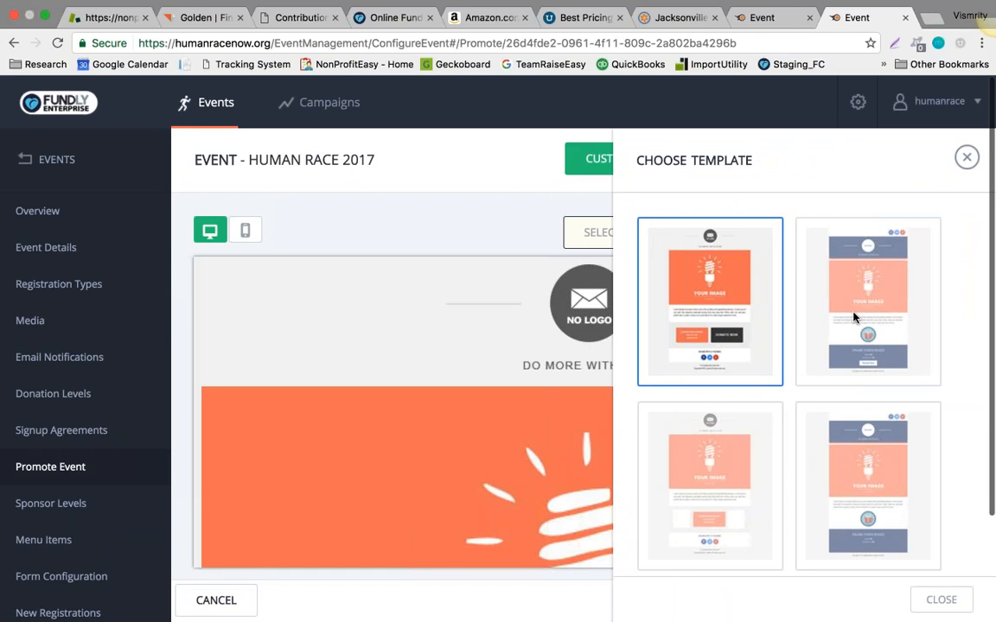
left_click(967, 156)
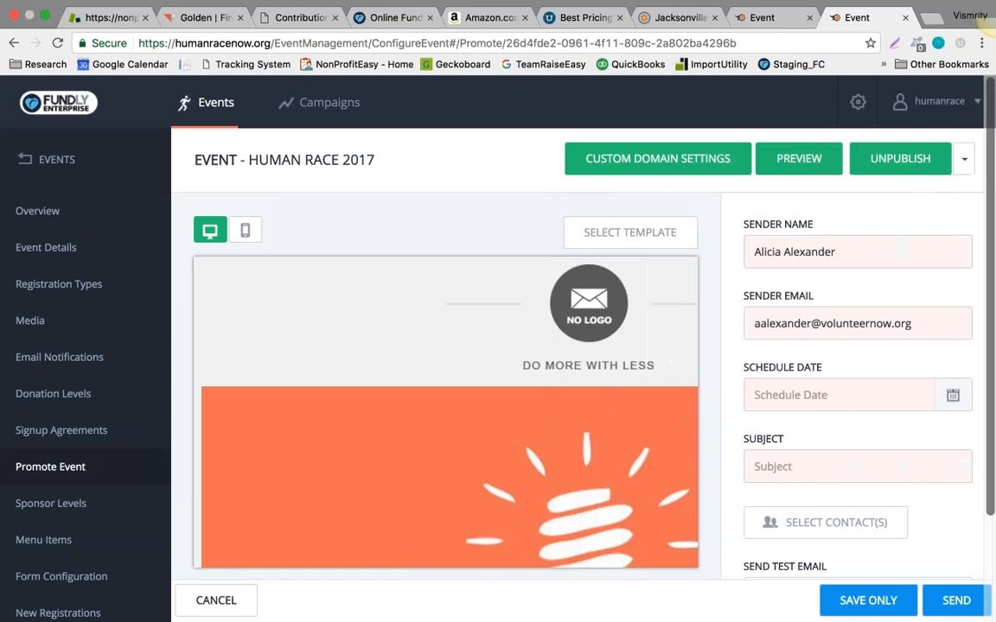
Step: Open the promotional email's contact selection and view the Quick Selection and Groups recipient lists
scroll(938, 202, "down", 2)
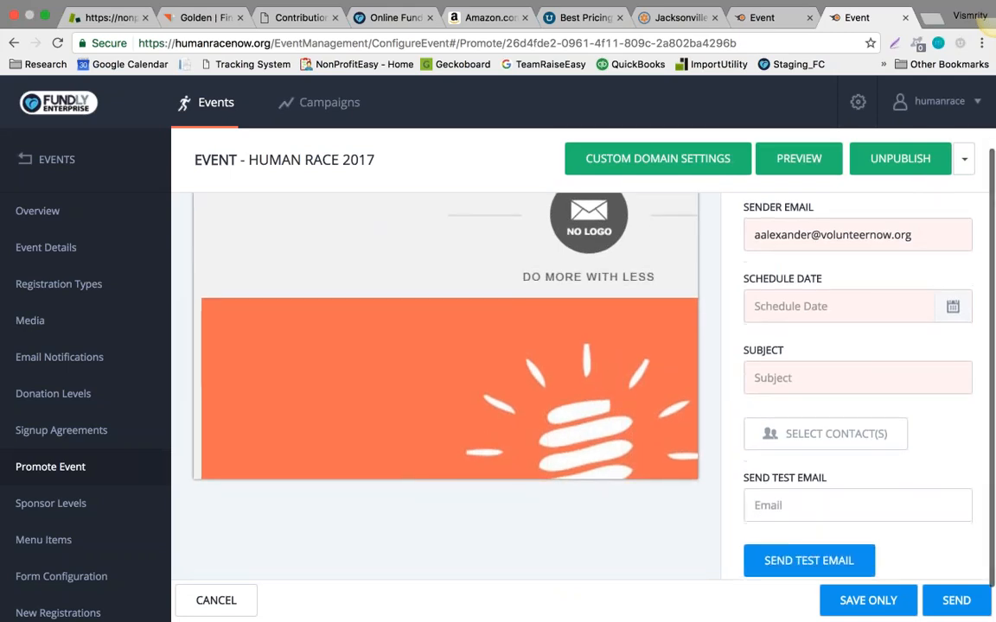
mouse_move(626, 401)
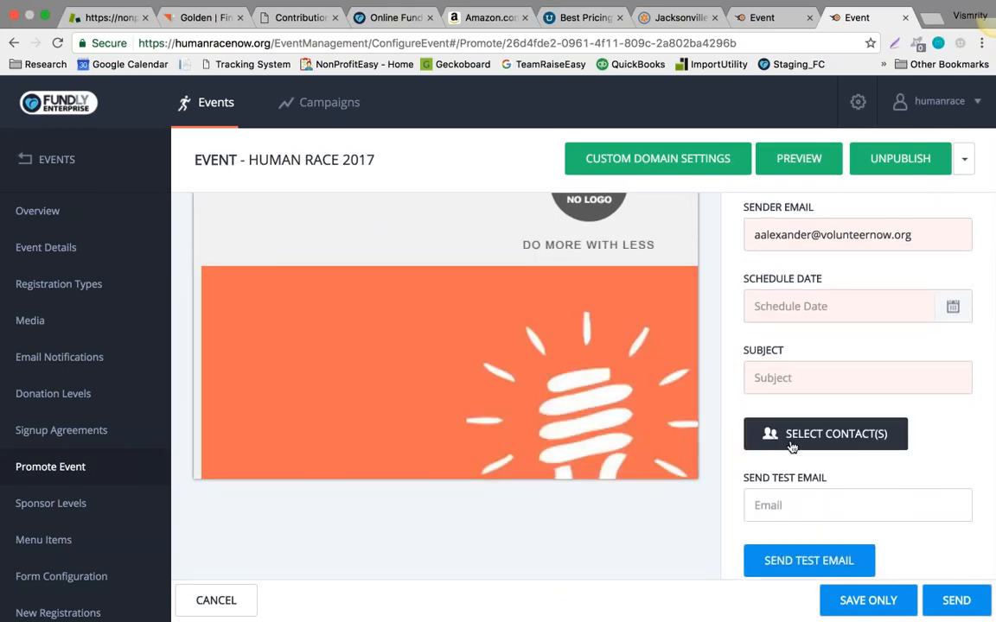
left_click(782, 434)
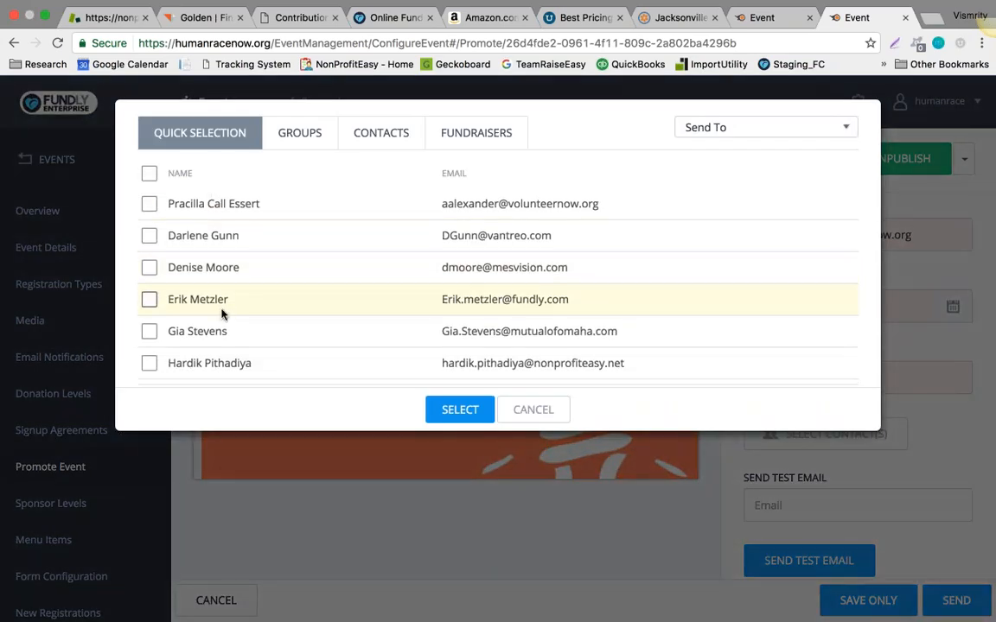
scroll(221, 314, "down", 5)
scroll(221, 314, "up", 5)
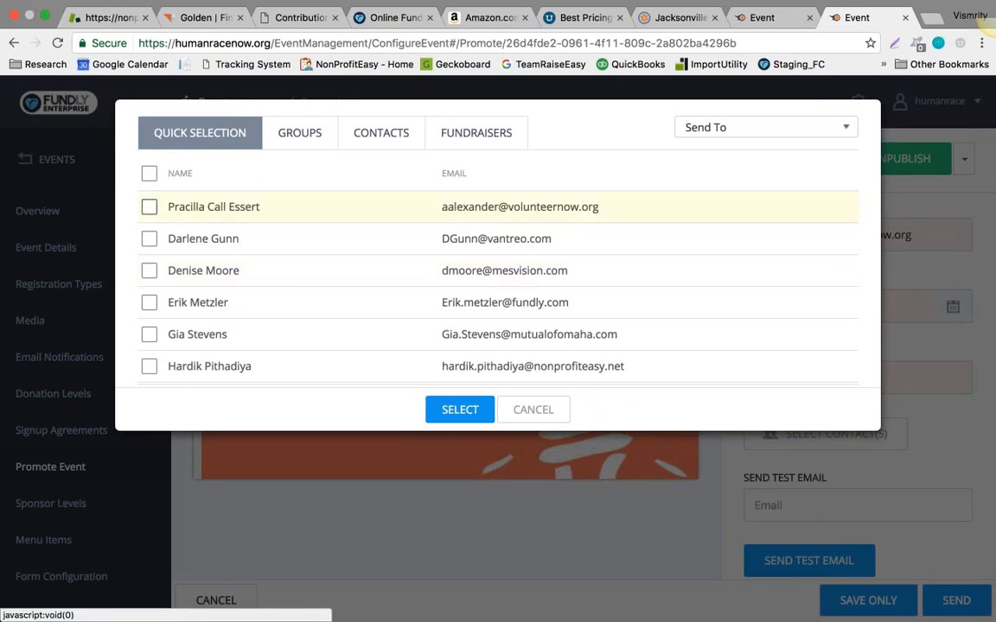
left_click(288, 142)
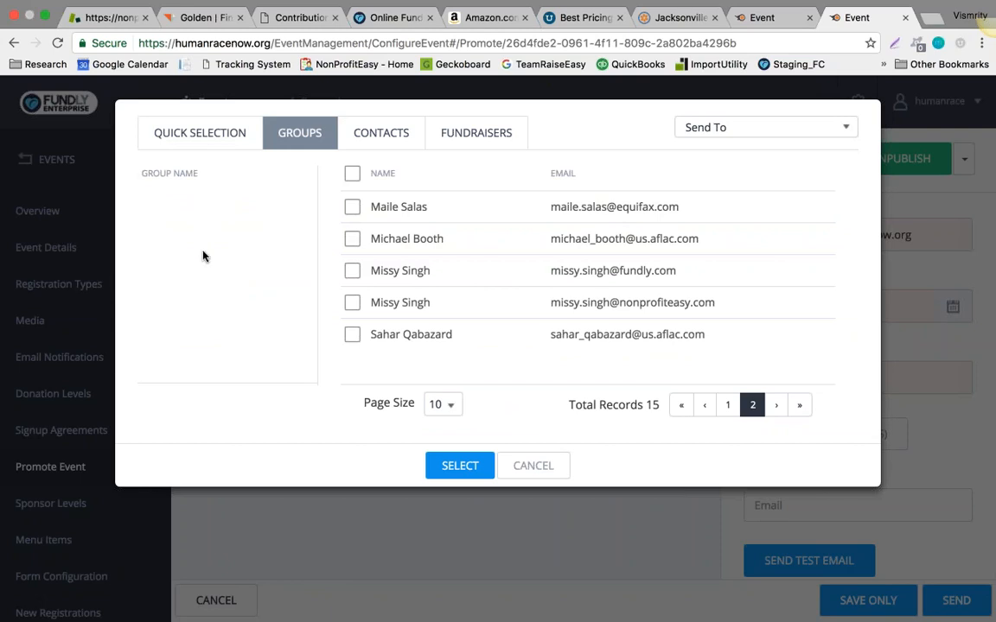
Step: View the Contacts and Fundraisers recipient lists with the fundraisers' Send To options, and cancel the contact selection
left_click(394, 129)
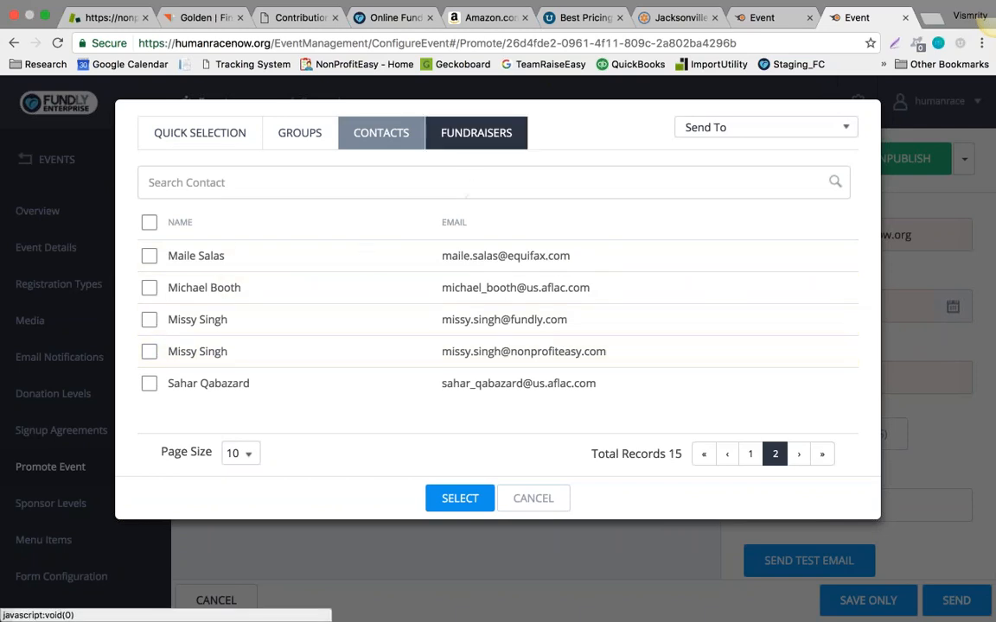
left_click(476, 132)
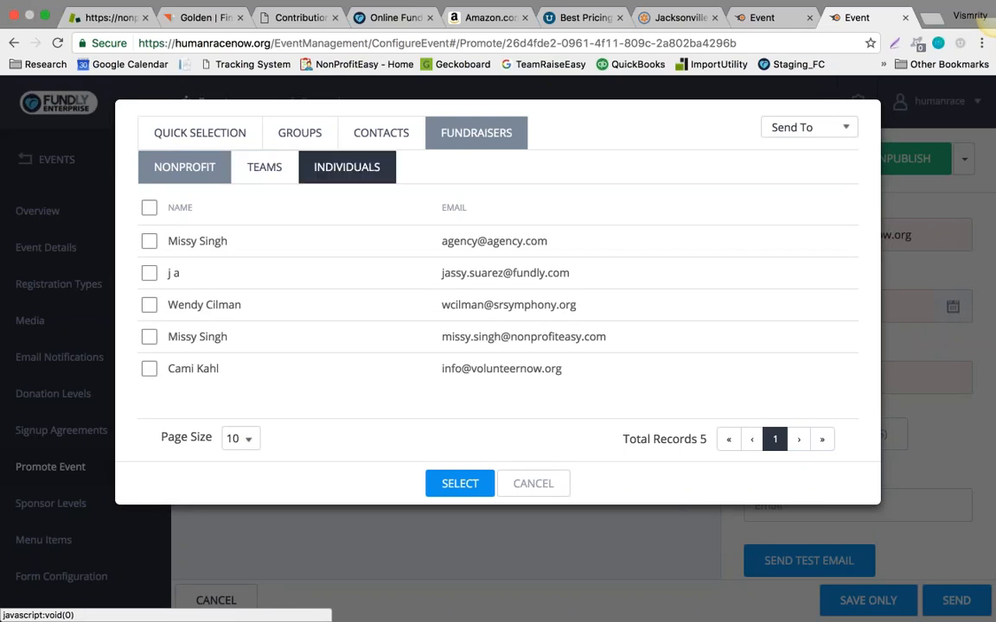
left_click(806, 127)
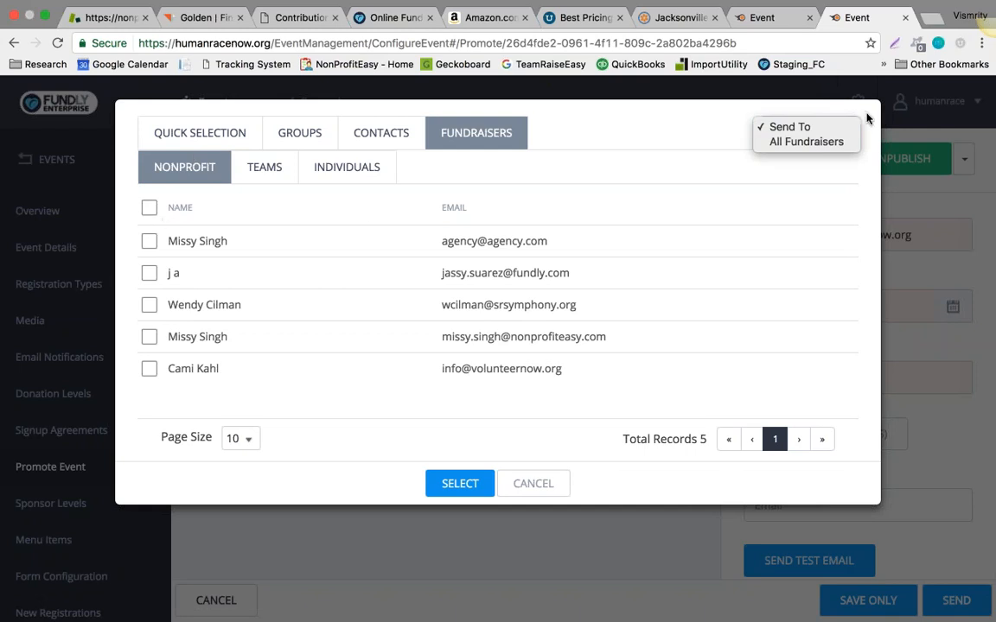
left_click(694, 149)
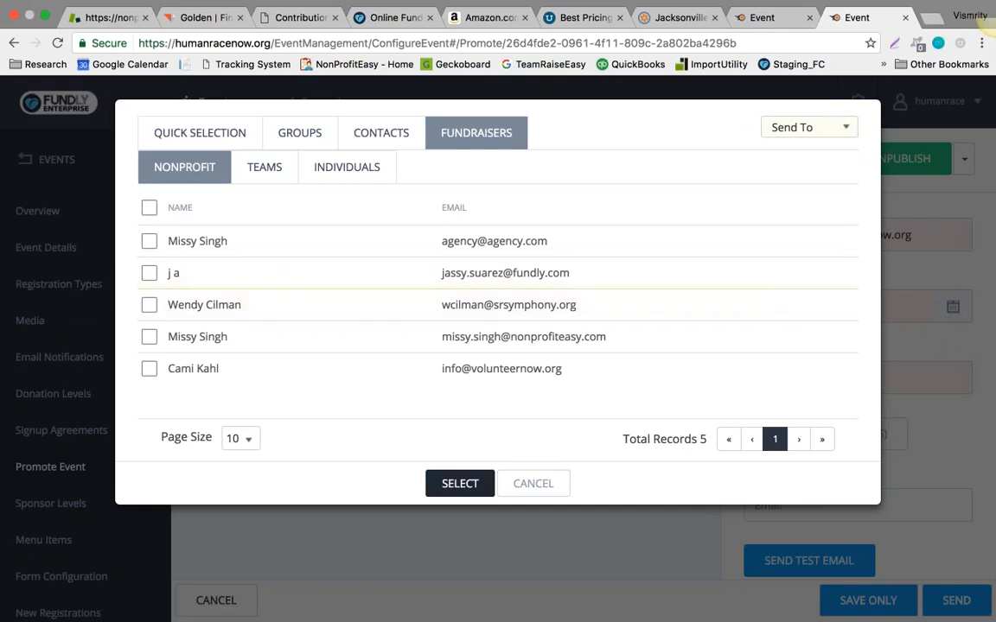
left_click(522, 491)
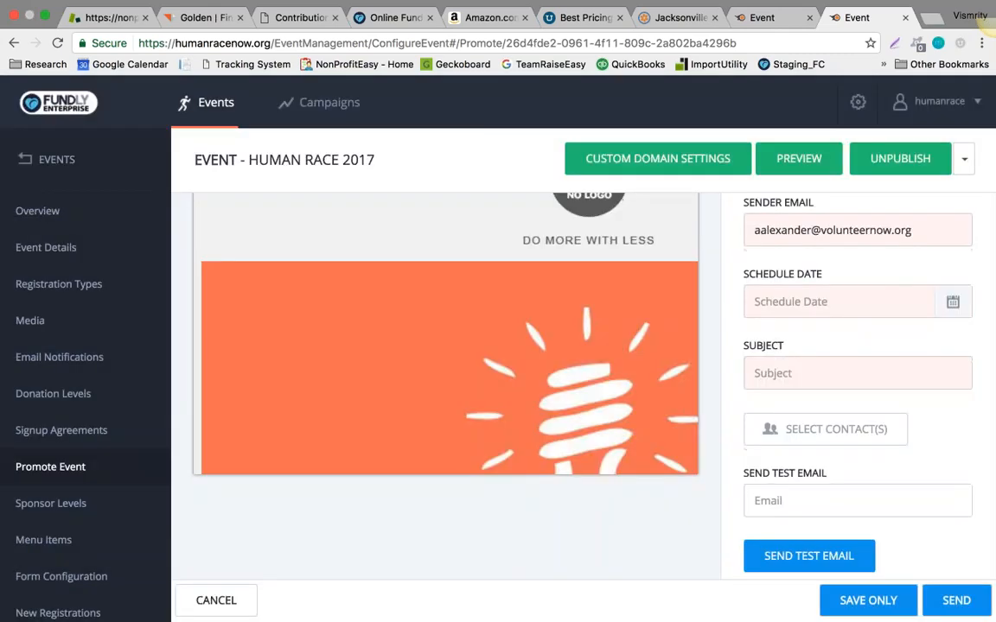
Step: View the event's Sponsor Levels page and look through the full list of pages and sub-items under Menu Items
left_click(65, 505)
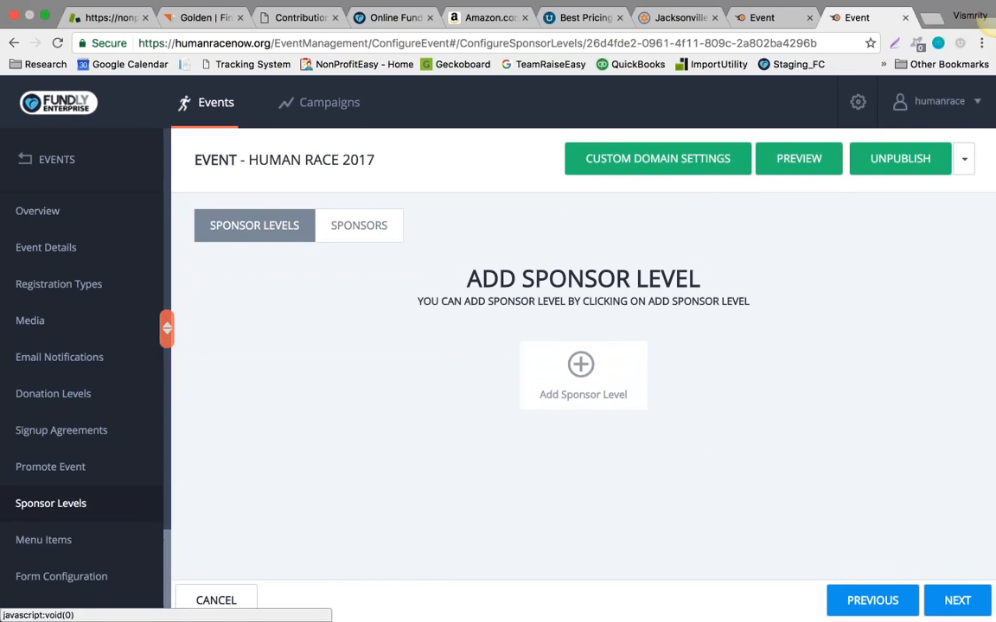
scroll(86, 346, "down", 3)
left_click(98, 432)
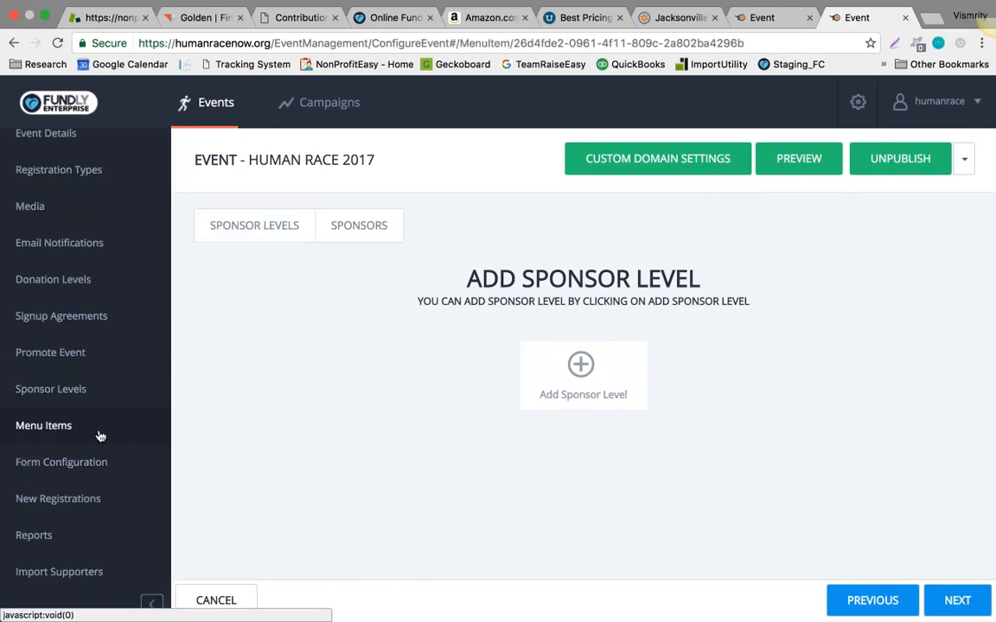
scroll(593, 398, "down", 1)
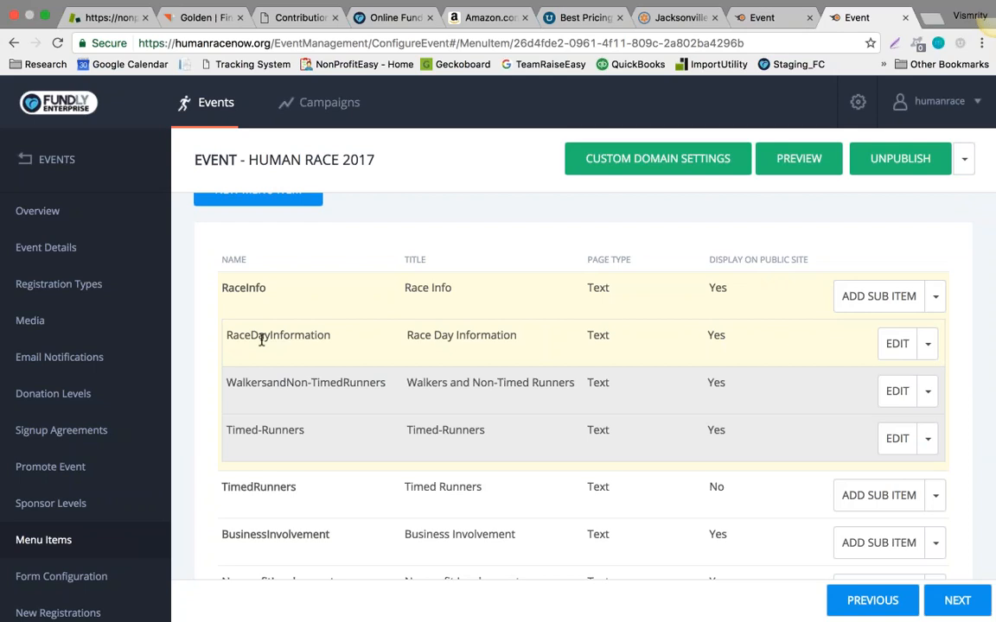
scroll(583, 380, "down", 2)
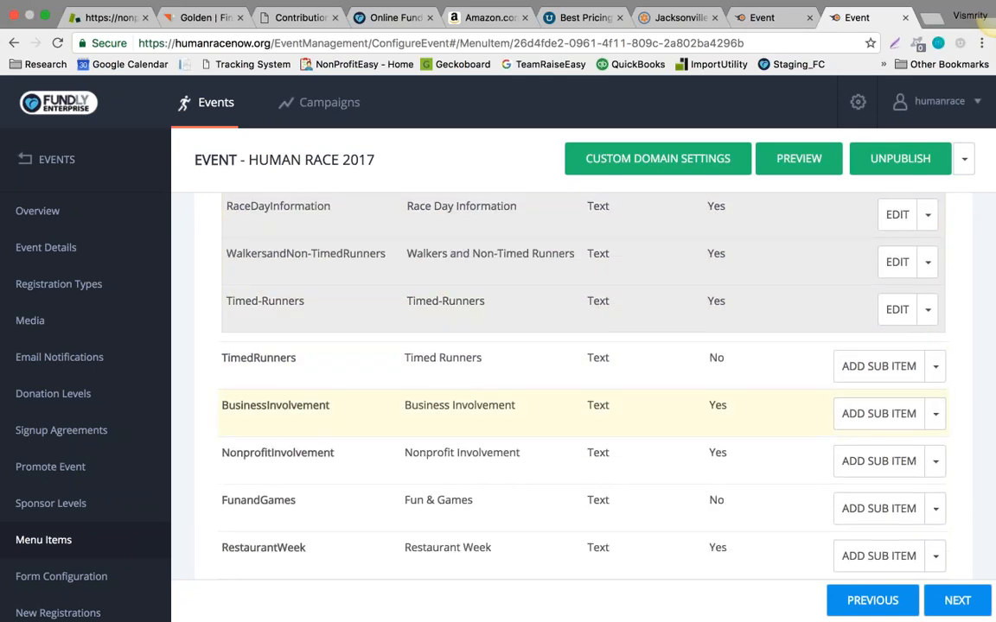
scroll(287, 439, "down", 4)
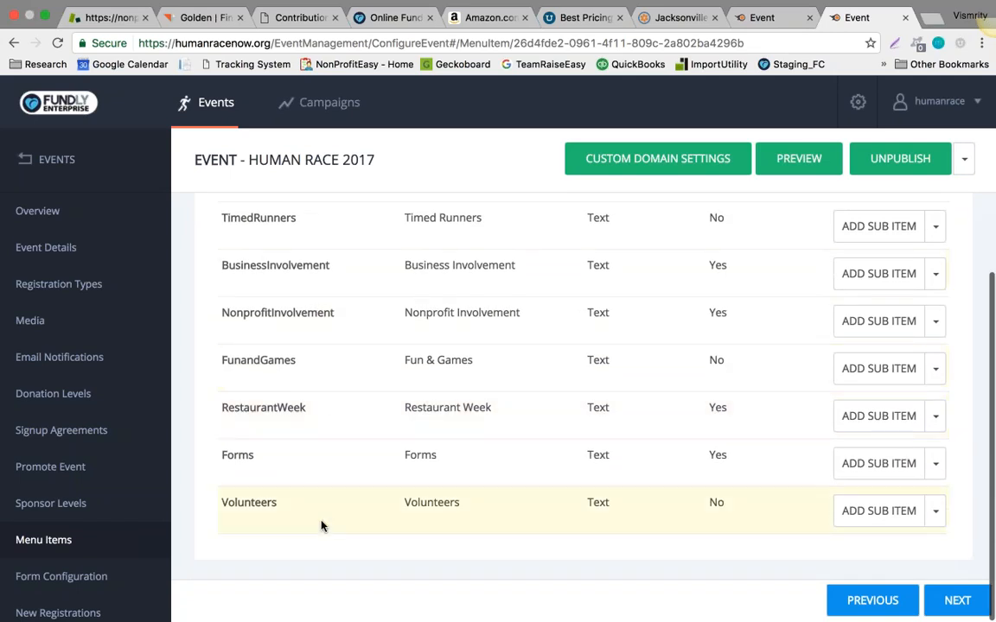
scroll(321, 526, "up", 6)
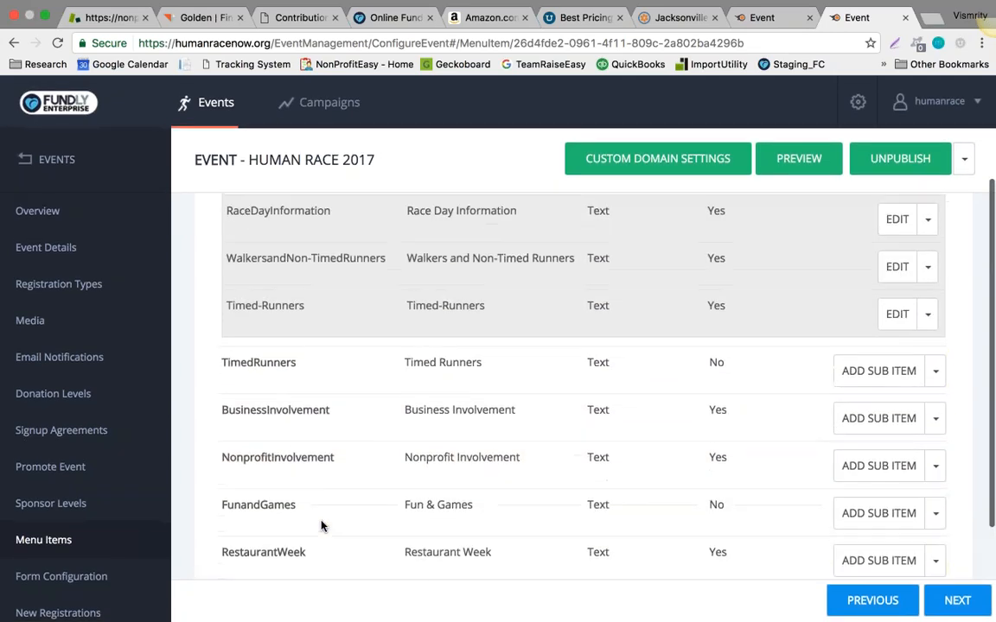
scroll(316, 524, "down", 6)
Step: View the registered nonprofits and teams on the event's New Registrations page
scroll(44, 493, "down", 3)
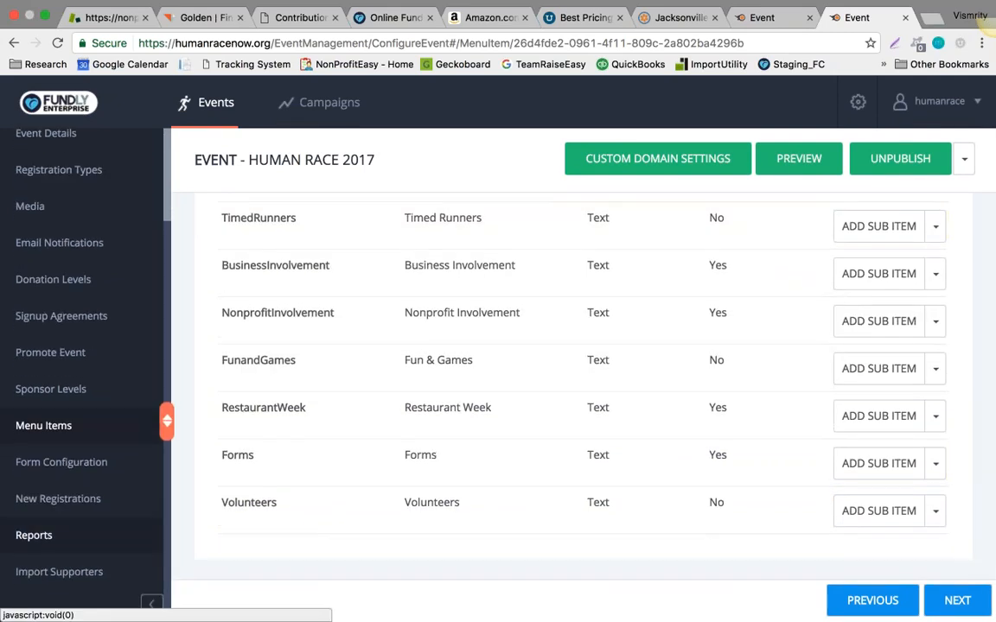
left_click(73, 494)
scroll(406, 445, "down", 1)
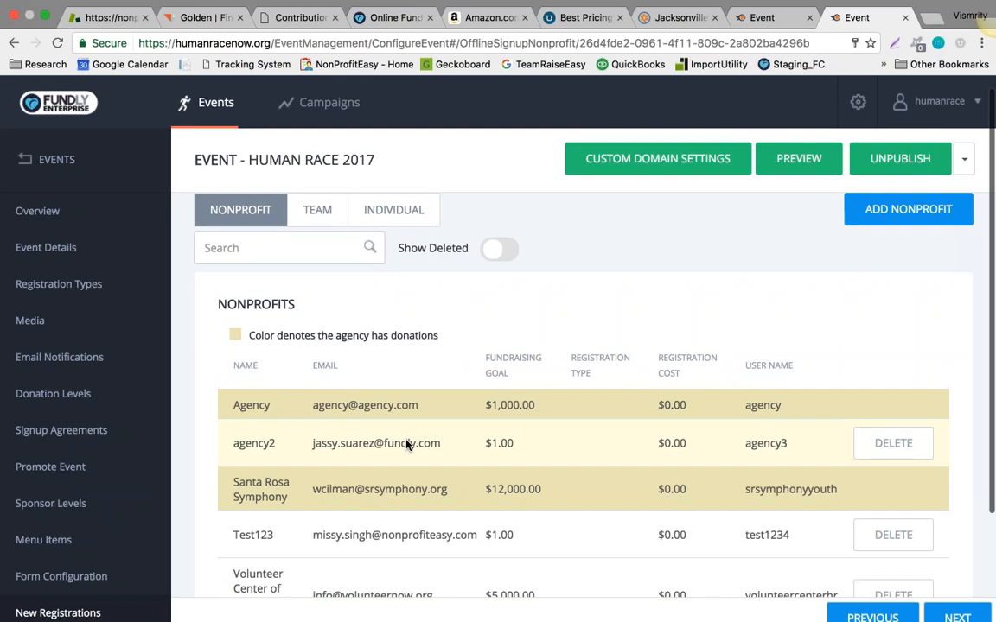
scroll(407, 445, "up", 1)
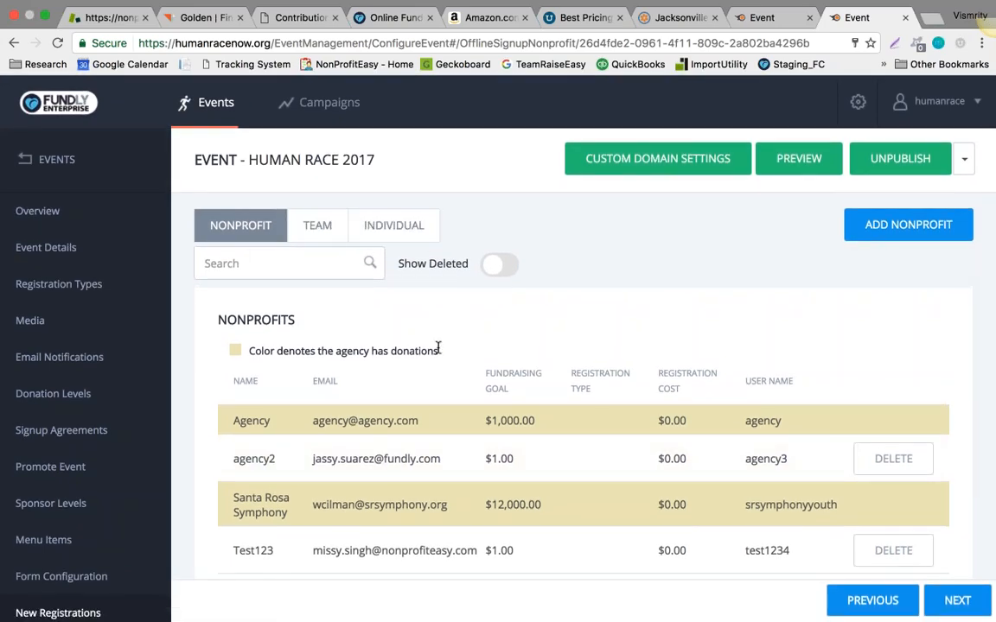
scroll(437, 347, "down", 1)
scroll(313, 373, "down", 1)
scroll(313, 373, "down", 2)
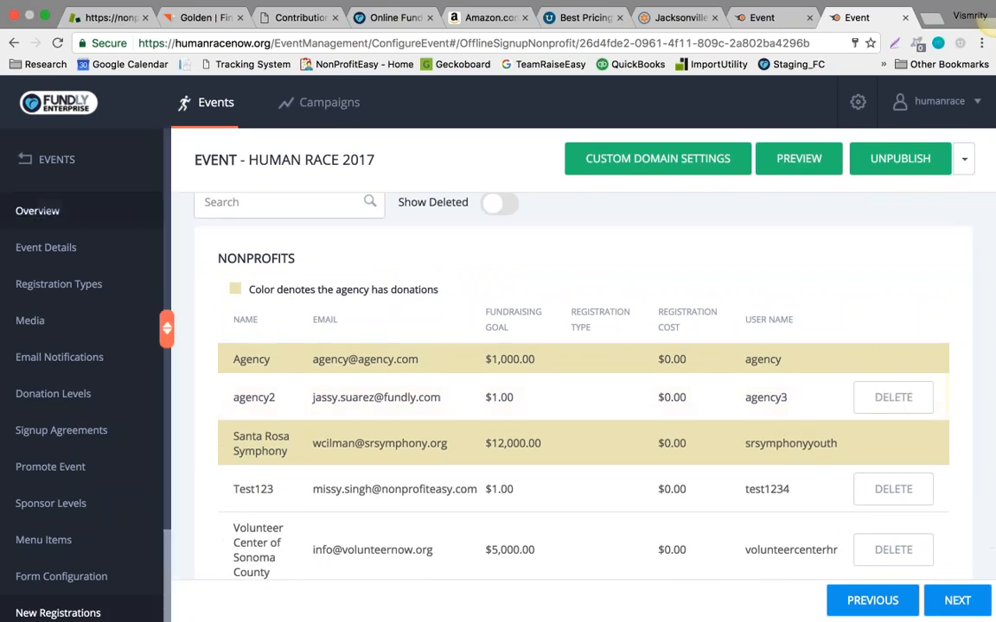
scroll(240, 234, "up", 3)
left_click(317, 225)
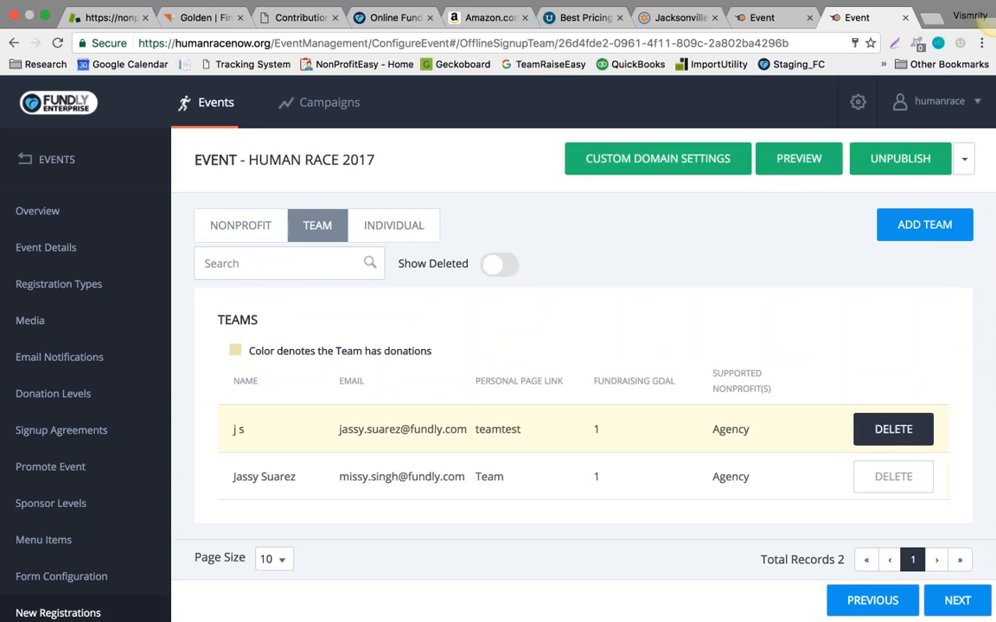
Step: Open the event's Reports page and examine all columns of the Nonprofits report
scroll(86, 454, "down", 3)
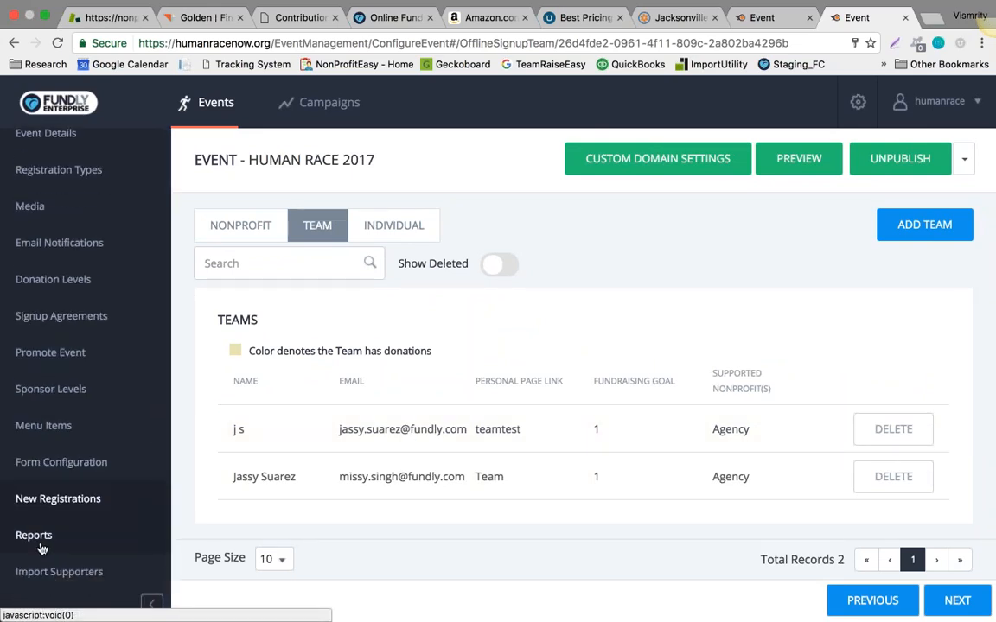
left_click(14, 544)
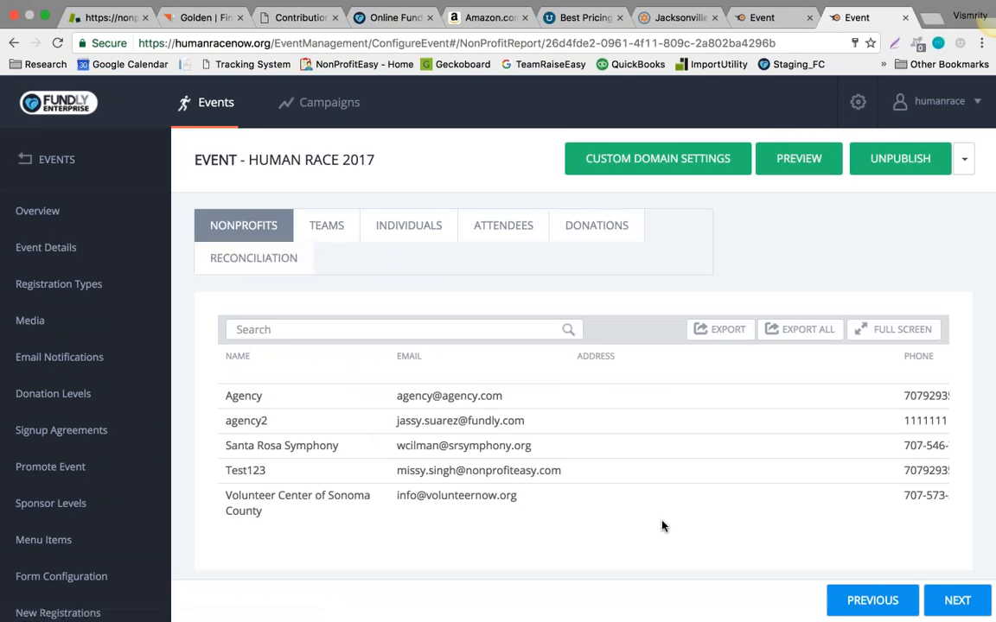
scroll(704, 542, "right", 10)
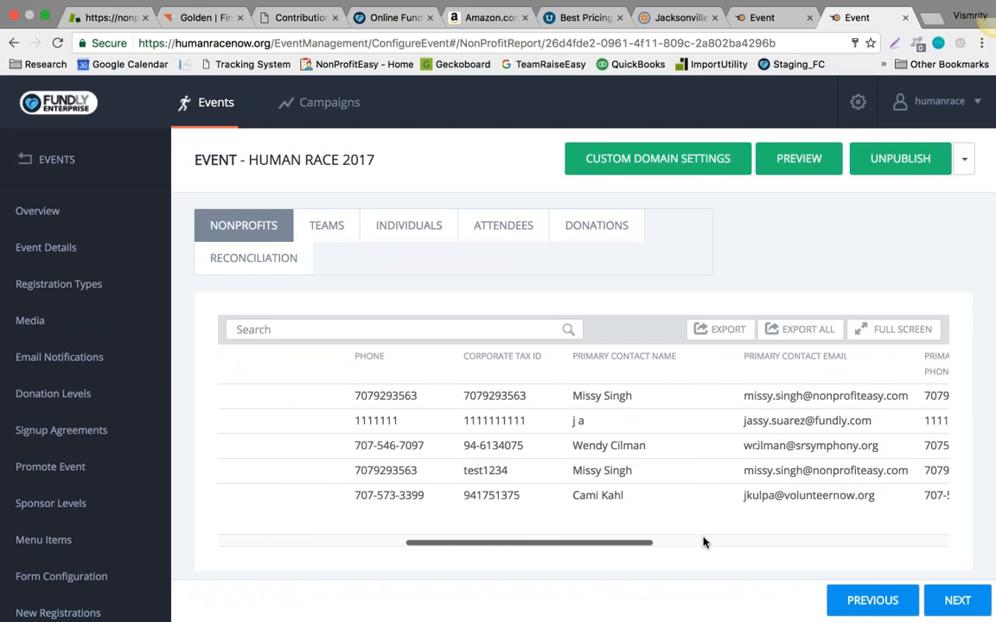
scroll(704, 541, "right", 10)
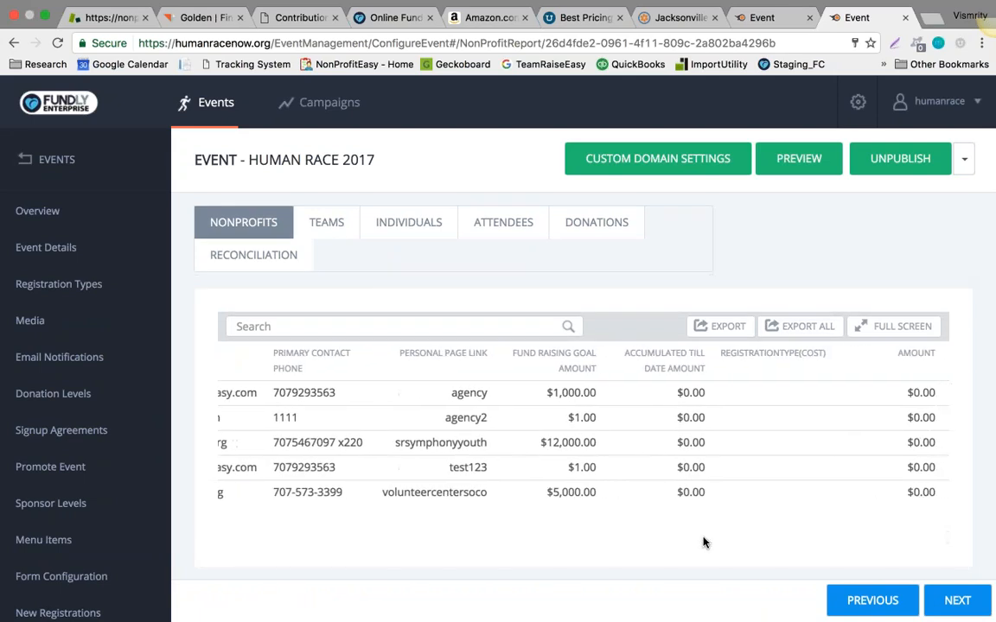
scroll(630, 497, "down", 1)
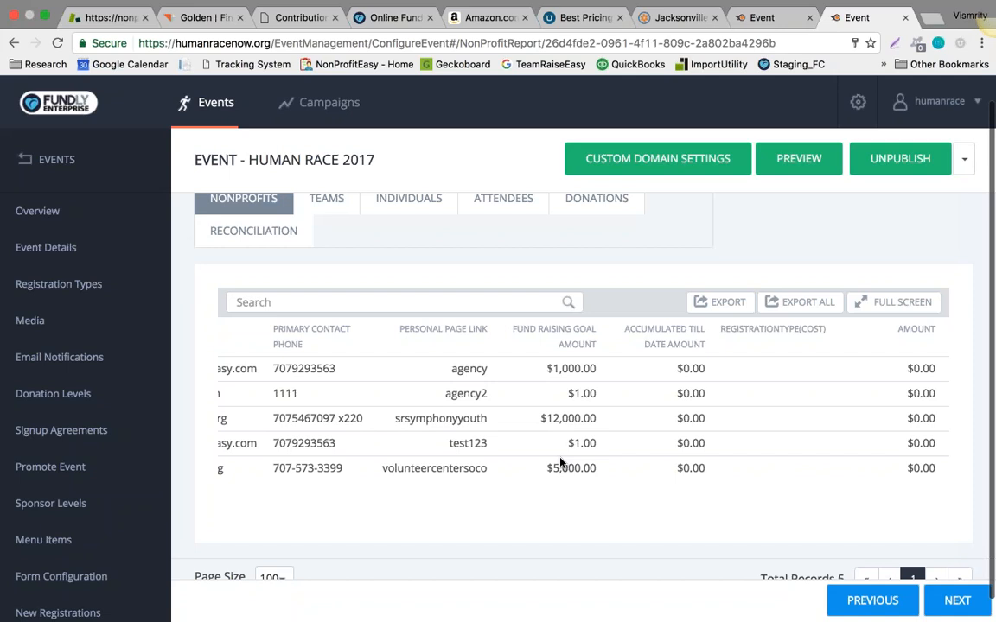
scroll(560, 464, "left", 5)
scroll(560, 465, "left", 10)
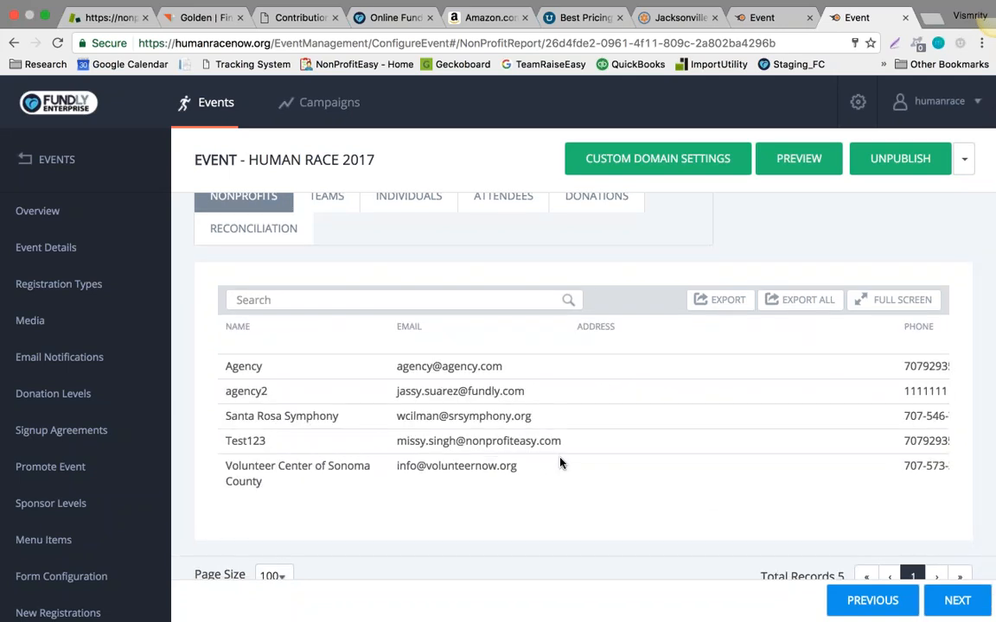
Step: Open Import Supporters, start a new import and read the instructions shown before the file upload
scroll(105, 516, "down", 3)
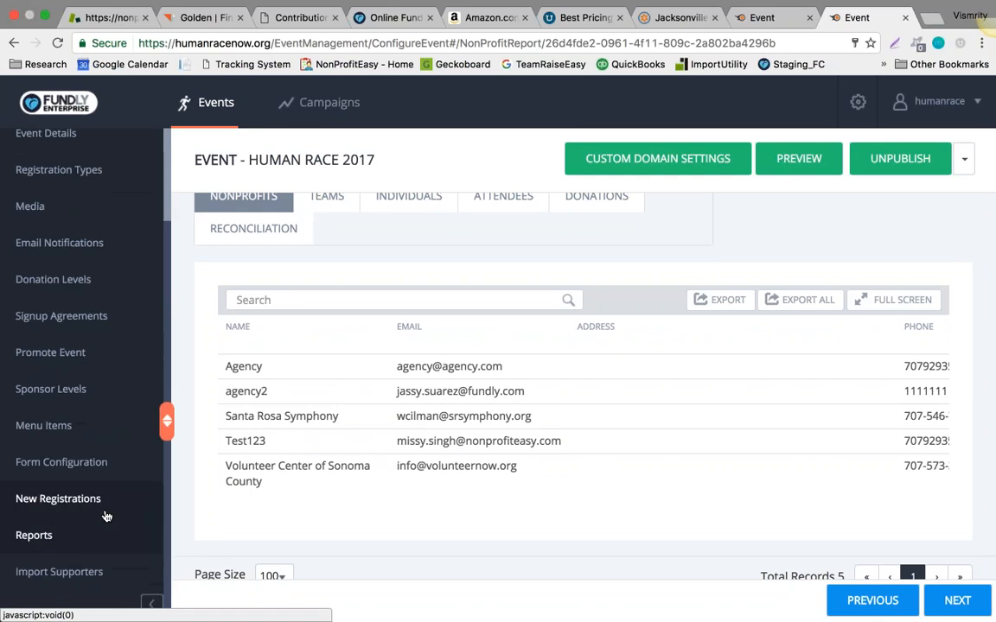
left_click(104, 574)
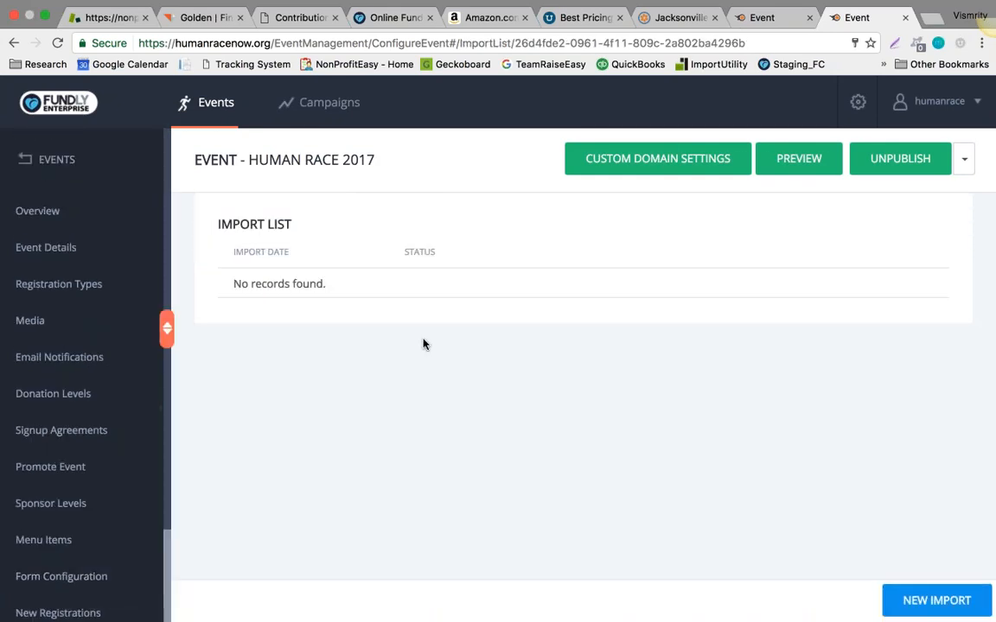
left_click(933, 600)
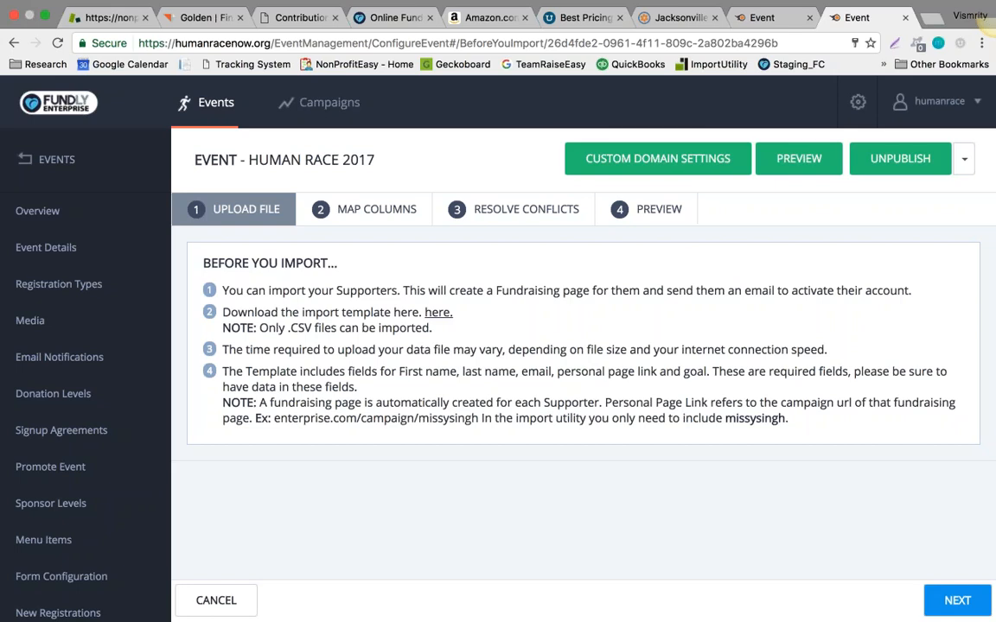
scroll(20, 544, "down", 3)
scroll(81, 275, "up", 3)
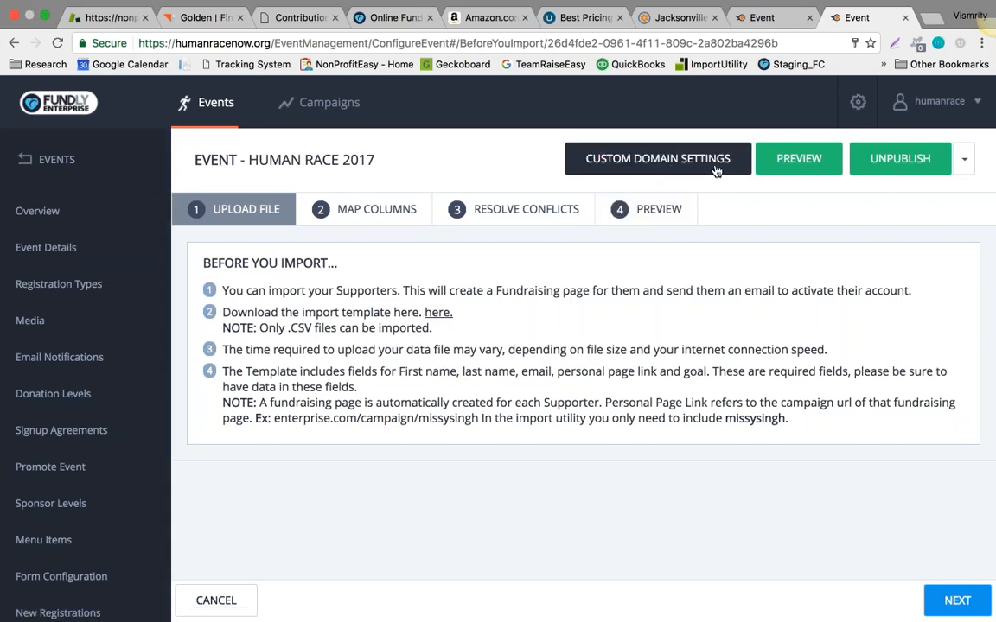
Step: View the Event Details page with its event story and preview the public Human Race 2017 event page
left_click(61, 252)
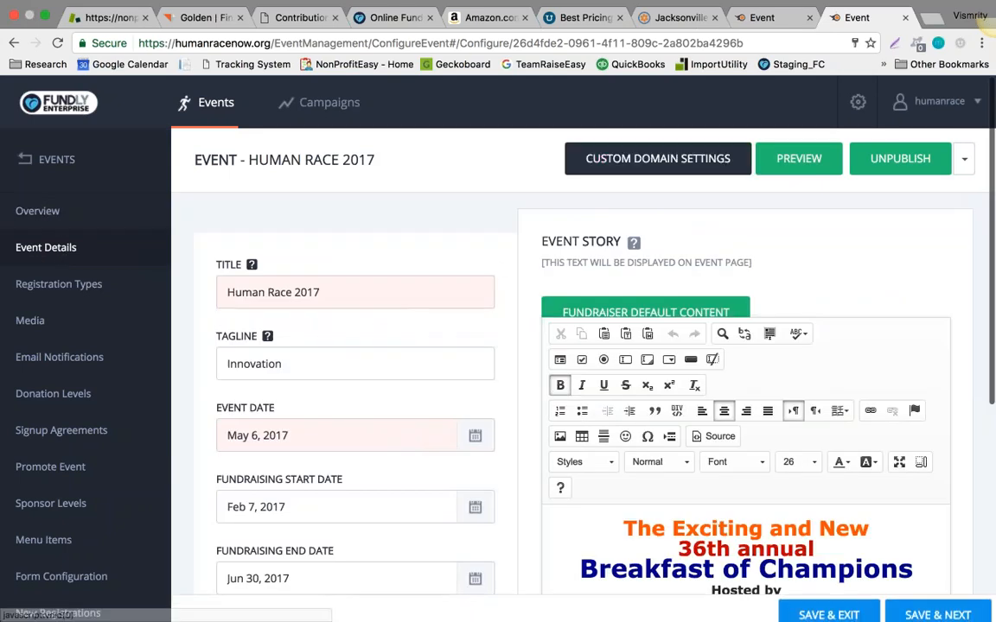
scroll(745, 544, "down", 2)
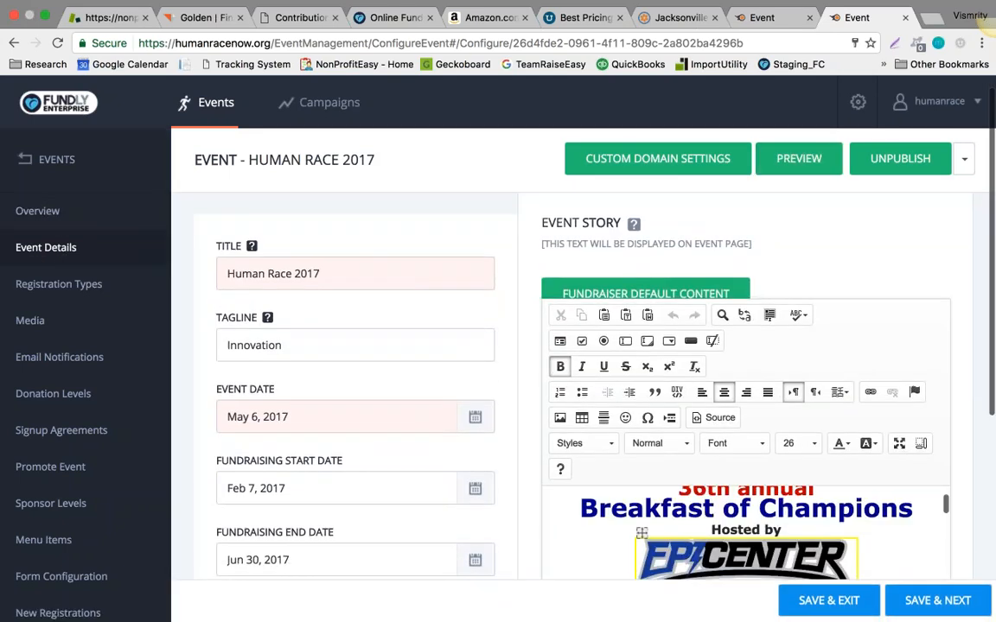
left_click(812, 166)
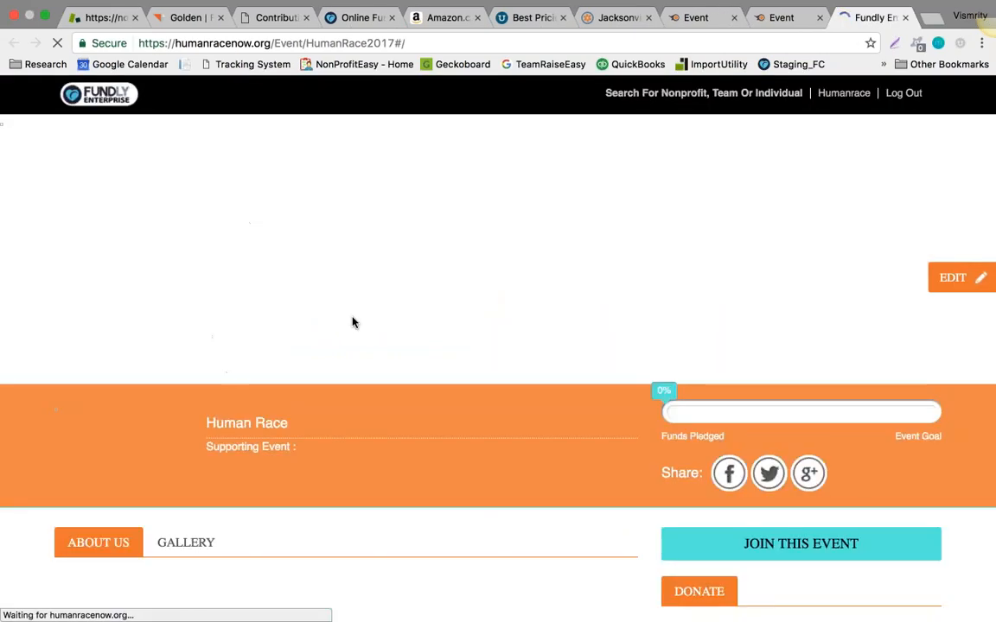
scroll(428, 372, "down", 1)
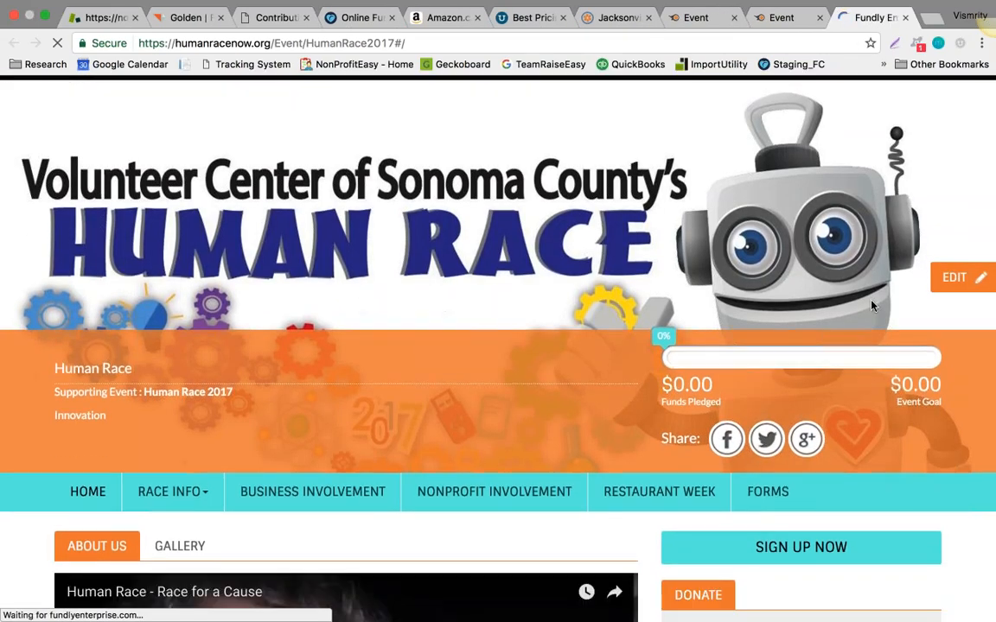
Step: Switch the public event page to edit mode and save the button text configuration of its Sign Up Now button
left_click(955, 278)
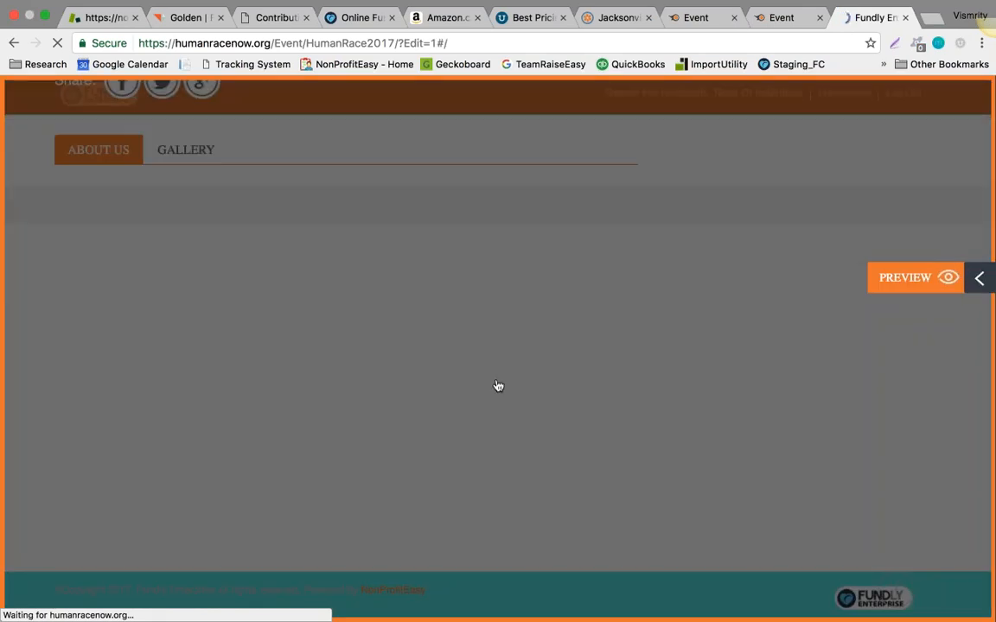
scroll(522, 201, "down", 1)
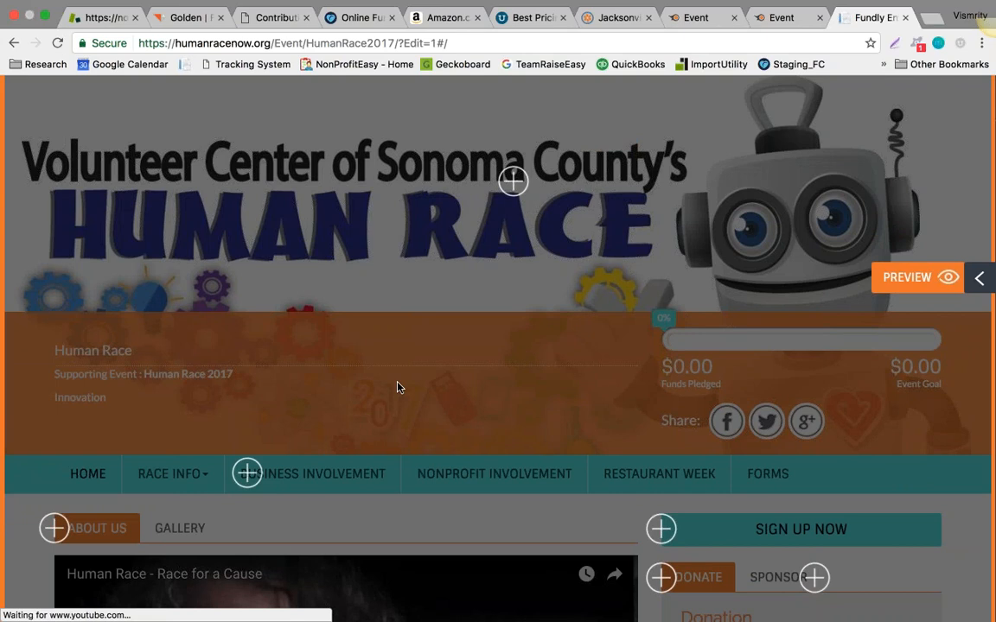
scroll(396, 387, "down", 5)
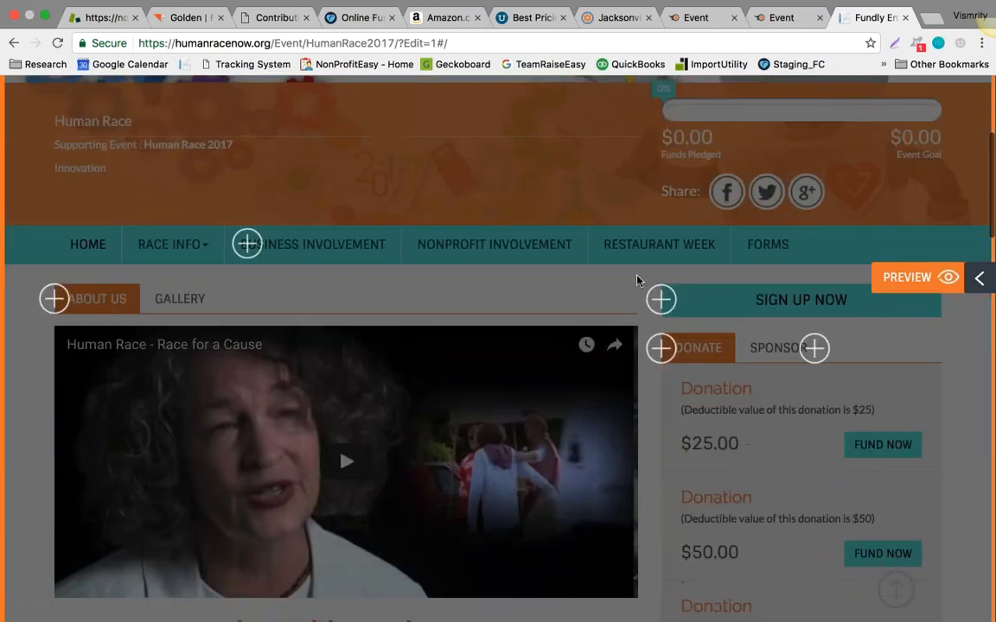
left_click(661, 299)
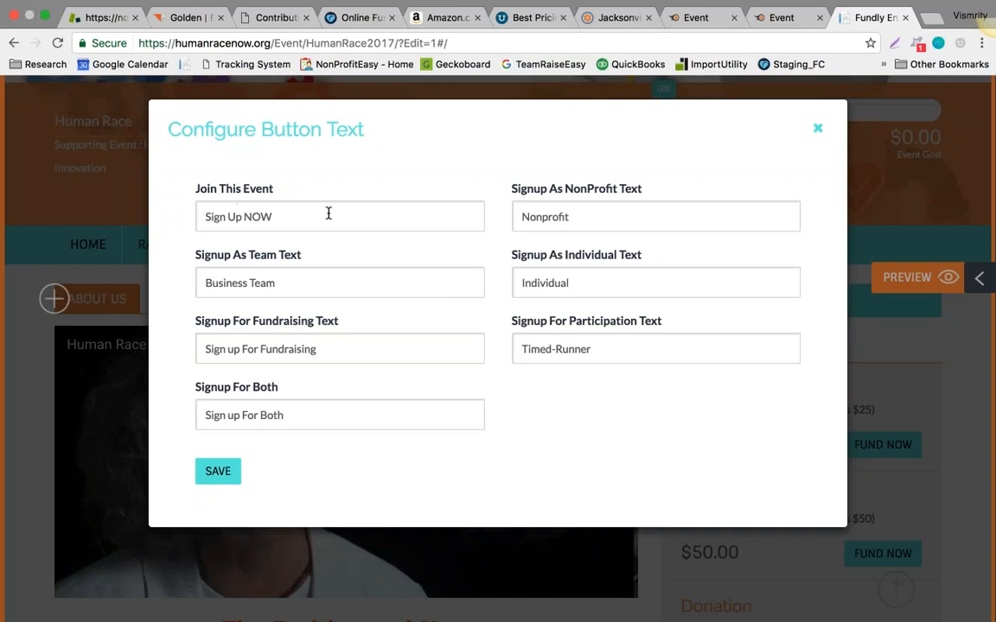
left_click(231, 471)
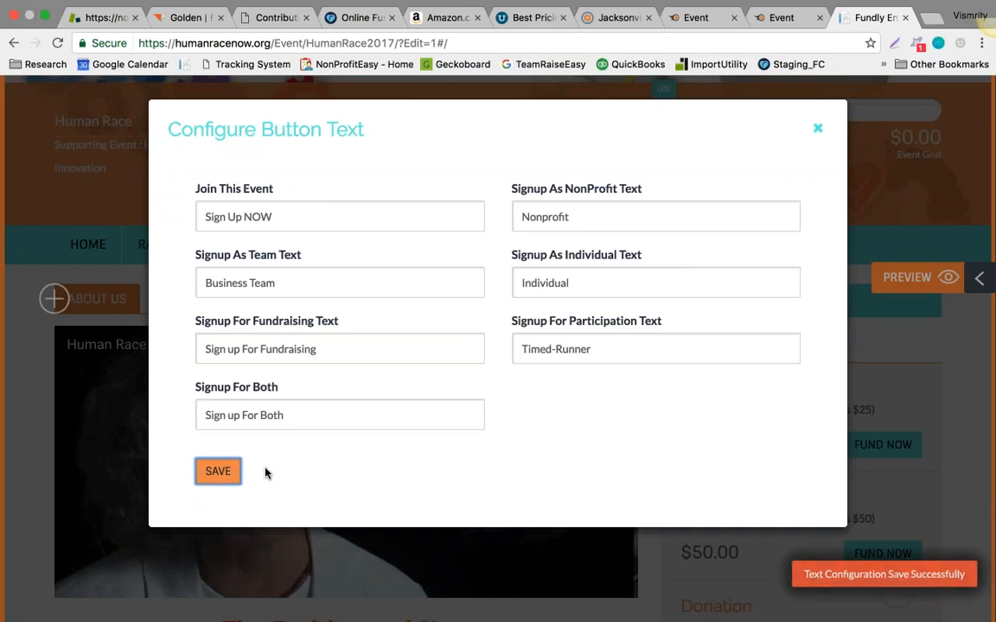
Step: Close the button text configuration, look over the editable elements of the public event page, and close that page
left_click(816, 132)
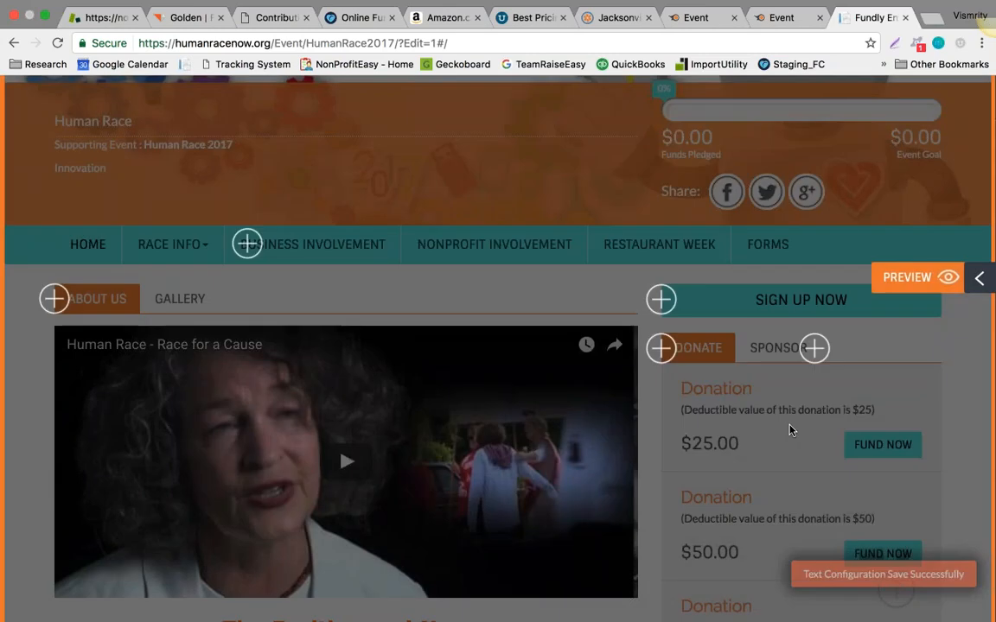
scroll(789, 429, "down", 10)
scroll(788, 430, "up", 6)
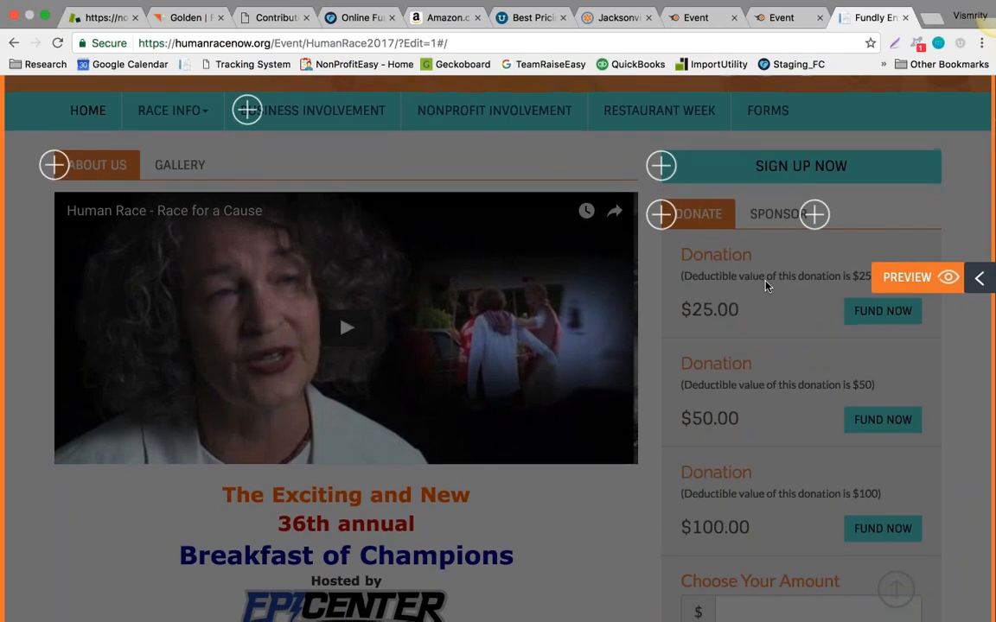
scroll(766, 286, "down", 5)
scroll(731, 357, "up", 6)
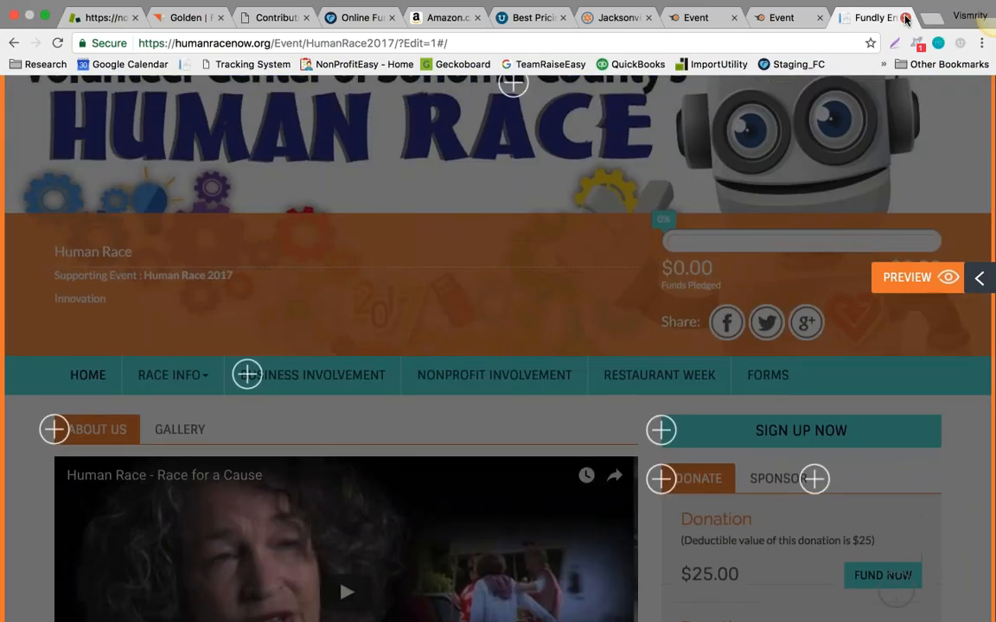
key("super+w")
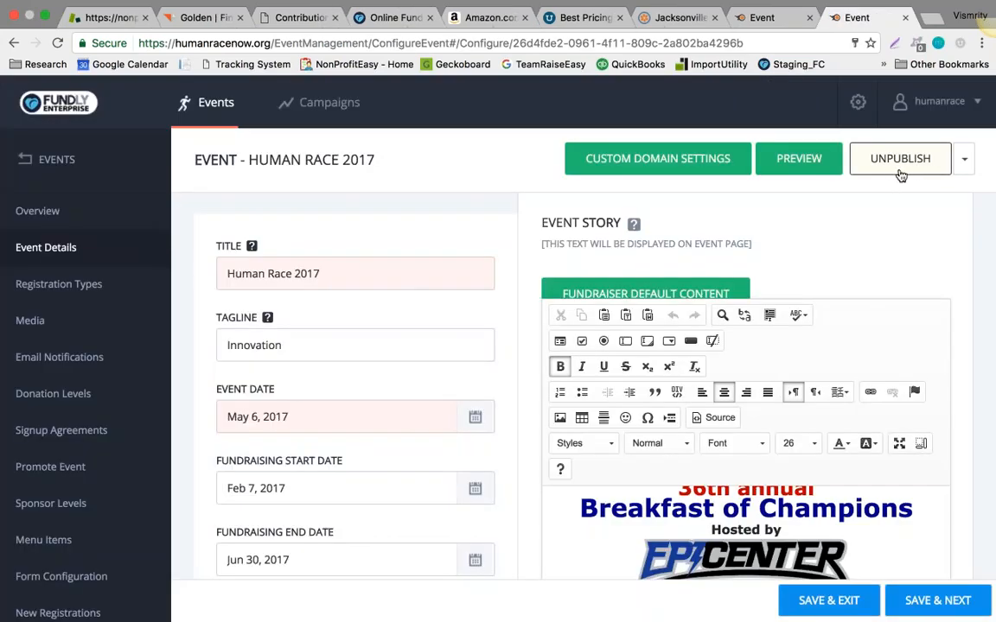
Step: Open the event's Agencies list and examine the registered agencies and the actions available for the first one
left_click(964, 162)
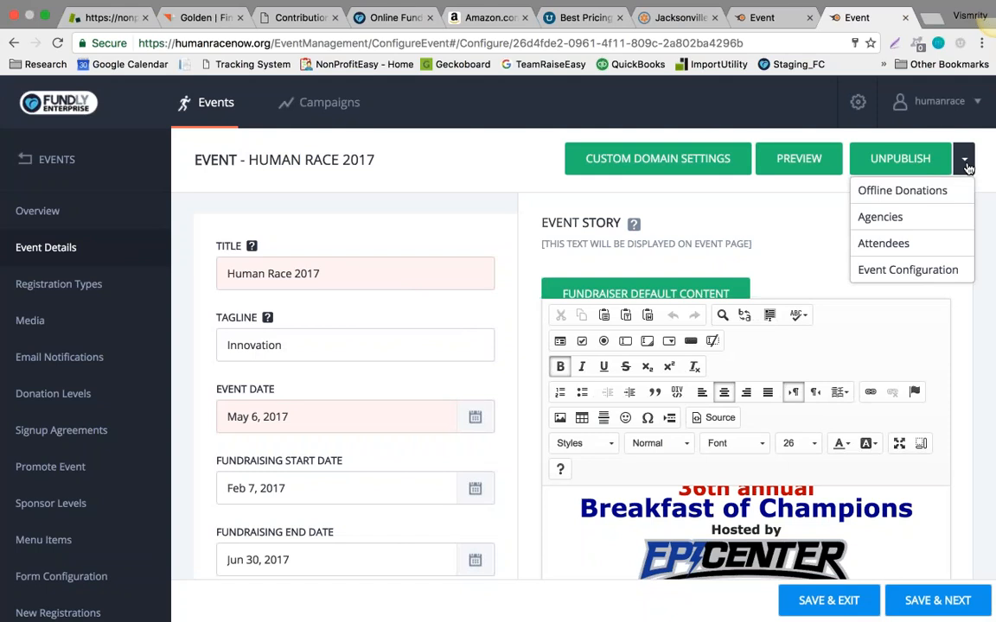
left_click(916, 216)
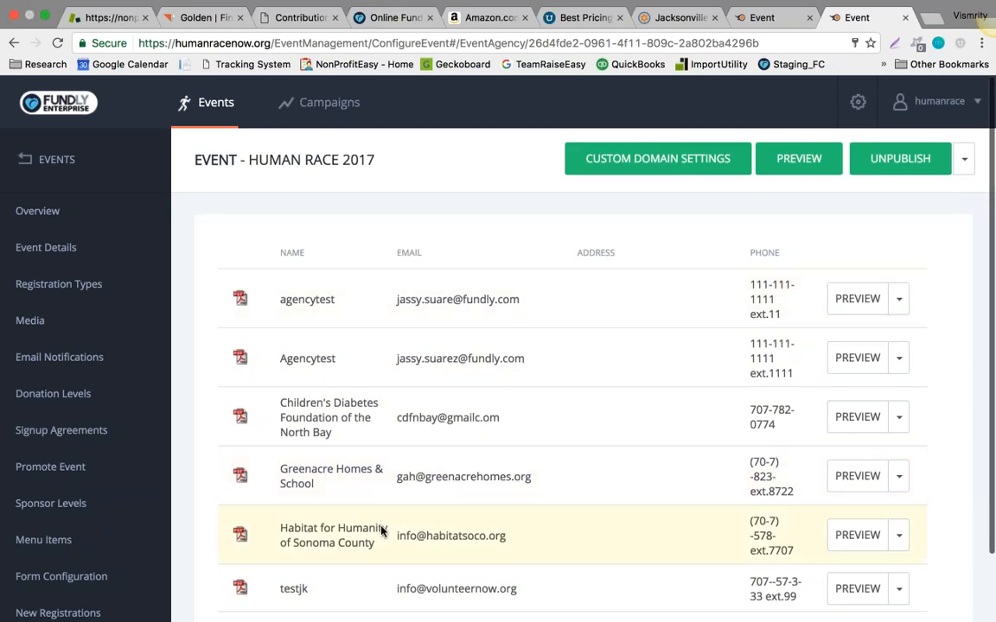
scroll(382, 530, "down", 2)
scroll(382, 531, "up", 2)
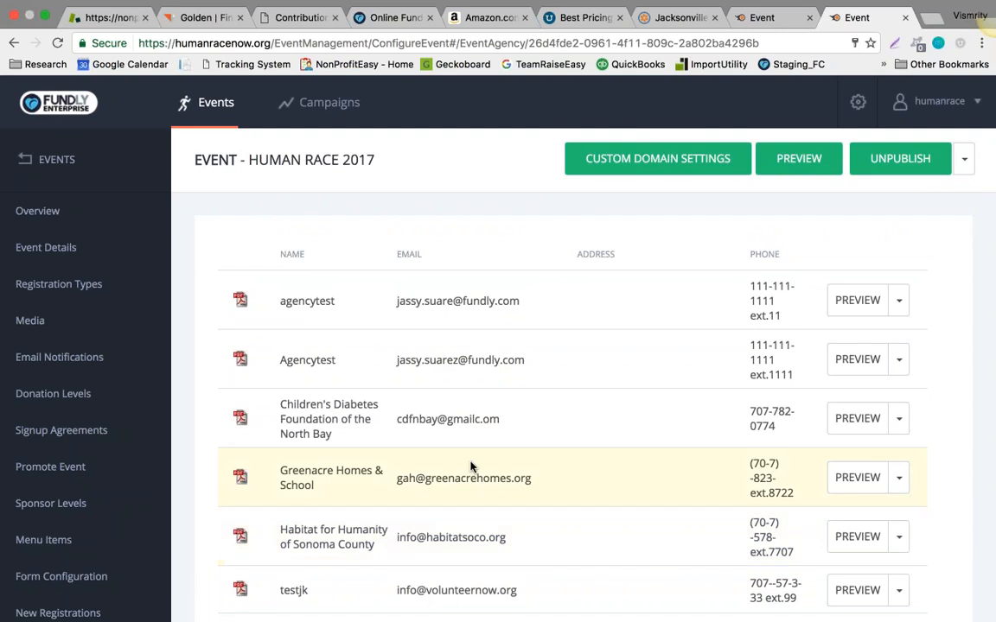
scroll(493, 469, "down", 1)
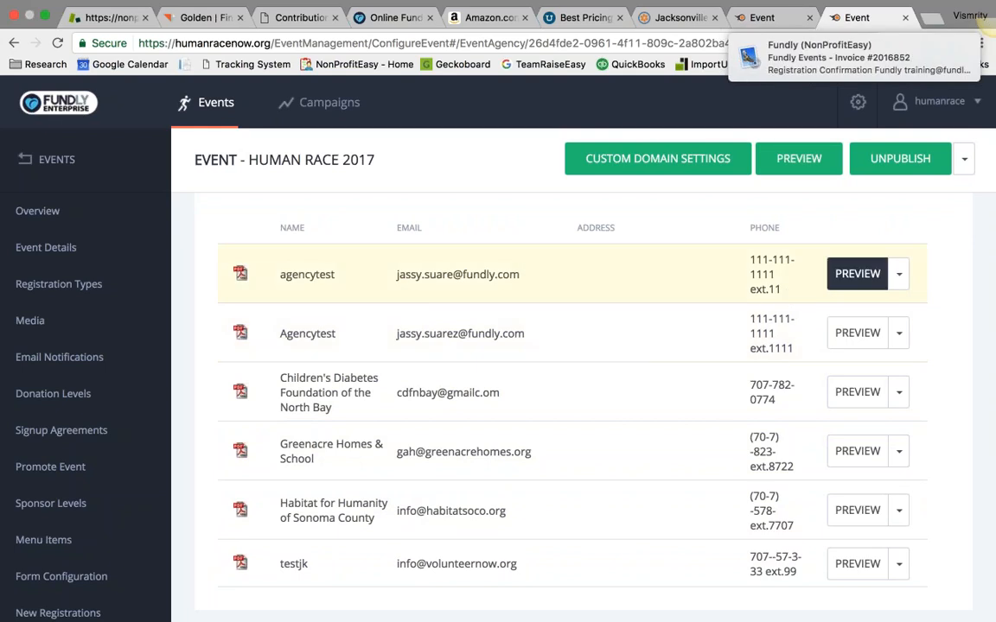
left_click(899, 273)
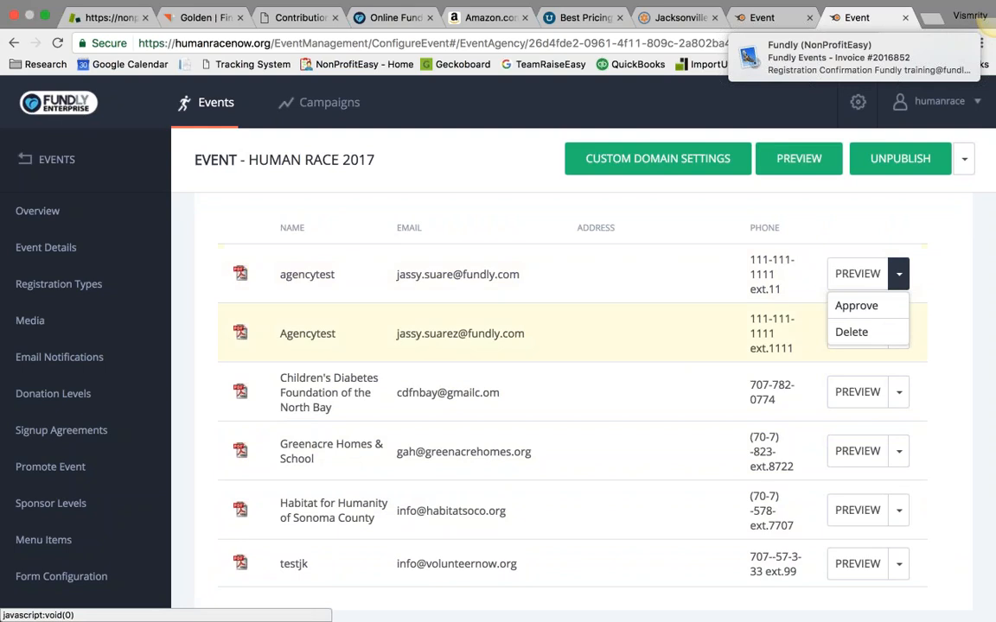
left_click(960, 317)
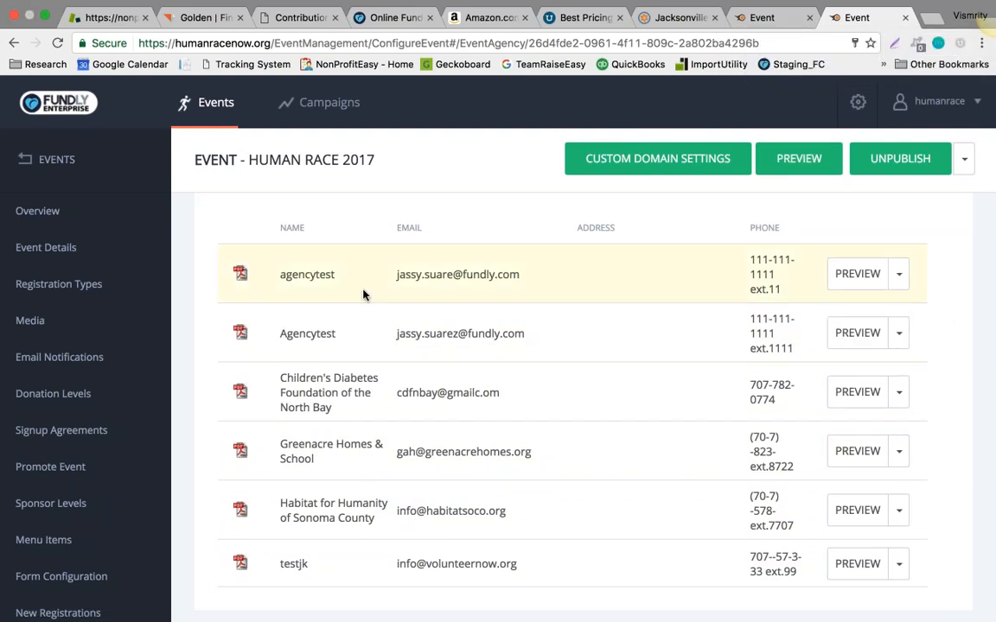
scroll(351, 355, "down", 2)
left_click(898, 223)
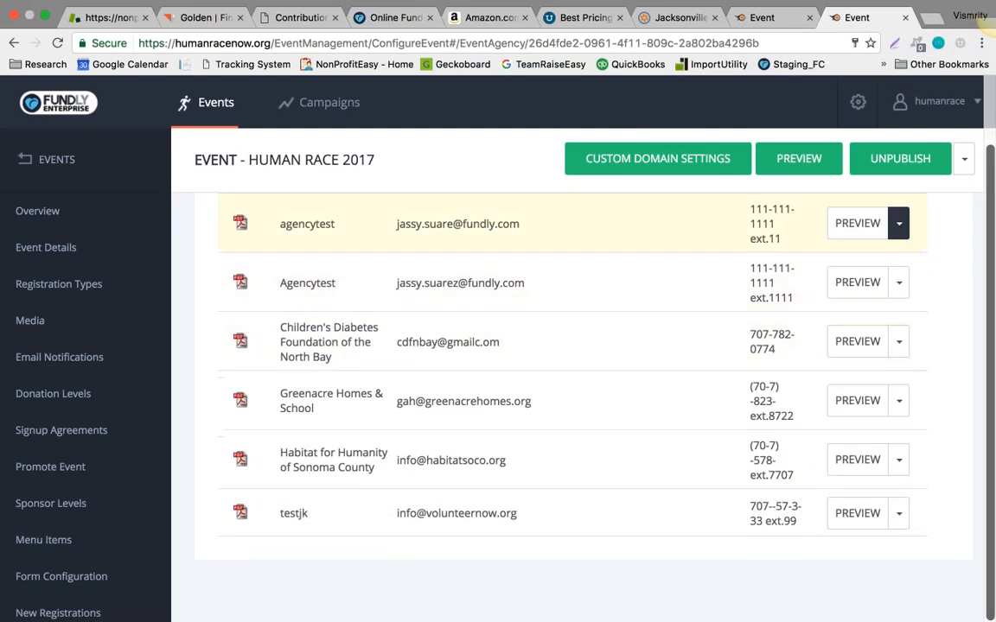
left_click(945, 234)
Step: View the event's Attendees list and open the Event Configuration page
left_click(964, 158)
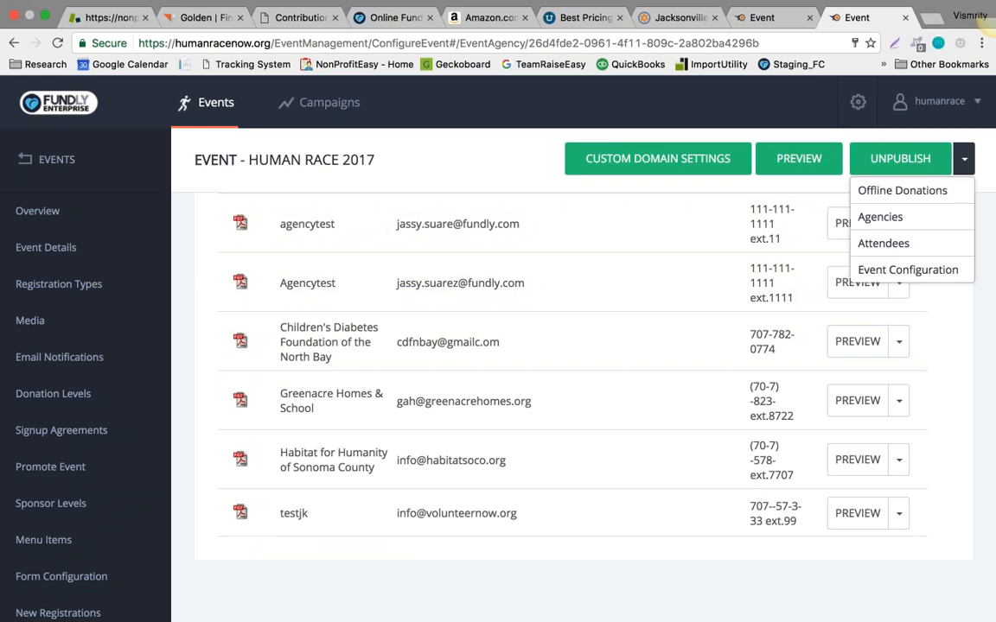
left_click(944, 241)
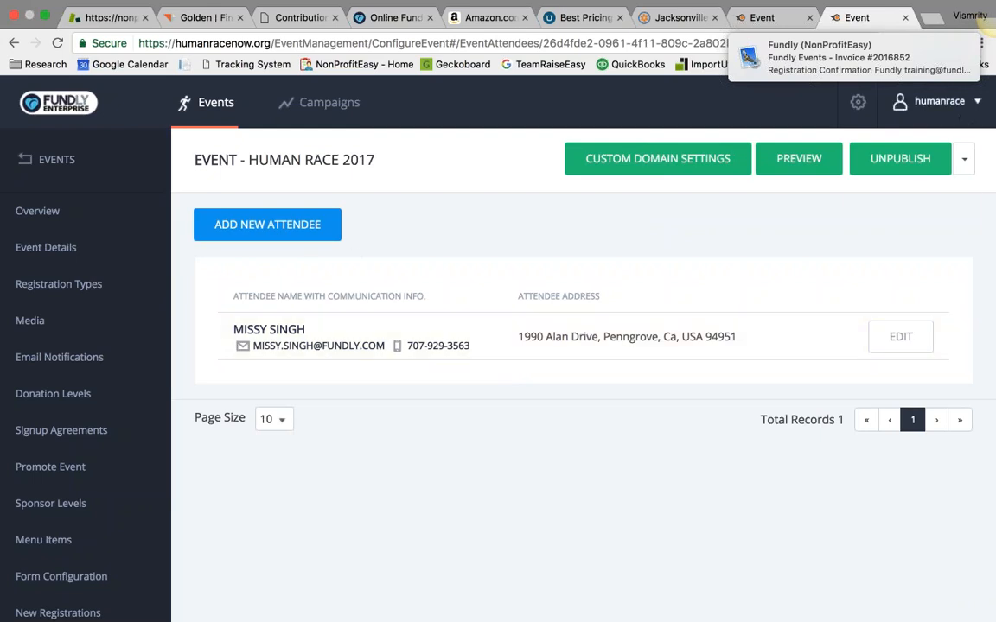
left_click(963, 158)
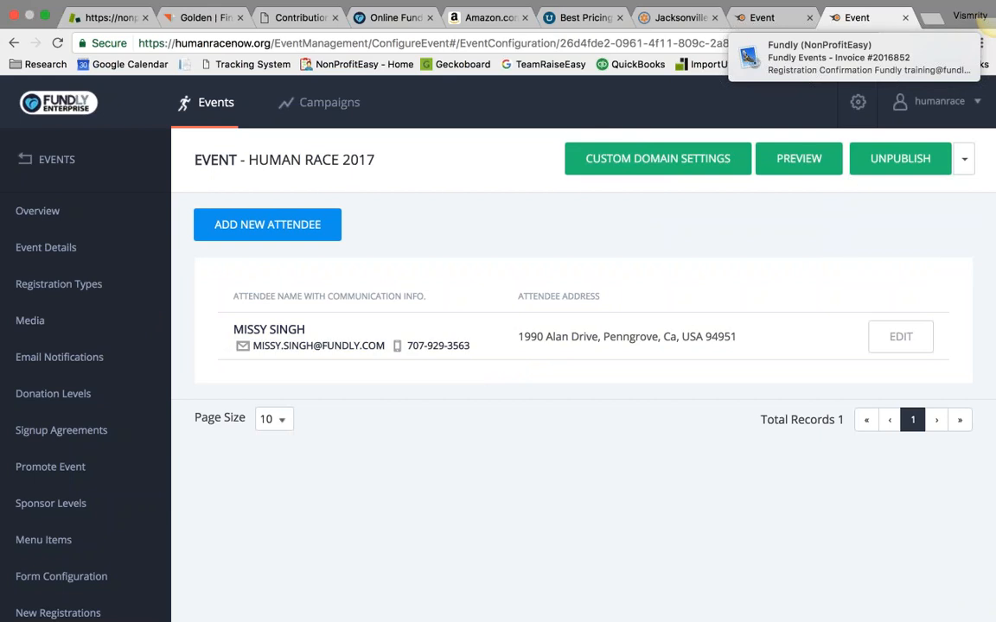
left_click(966, 271)
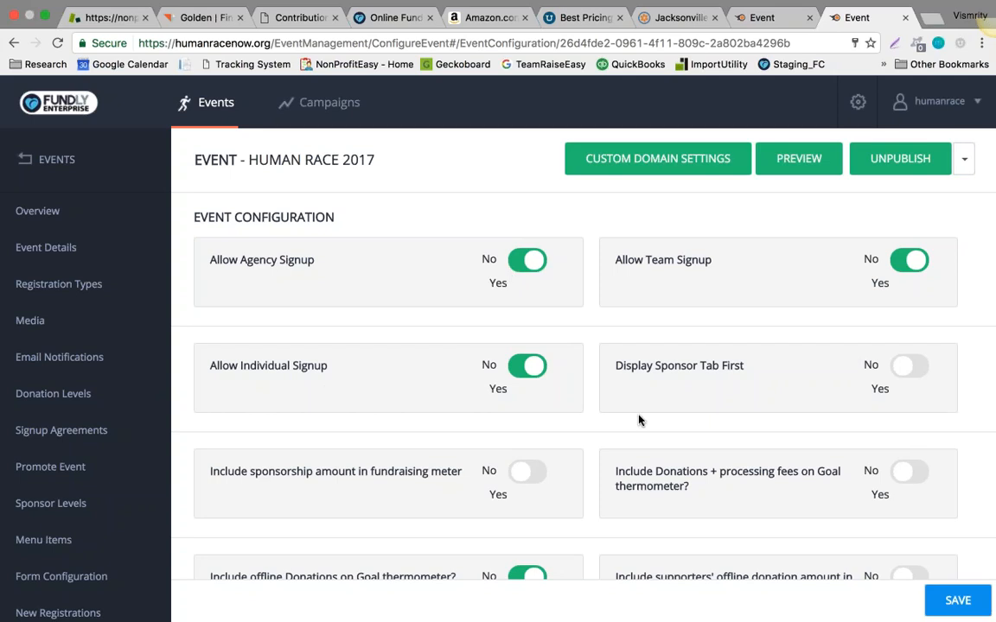
Step: Examine the Event Configuration options for agency, team and individual signup, the sponsor tab, and the fundraising meter and goal thermometer
scroll(640, 420, "down", 2)
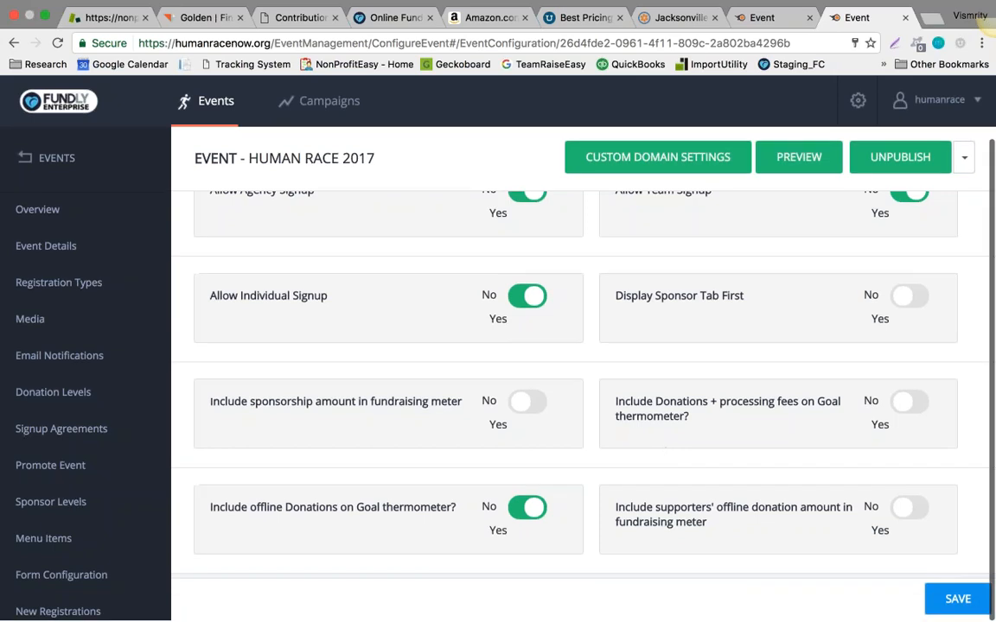
scroll(665, 454, "up", 2)
scroll(665, 453, "down", 1)
scroll(587, 380, "down", 1)
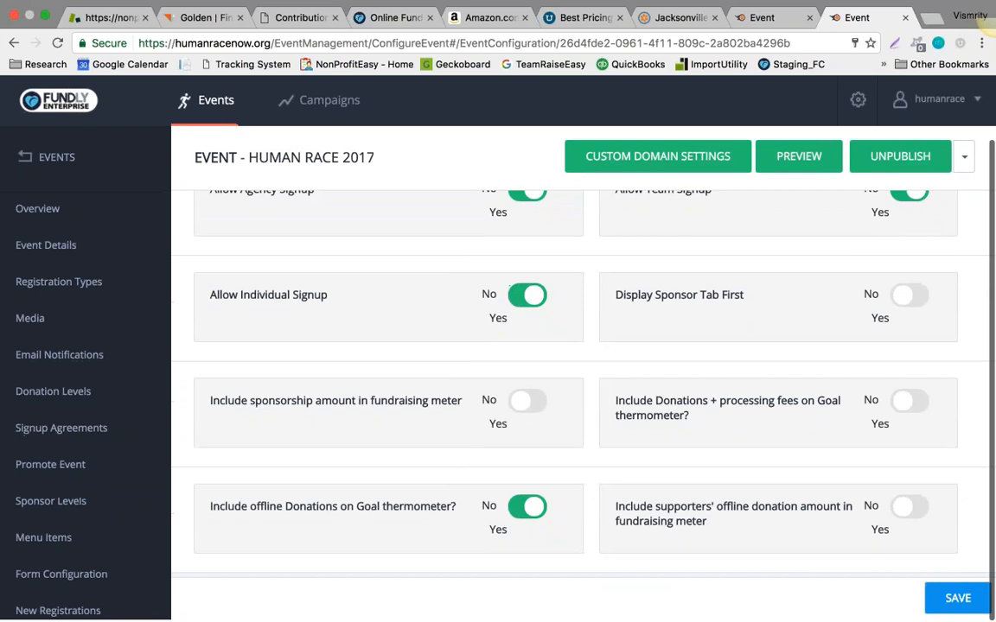
left_click(964, 164)
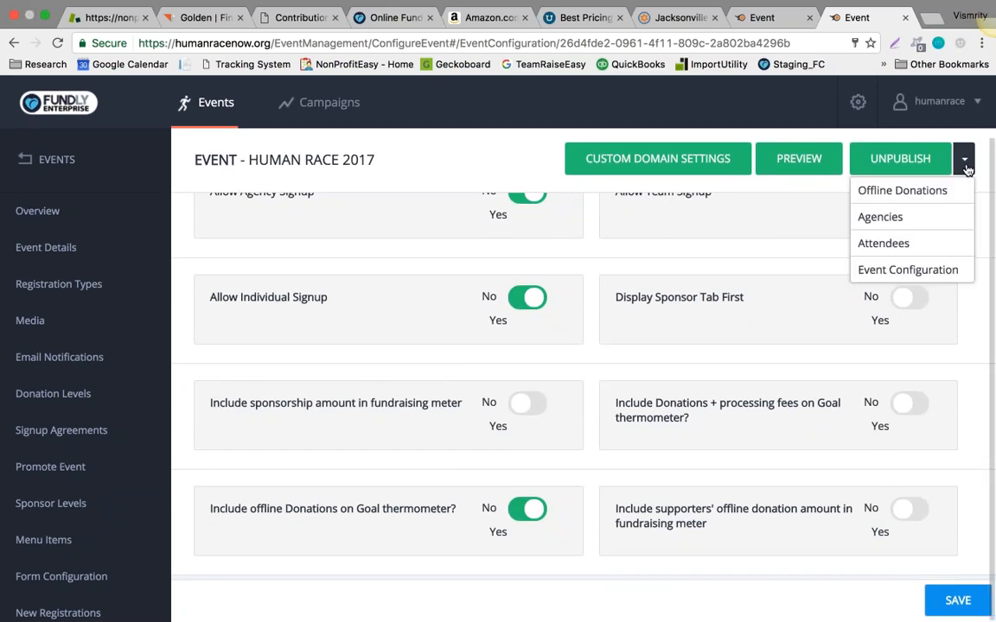
left_click(939, 276)
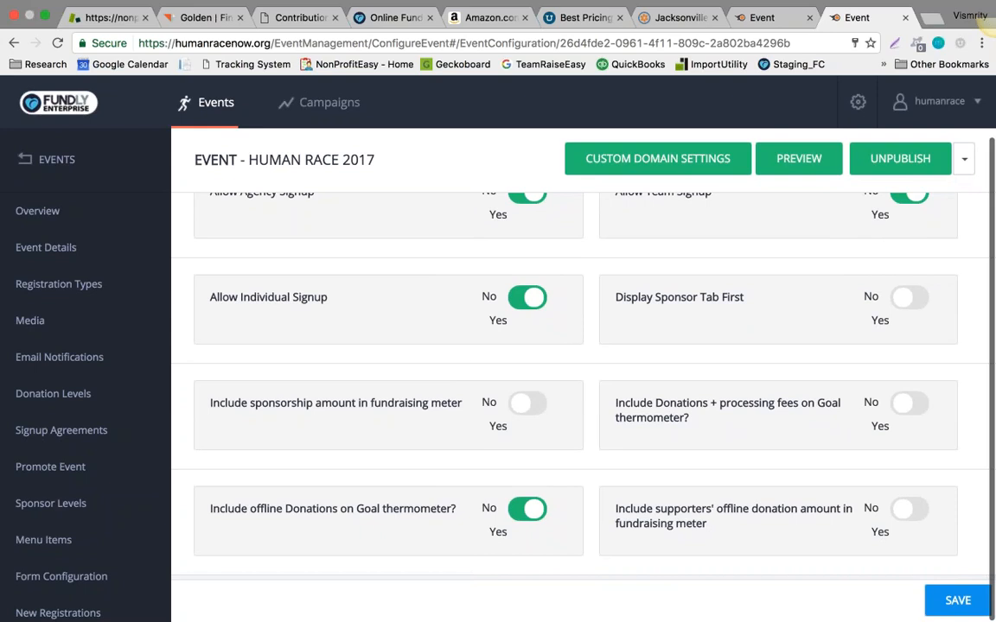
scroll(768, 377, "up", 2)
scroll(768, 377, "down", 2)
scroll(769, 377, "up", 2)
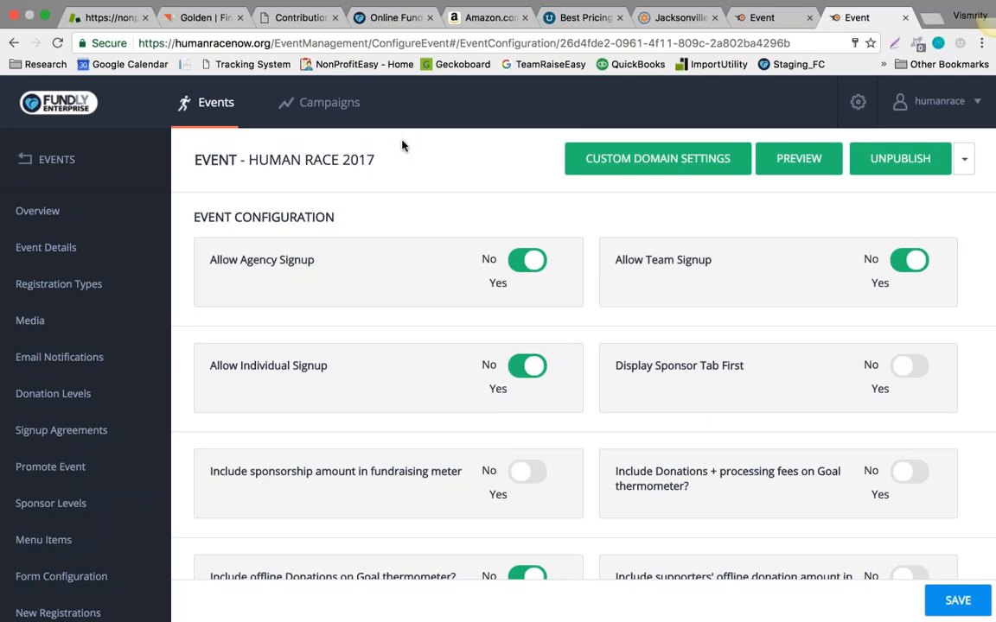
scroll(45, 502, "down", 3)
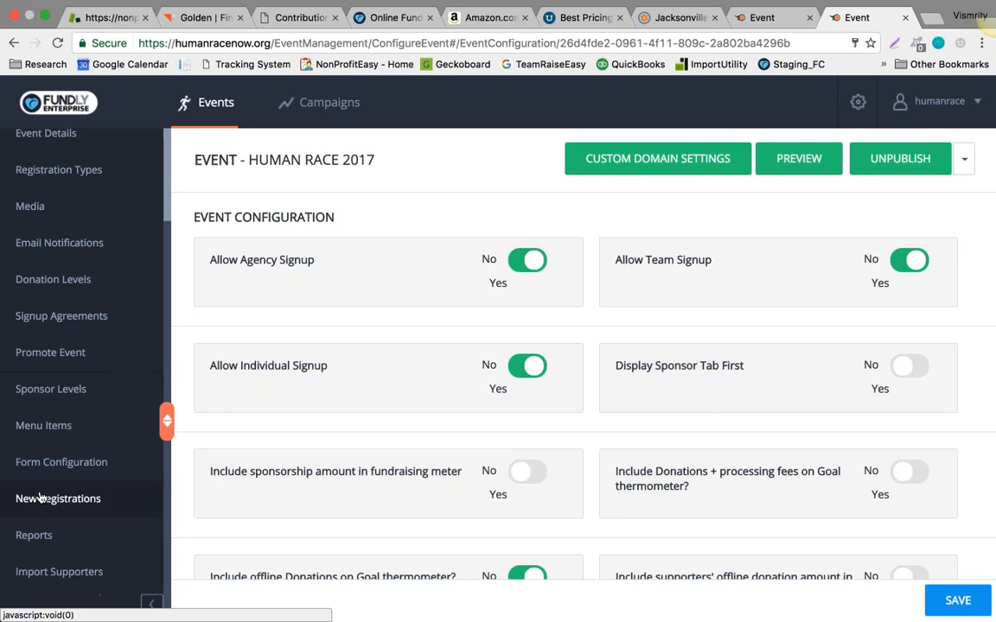
left_click(84, 388)
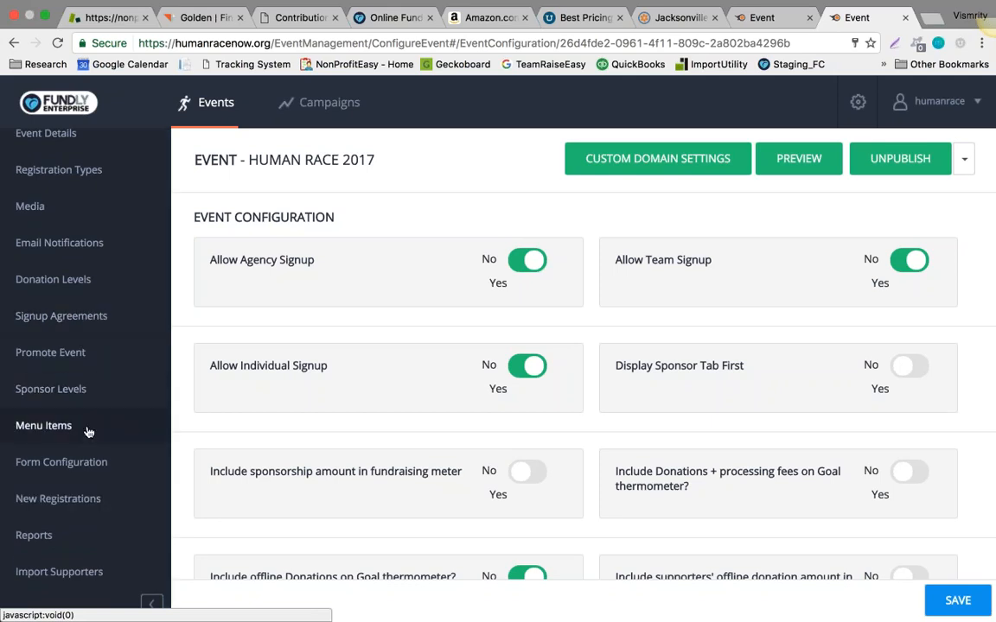
scroll(107, 319, "up", 3)
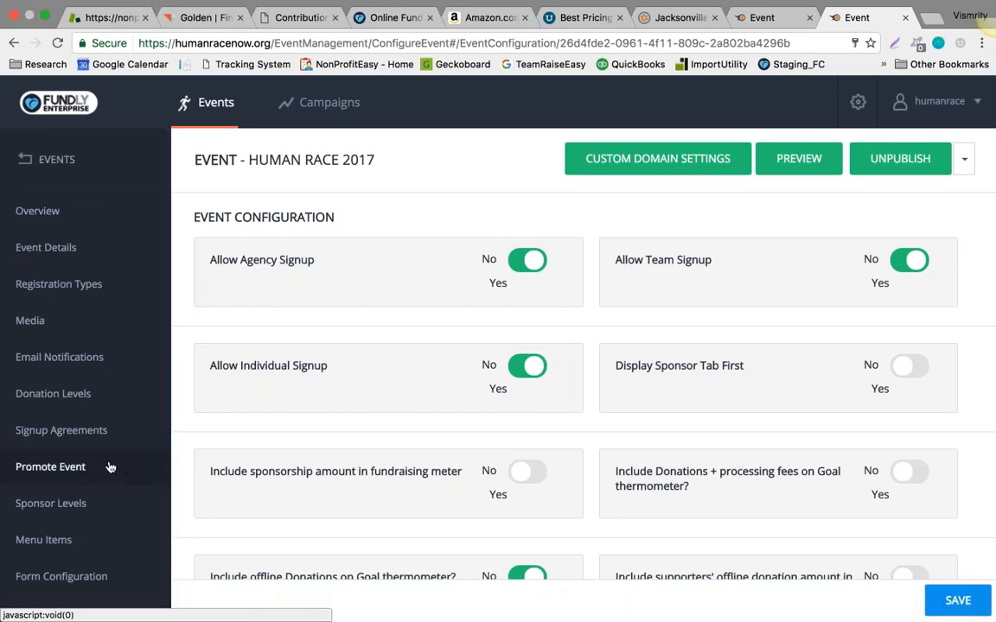
scroll(52, 372, "down", 2)
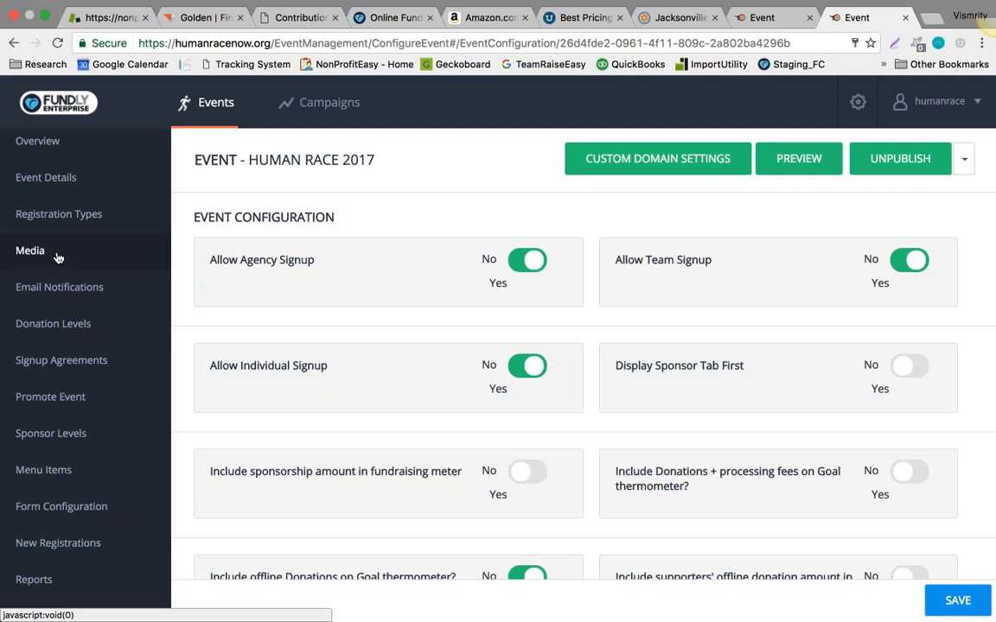
scroll(127, 493, "down", 1)
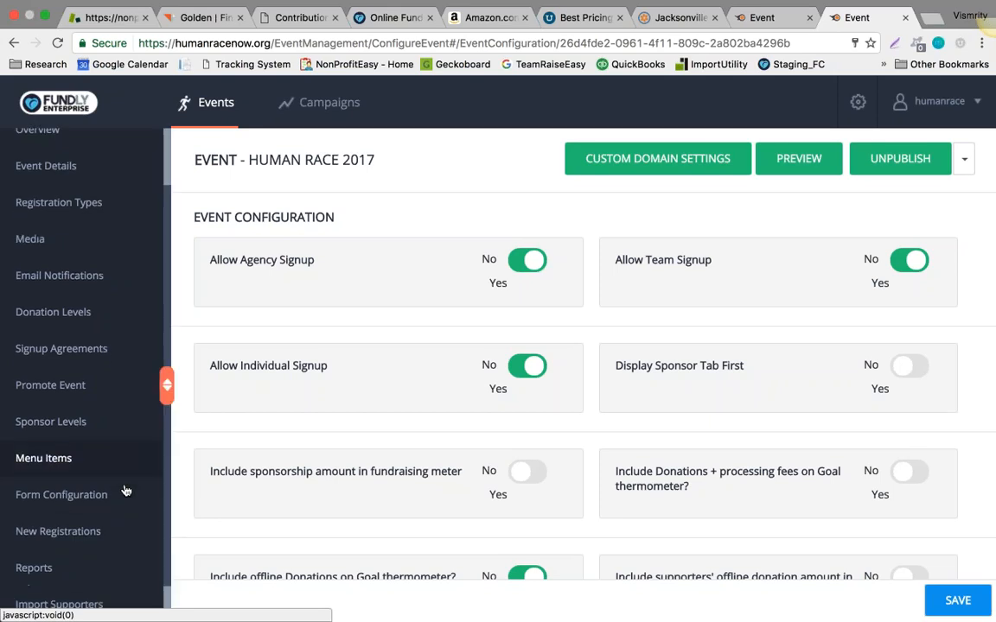
scroll(125, 491, "down", 1)
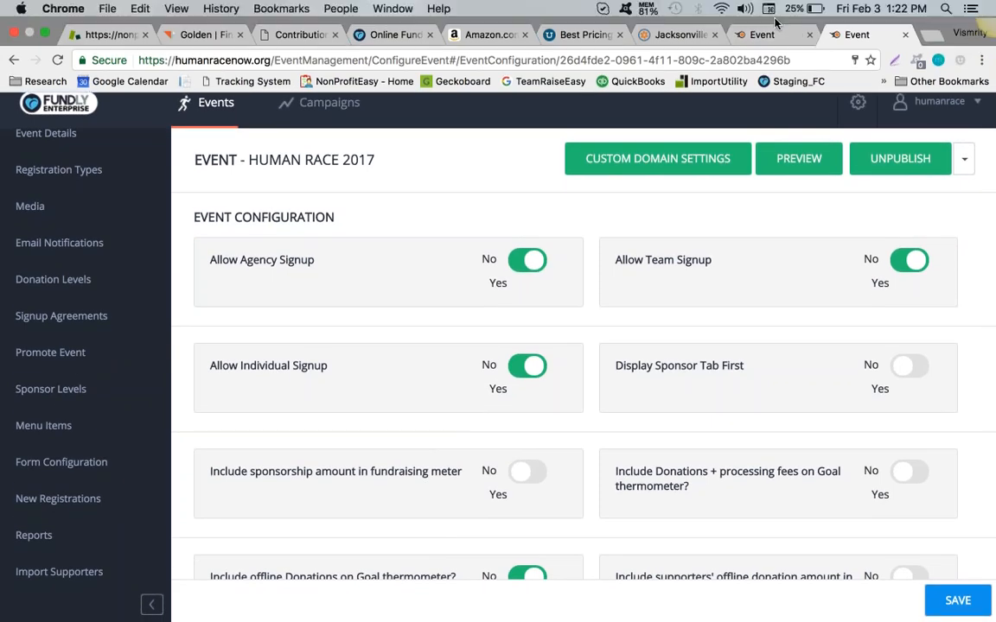
left_click(774, 36)
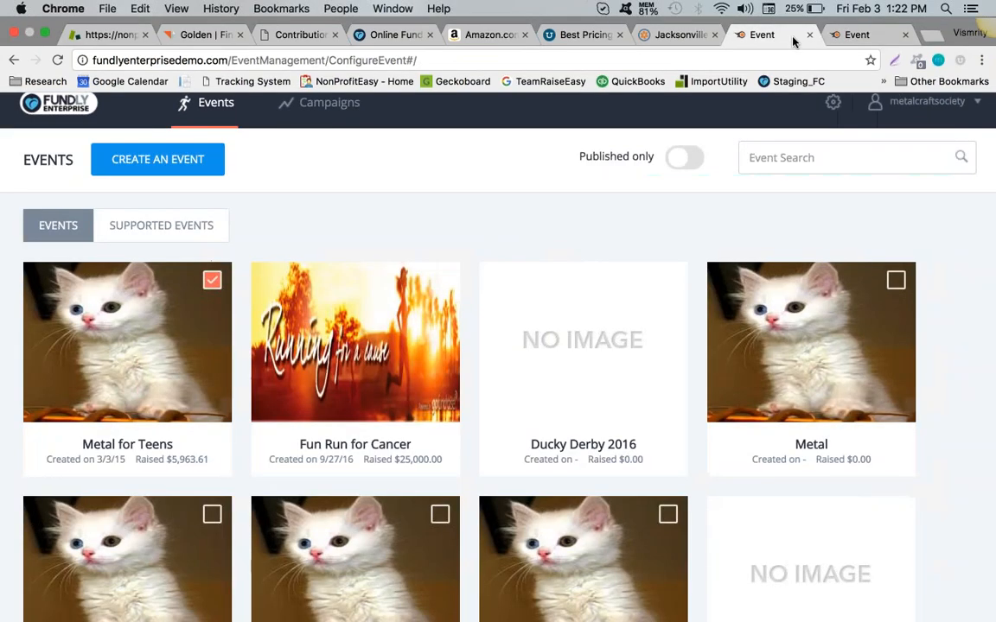
left_click(831, 36)
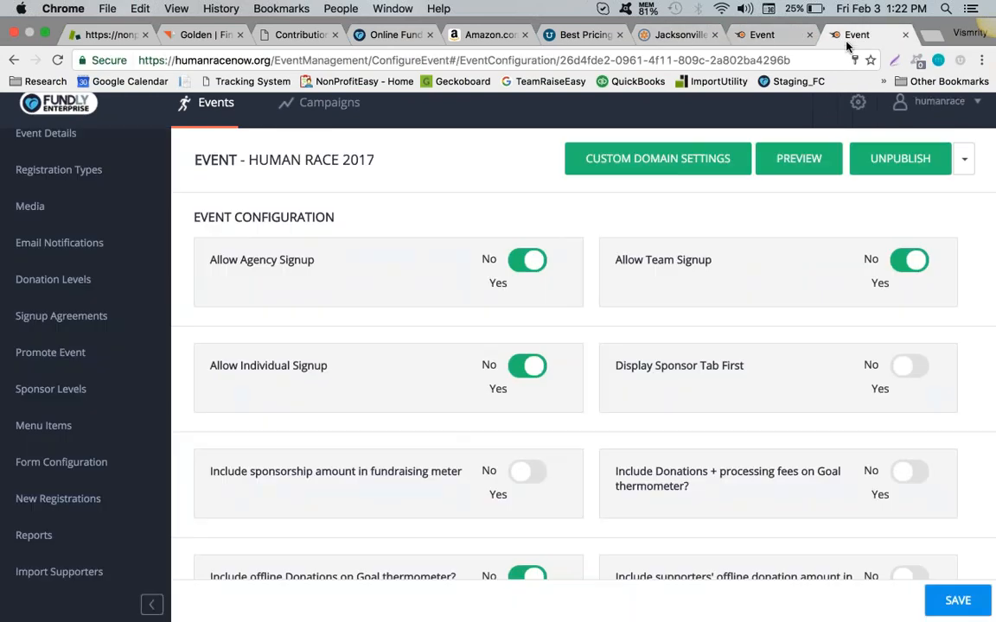
Step: Log out of the Human Race organizer account
left_click(940, 101)
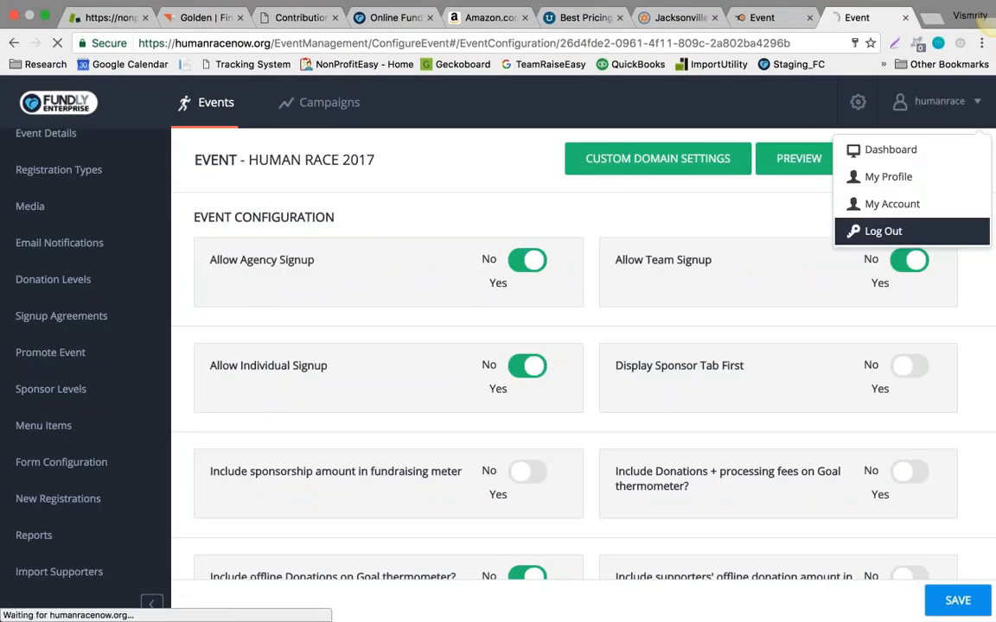
left_click(862, 229)
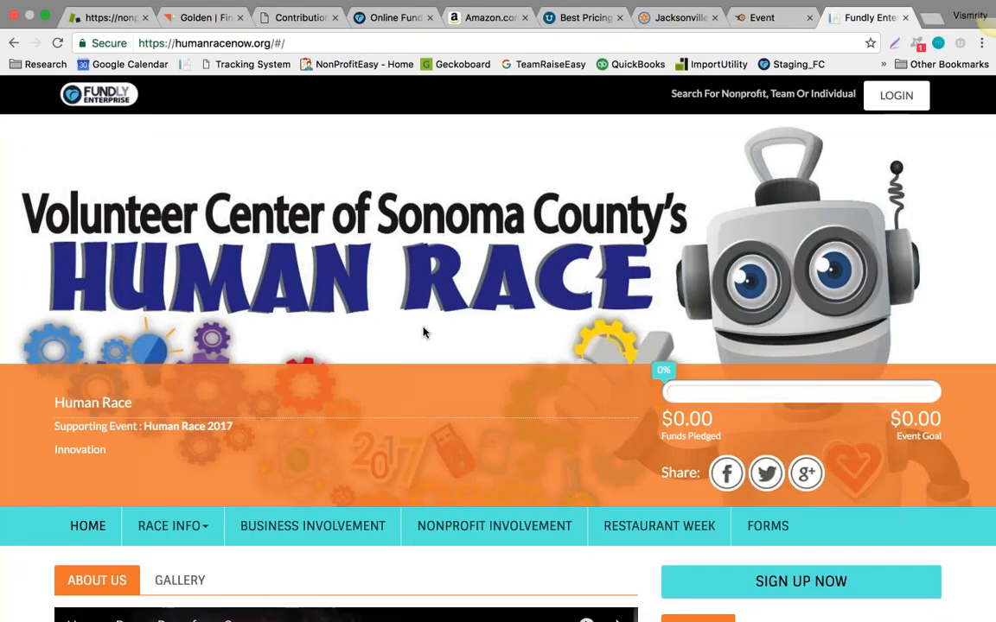
Step: View the individual signup choices on the public Human Race page and close the Signup dialog
scroll(423, 332, "down", 5)
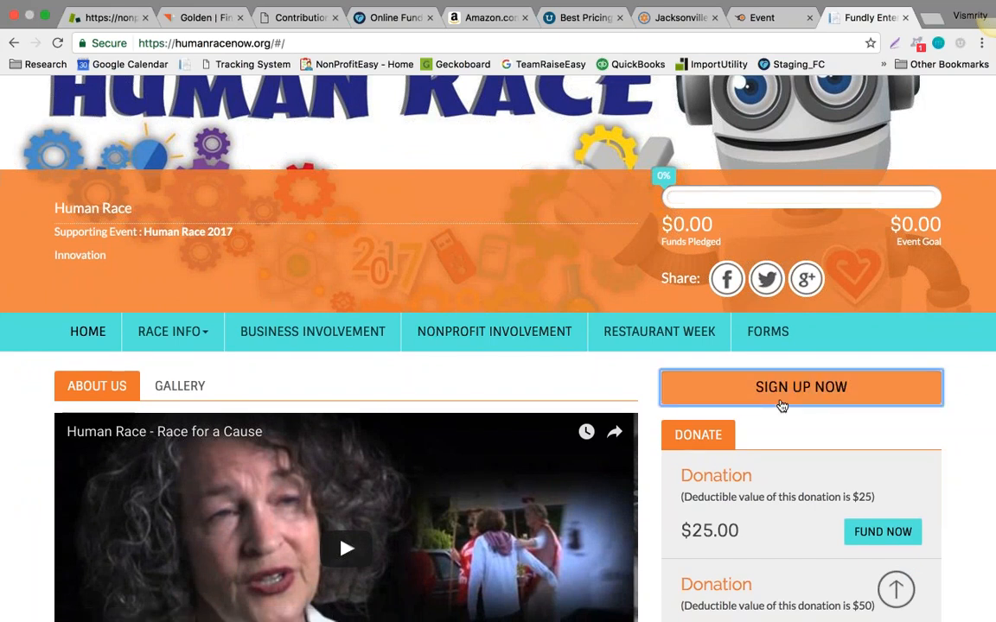
left_click(781, 405)
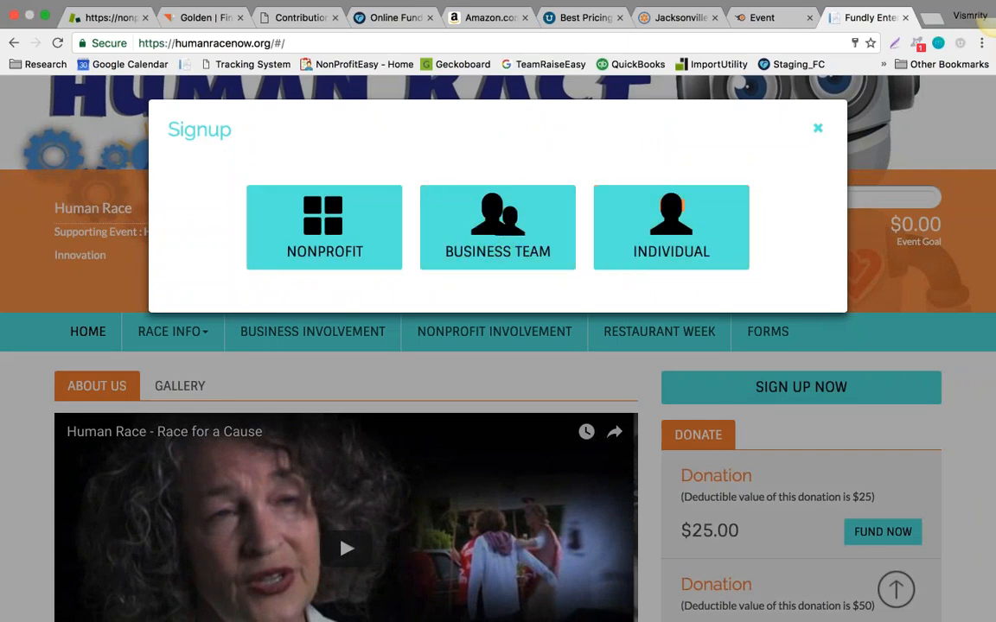
left_click(667, 218)
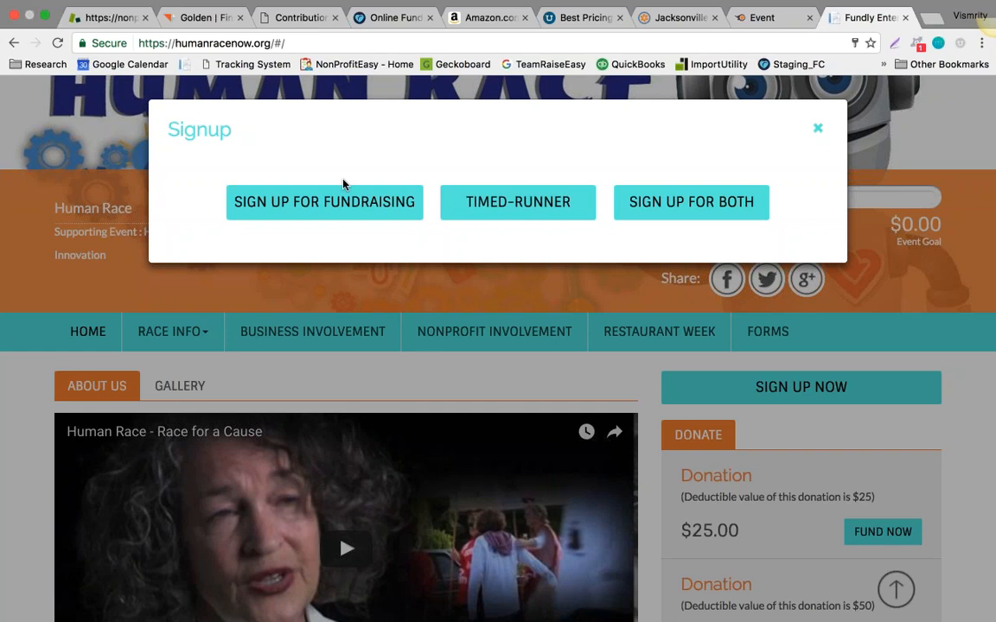
left_click(817, 128)
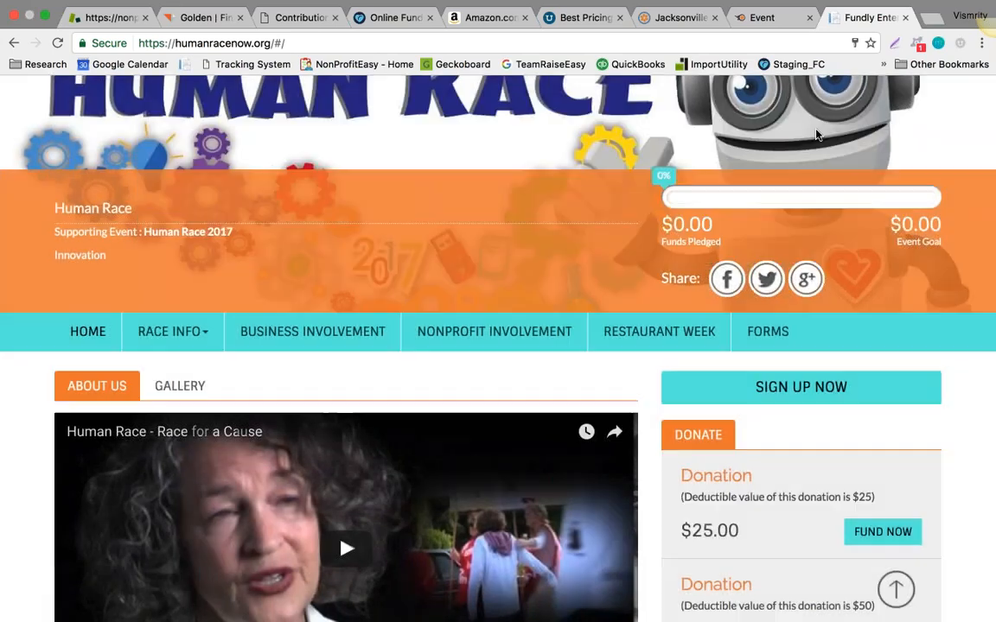
Step: Open the nonprofit signup's Login/Registration dialog and examine its existing-user, social media and new-user options
left_click(822, 380)
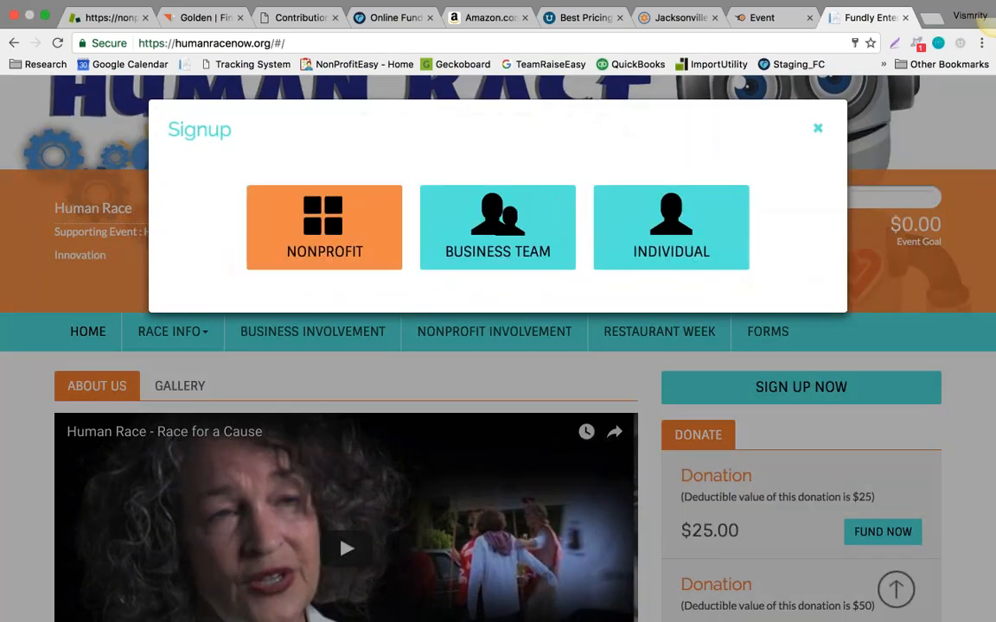
left_click(498, 227)
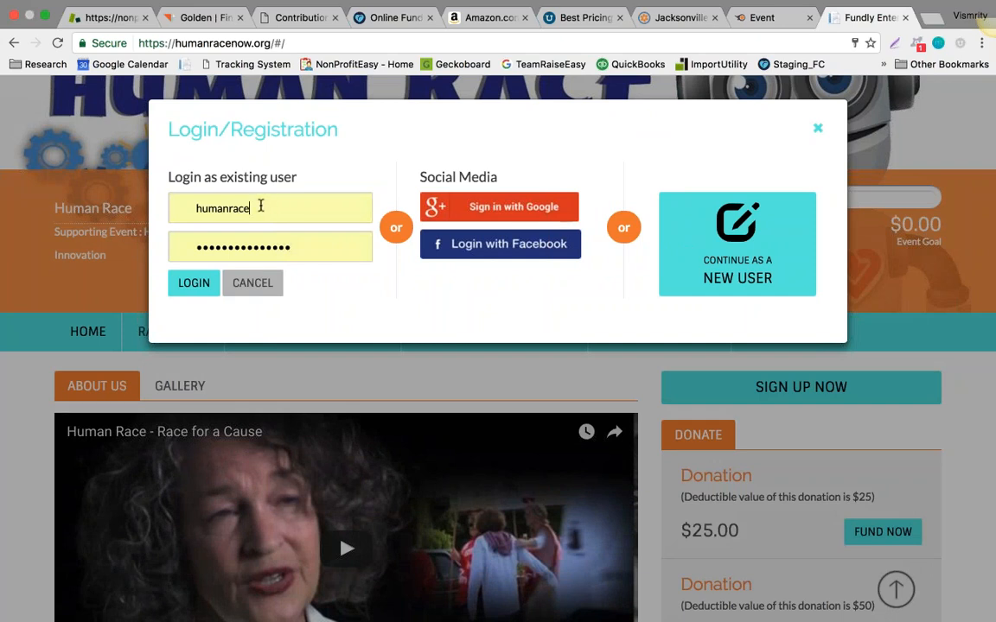
left_click_drag(268, 206, 194, 205)
left_click(314, 161)
double_click(251, 247)
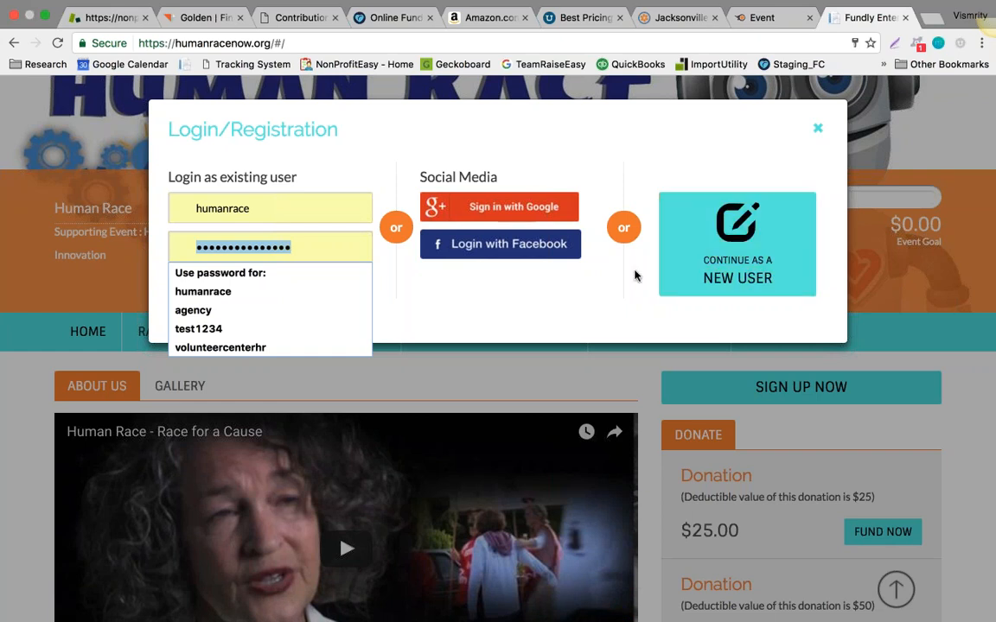
left_click(627, 303)
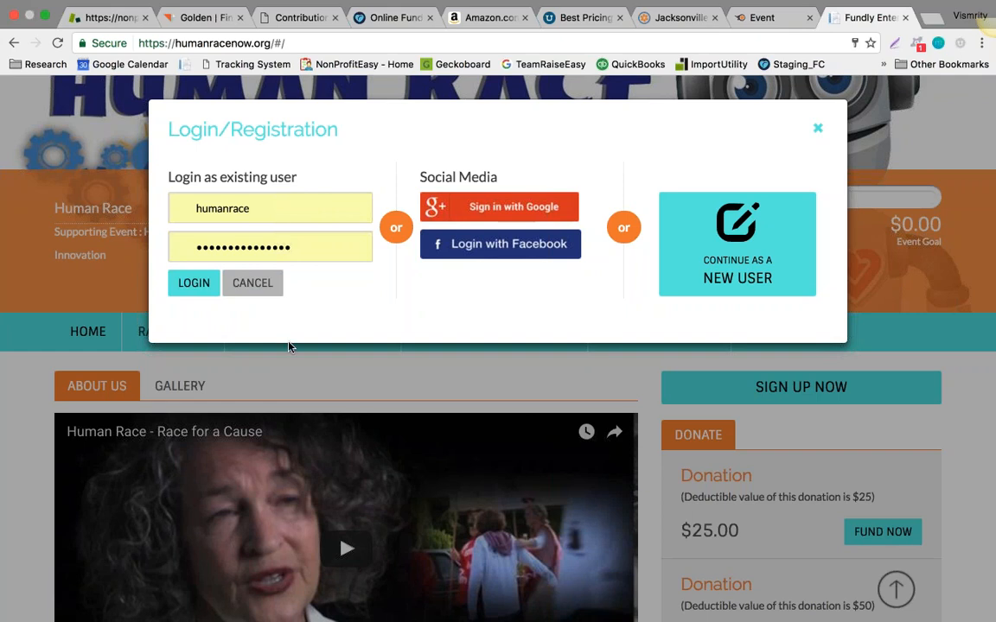
Step: Continue as a new user, skim the nonprofit signup form, and return to the event's home page
left_click(752, 259)
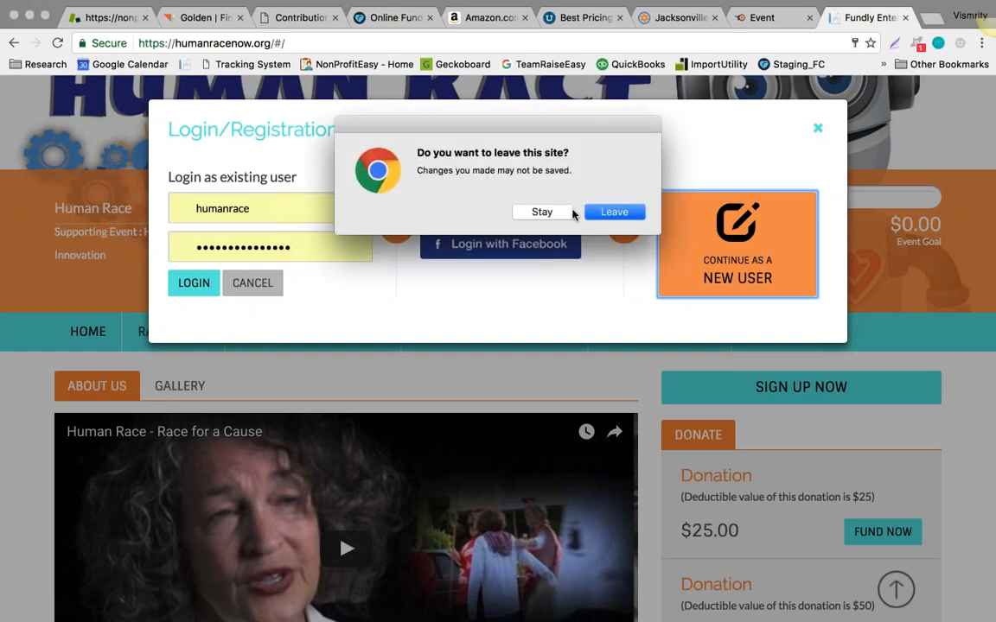
left_click(609, 212)
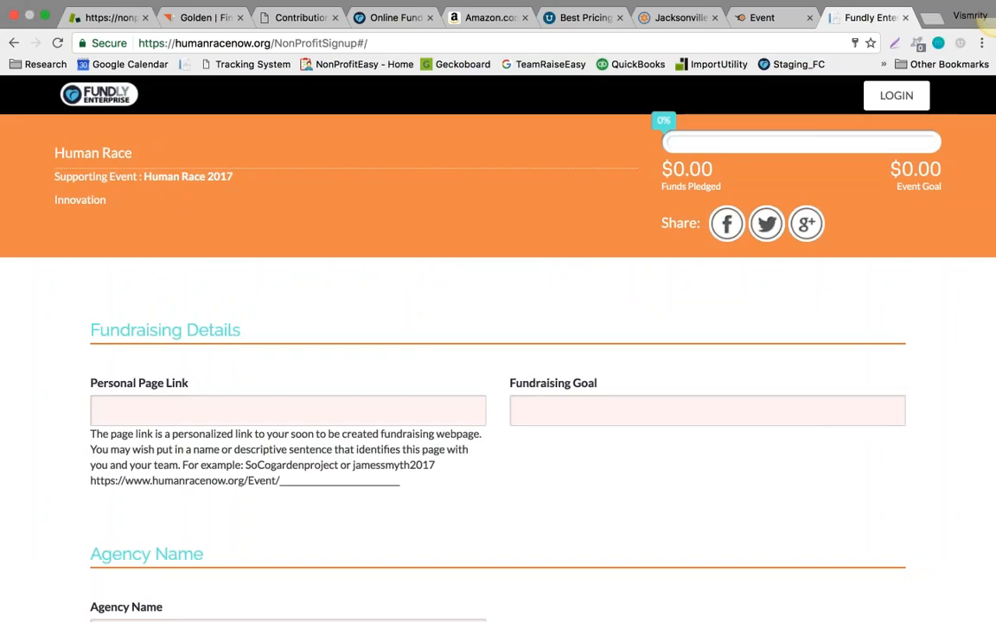
scroll(498, 348, "down", 2)
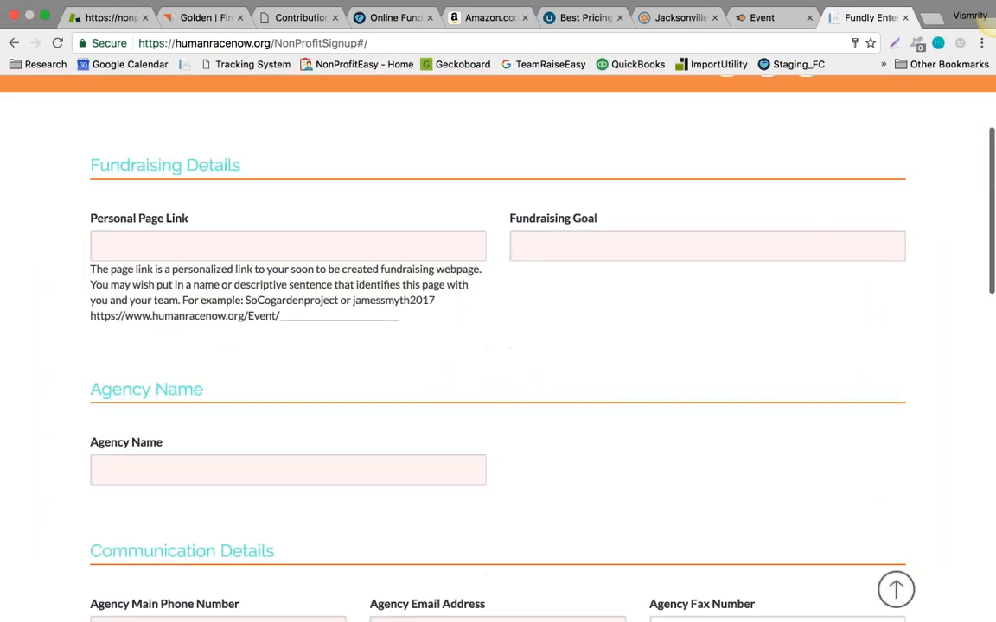
scroll(498, 346, "down", 3)
scroll(498, 346, "up", 6)
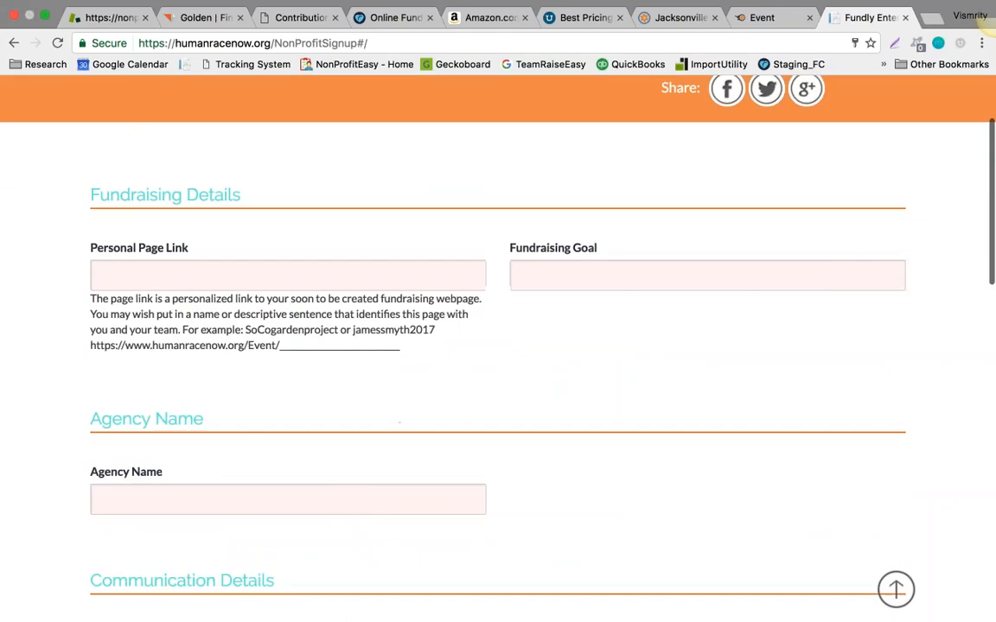
left_click(15, 43)
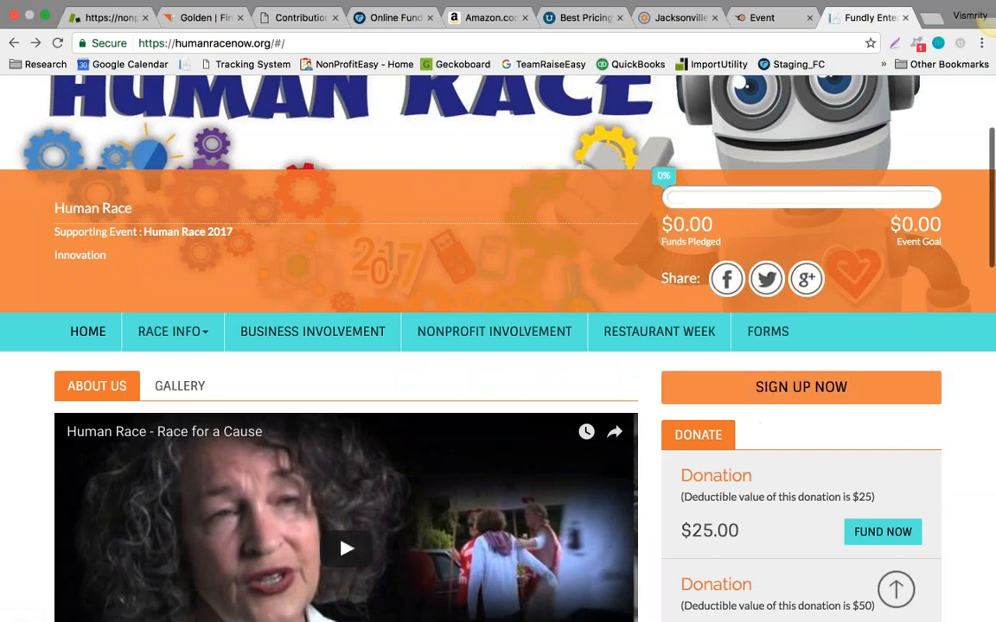
Step: Start the nonprofit signup from the event page and continue to its form as a new user
left_click(800, 386)
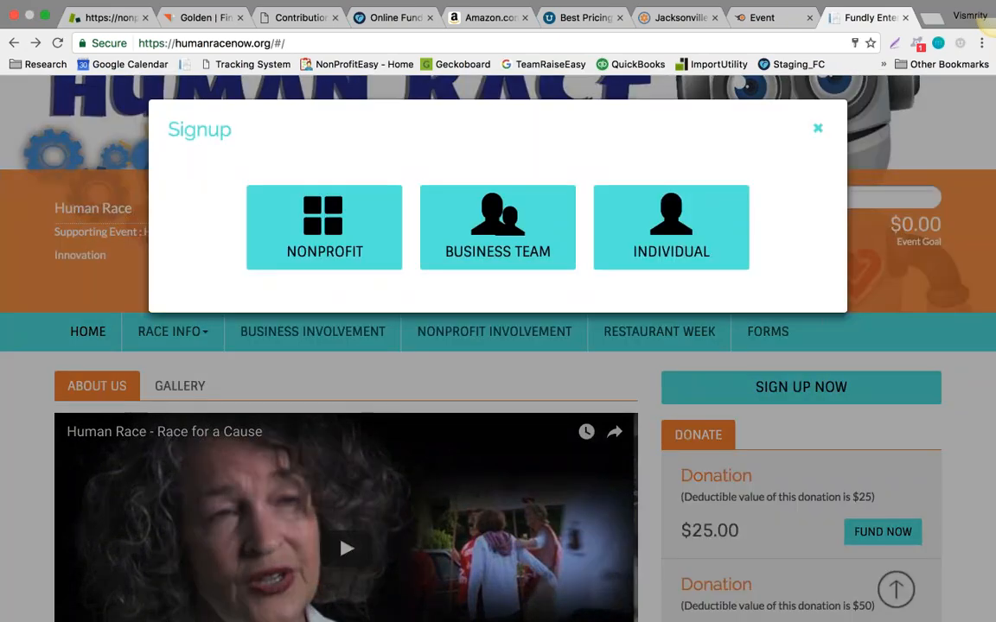
left_click(324, 228)
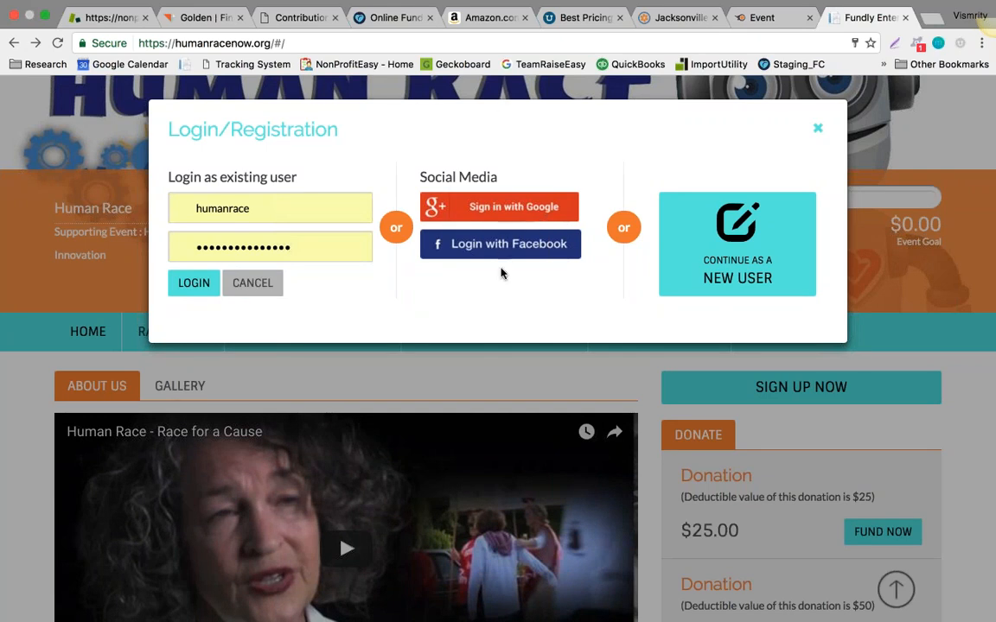
left_click(782, 283)
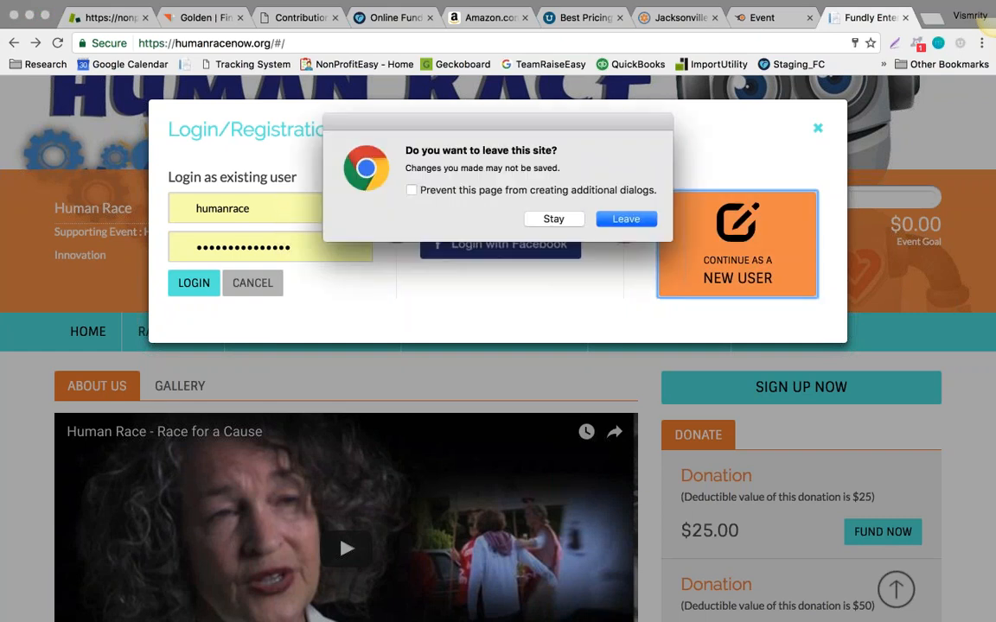
left_click(638, 221)
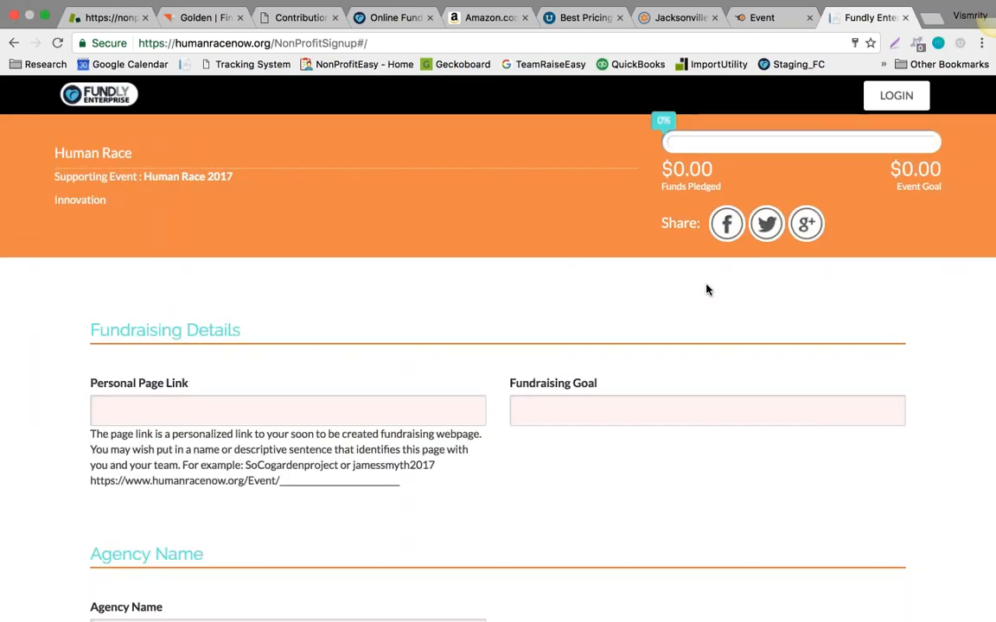
Step: Examine the Fundraising Details section, including the format and example for the personal page link
scroll(707, 290, "down", 2)
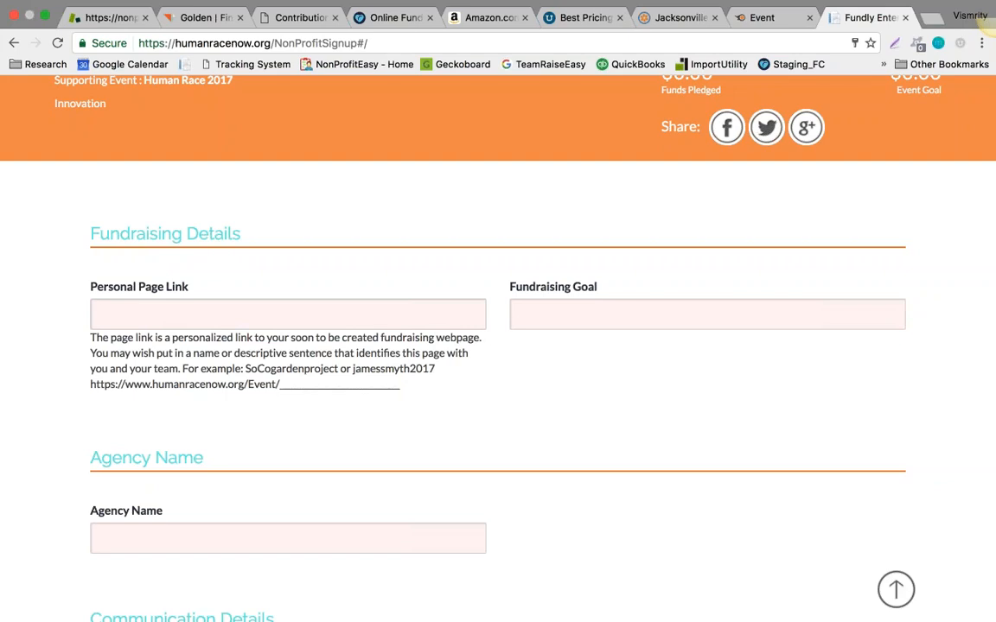
scroll(498, 346, "down", 3)
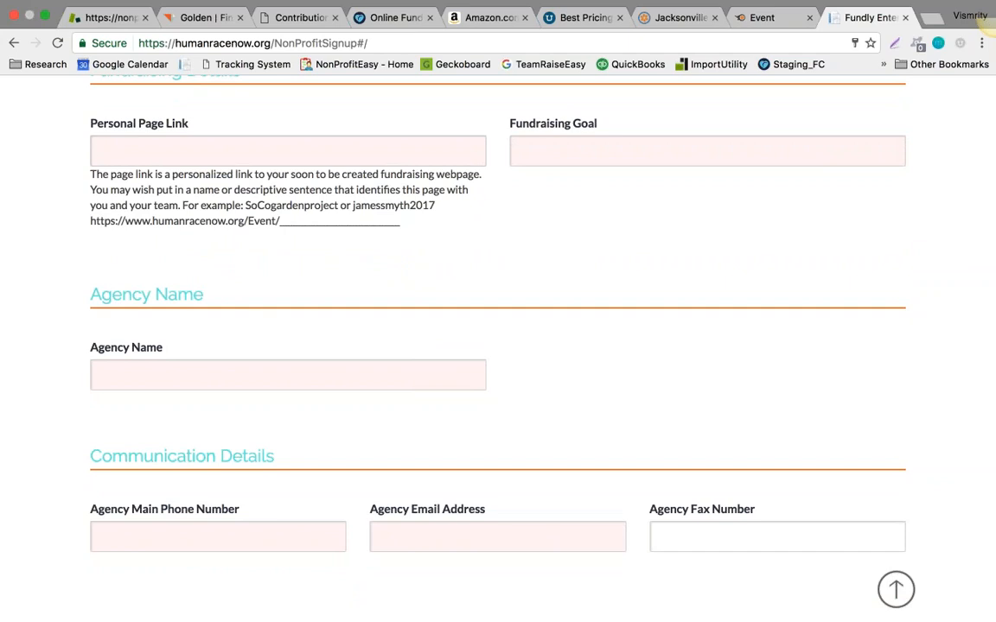
scroll(102, 615, "up", 5)
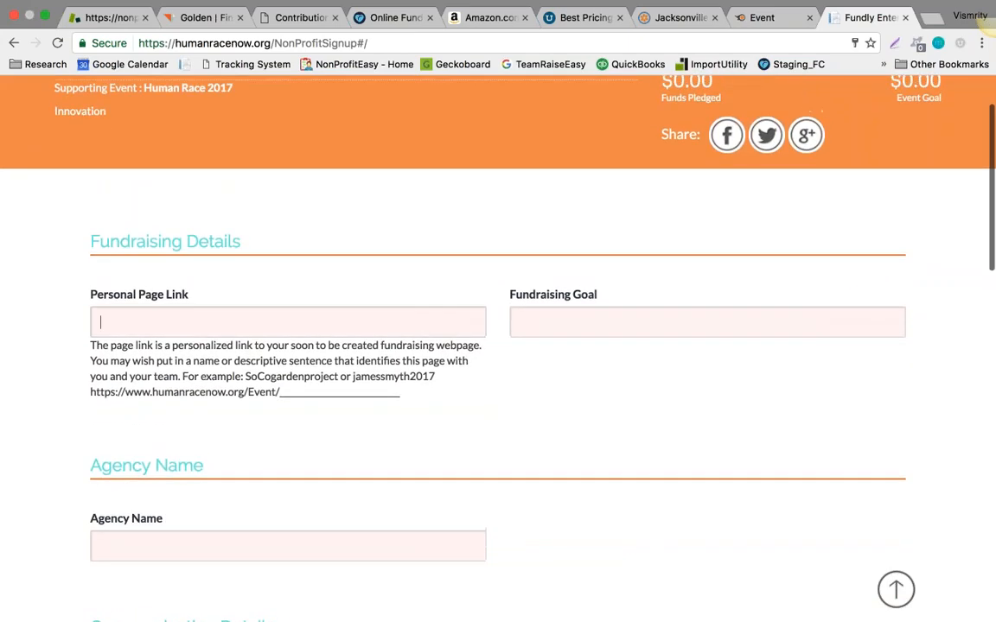
scroll(102, 615, "down", 1)
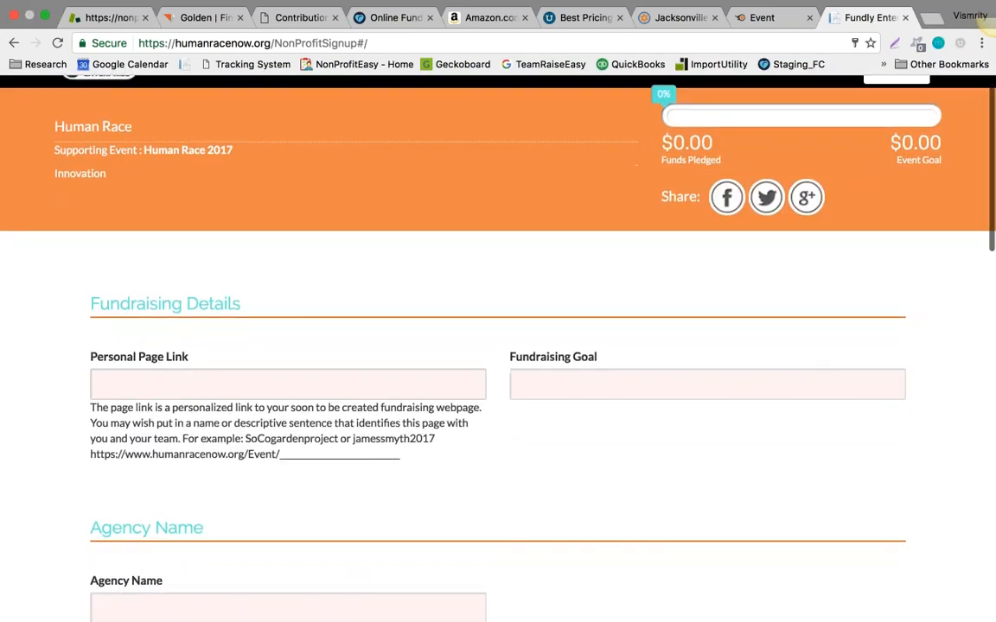
scroll(181, 387, "down", 2)
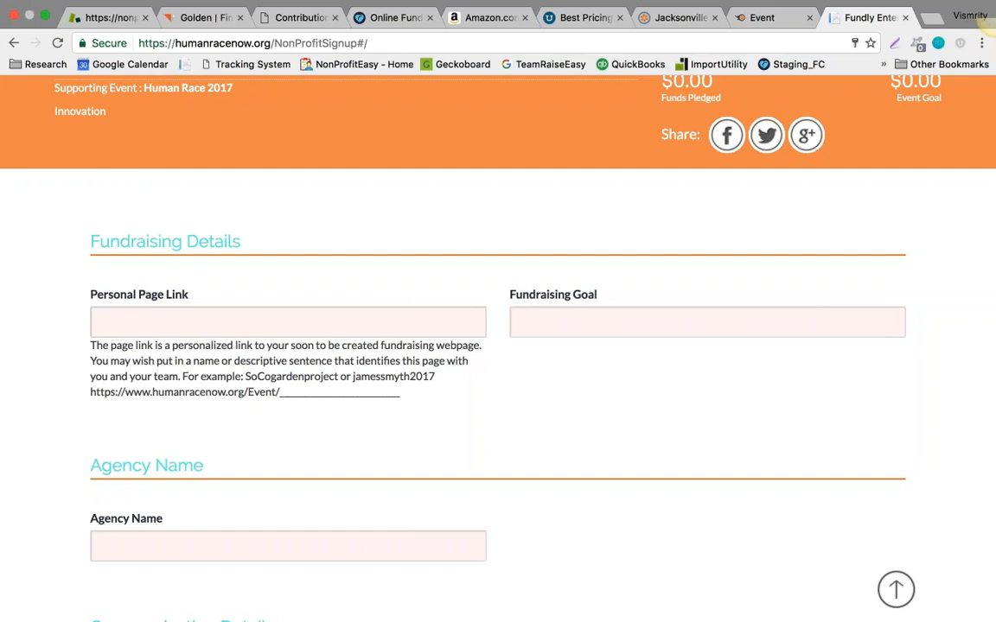
left_click_drag(88, 393, 256, 400)
left_click(256, 400)
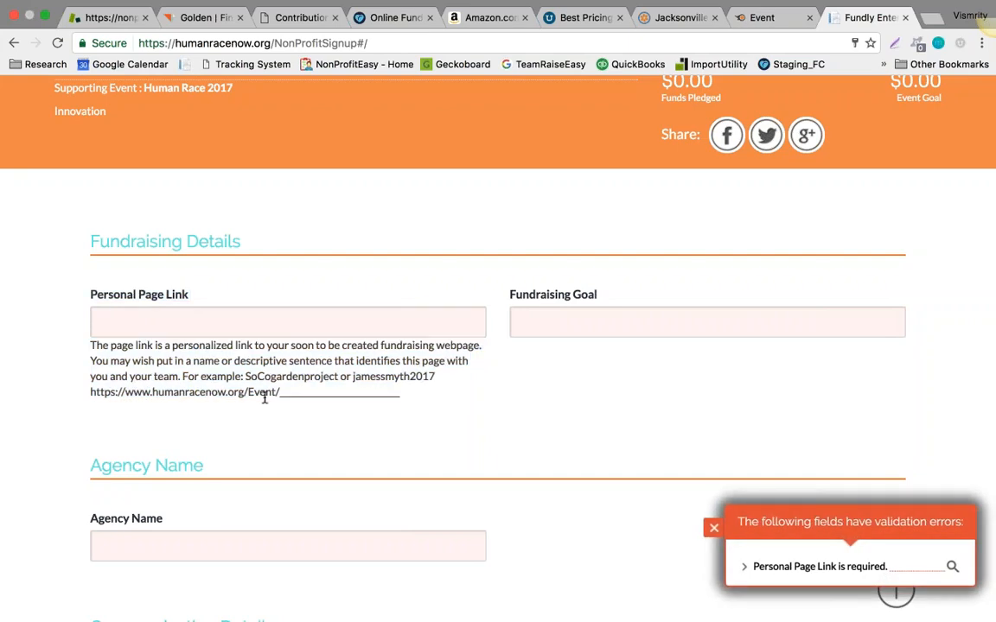
left_click_drag(392, 392, 344, 390)
Step: Try out a Personal Page Link starting with "agency", clear the field, and point out the link's blank ending
left_click(285, 322)
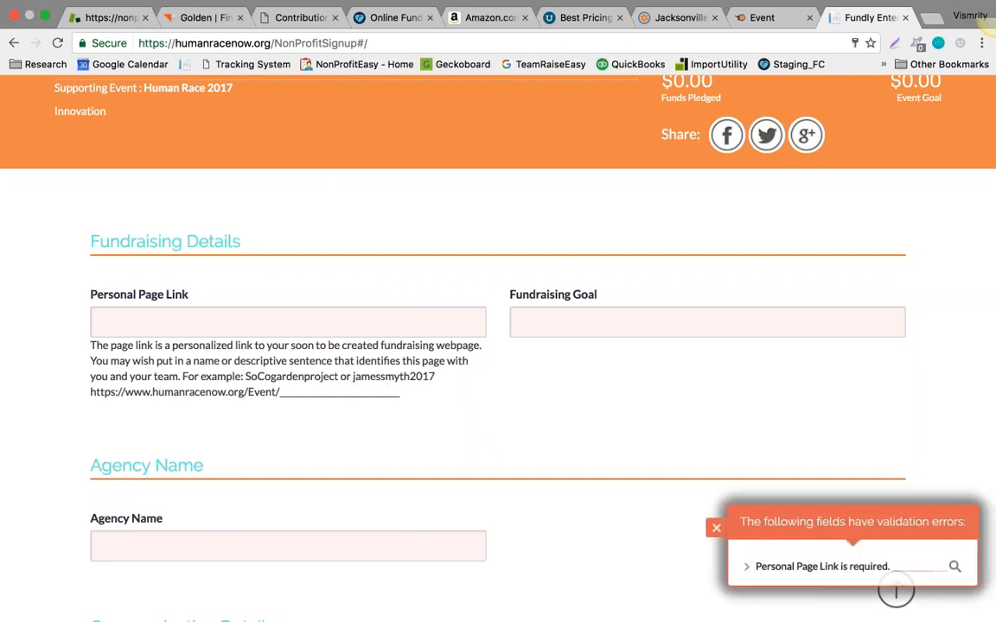
type("agency")
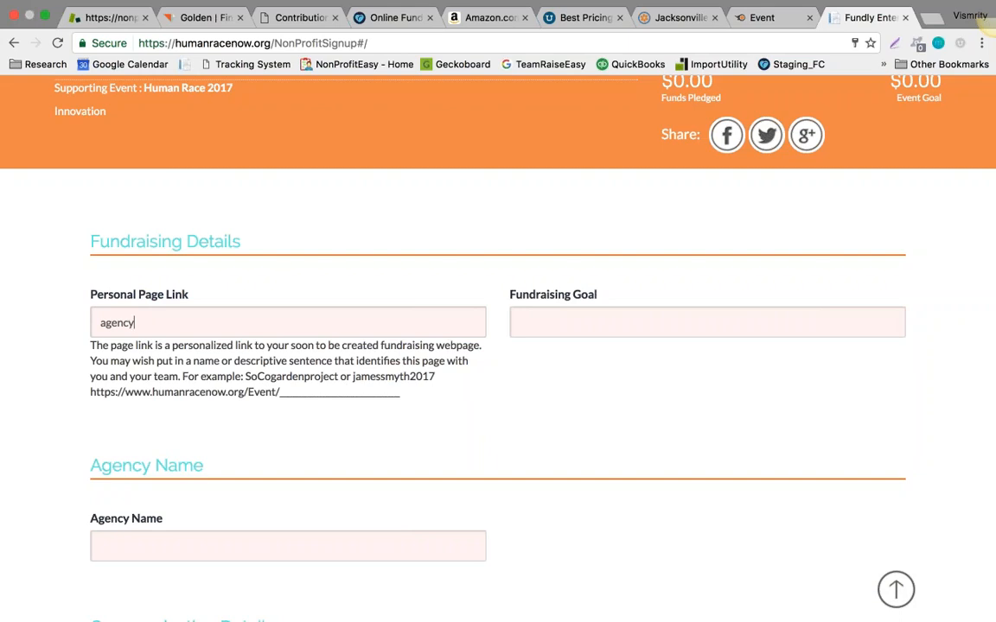
type("twobe")
left_click_drag(193, 331, 35, 314)
key("BackSpace")
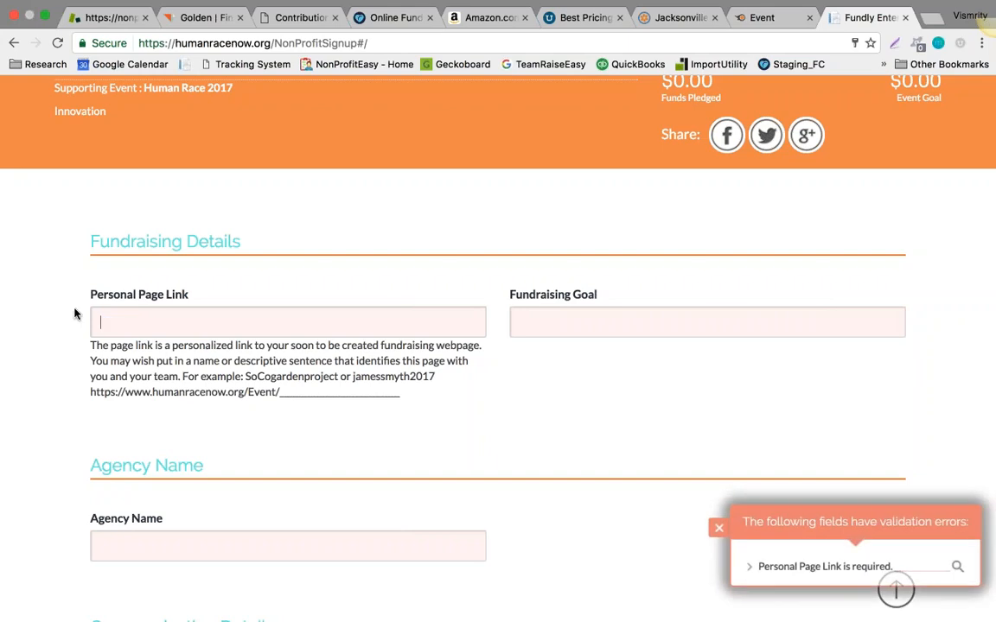
left_click(709, 529)
left_click(242, 317)
type("ww")
key("BackSpace")
key("BackSpace")
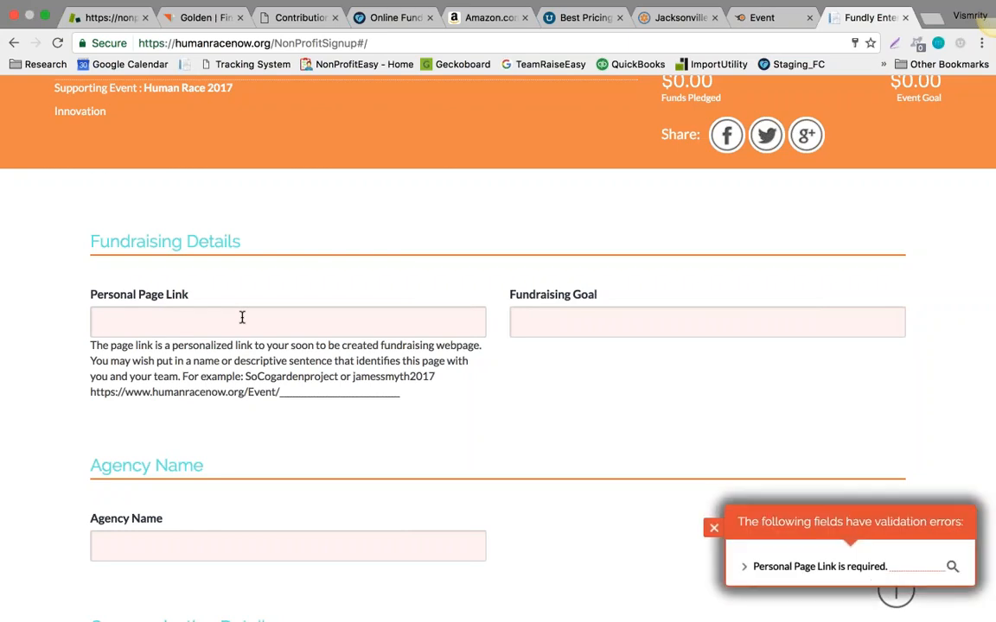
left_click_drag(291, 392, 383, 391)
left_click(384, 393)
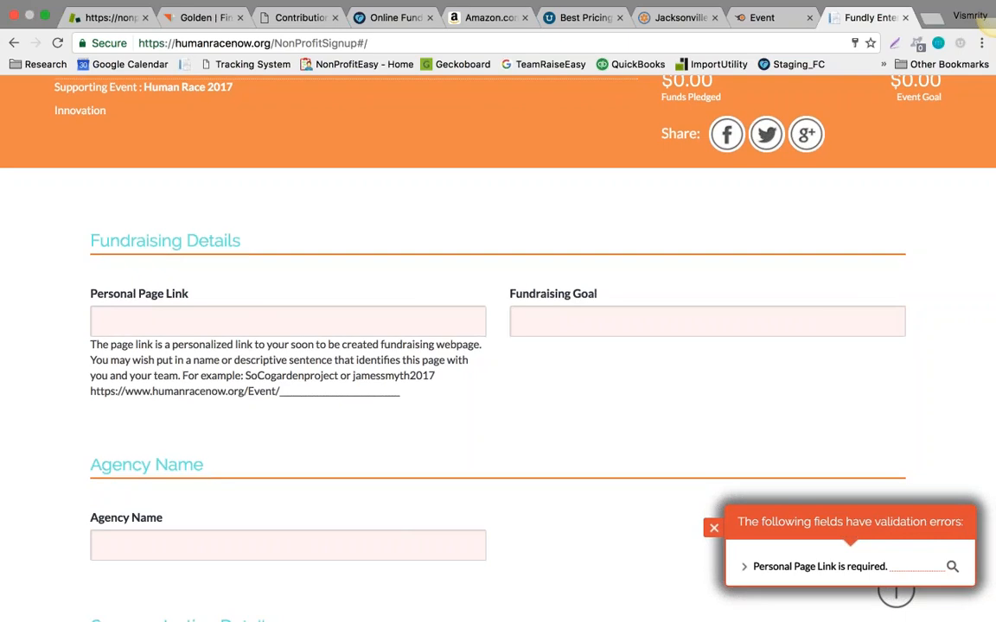
Step: Examine the Communication Details and event coordinator fields, comparing the agency email address with the primary contact email
scroll(583, 349, "down", 5)
scroll(179, 297, "down", 3)
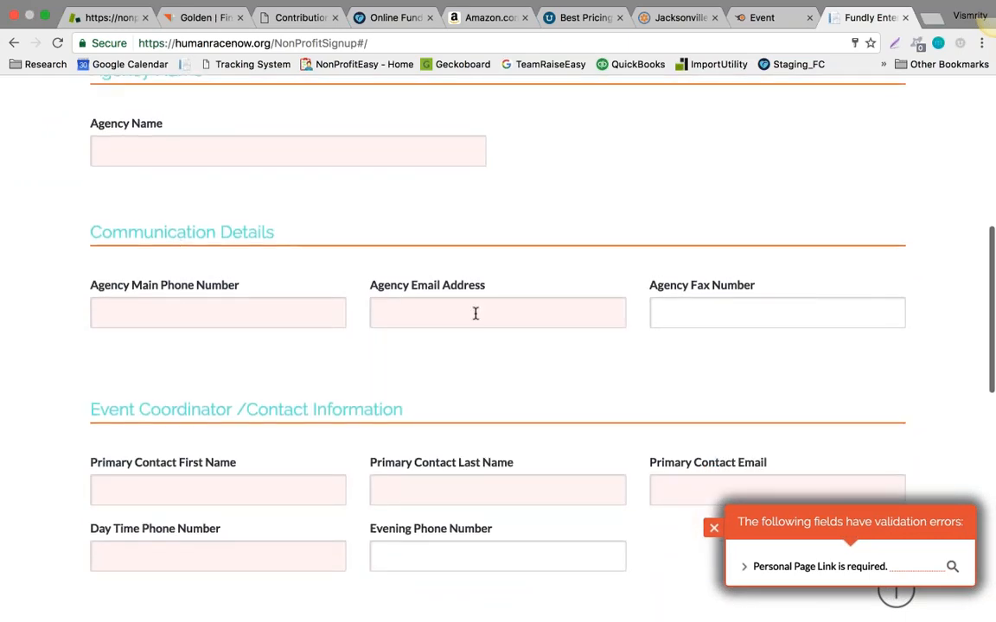
scroll(476, 313, "down", 1)
left_click(432, 295)
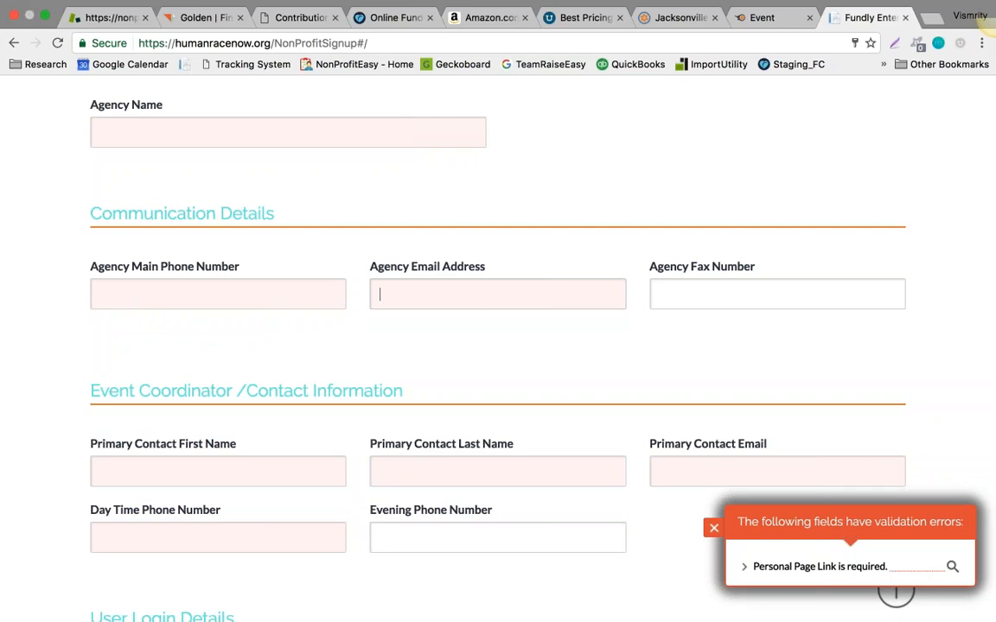
left_click(464, 296)
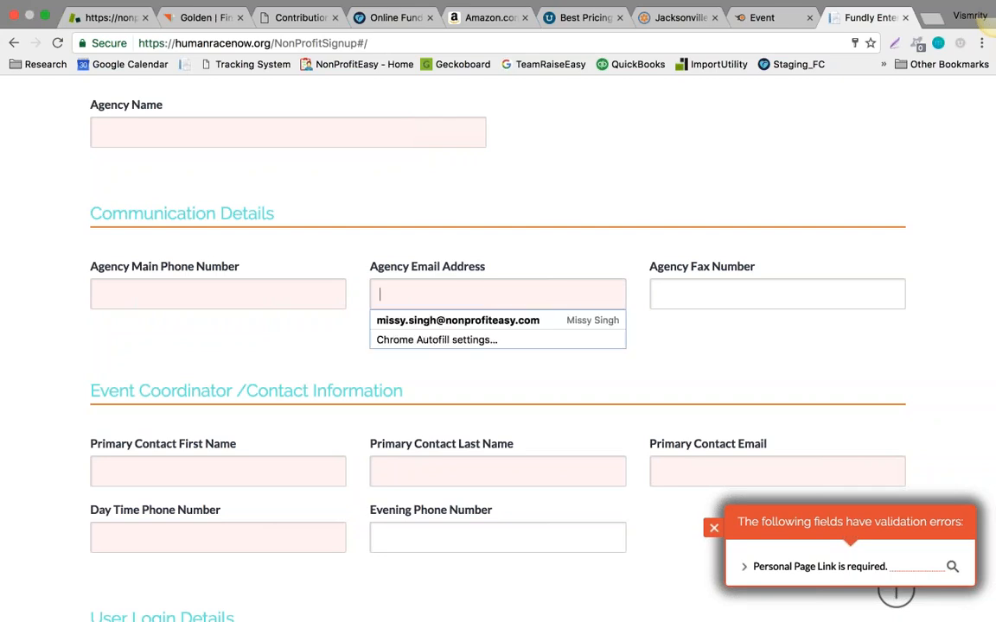
left_click(532, 381)
left_click(689, 469)
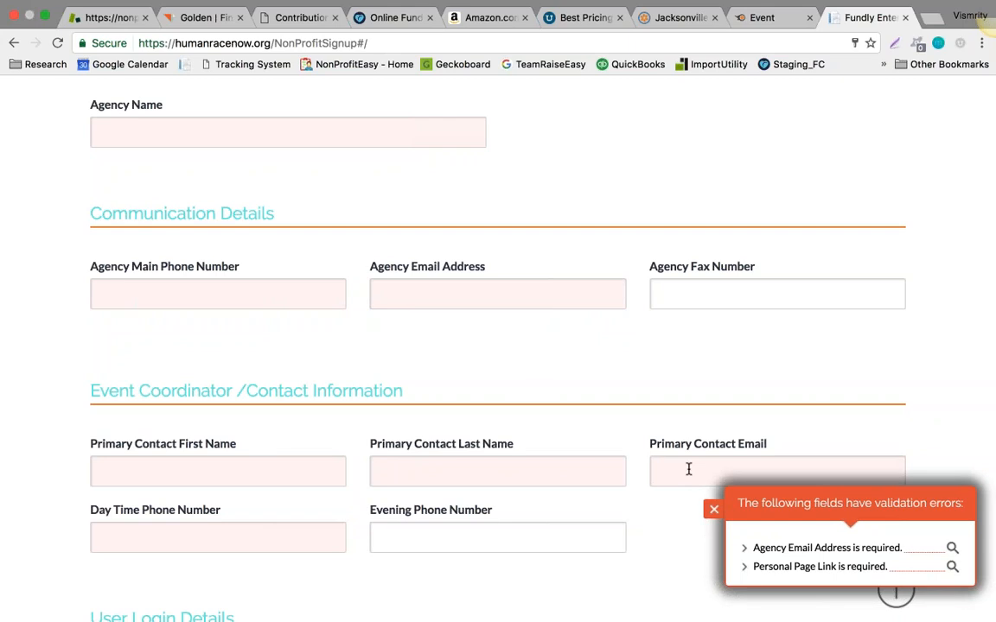
left_click(713, 511)
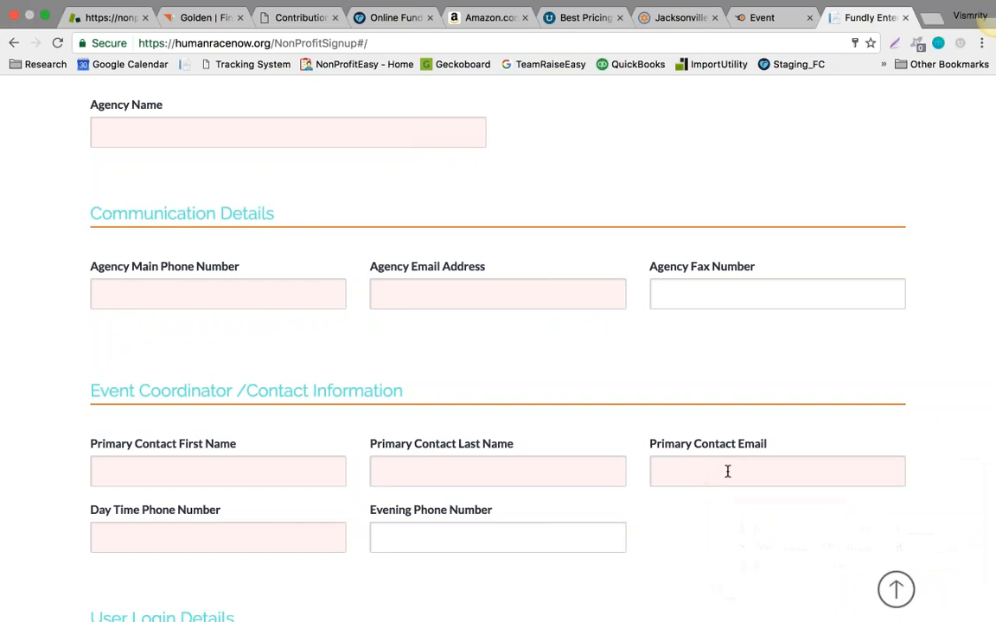
left_click(408, 290)
Step: Examine the form's contact phone fields, User Login Details and agreement options without filling them in
scroll(498, 346, "down", 3)
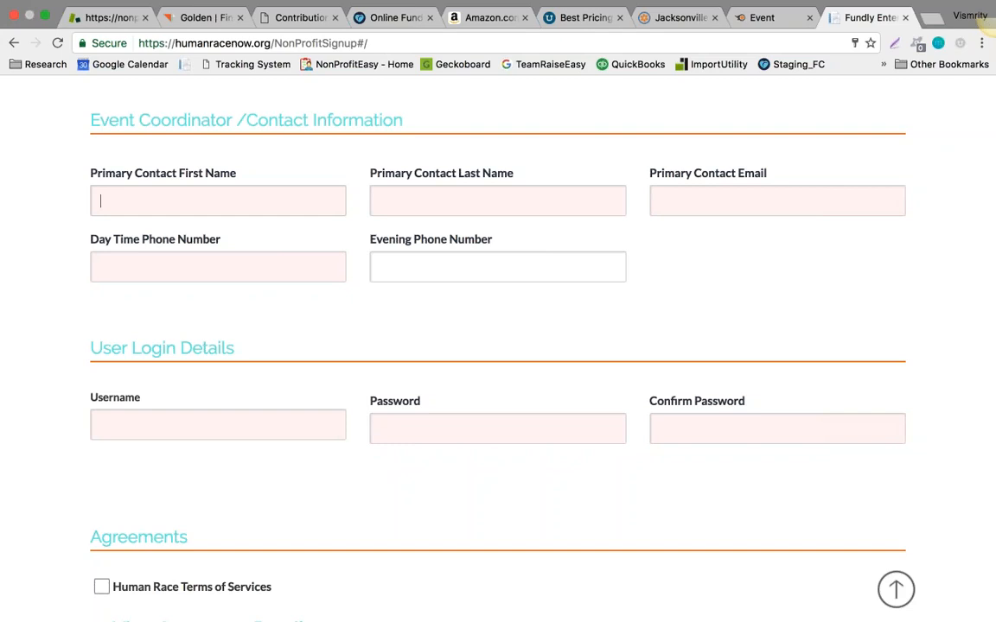
left_click(493, 273)
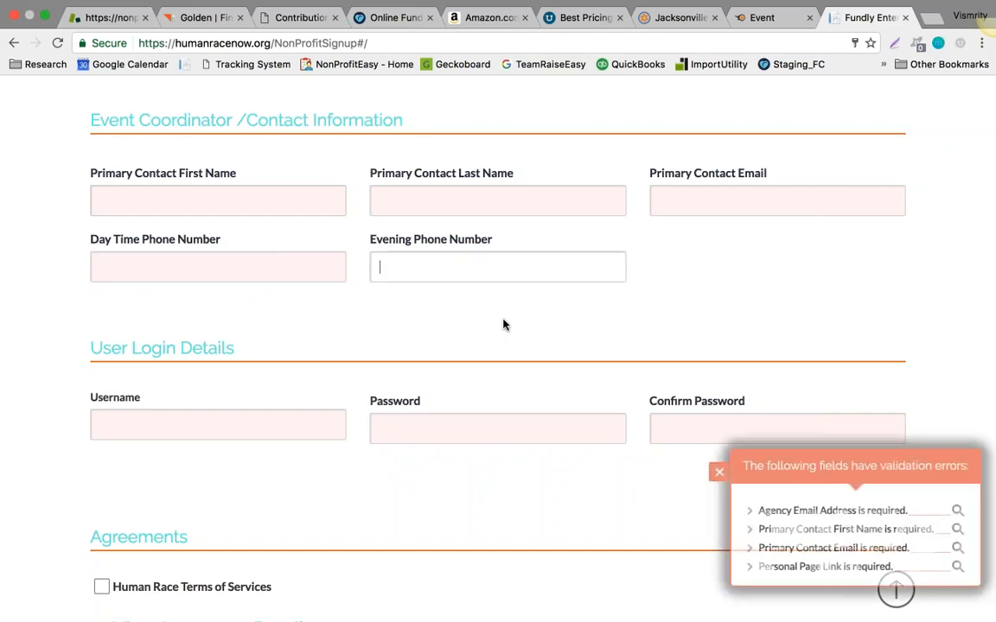
left_click(535, 475)
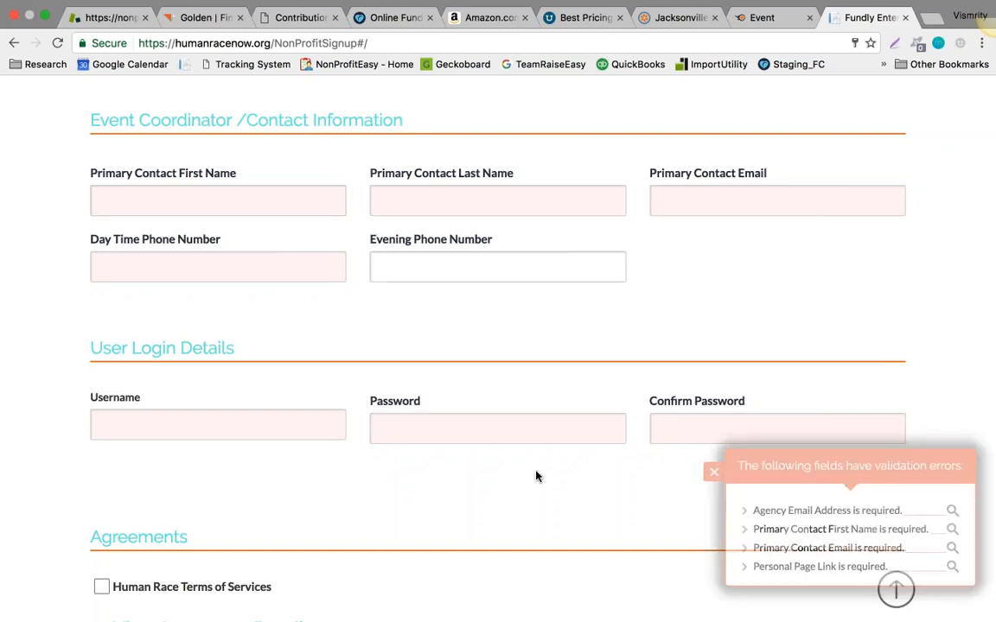
scroll(535, 476, "down", 2)
scroll(535, 476, "down", 1)
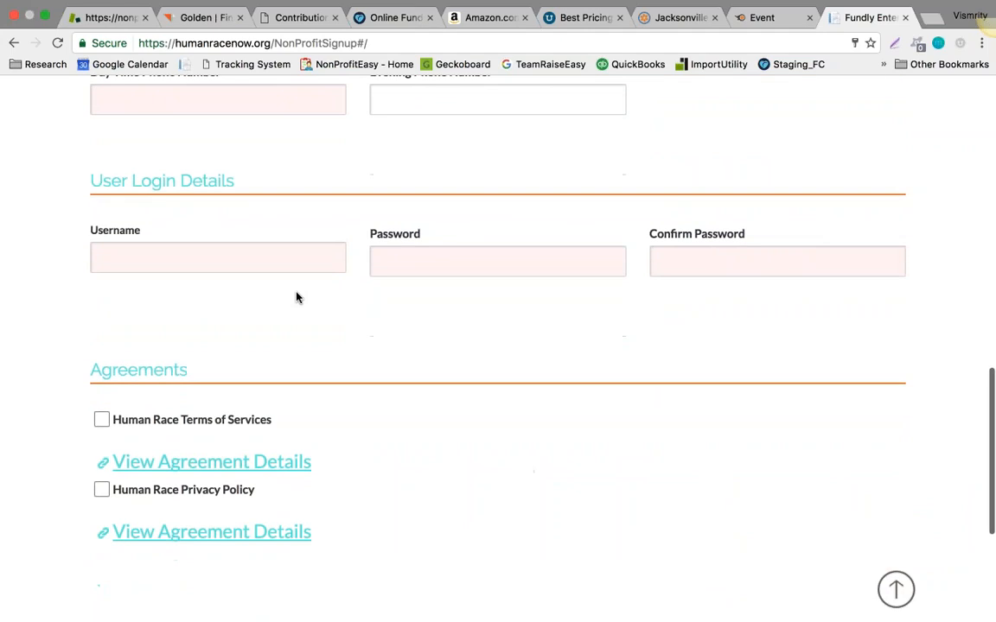
left_click(283, 266)
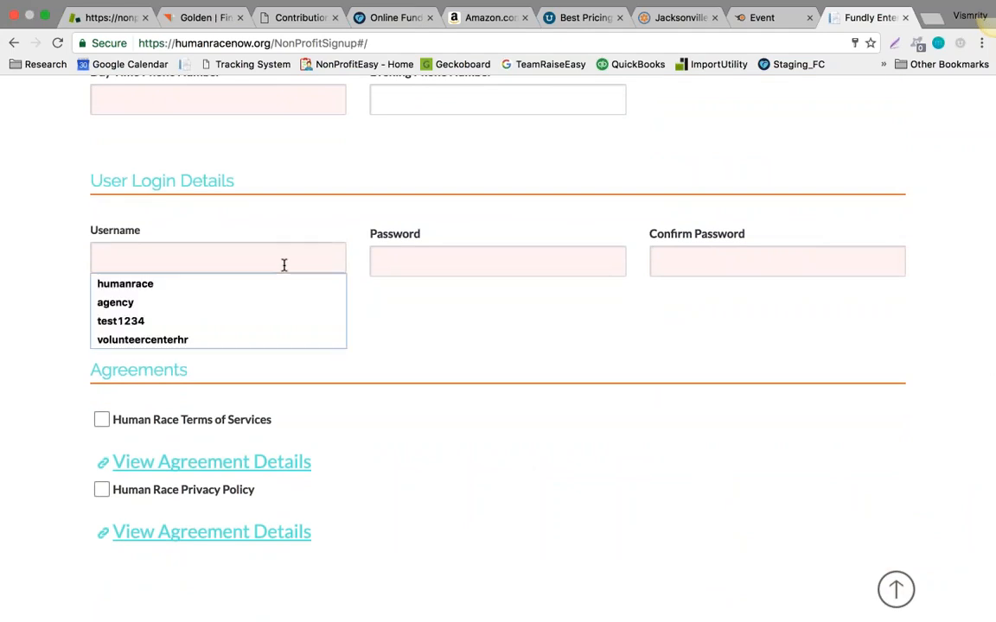
key("Return")
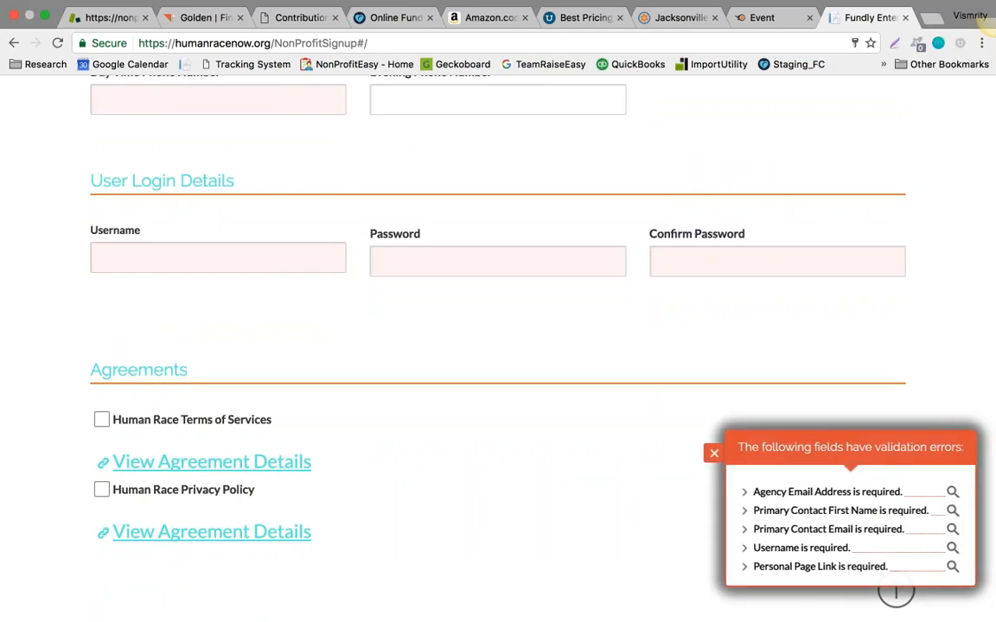
Step: Examine the Agreements and Tax Id sections at the end of the signup form and review its other sections again
scroll(295, 386, "down", 4)
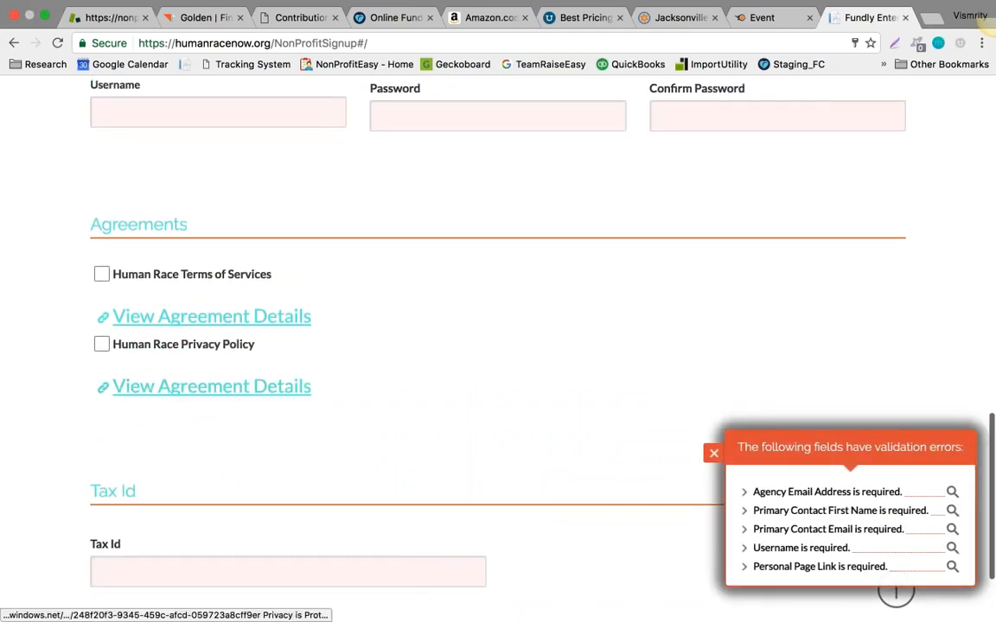
scroll(478, 371, "down", 3)
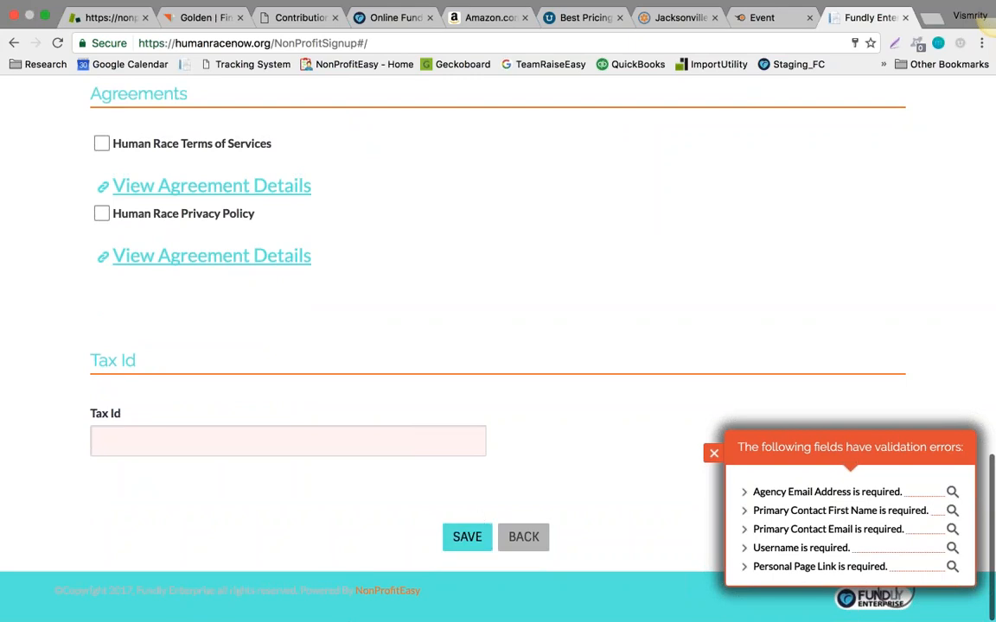
scroll(558, 404, "up", 4)
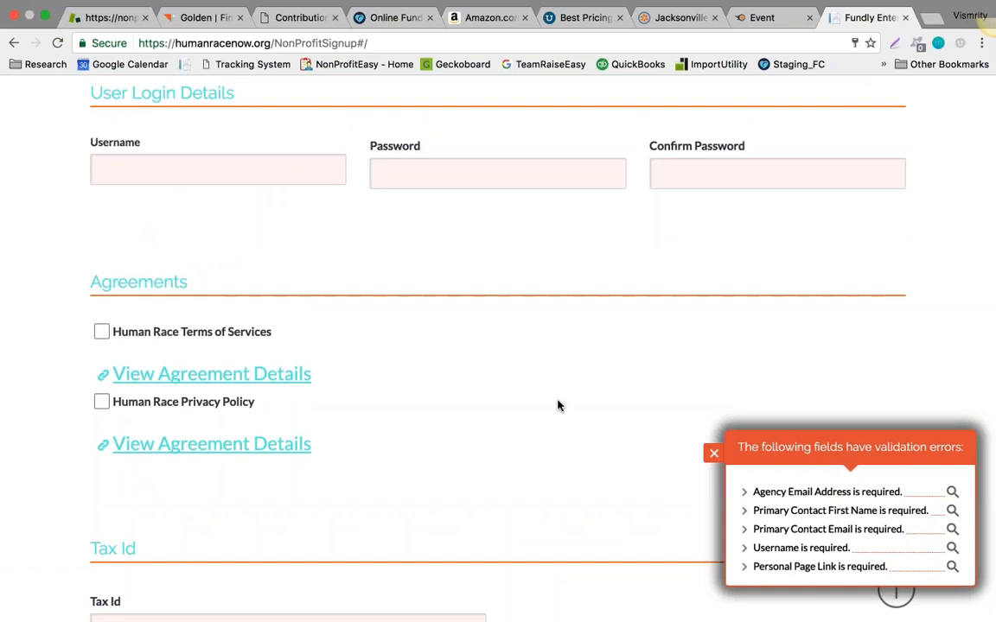
scroll(779, 267, "up", 5)
scroll(498, 346, "up", 1)
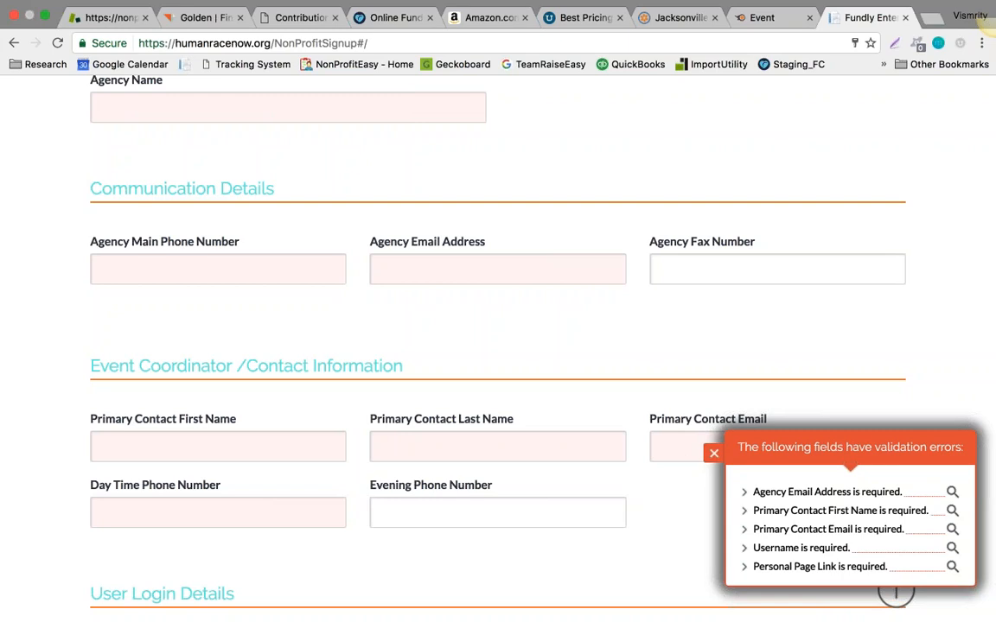
scroll(602, 338, "down", 3)
scroll(602, 338, "up", 3)
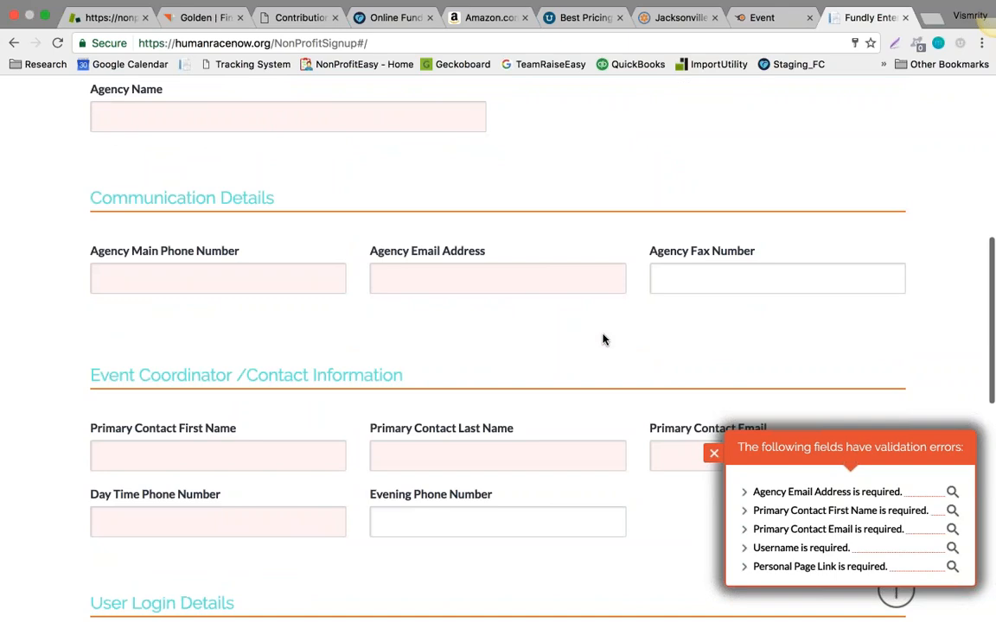
scroll(602, 338, "up", 5)
scroll(602, 338, "down", 3)
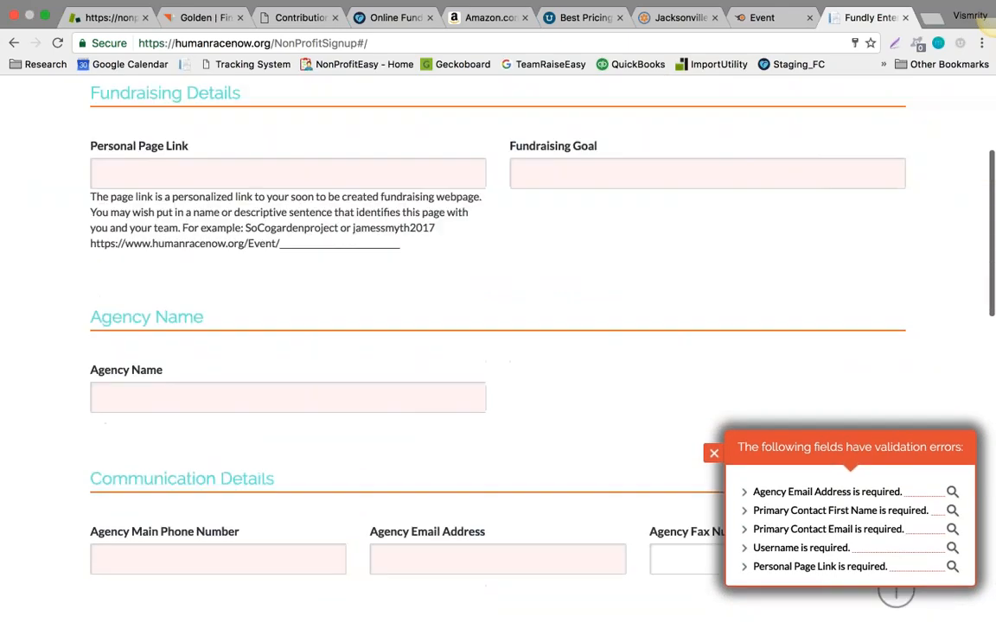
scroll(628, 264, "down", 5)
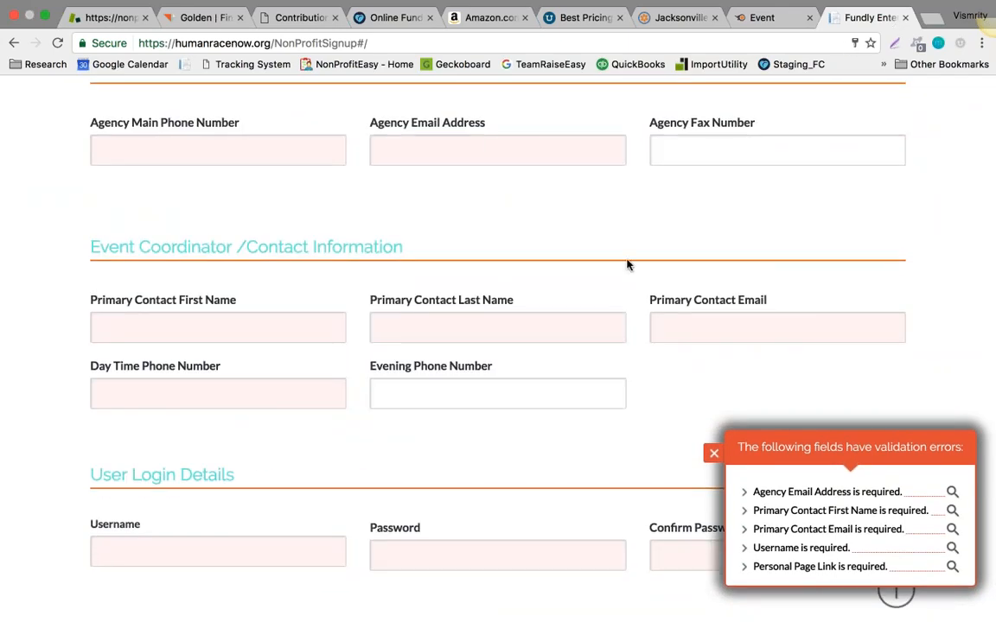
scroll(628, 265, "down", 7)
scroll(628, 265, "up", 12)
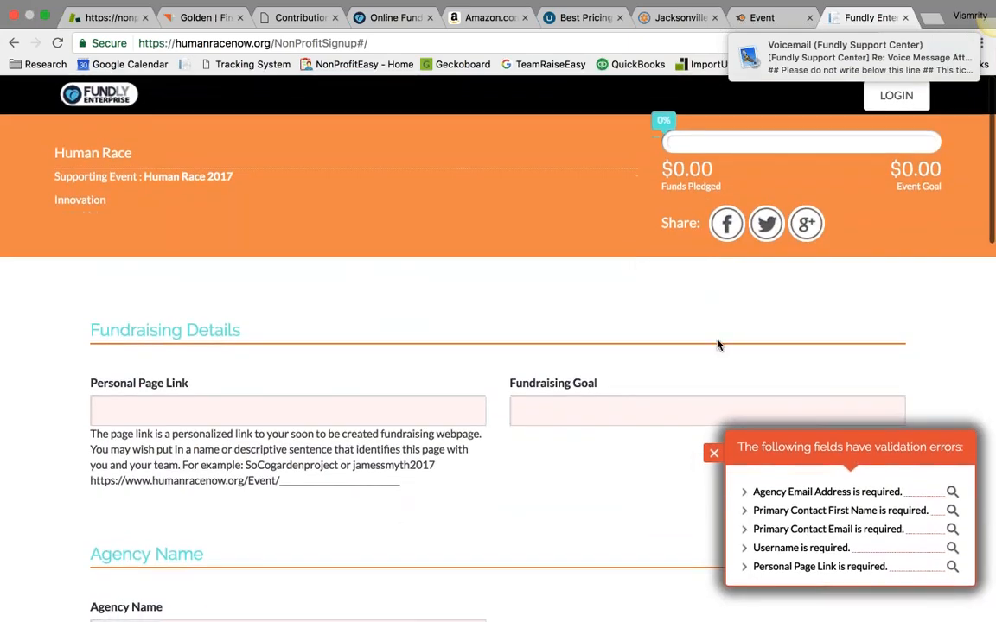
Step: Leave the nonprofit signup page without saving and open fundlyenterprise.com in a new browser tab
left_click(904, 18)
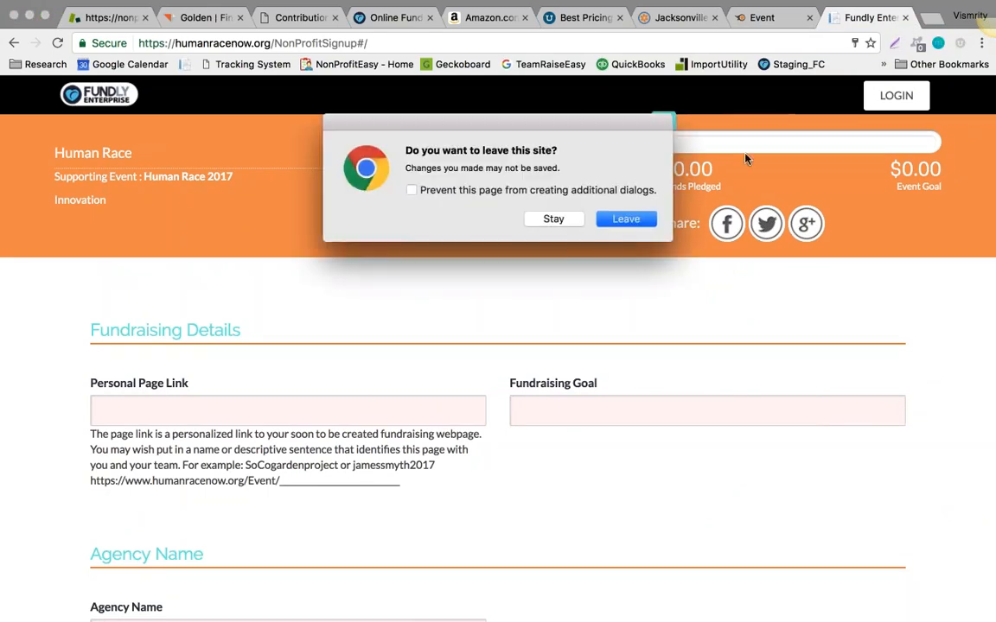
left_click(652, 223)
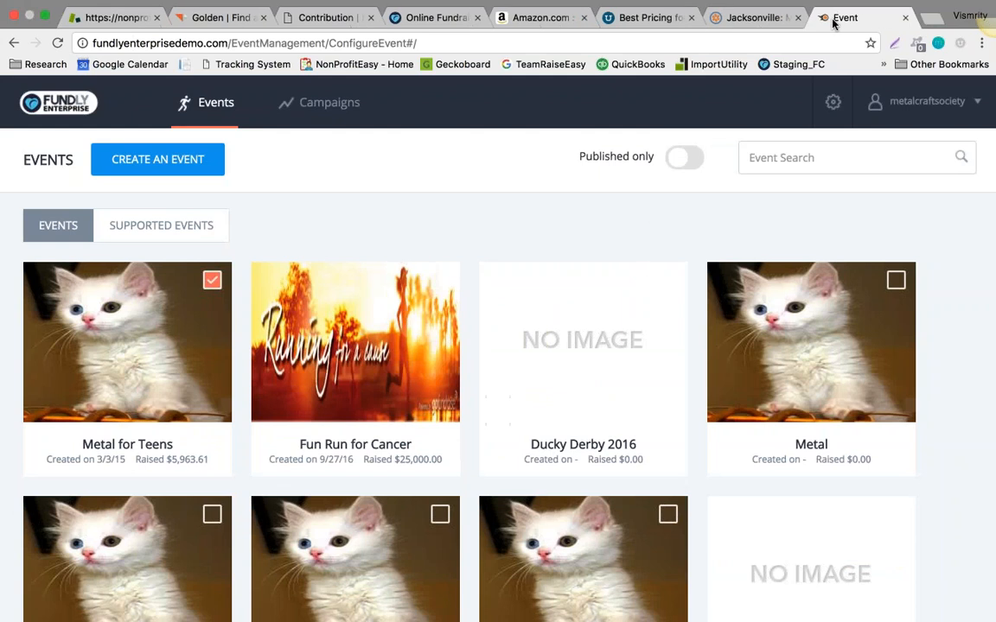
left_click(754, 20)
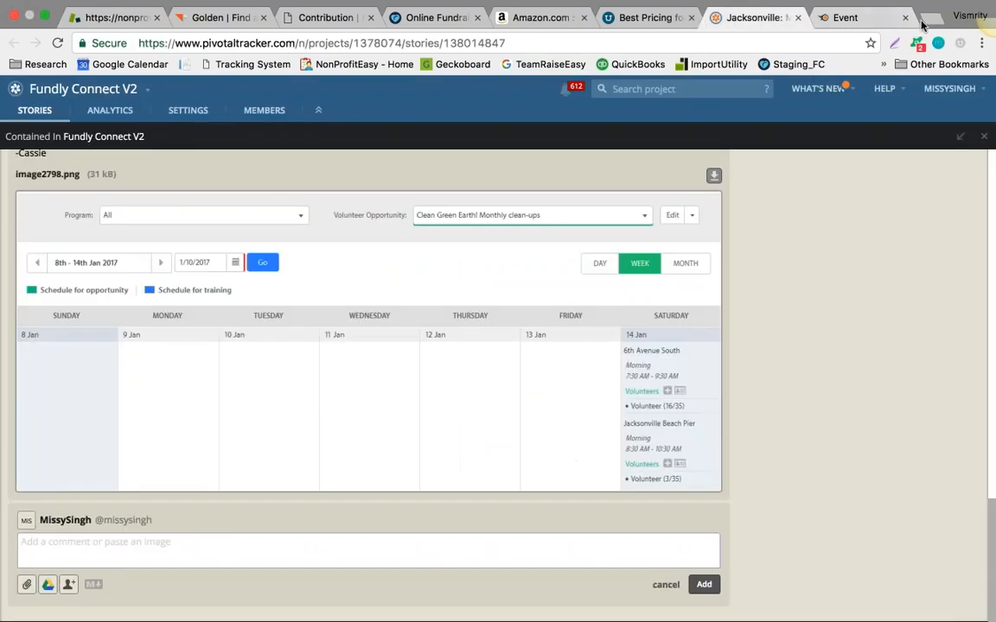
key("ctrl+t")
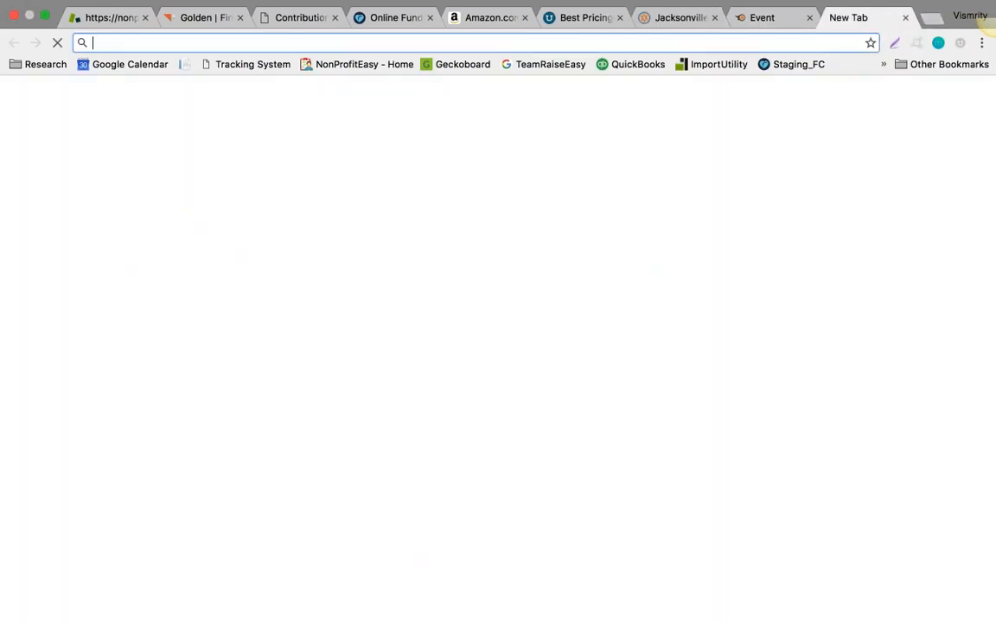
type("fun")
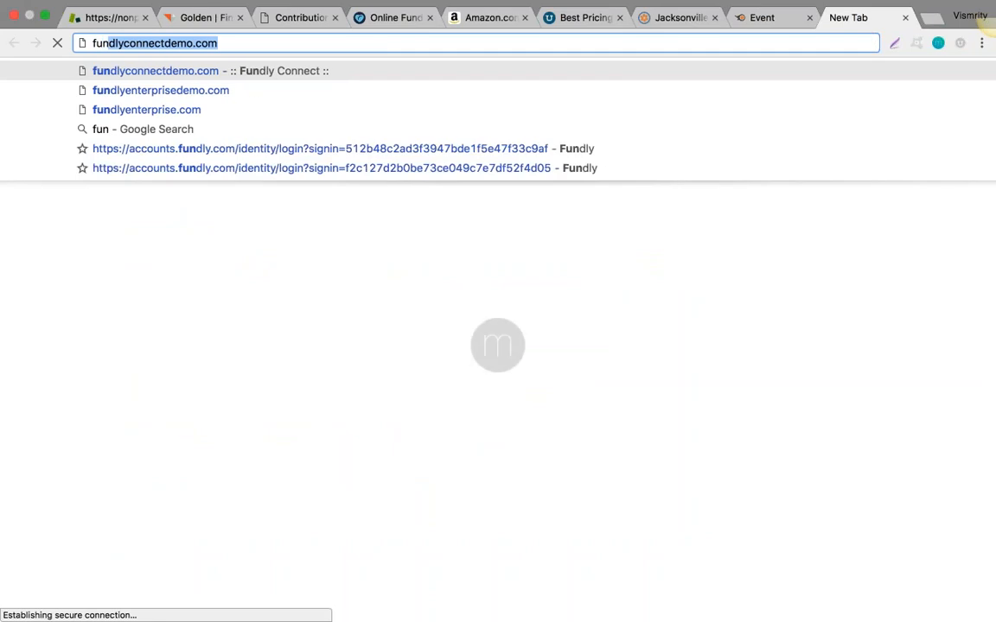
type("dlye")
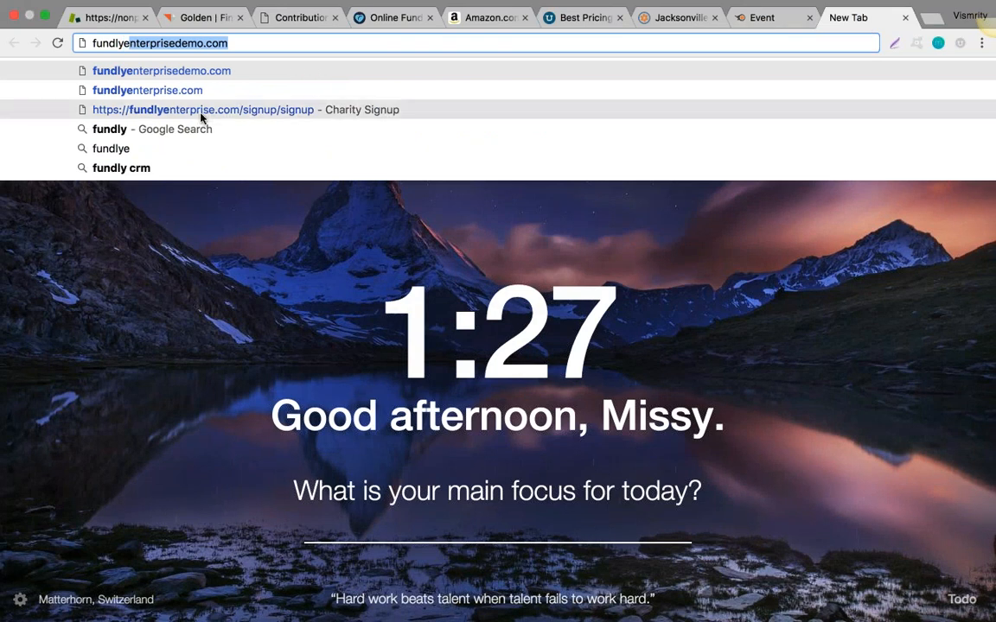
left_click(177, 90)
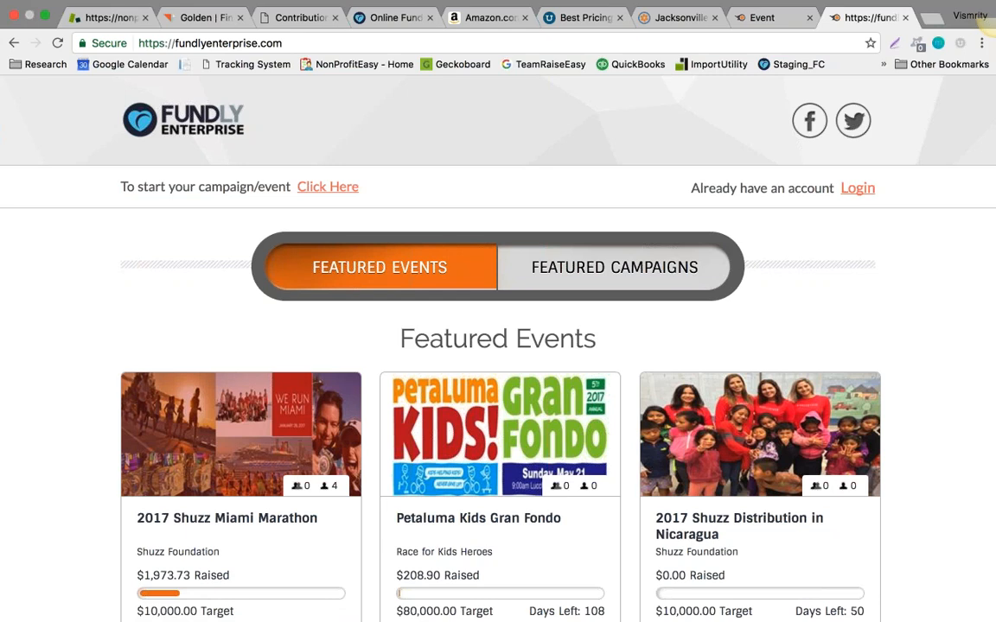
Step: Log in to the agency account by entering its username and the account password
left_click(855, 187)
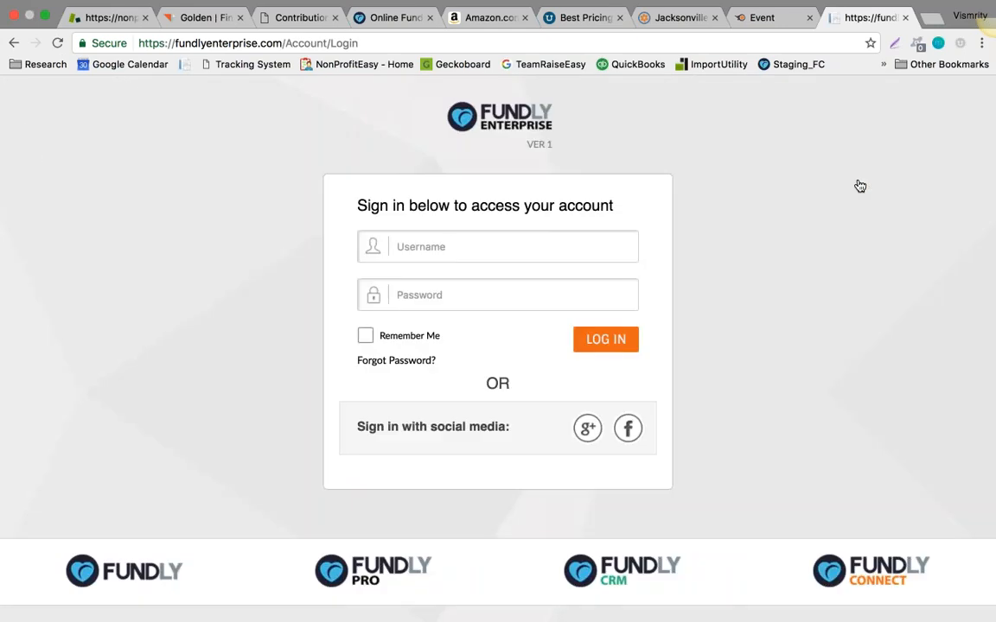
left_click(471, 245)
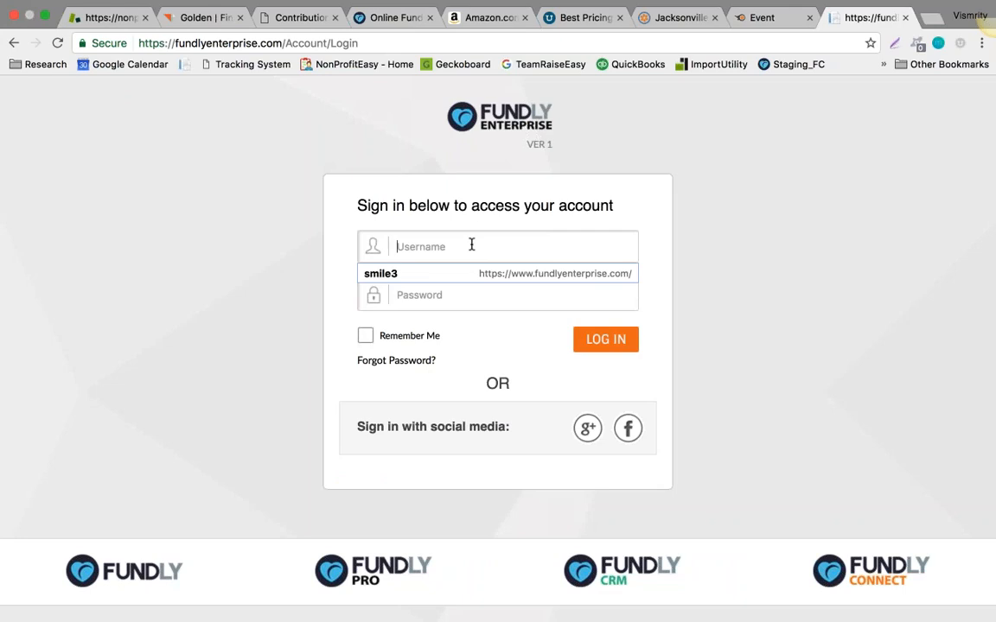
type("age")
left_click(459, 276)
key("Tab")
type("•")
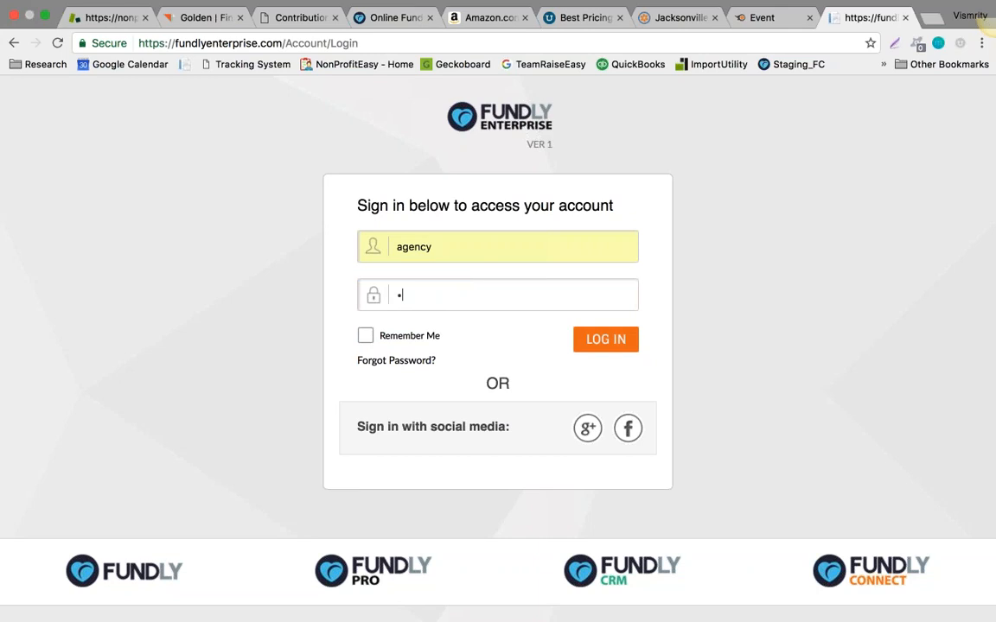
type("•••••")
left_click_drag(435, 293, 359, 292)
type("••••••")
key("Return")
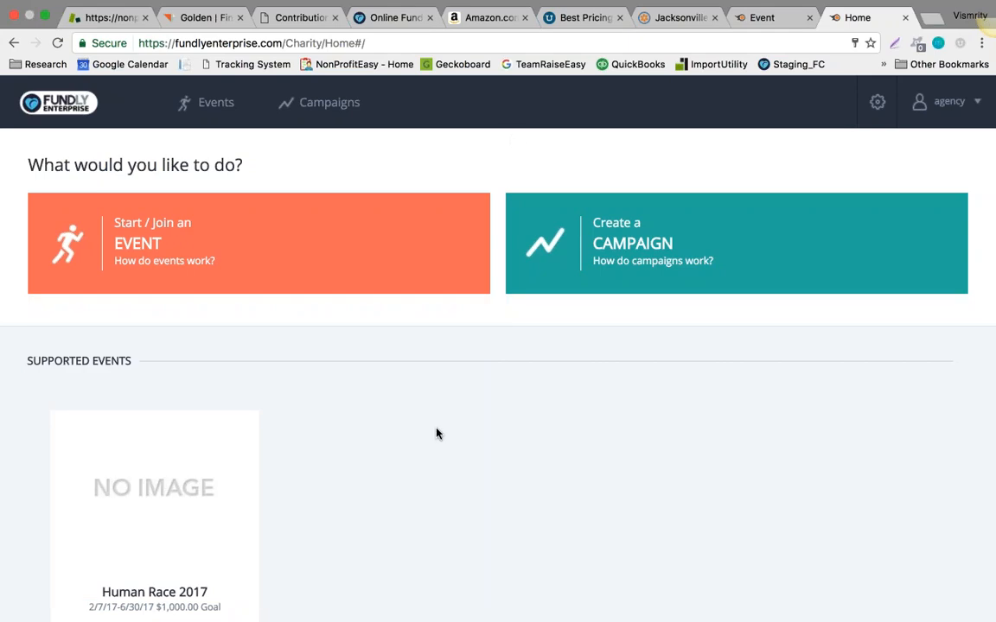
Step: Open the supported event Human Race 2017 for editing and review its Event Overview story editor and display options
scroll(436, 434, "down", 1)
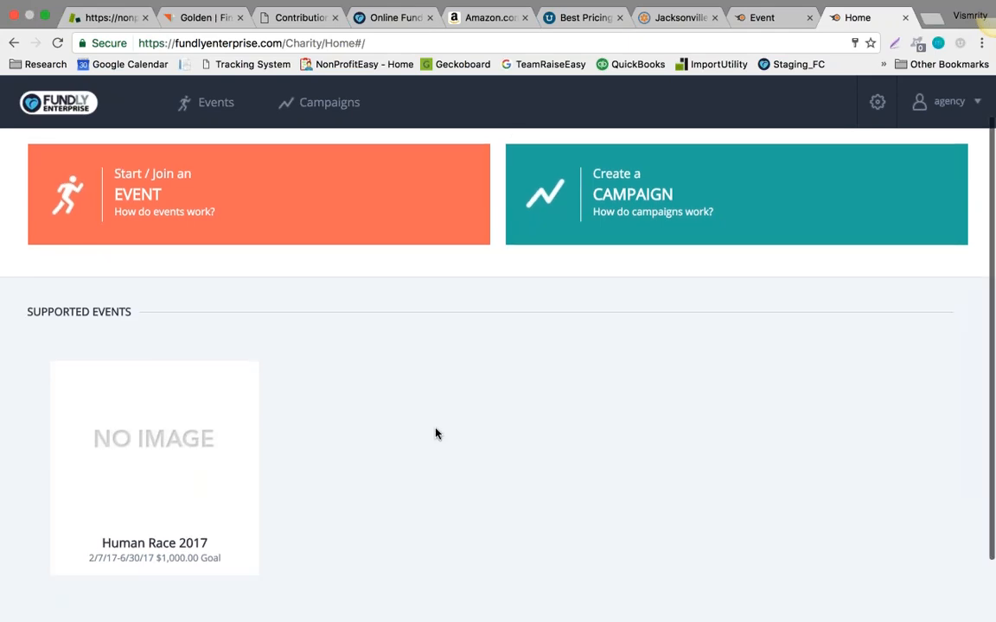
scroll(435, 434, "down", 1)
mouse_move(133, 407)
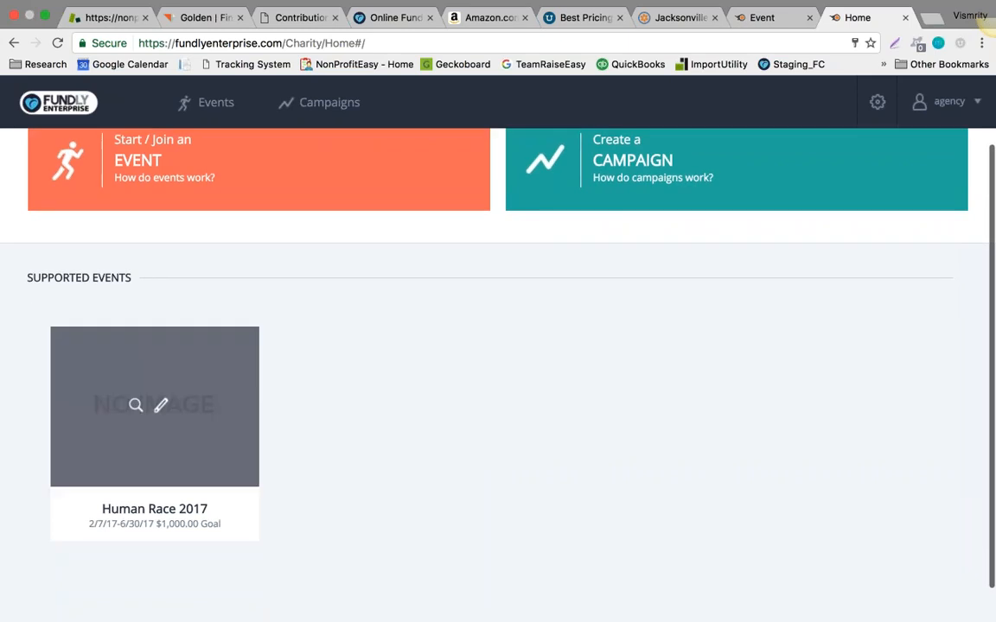
left_click(169, 420)
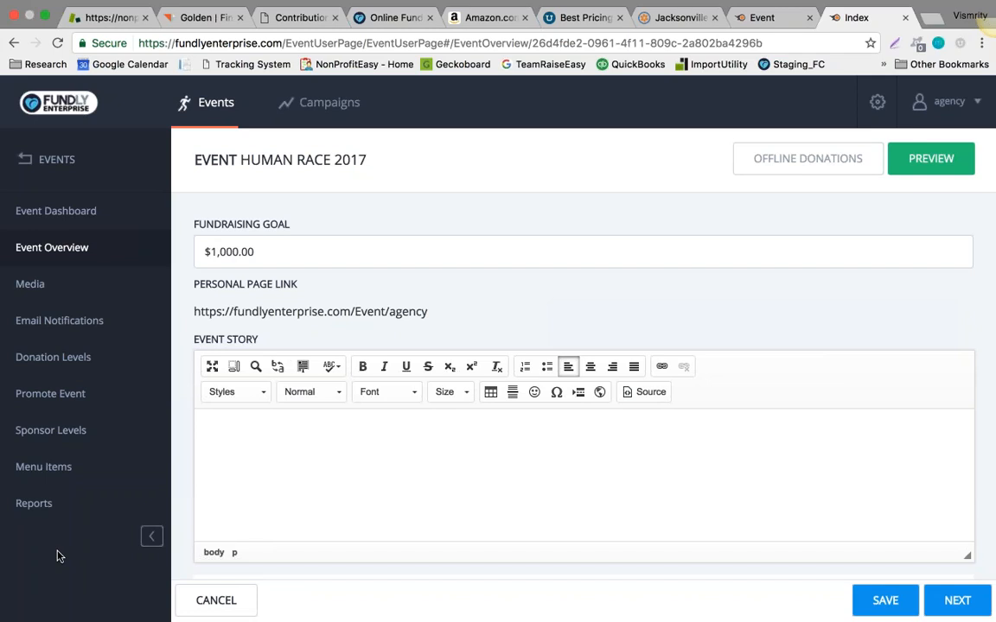
scroll(351, 471, "down", 1)
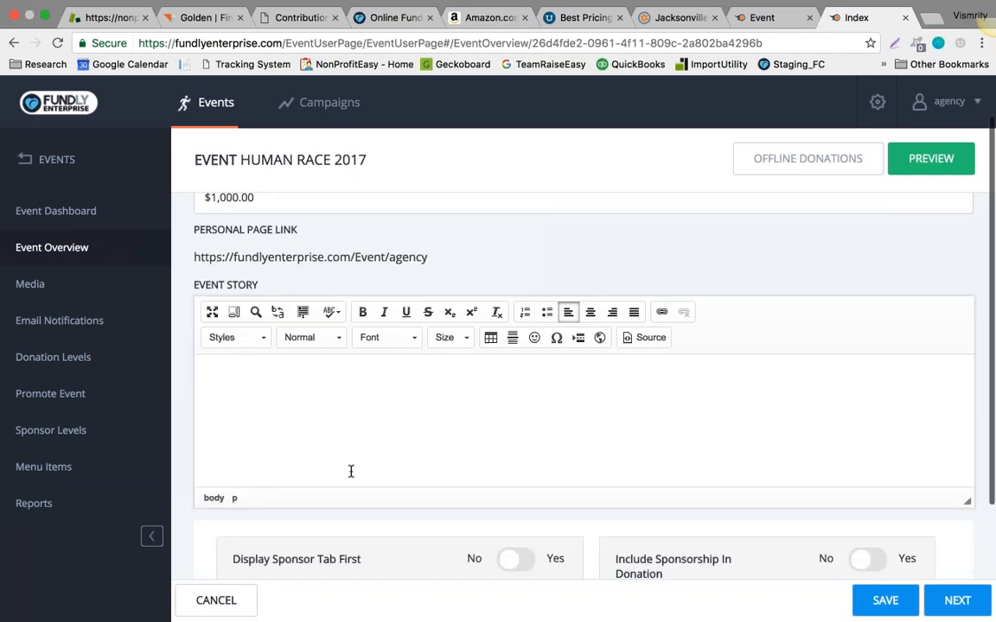
scroll(351, 471, "down", 3)
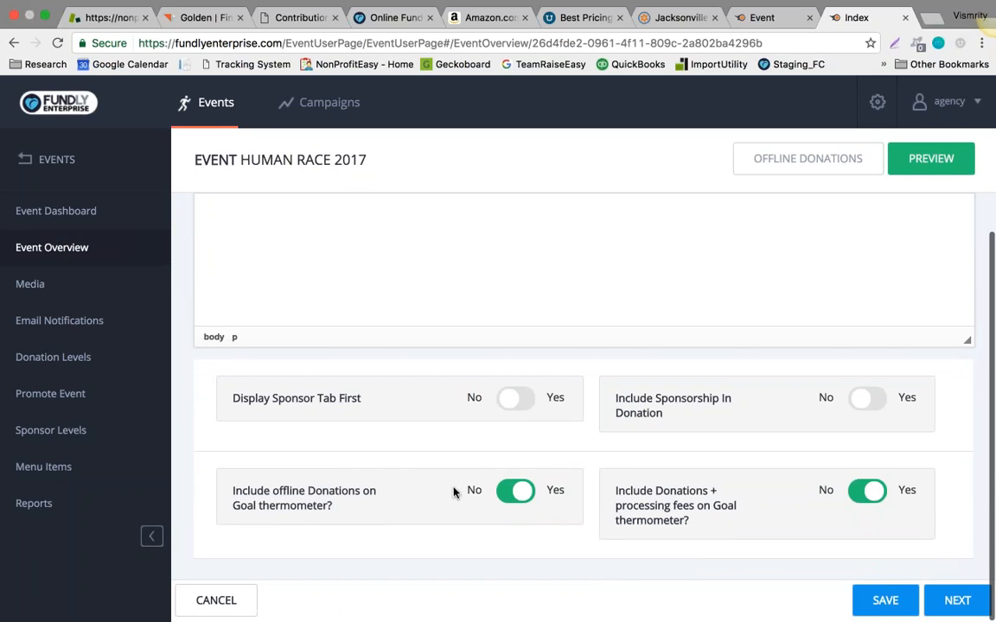
Step: Examine the event's Email Notifications, from Attendee Signup Notification through Team Signup Notification, including their audiences
left_click(67, 322)
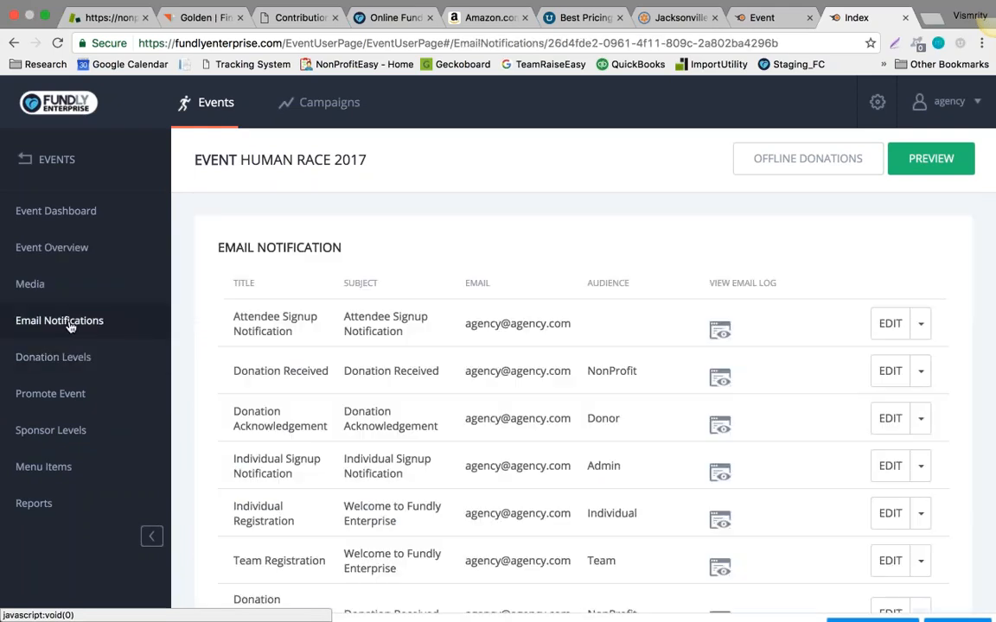
scroll(570, 415, "down", 3)
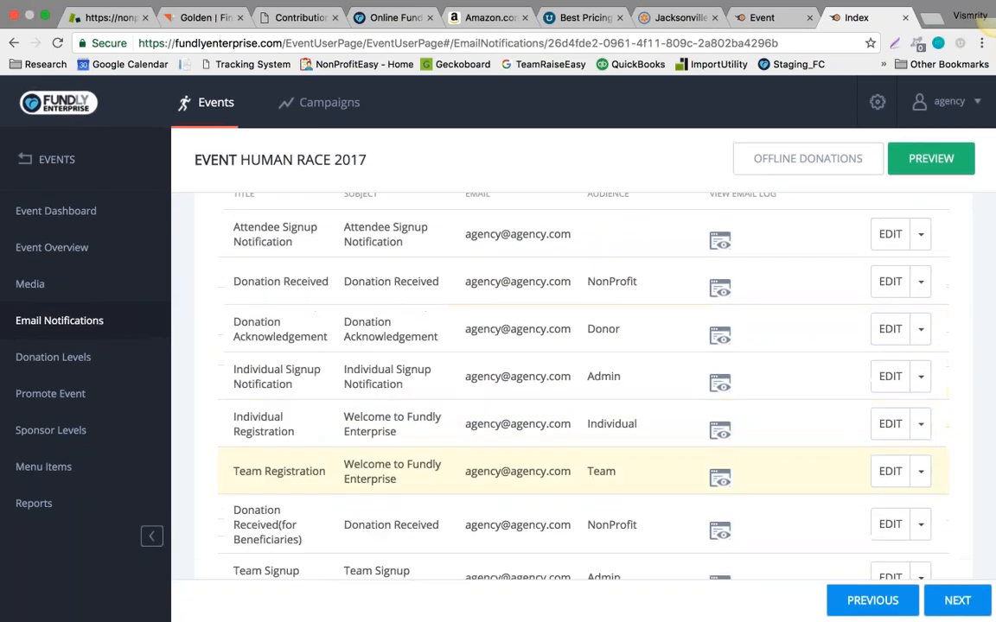
scroll(571, 406, "down", 3)
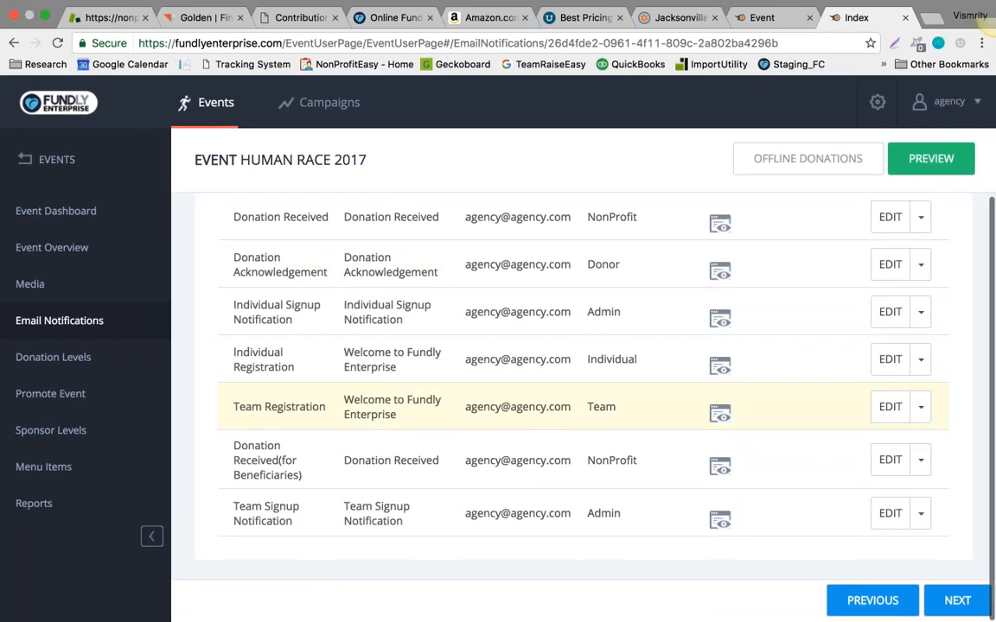
scroll(285, 406, "up", 3)
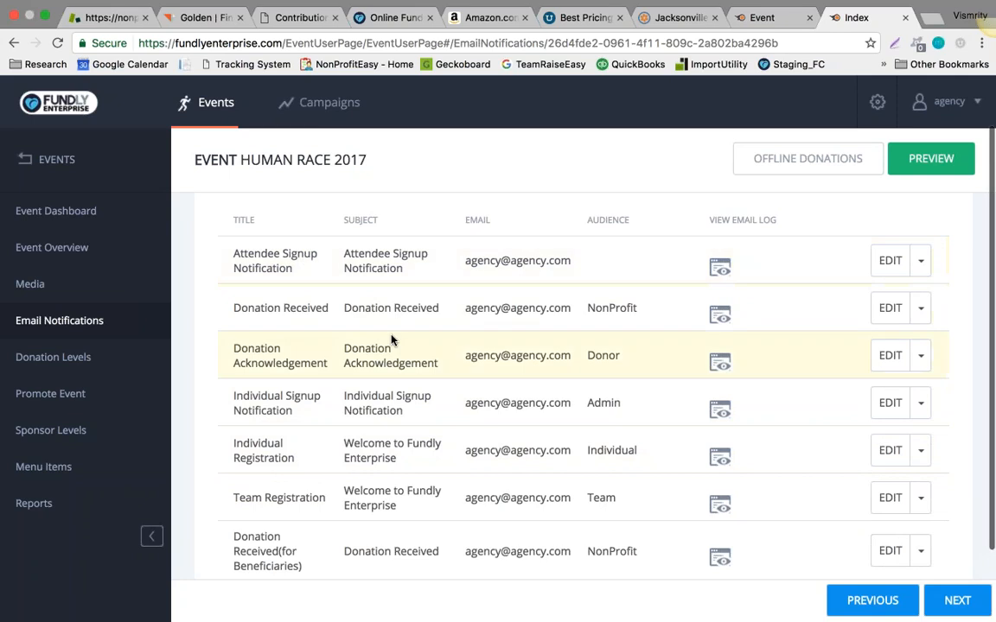
scroll(269, 525, "down", 3)
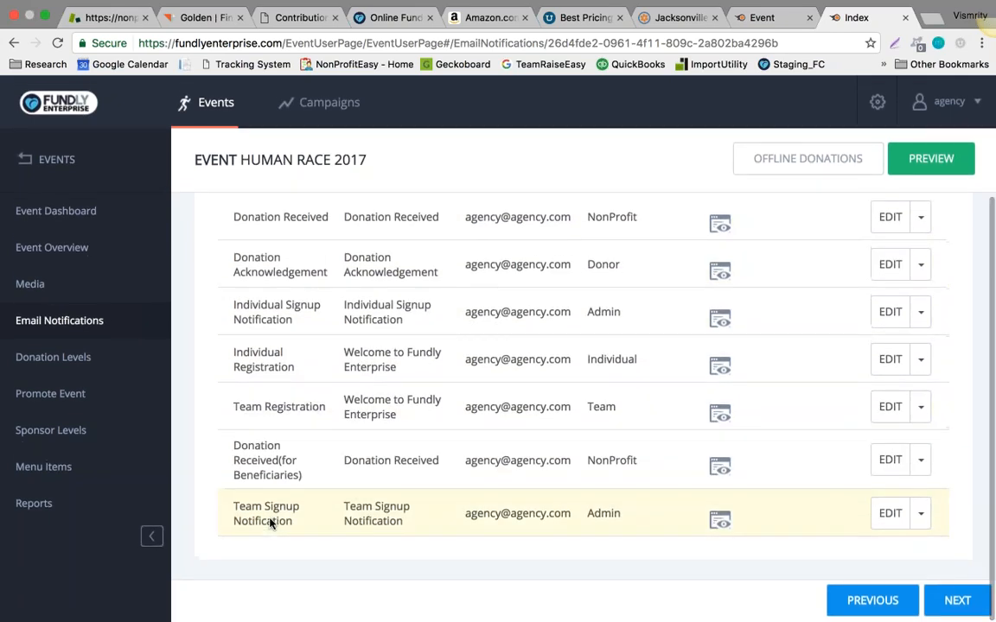
scroll(269, 523, "up", 3)
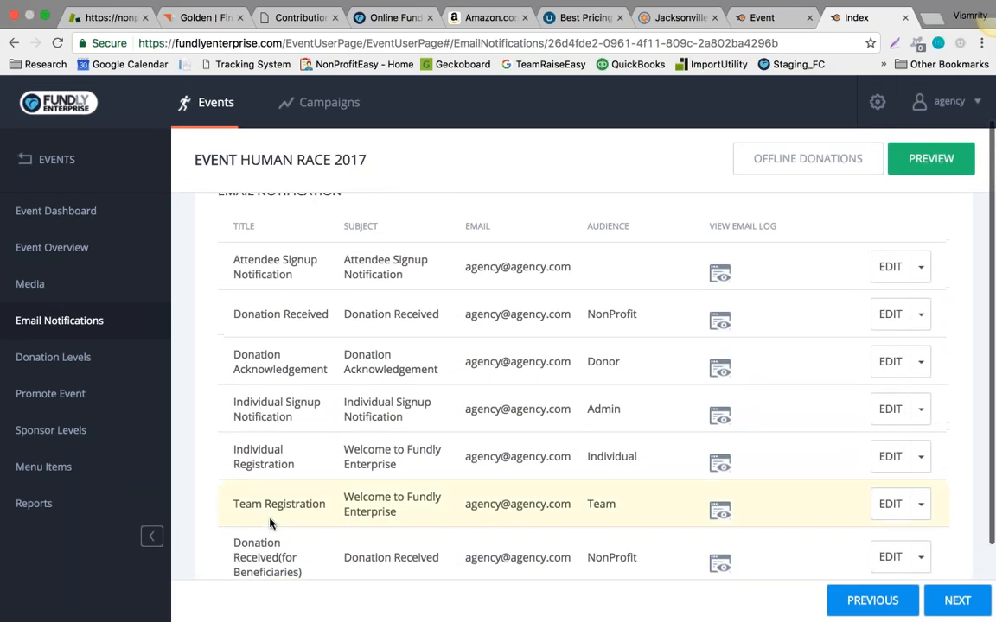
scroll(269, 522, "up", 2)
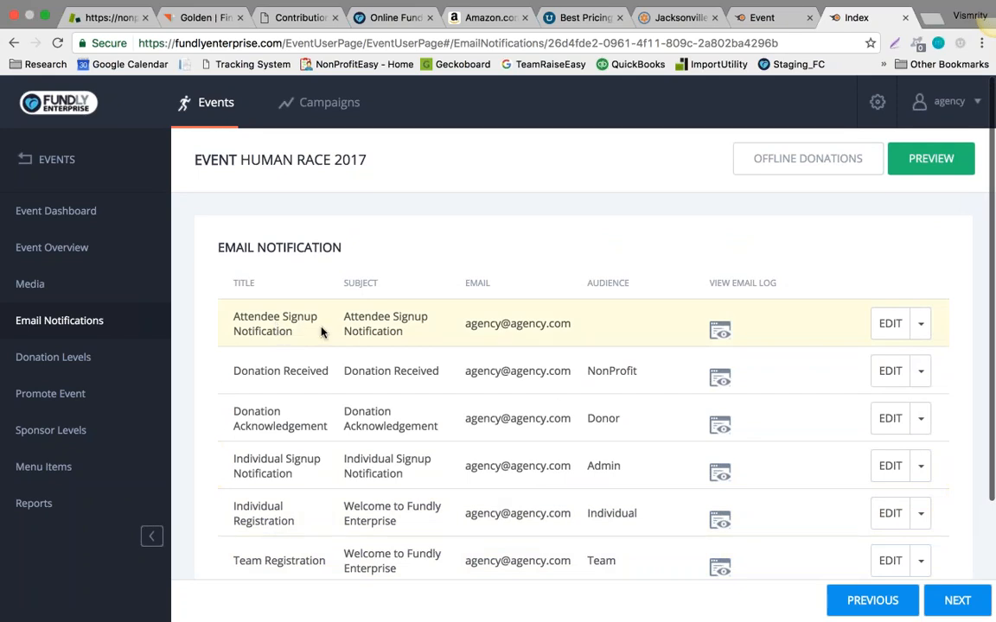
scroll(321, 333, "down", 5)
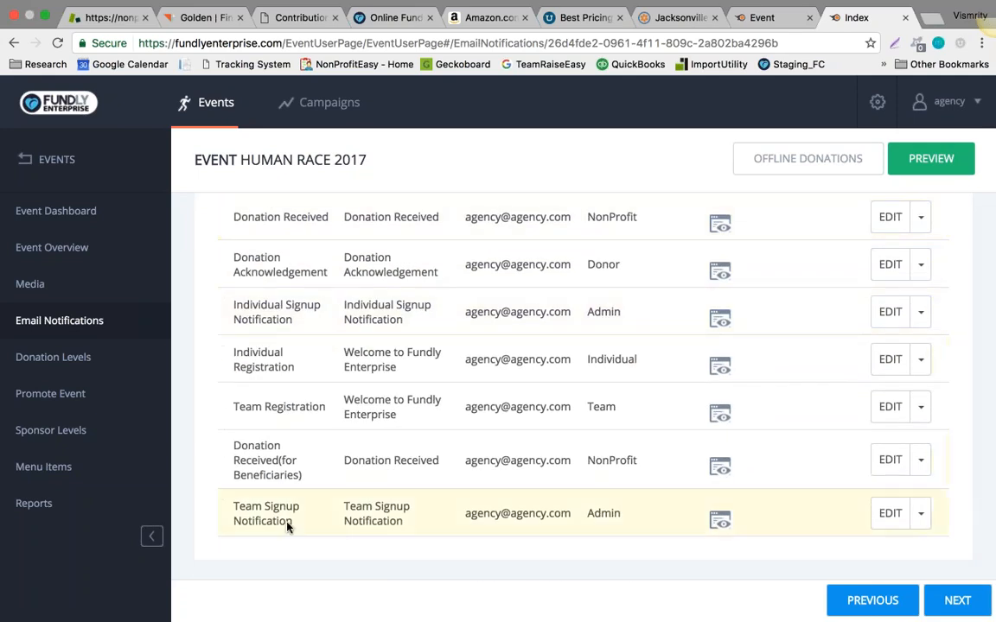
scroll(328, 535, "up", 4)
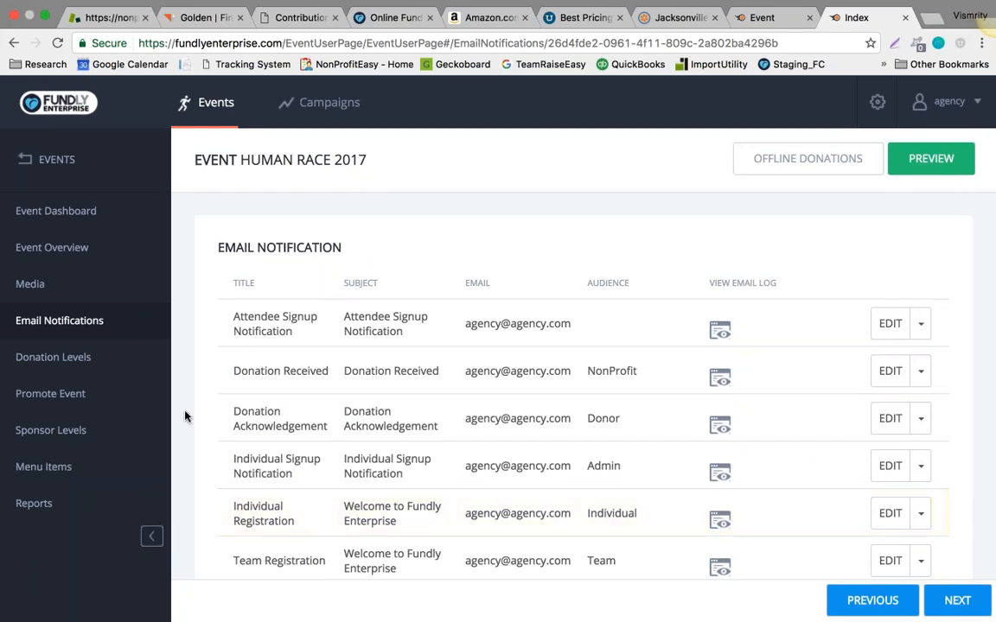
Step: Review the event's Donation Levels configuration and display the account-wide settings options
left_click(87, 364)
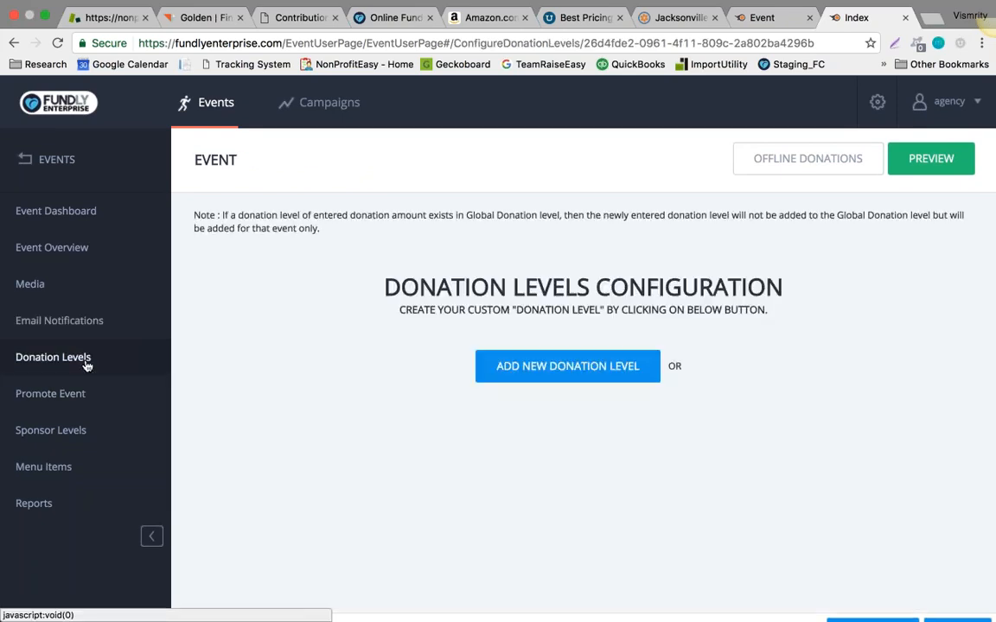
left_click(877, 102)
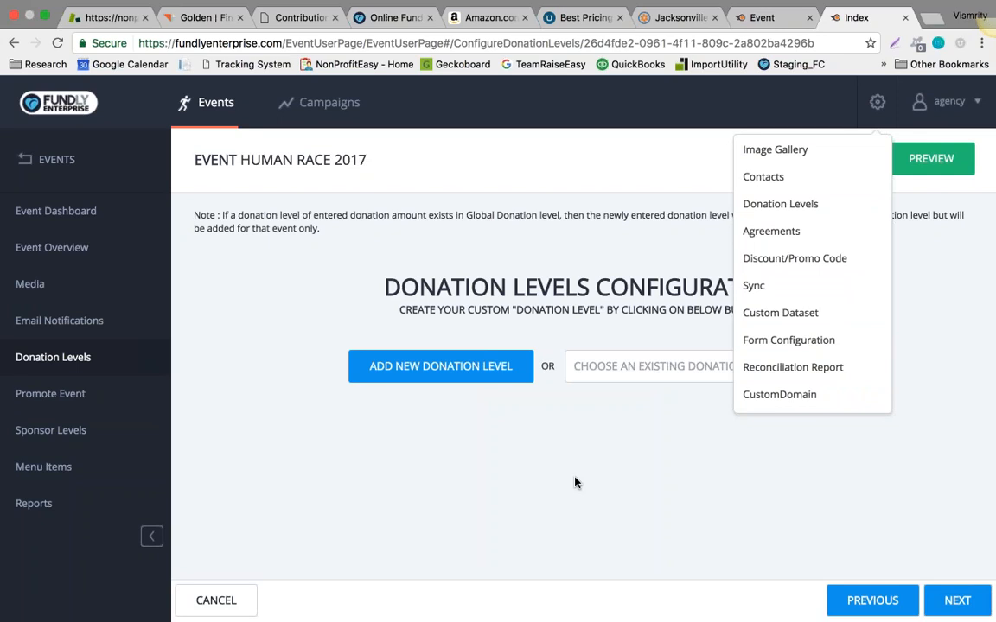
Step: Return to the events overview and compare the agency's own Events list, its Supported Events list and the account-wide settings options
left_click(216, 104)
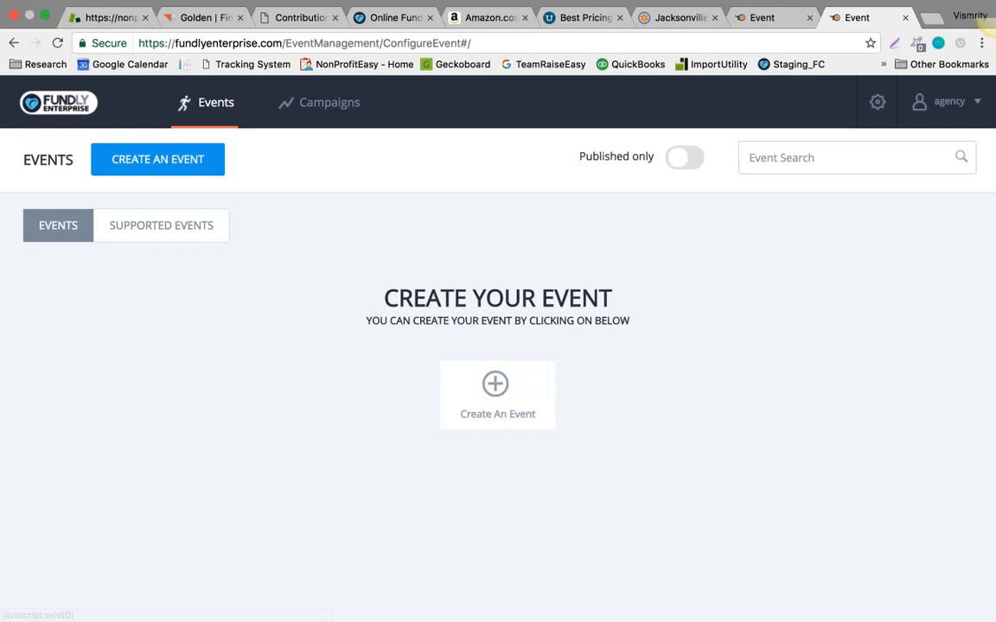
left_click(135, 227)
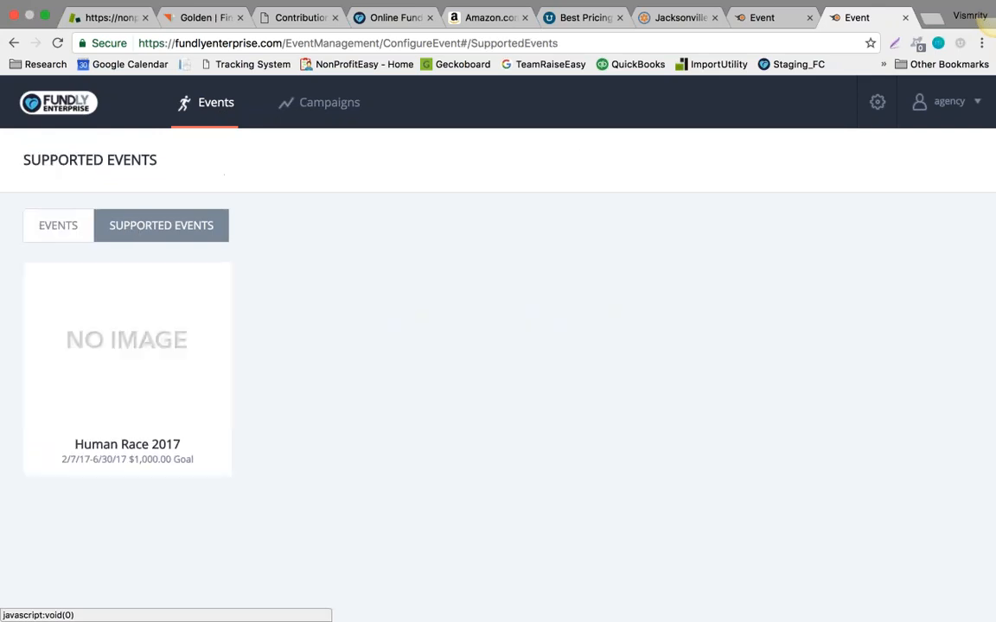
mouse_move(82, 267)
left_click(65, 232)
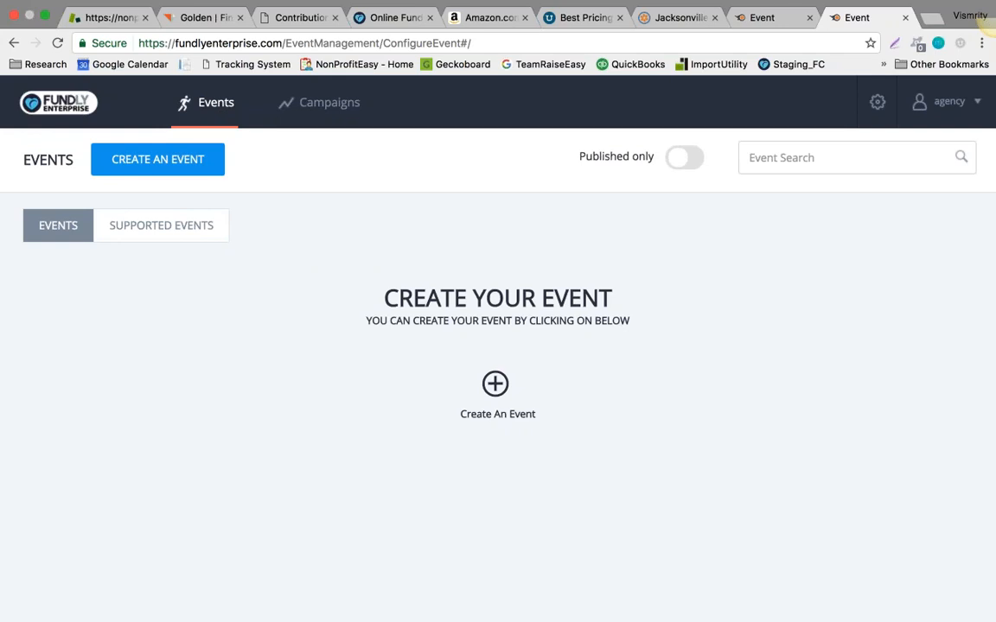
left_click(877, 102)
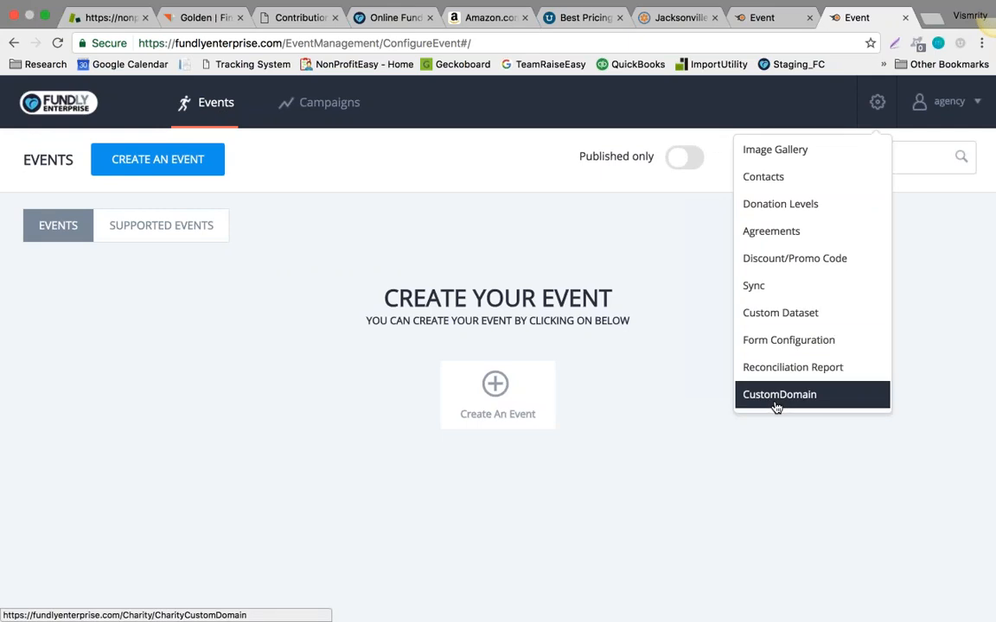
left_click(870, 110)
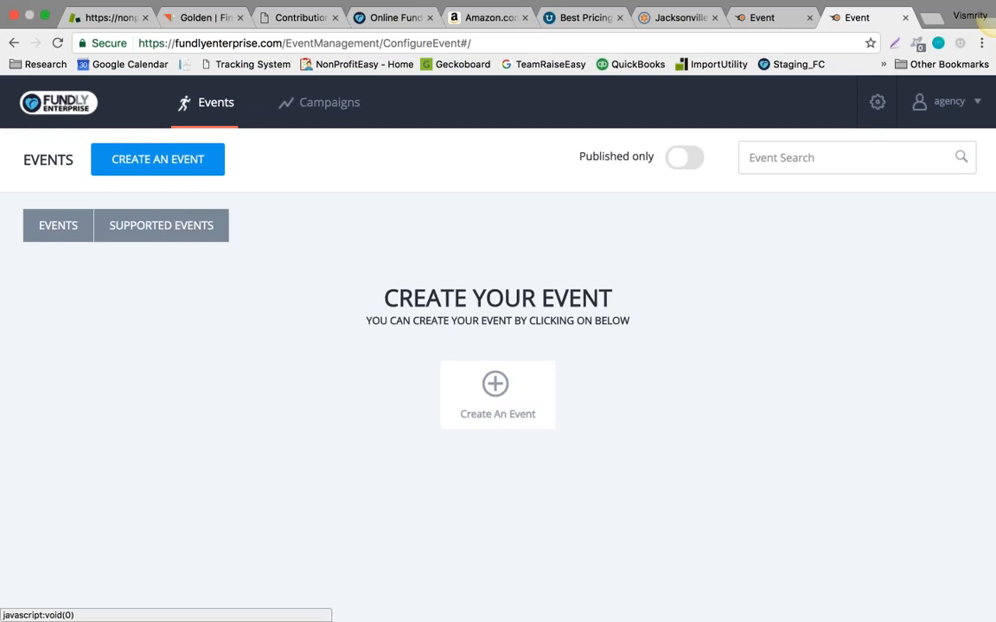
Step: Reopen the supported event Human Race 2017 and review its fundraising goal, personal page link, story editor and thermometer options
left_click(129, 226)
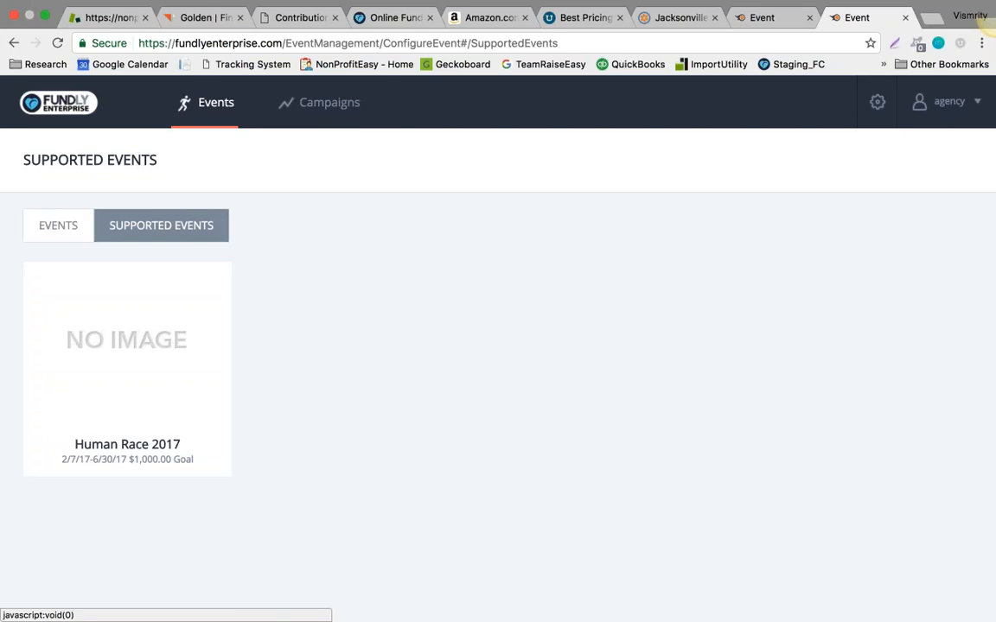
left_click(133, 342)
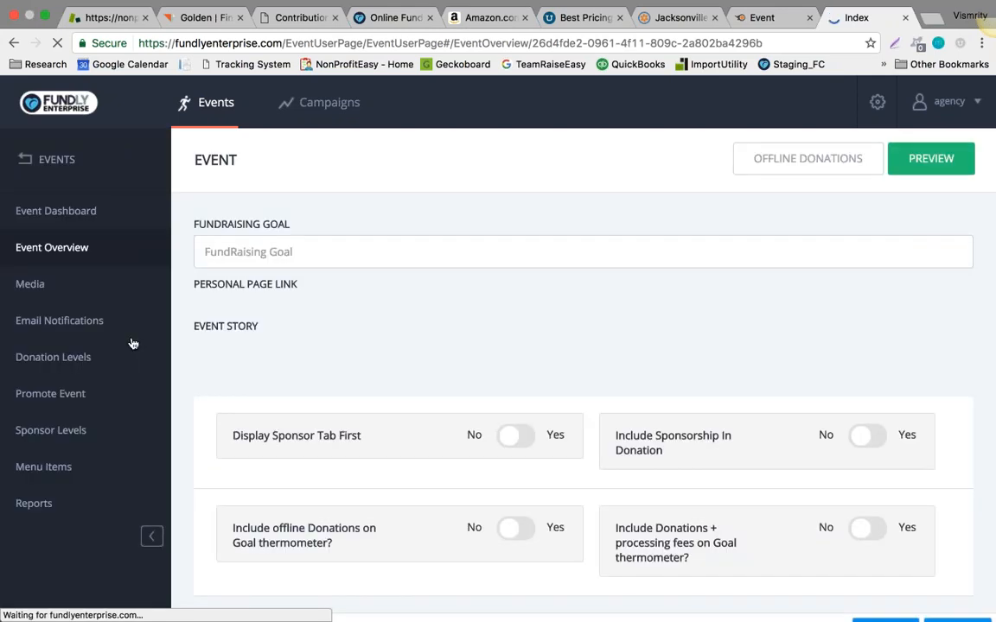
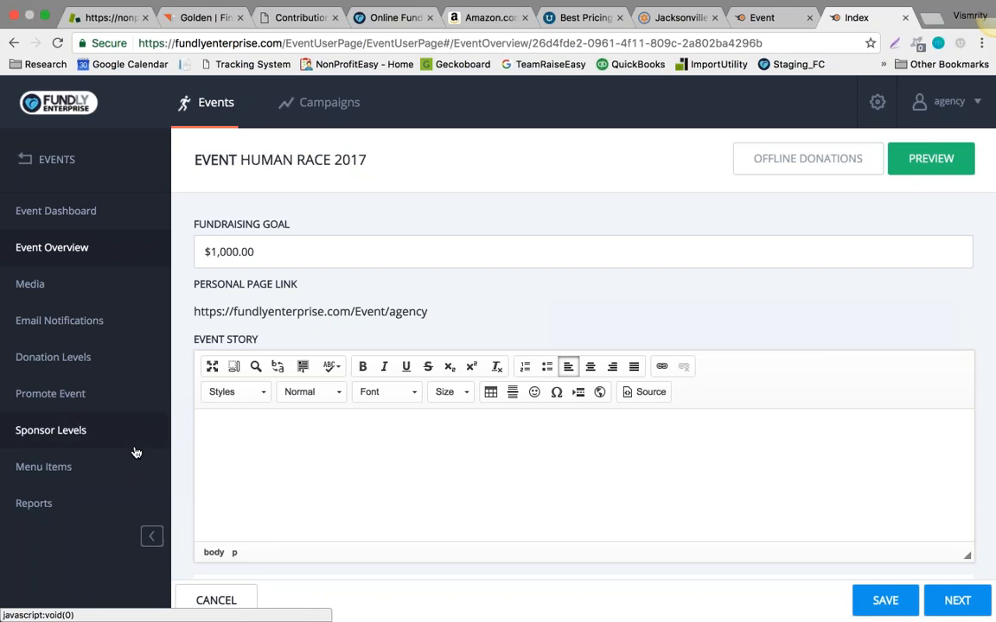
scroll(136, 453, "down", 5)
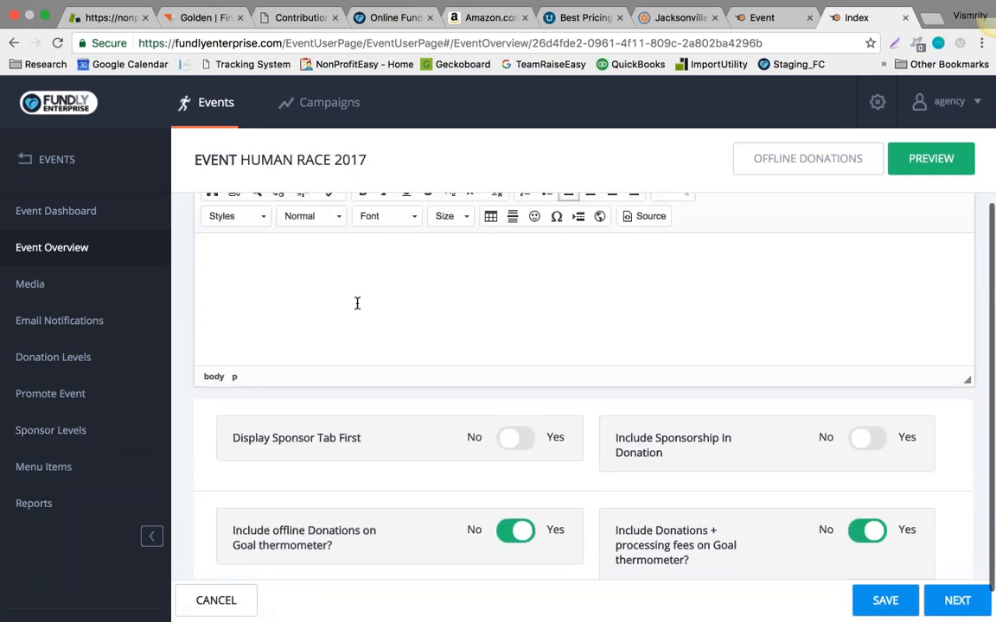
scroll(357, 303, "up", 5)
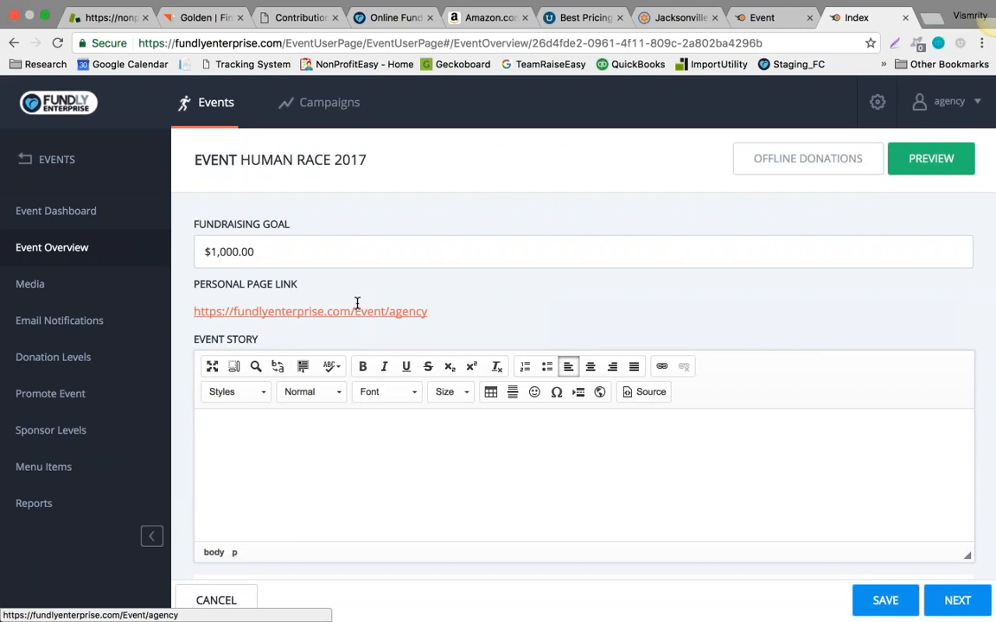
scroll(357, 303, "down", 5)
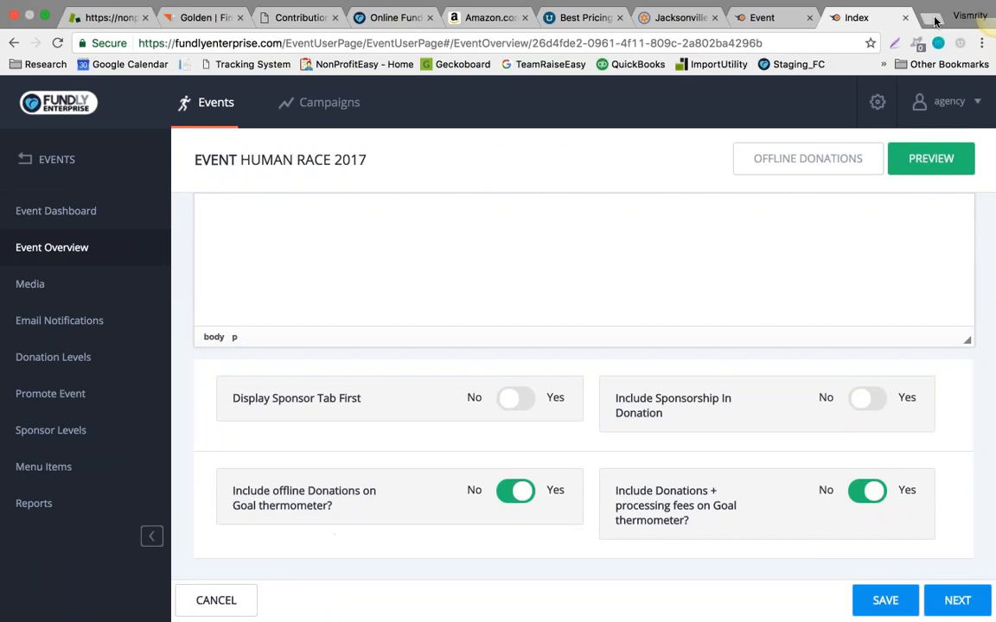
Step: Open humanracenow.org in a new browser tab and examine the public Human Race page's goal thermometer, navigation, sign-up and donation areas
key("super+t")
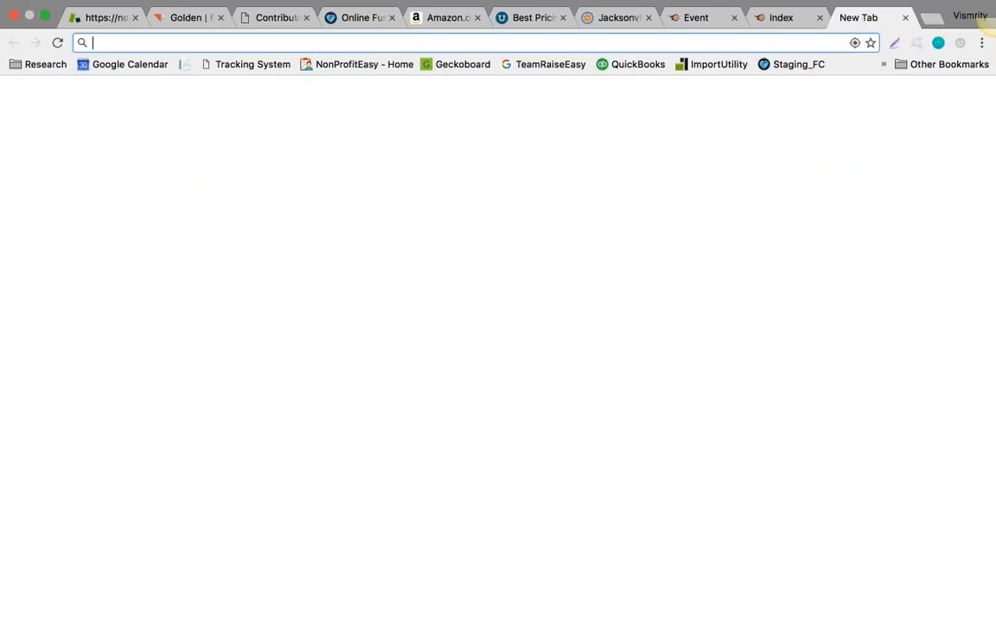
type("h")
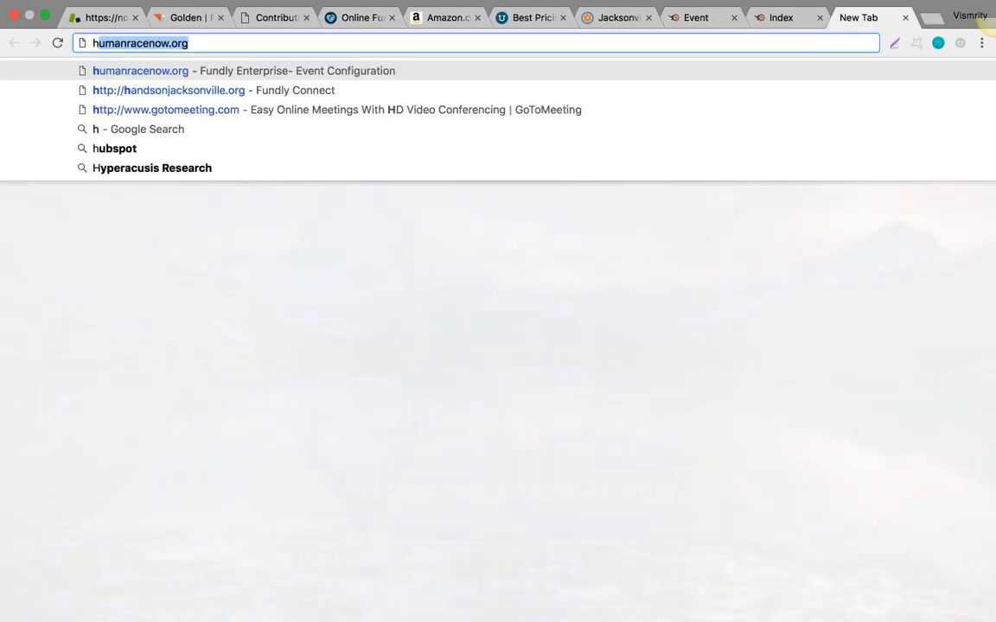
type("um")
key("Return")
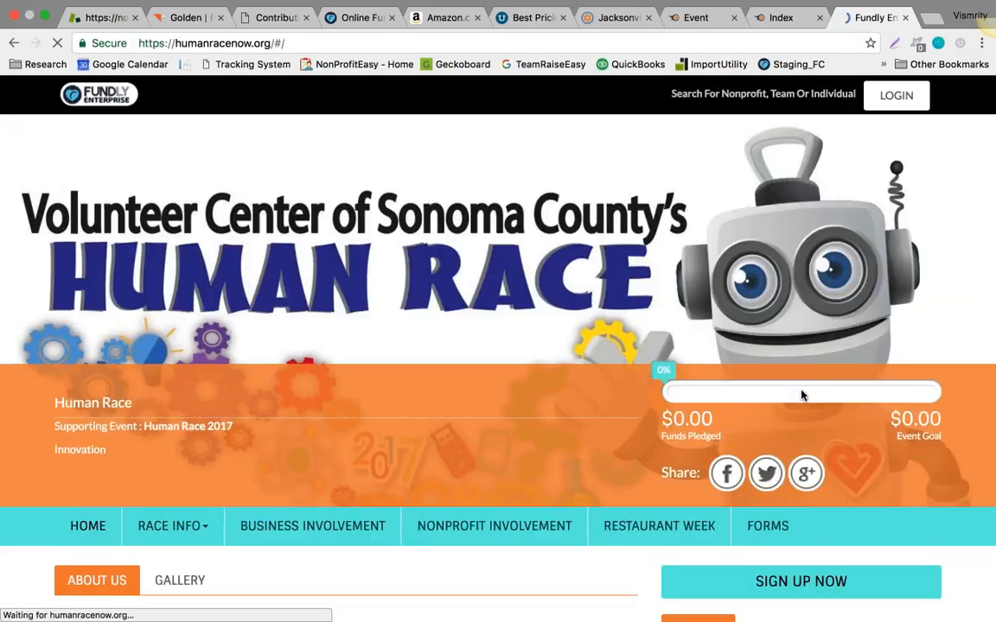
scroll(803, 395, "down", 1)
scroll(801, 395, "down", 3)
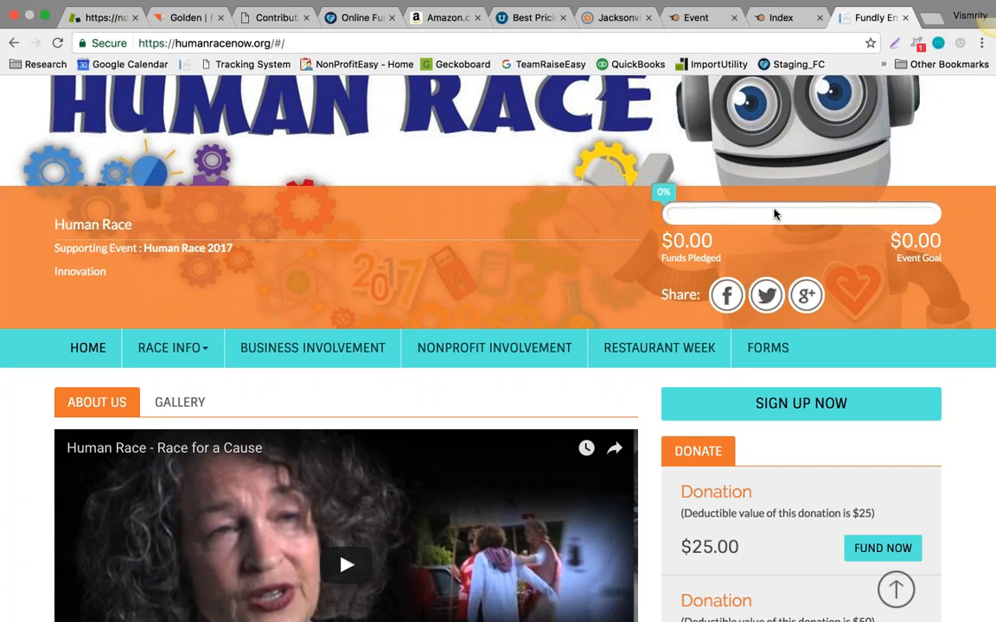
scroll(773, 215, "down", 1)
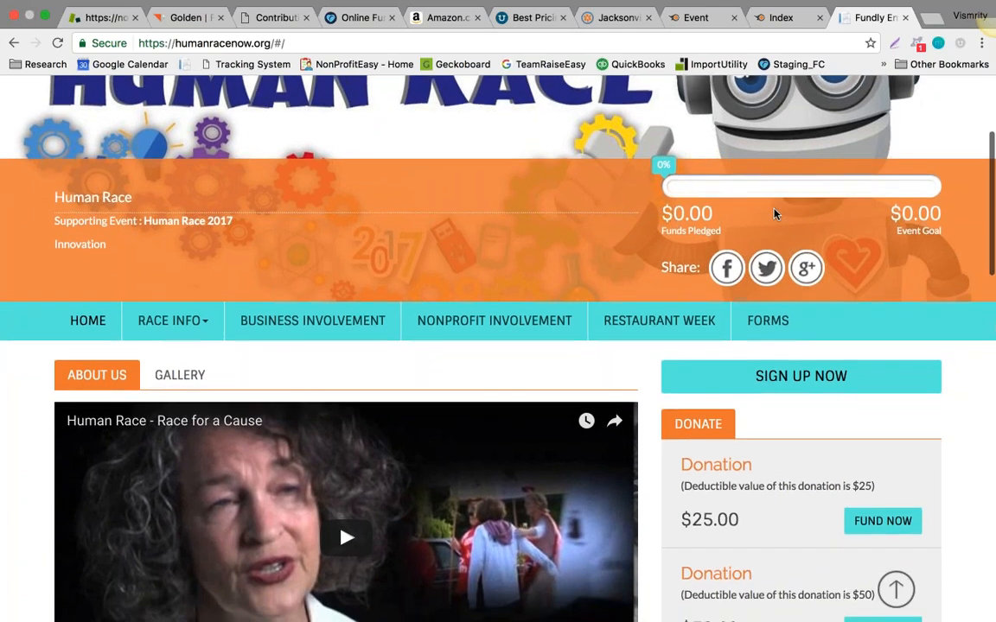
scroll(755, 361, "up", 5)
scroll(754, 361, "down", 3)
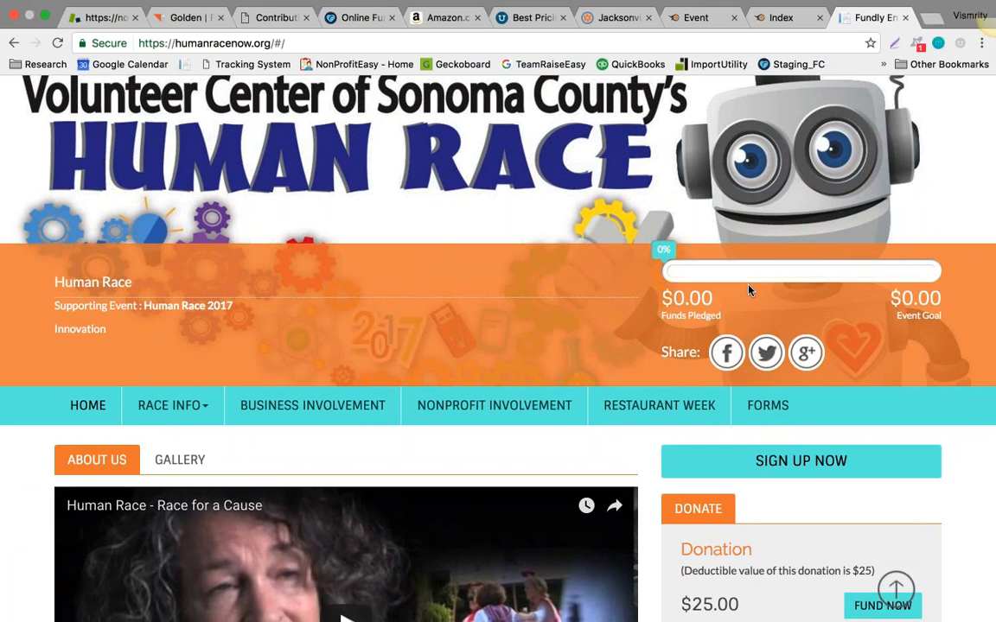
scroll(749, 291, "down", 2)
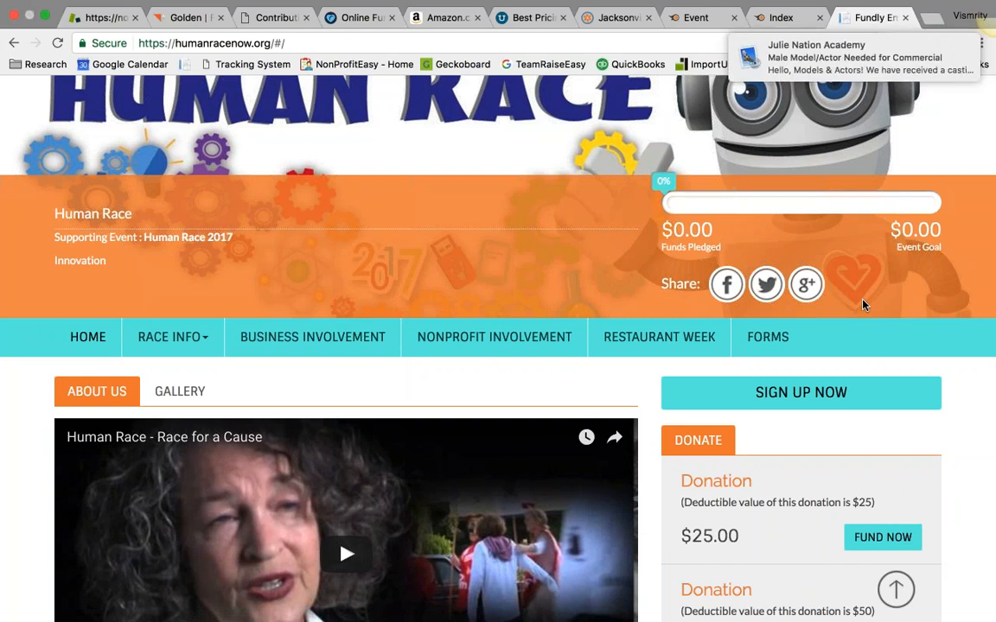
Step: Load fundlyenterprise.com in the Human Race website's browser tab and look through its Featured Events
left_click(785, 26)
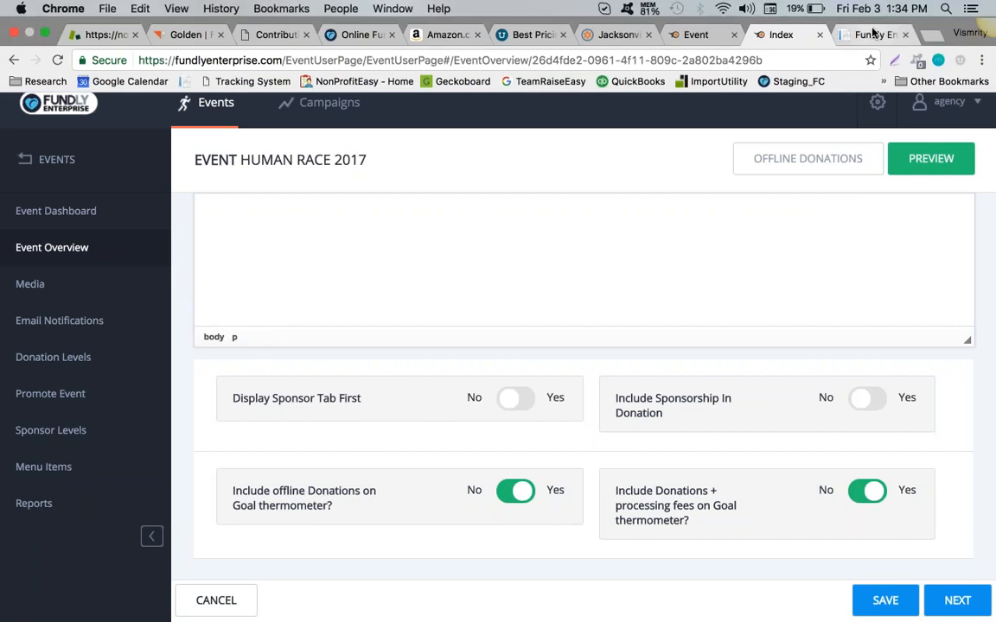
left_click(873, 35)
type("ste")
key("BackSpace")
key("BackSpace")
key("BackSpace")
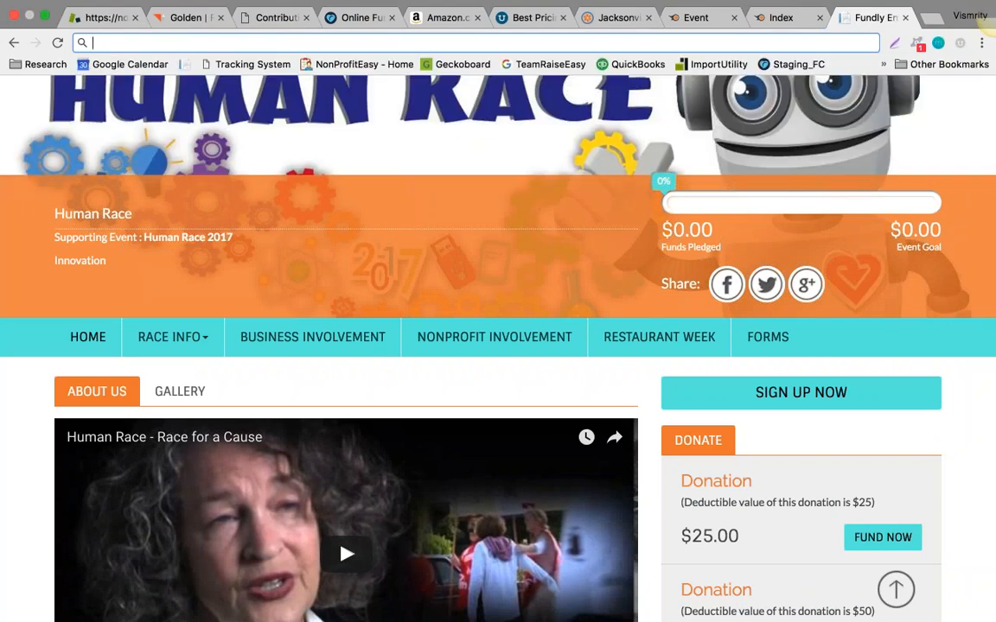
type("fundlyconnectdemo.com")
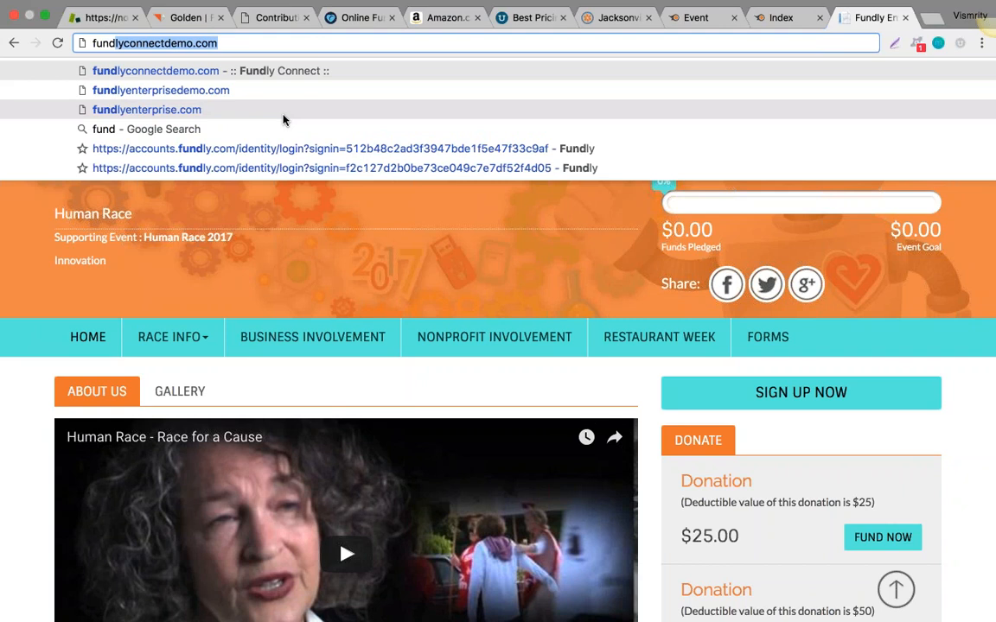
left_click(253, 118)
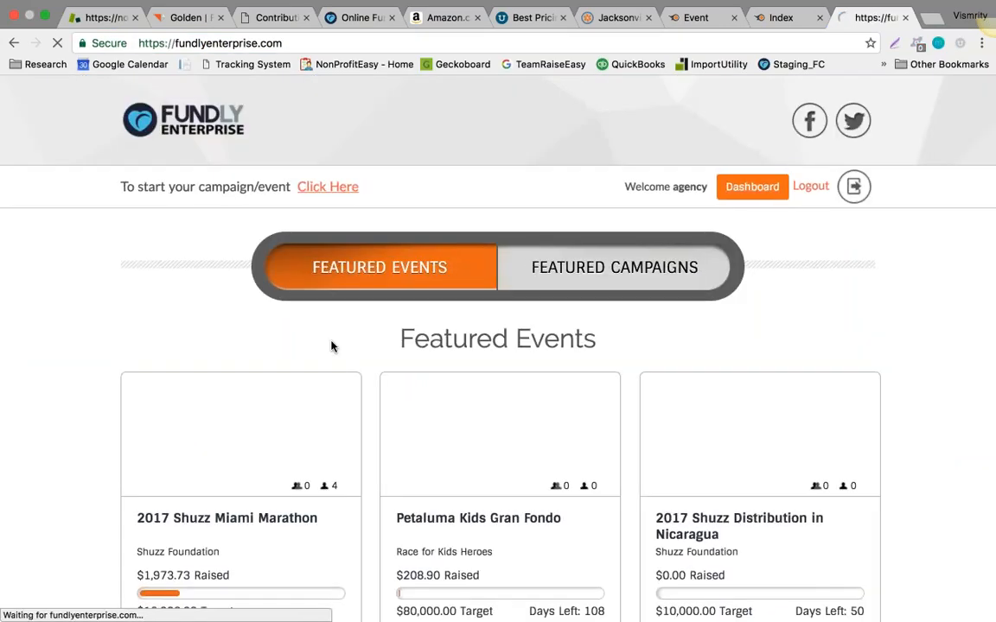
scroll(92, 362, "down", 5)
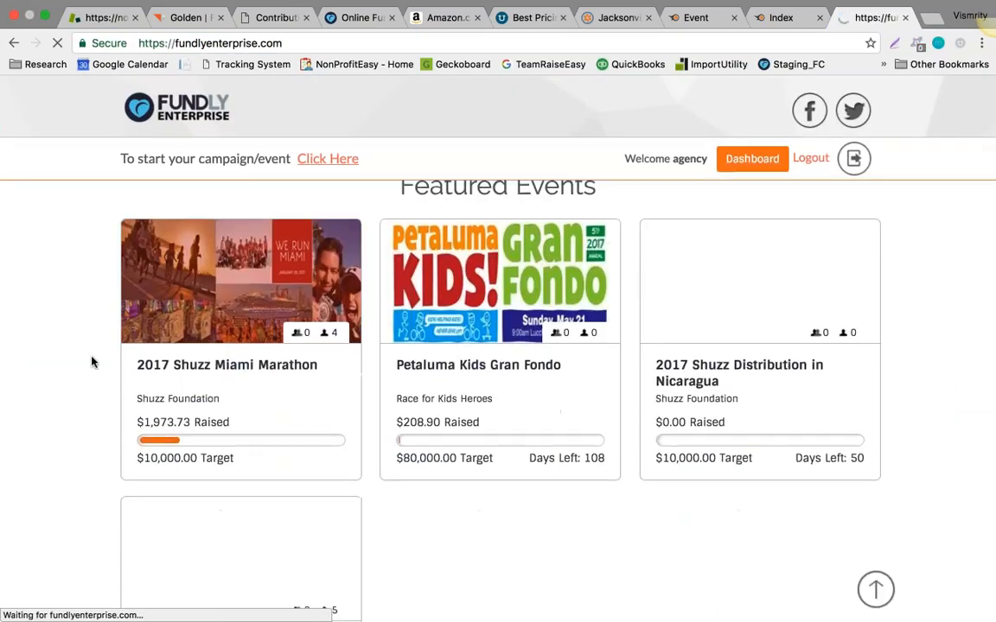
Step: Open the featured event Petaluma Kids Gran Fondo and examine its public page's banner, donation form, top donors and event story
left_click(425, 255)
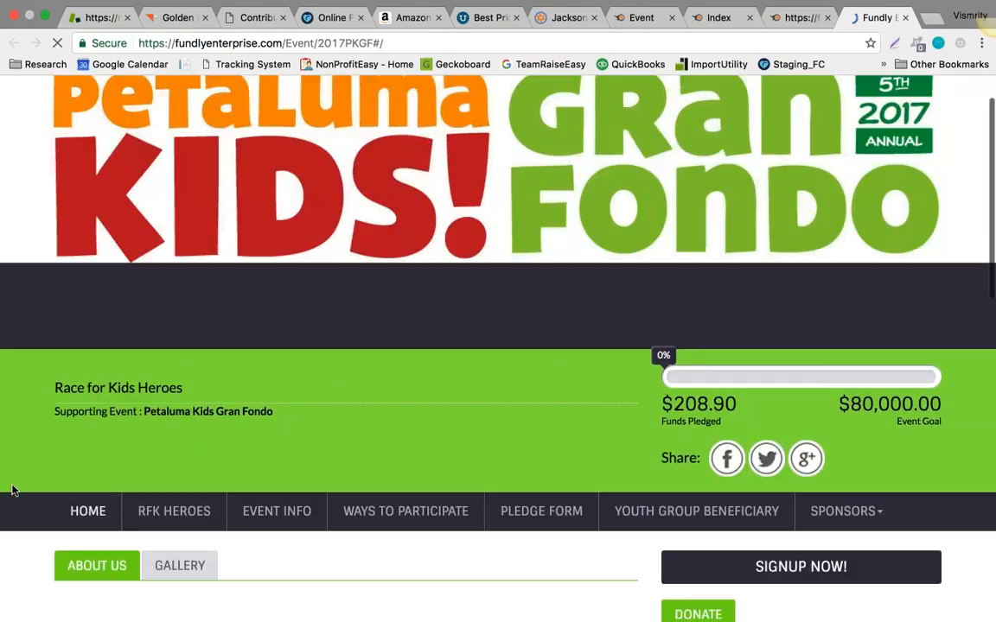
scroll(13, 490, "down", 3)
scroll(12, 490, "down", 1)
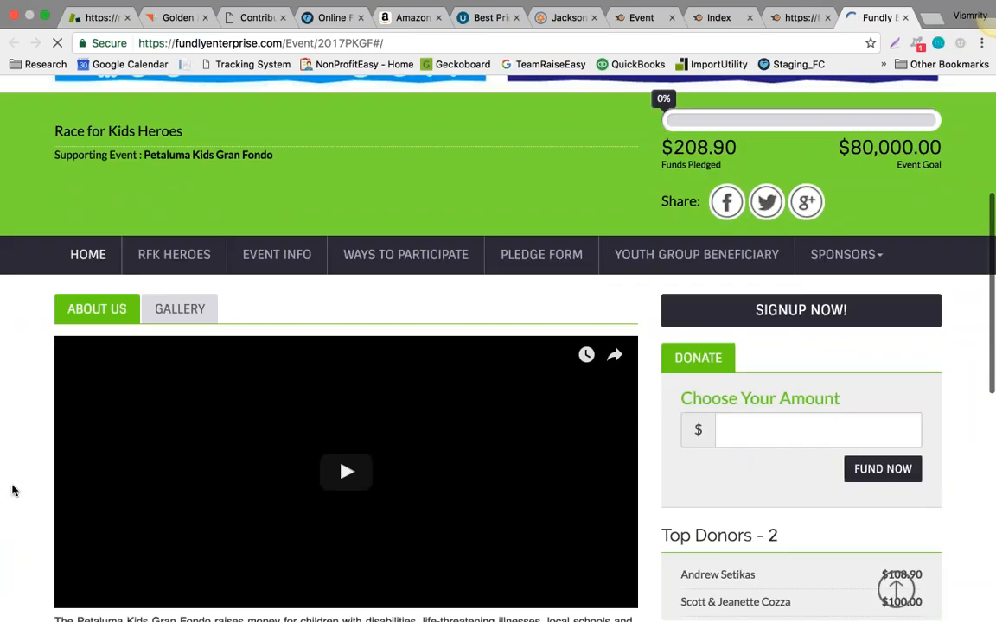
scroll(13, 490, "up", 1)
scroll(12, 490, "down", 2)
scroll(12, 490, "down", 8)
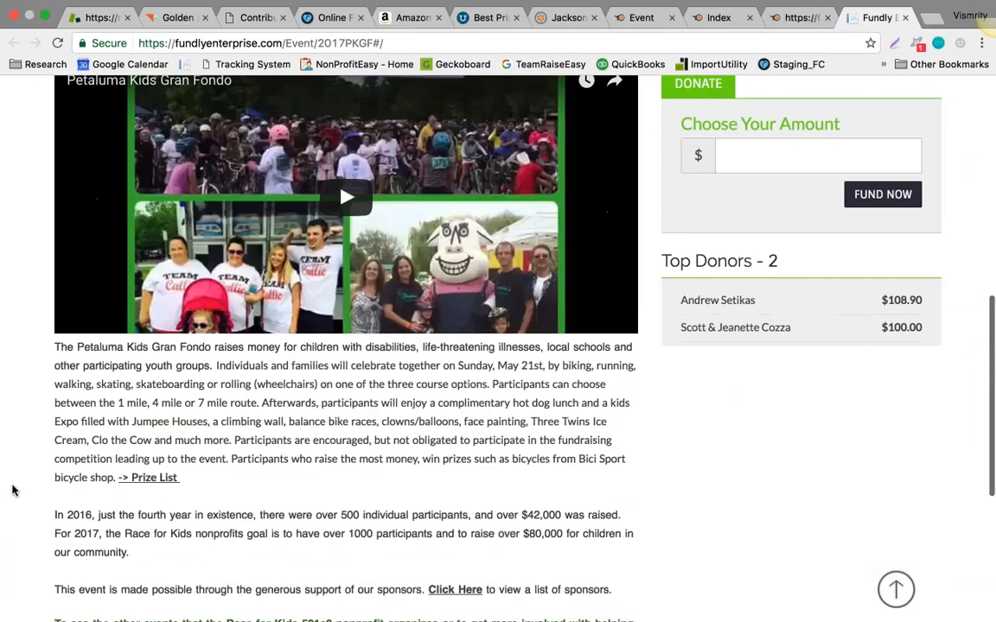
scroll(12, 490, "up", 13)
scroll(12, 490, "up", 1)
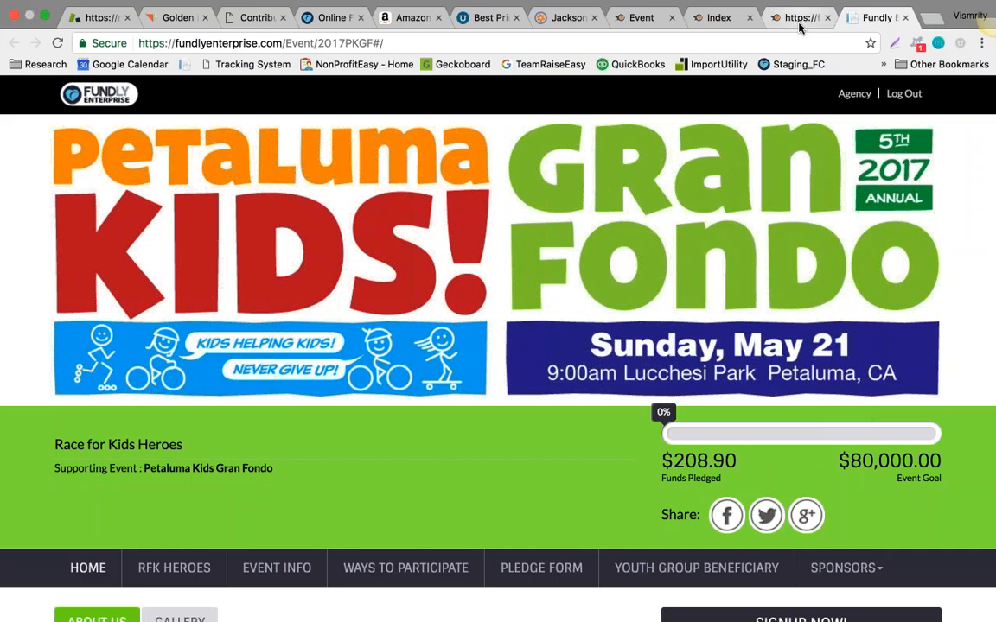
Step: Load humanracenow.org in place of the Petaluma event page and examine the Our Supporters section with its search field and individual supporters
left_click(799, 24)
left_click(870, 22)
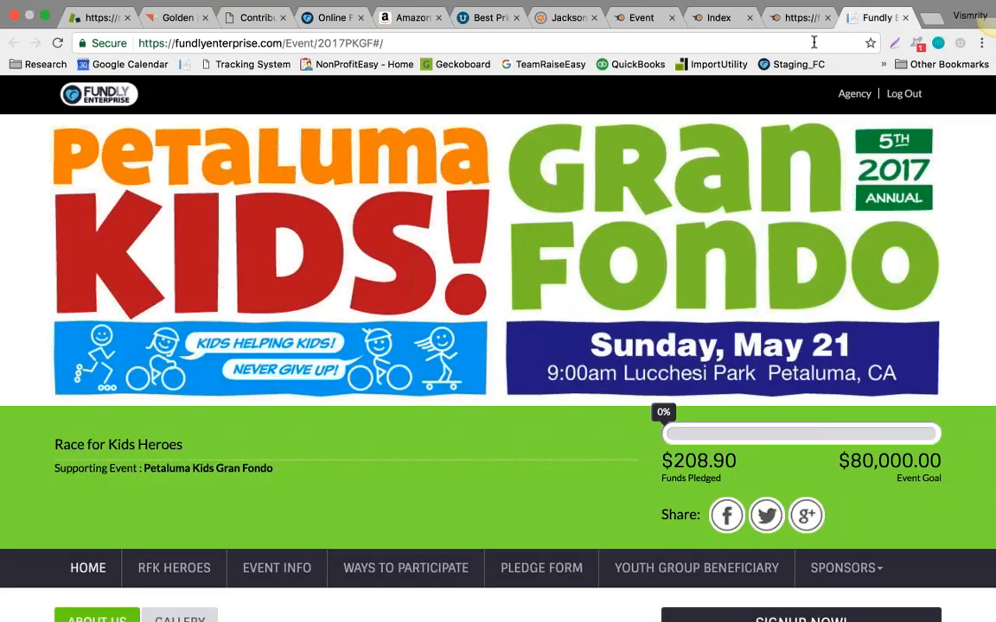
left_click(813, 43)
type("humanracenow.org")
key("Return")
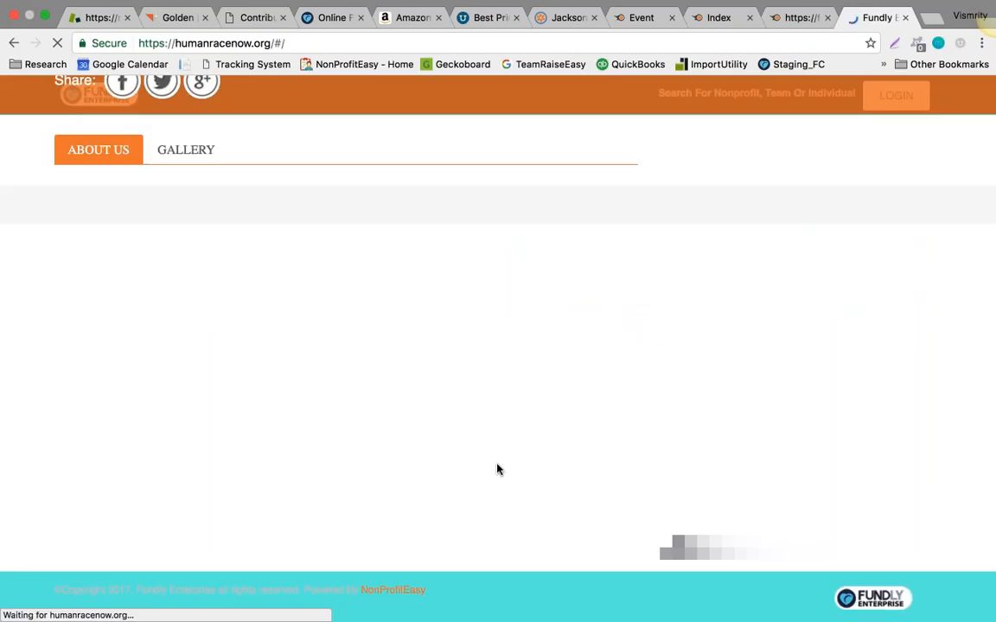
scroll(497, 469, "down", 20)
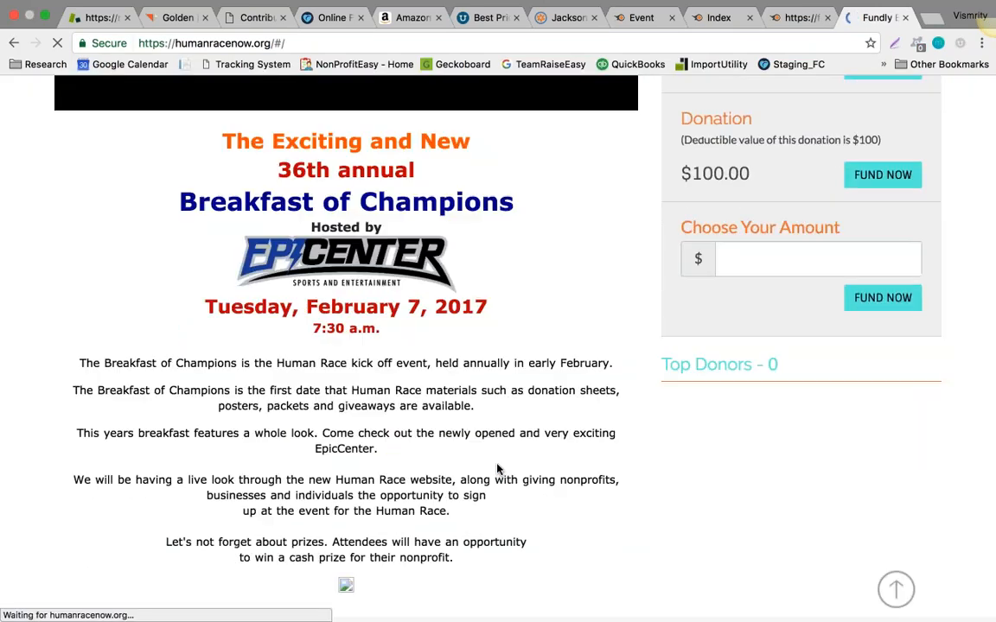
scroll(496, 470, "down", 1)
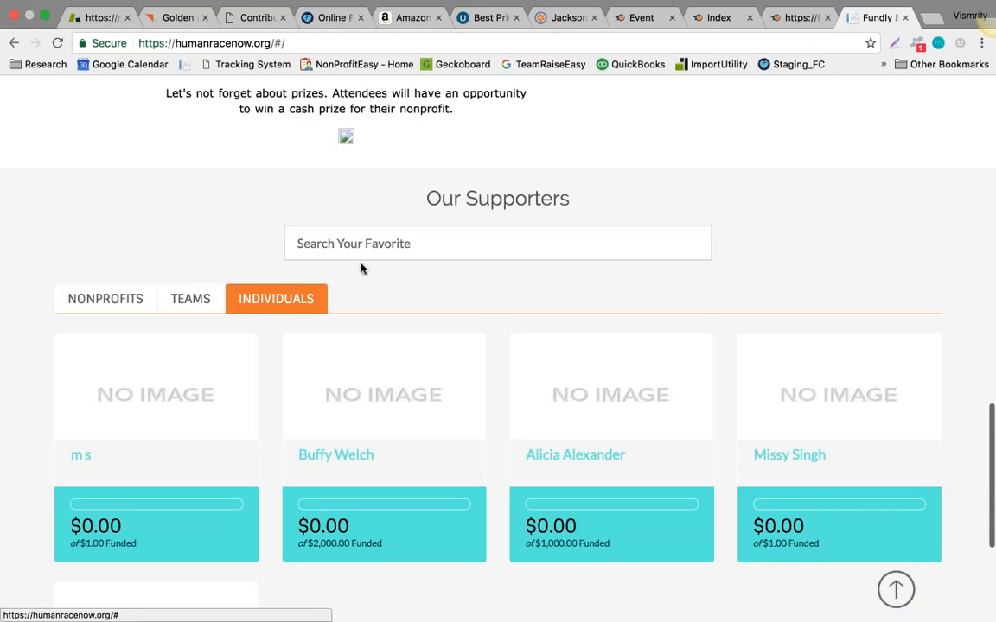
left_click(393, 243)
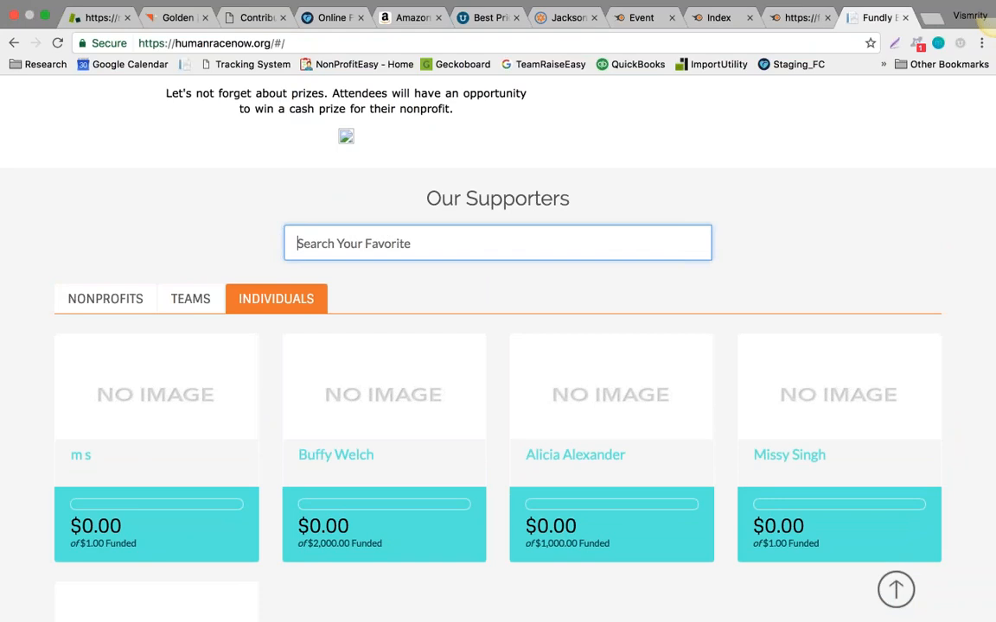
scroll(337, 265, "down", 3)
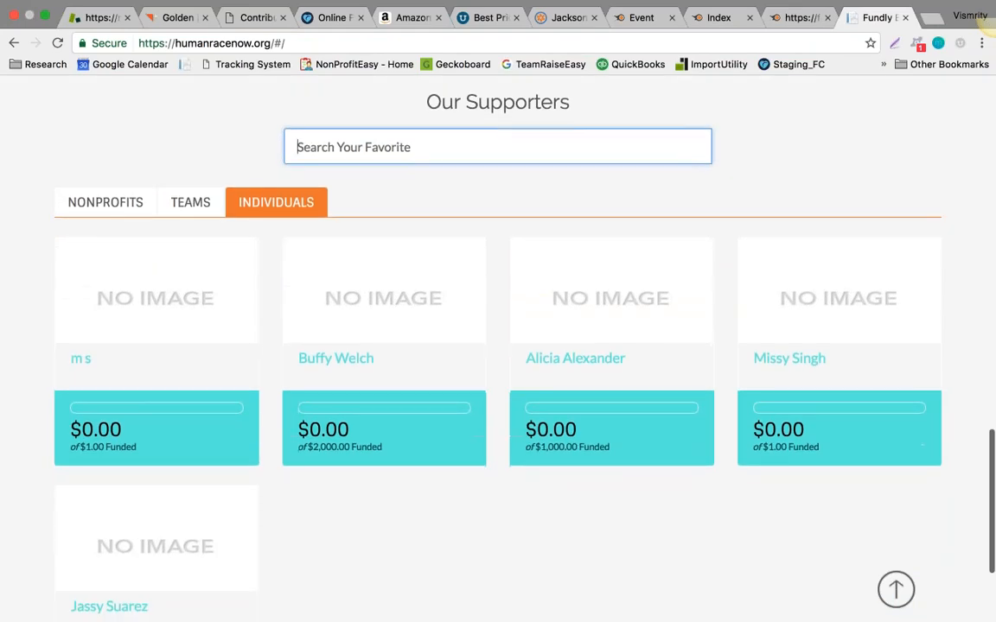
Step: List the supporting teams, open teamtest, and examine its public page's event story, donation area, top donors and individual supporters
left_click(190, 208)
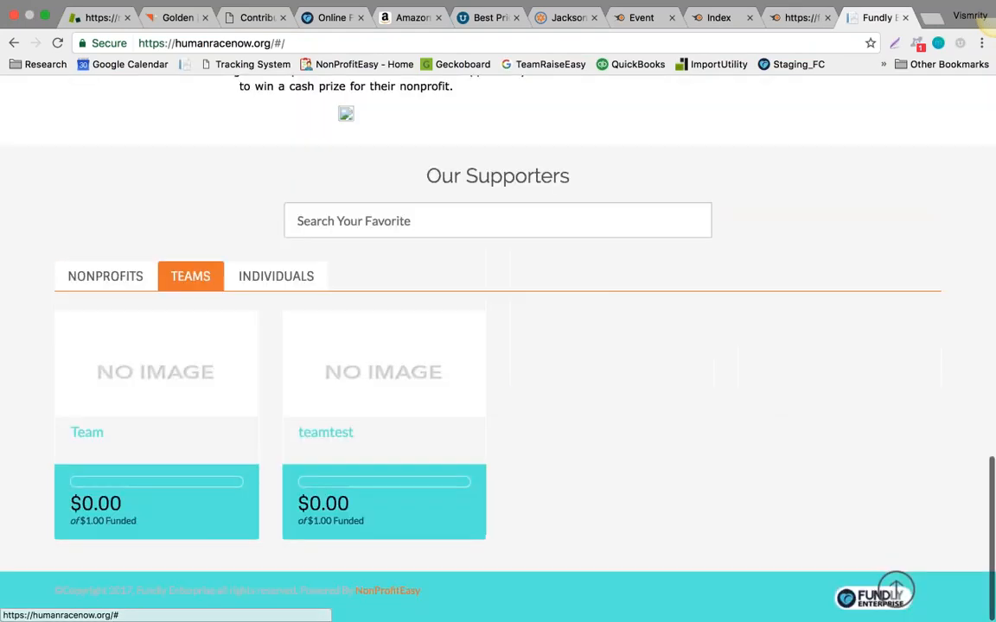
left_click(378, 404)
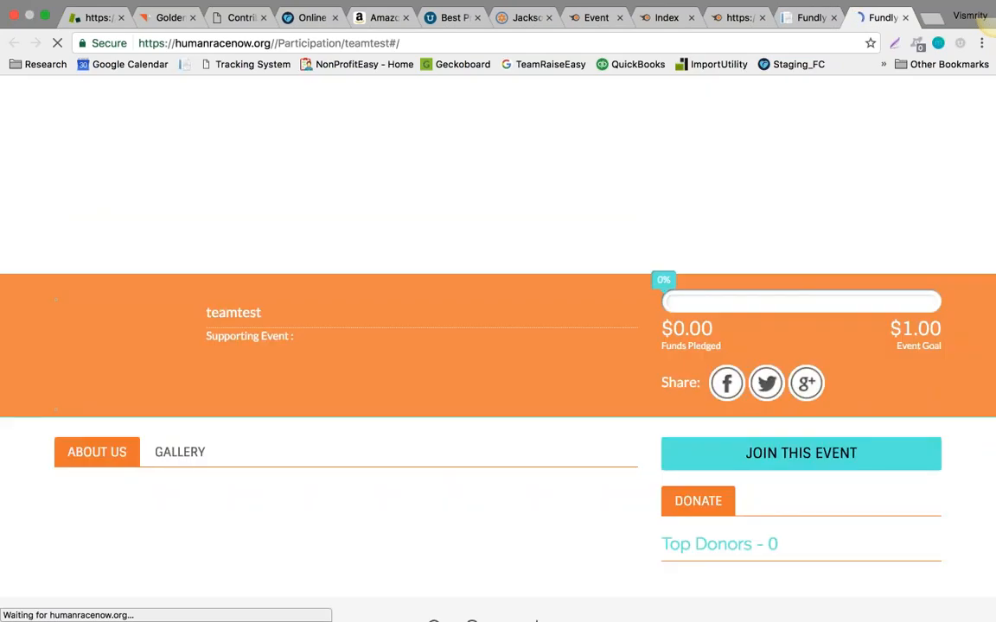
scroll(498, 345, "down", 10)
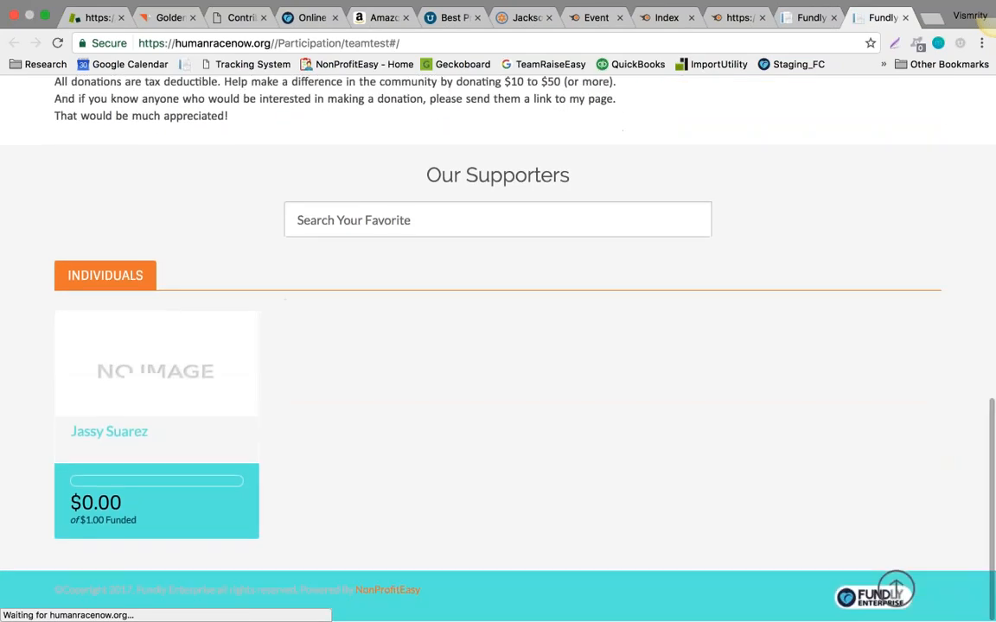
scroll(498, 346, "up", 10)
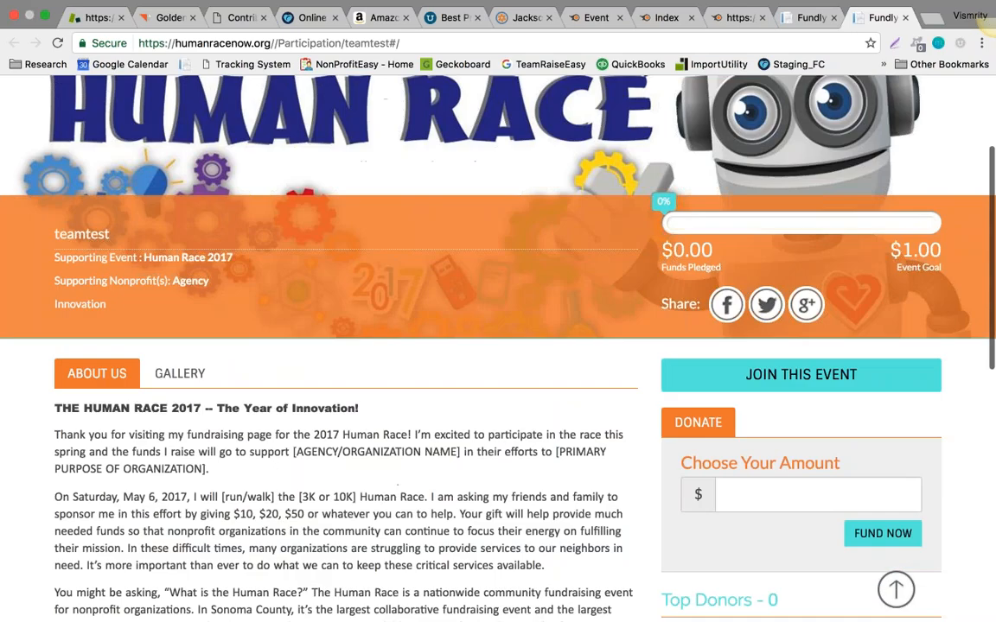
scroll(658, 421, "down", 5)
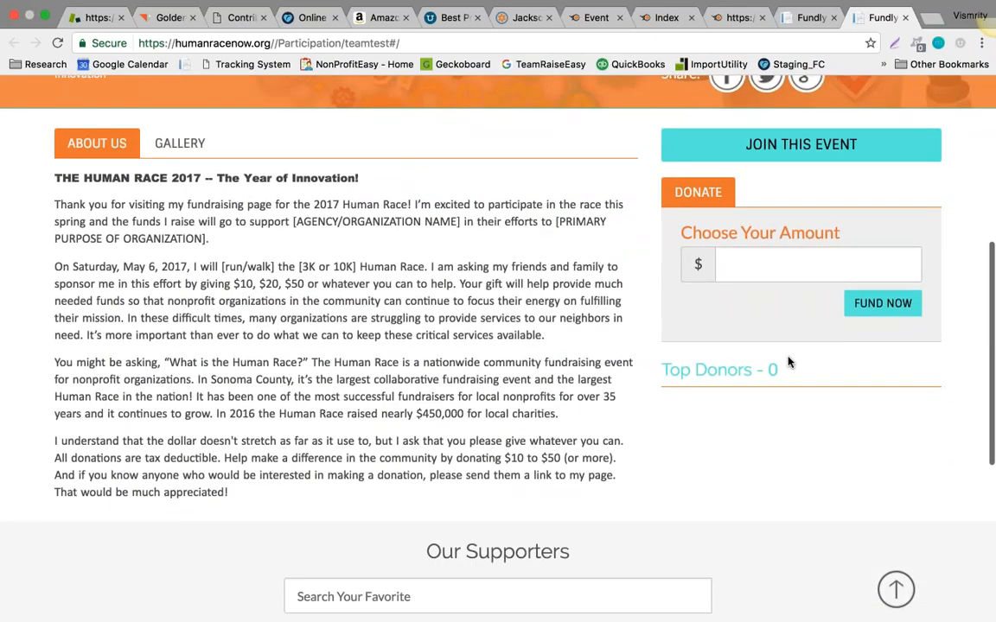
scroll(725, 467, "down", 2)
scroll(724, 467, "up", 4)
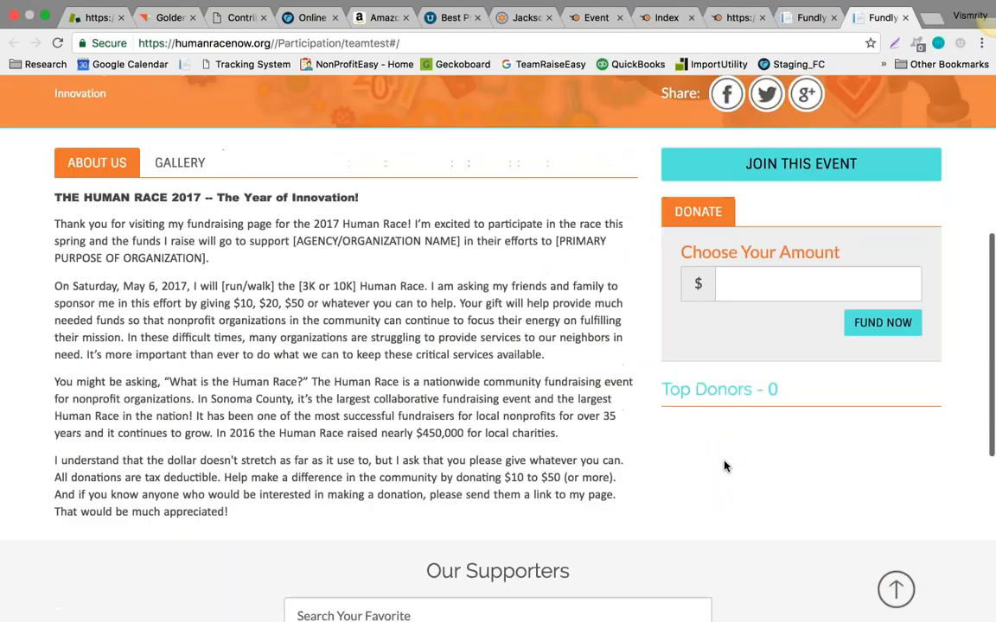
scroll(724, 467, "down", 5)
scroll(724, 467, "down", 2)
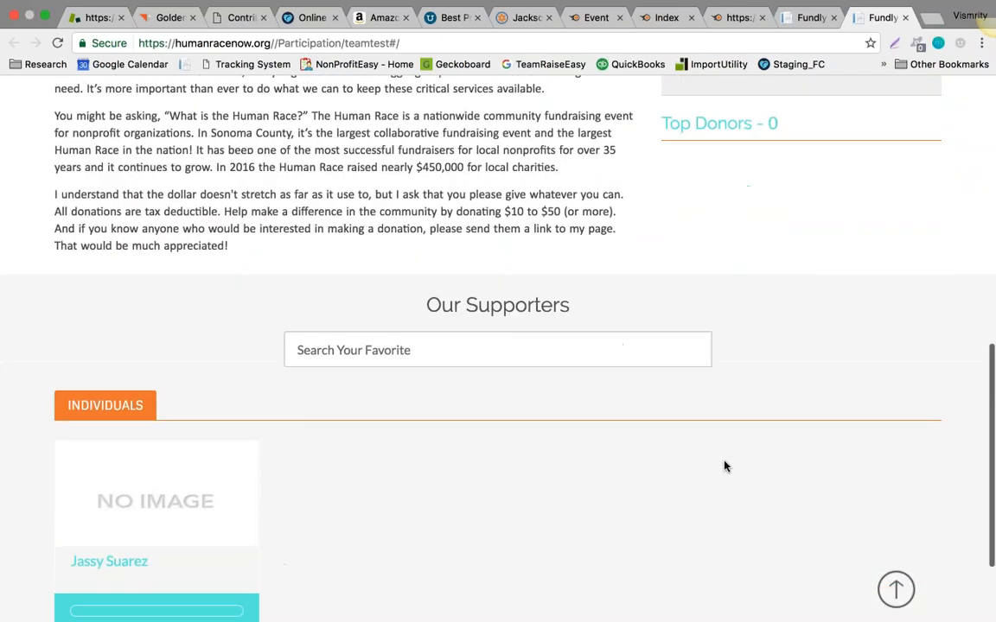
Step: Return to the Human Race page, list the supporting nonprofits and open the Volunteer Center of Sonoma County
left_click(813, 17)
left_click(105, 276)
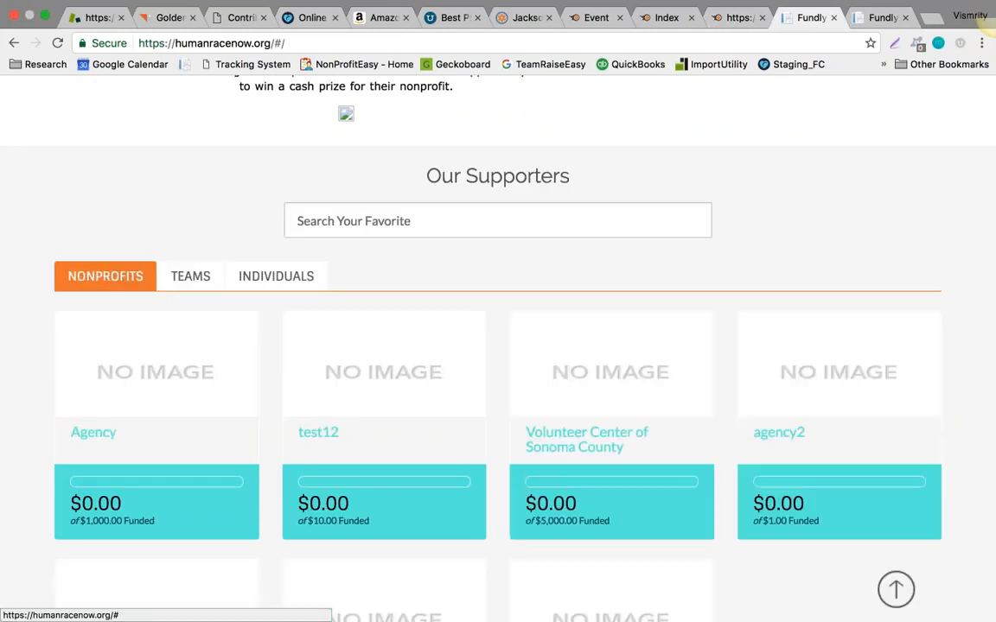
scroll(390, 446, "down", 3)
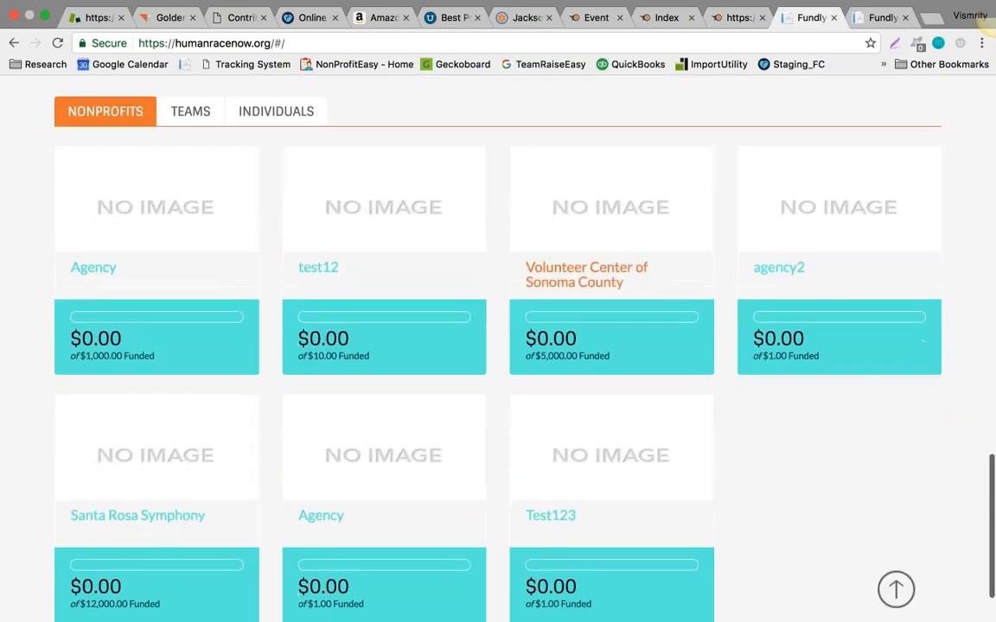
left_click(597, 280)
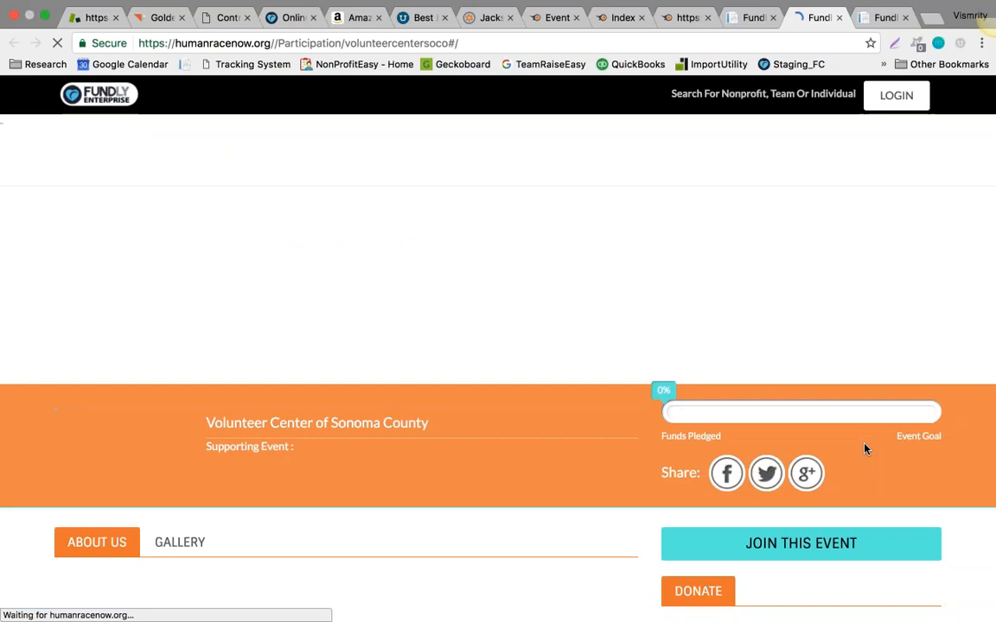
Step: Examine the Volunteer Center of Sonoma County page's banner, goal thermometer, mission text, donation options and supporters section
scroll(865, 445, "down", 4)
scroll(498, 346, "down", 3)
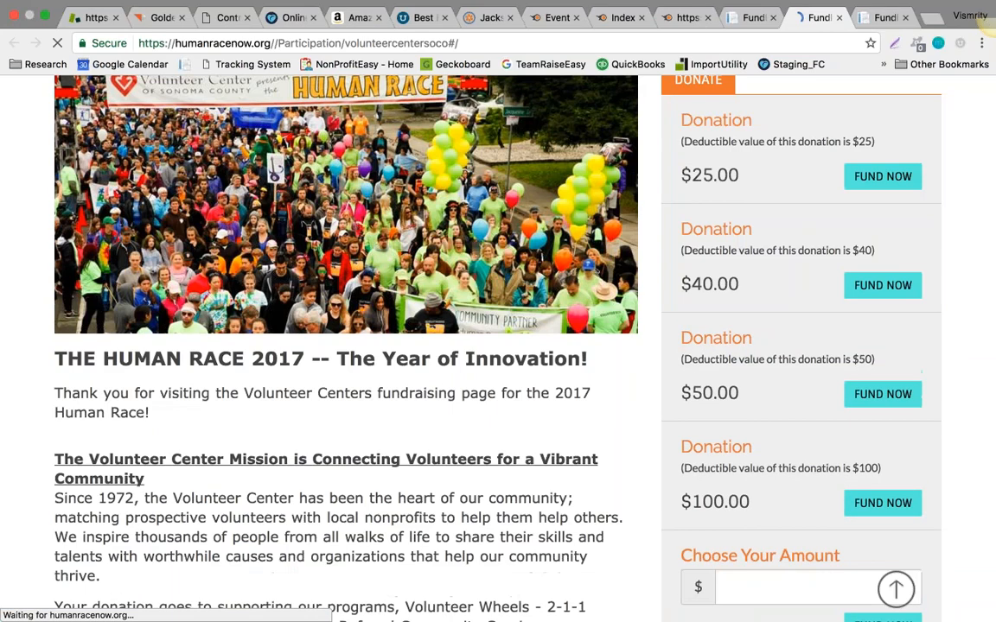
scroll(498, 346, "down", 6)
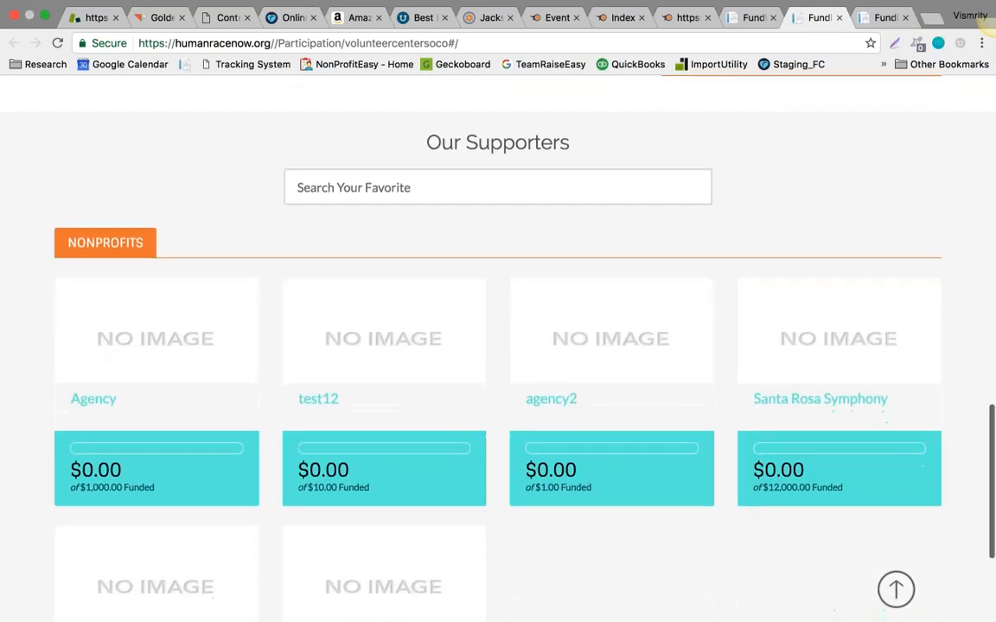
scroll(498, 346, "up", 4)
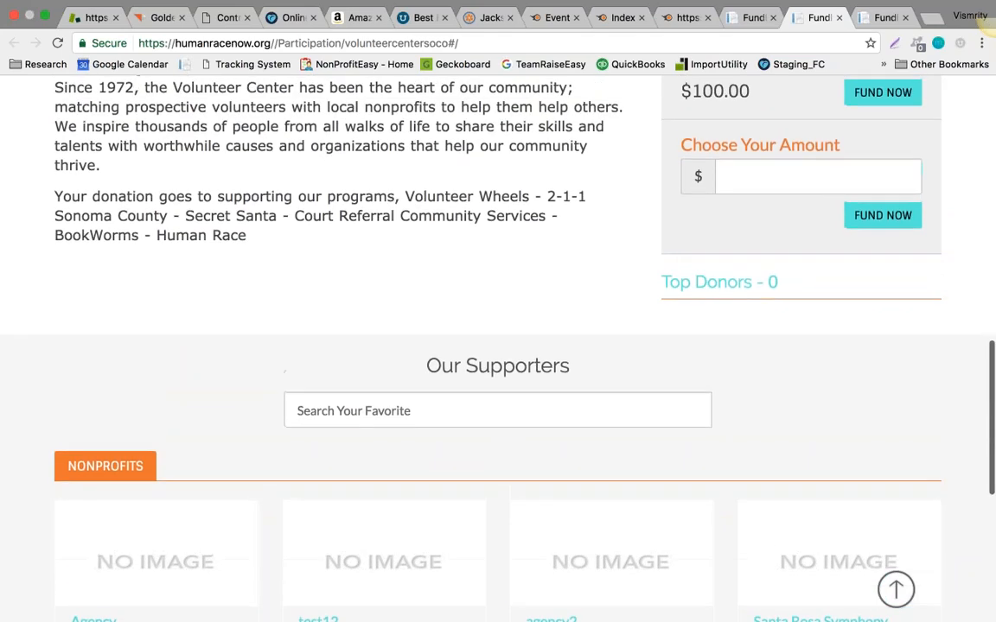
scroll(498, 346, "up", 3)
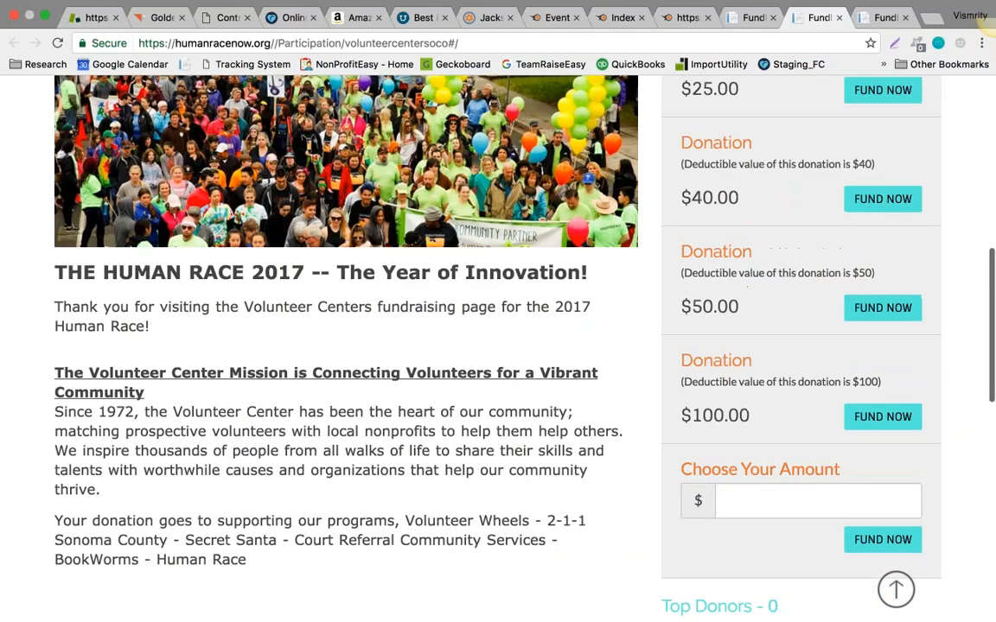
left_click(895, 589)
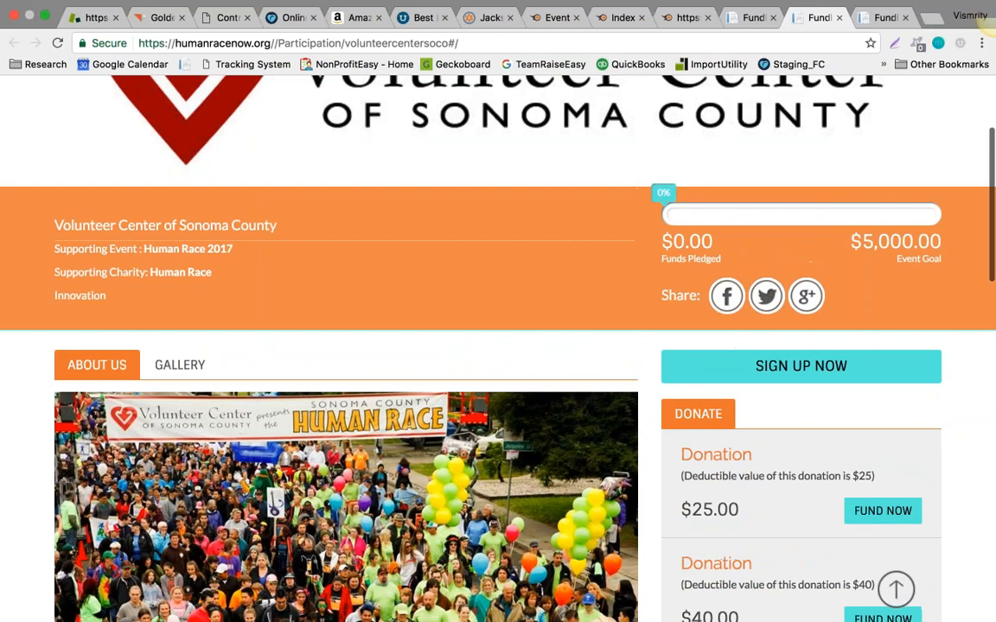
scroll(895, 591, "down", 4)
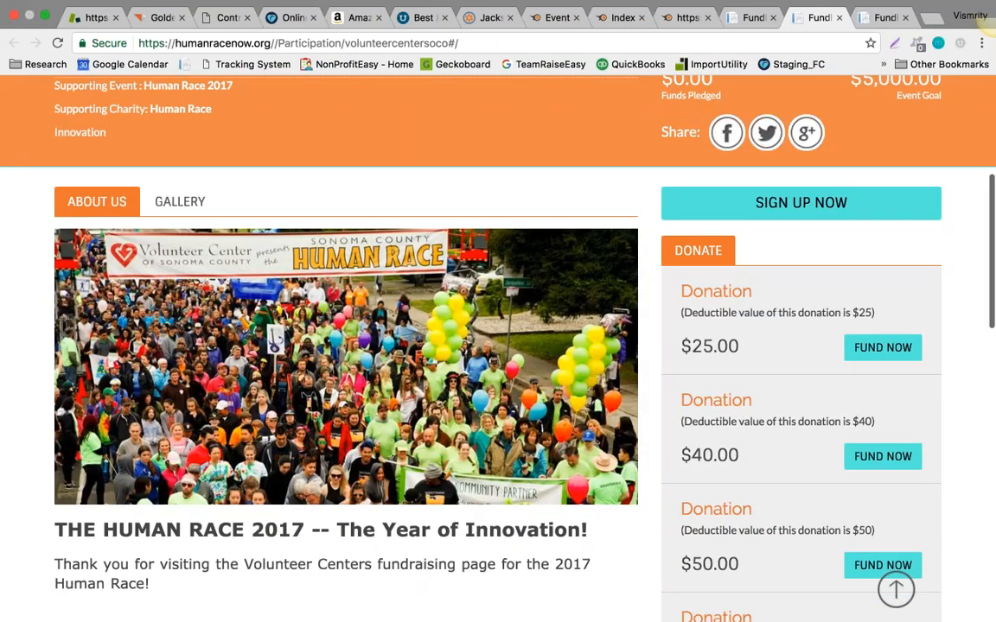
scroll(498, 346, "down", 8)
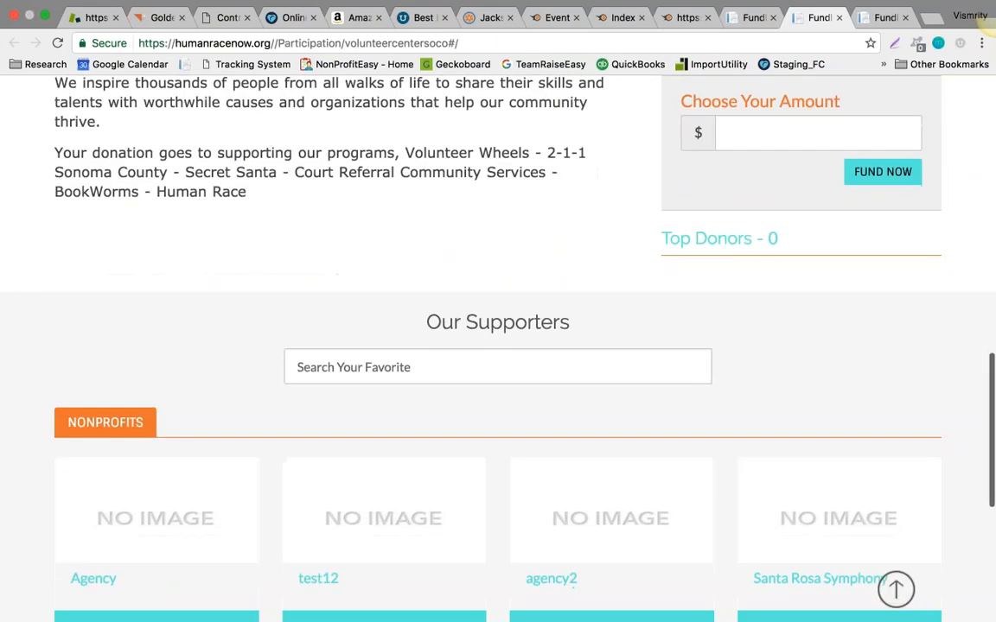
scroll(498, 346, "up", 3)
scroll(585, 325, "up", 1)
scroll(498, 346, "up", 9)
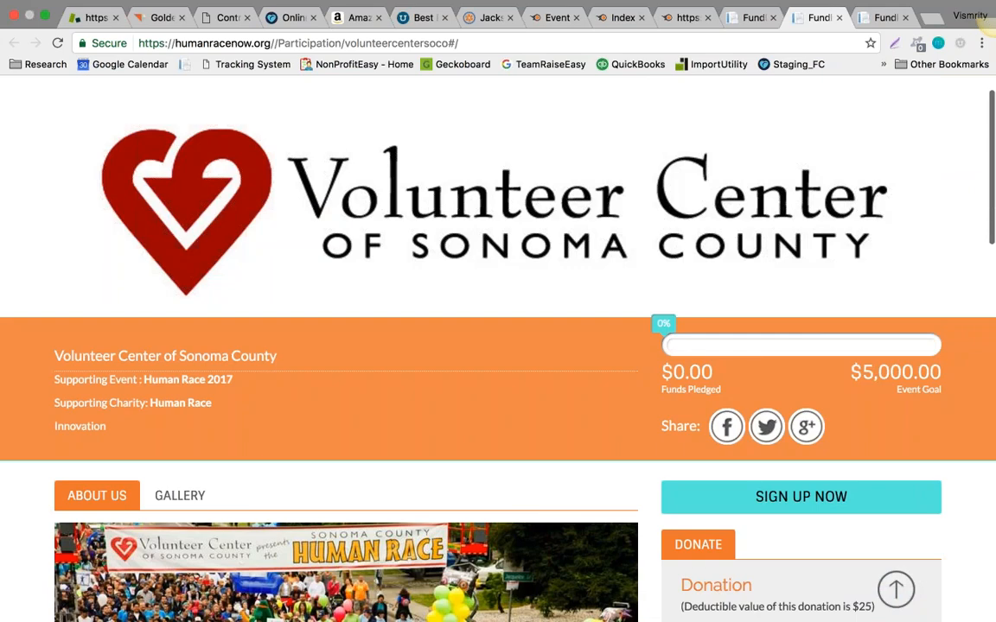
Step: Close the Volunteer Center of Sonoma County and teamtest pages, keeping the main Human Race page open
left_click(838, 17)
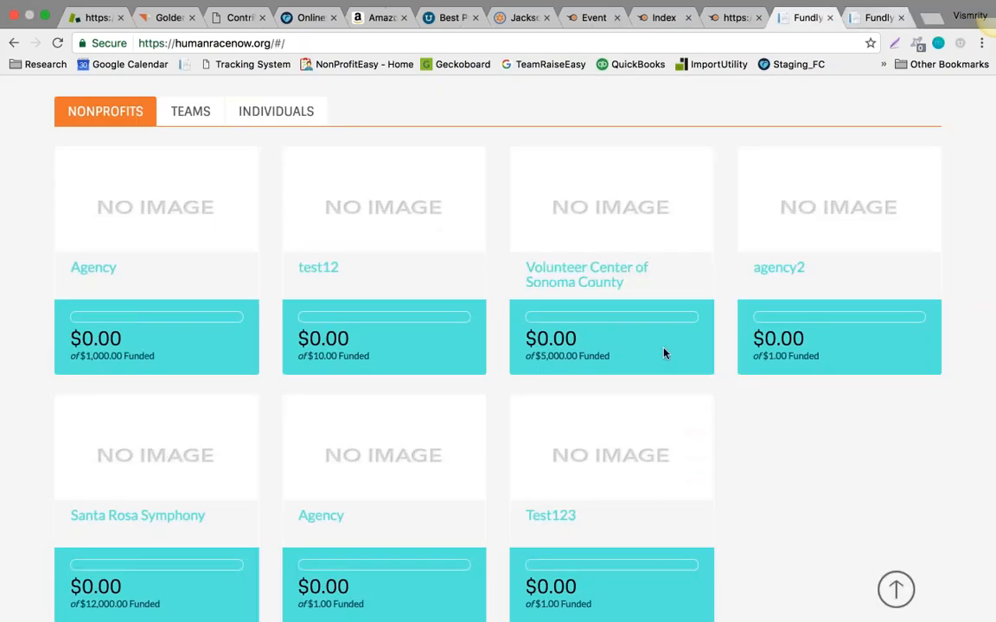
scroll(662, 350, "up", 9)
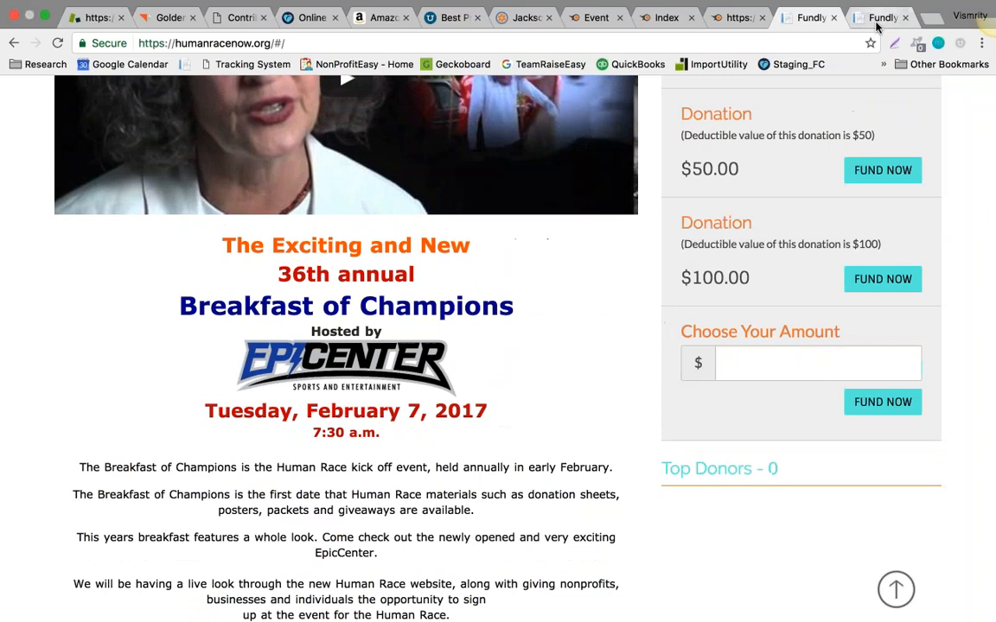
left_click(878, 21)
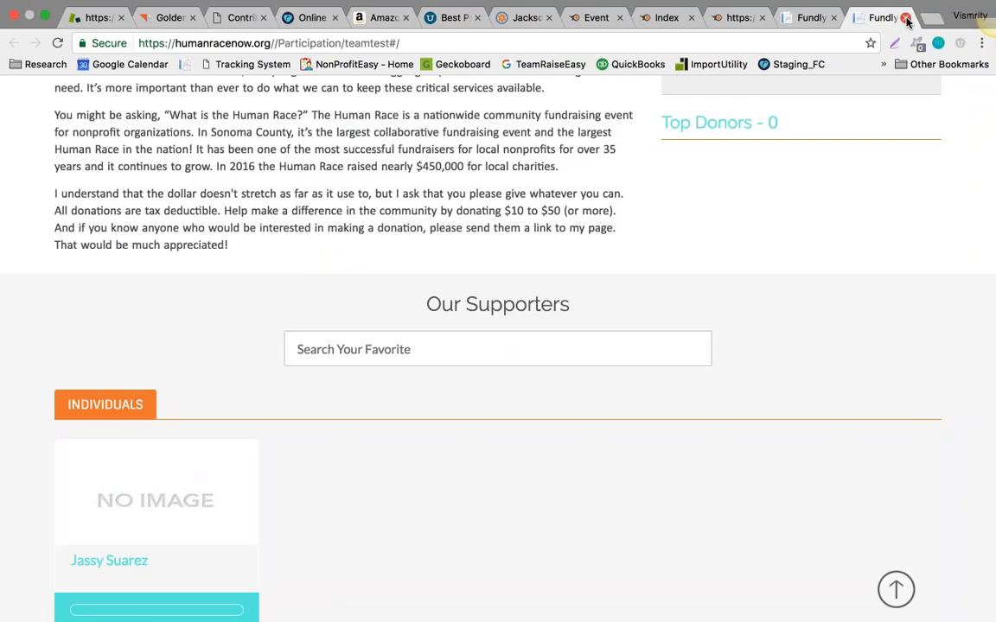
left_click(905, 17)
Step: Look over the main Human Race page, from its nonprofit supporters up to the event story, donation levels and banner
scroll(343, 522, "down", 15)
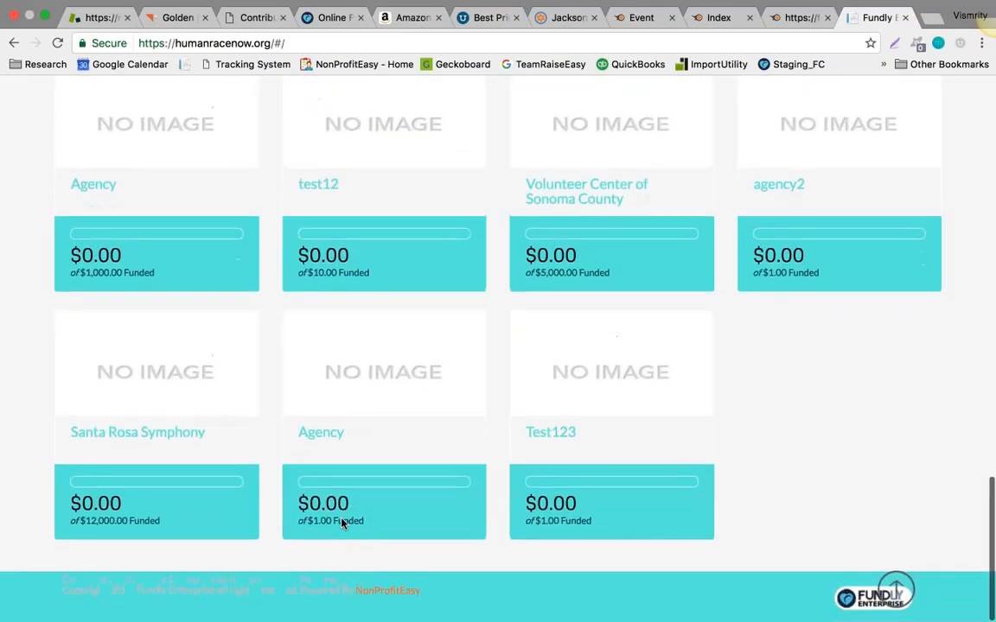
scroll(343, 522, "up", 10)
scroll(341, 522, "up", 3)
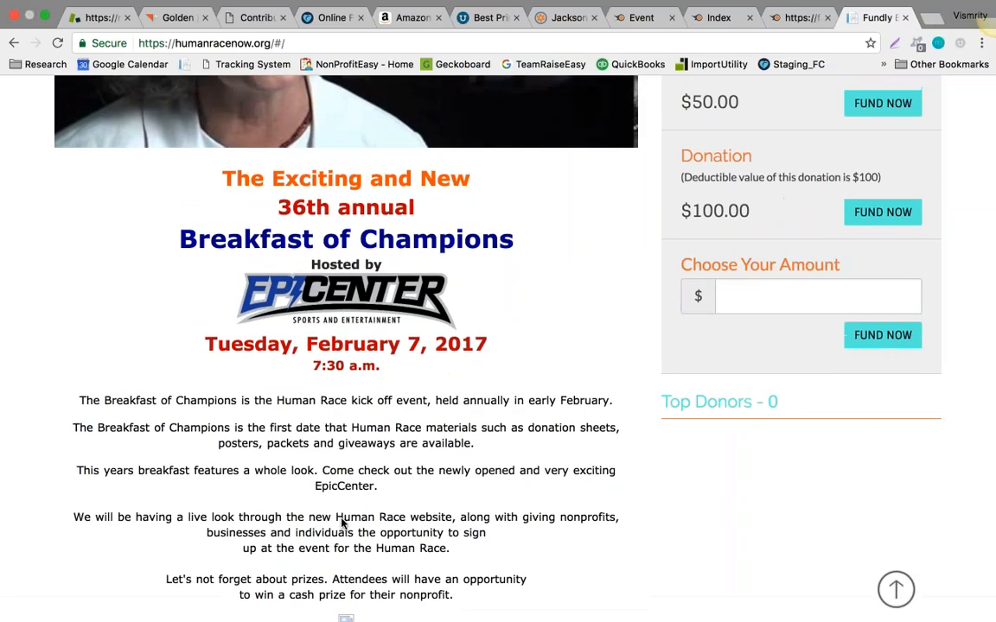
scroll(342, 523, "down", 10)
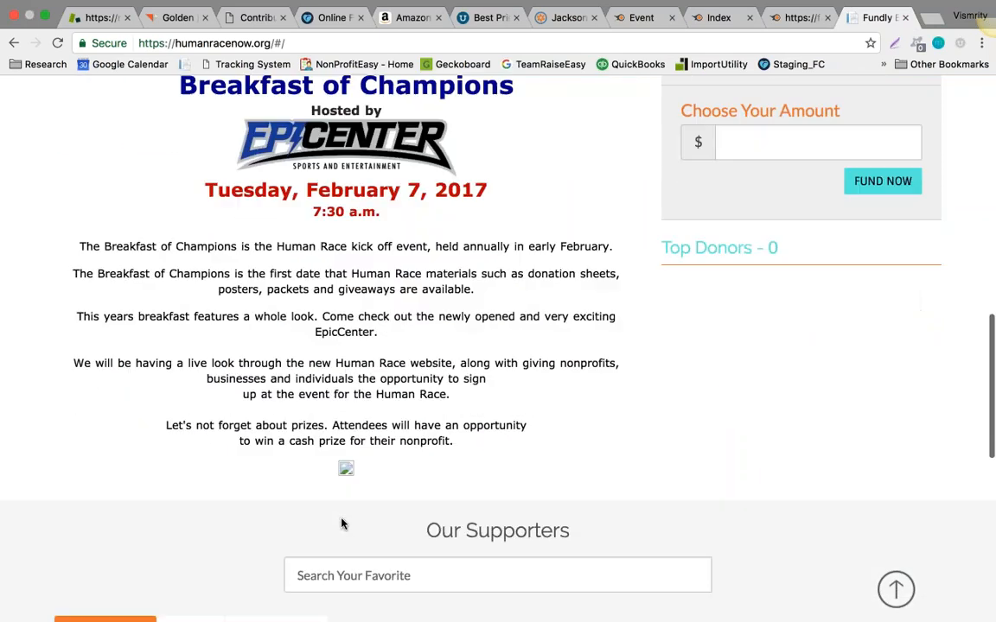
scroll(341, 522, "up", 6)
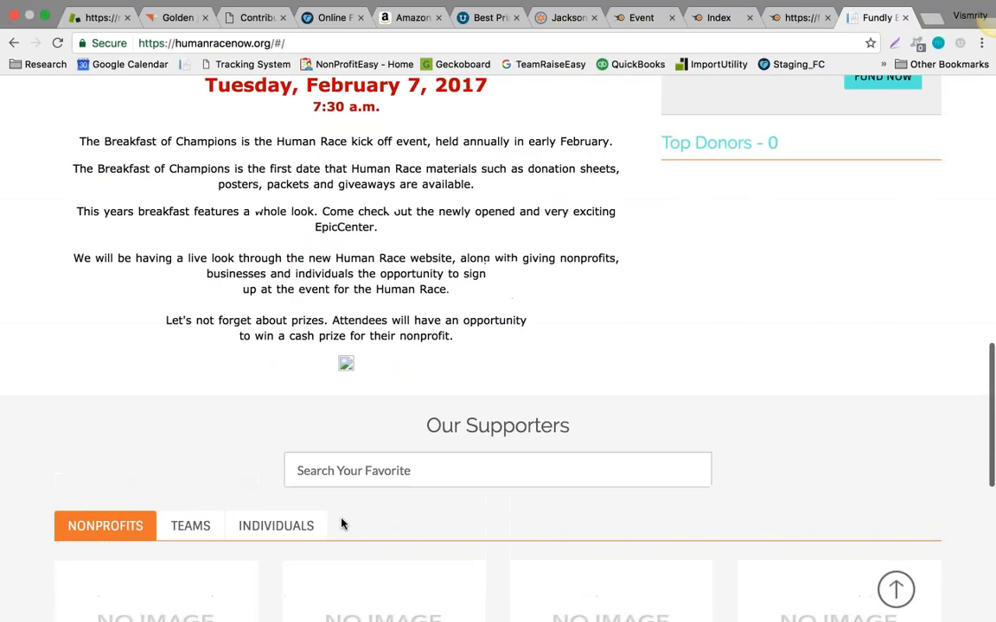
scroll(341, 522, "down", 1)
scroll(342, 523, "up", 8)
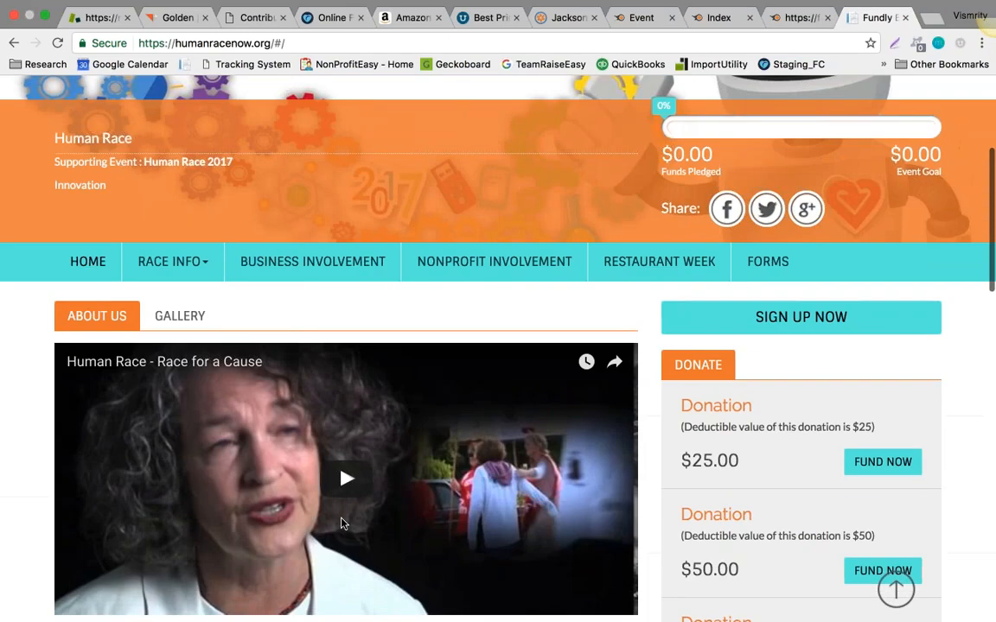
scroll(341, 523, "down", 8)
scroll(342, 523, "down", 6)
scroll(342, 523, "up", 4)
scroll(341, 523, "up", 8)
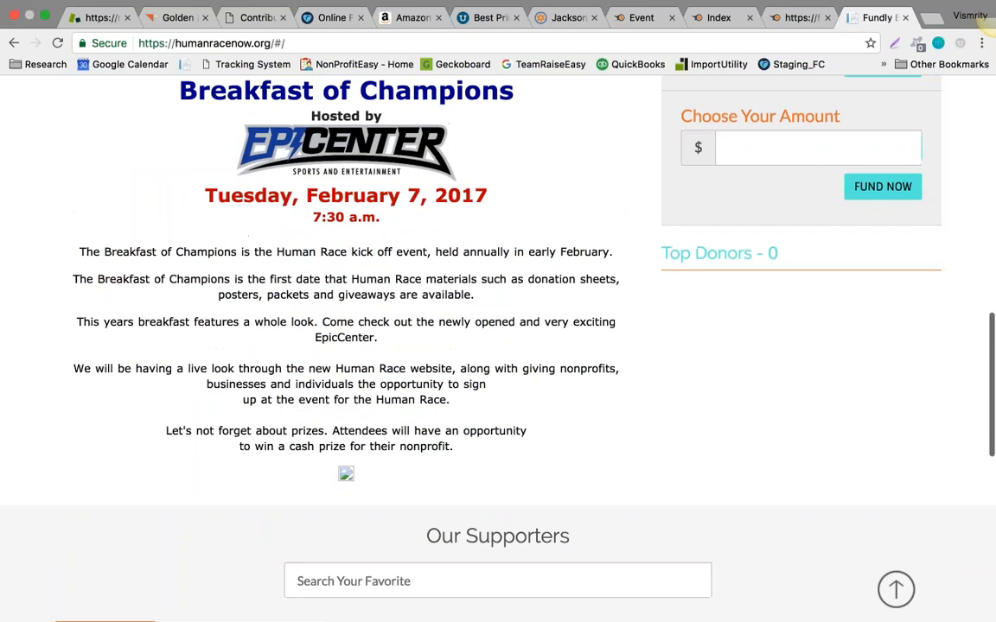
scroll(964, 369, "up", 1)
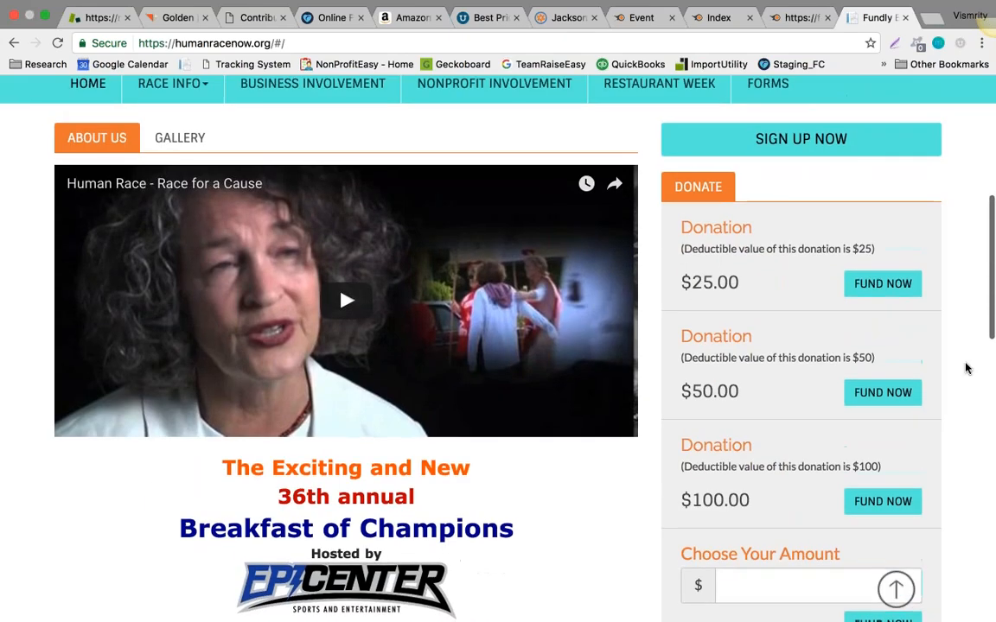
scroll(965, 369, "down", 5)
scroll(966, 369, "down", 6)
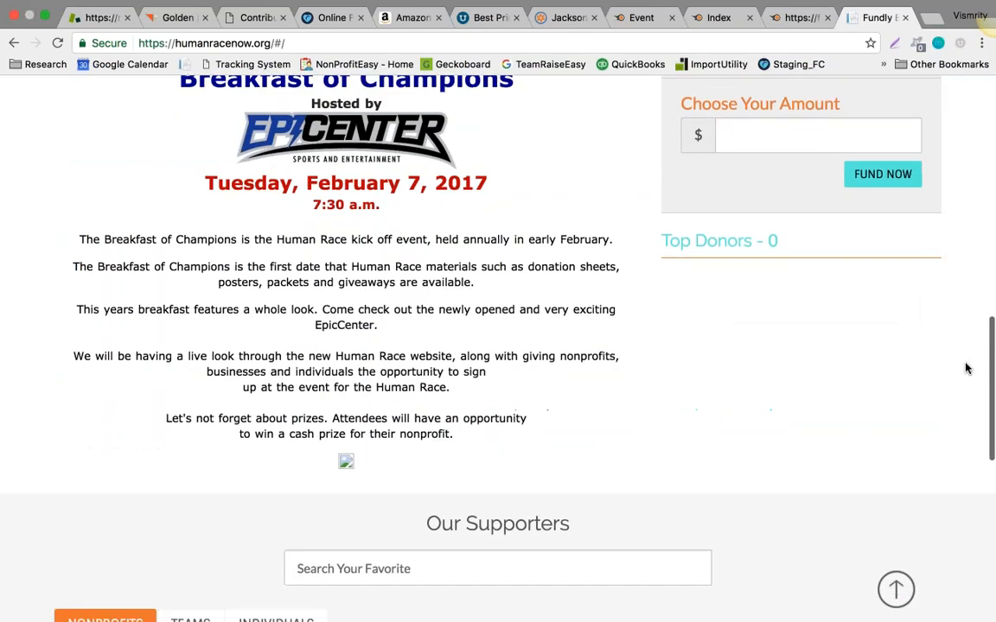
scroll(966, 369, "up", 15)
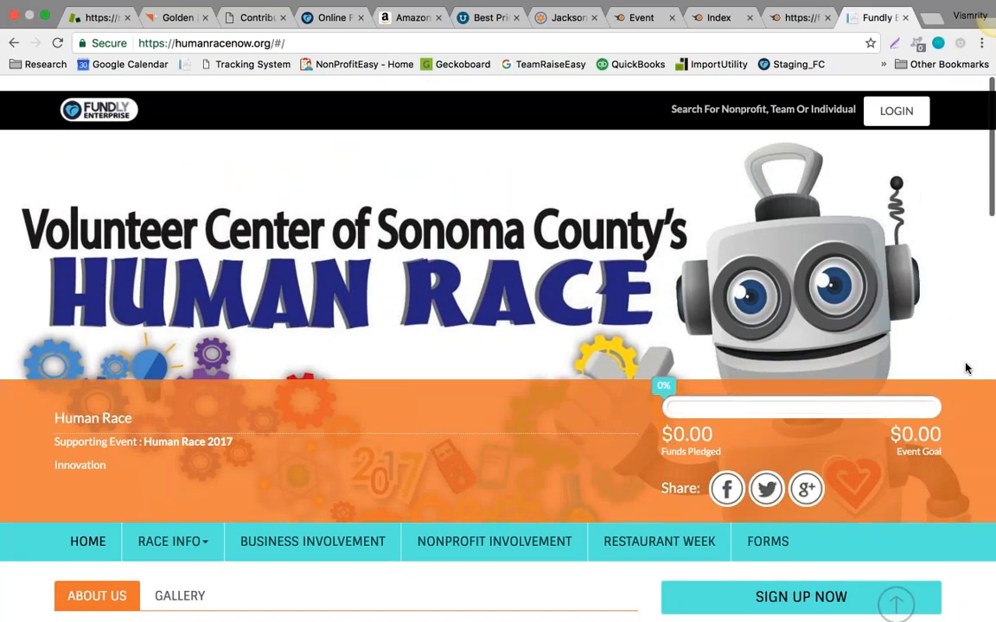
Step: Show the Race Info subpages, then open the Business Involvement page and examine its ways to participate
scroll(458, 333, "down", 5)
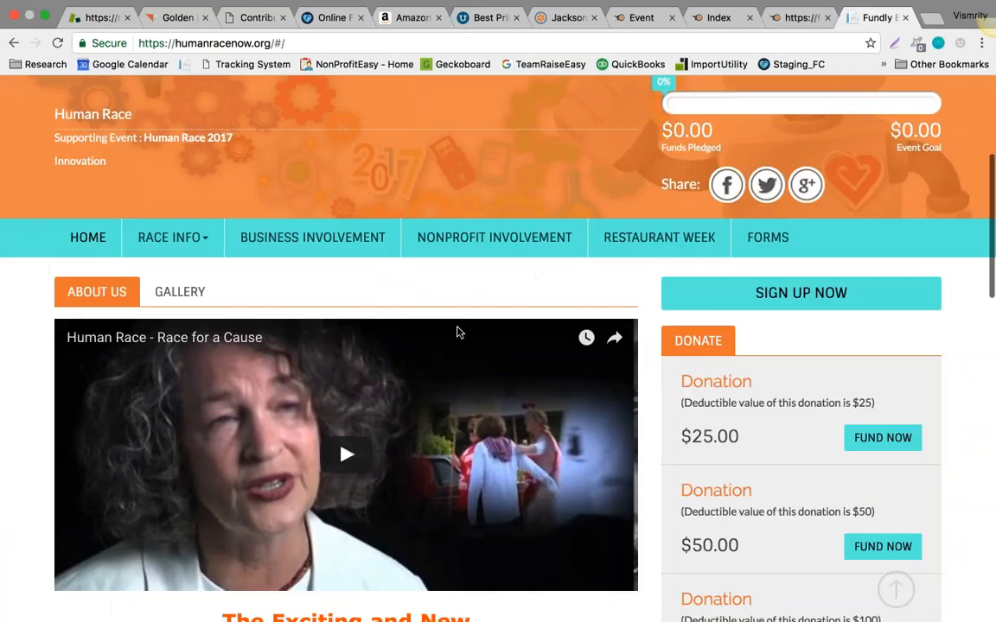
left_click(200, 149)
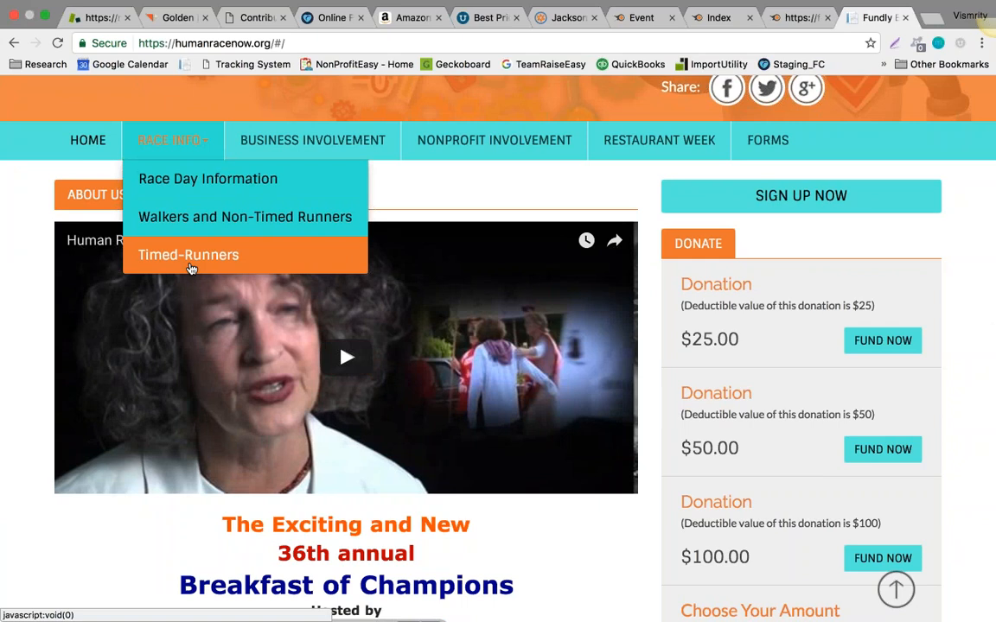
left_click(299, 144)
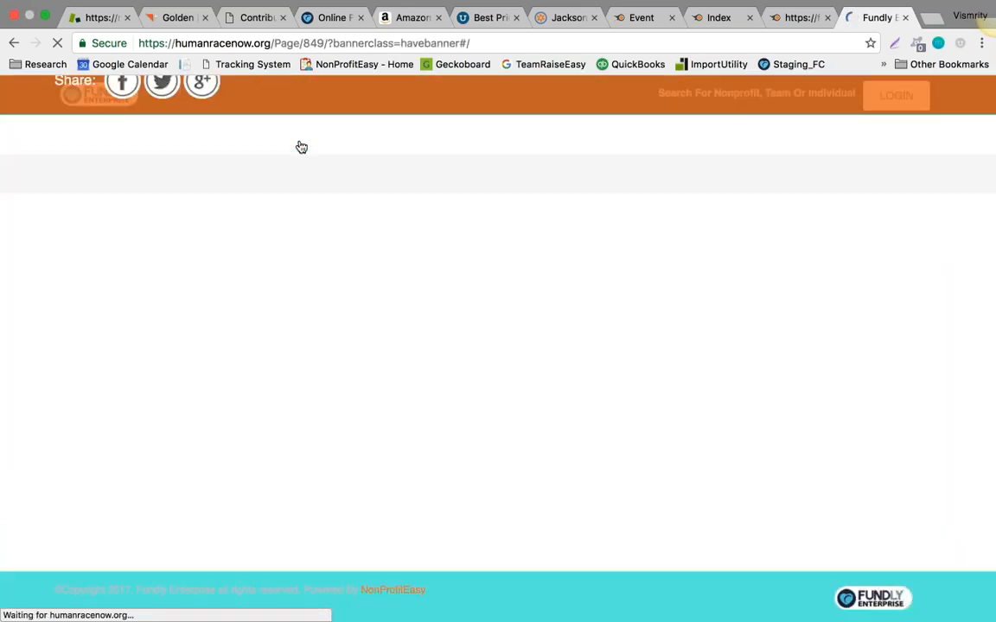
scroll(497, 345, "down", 10)
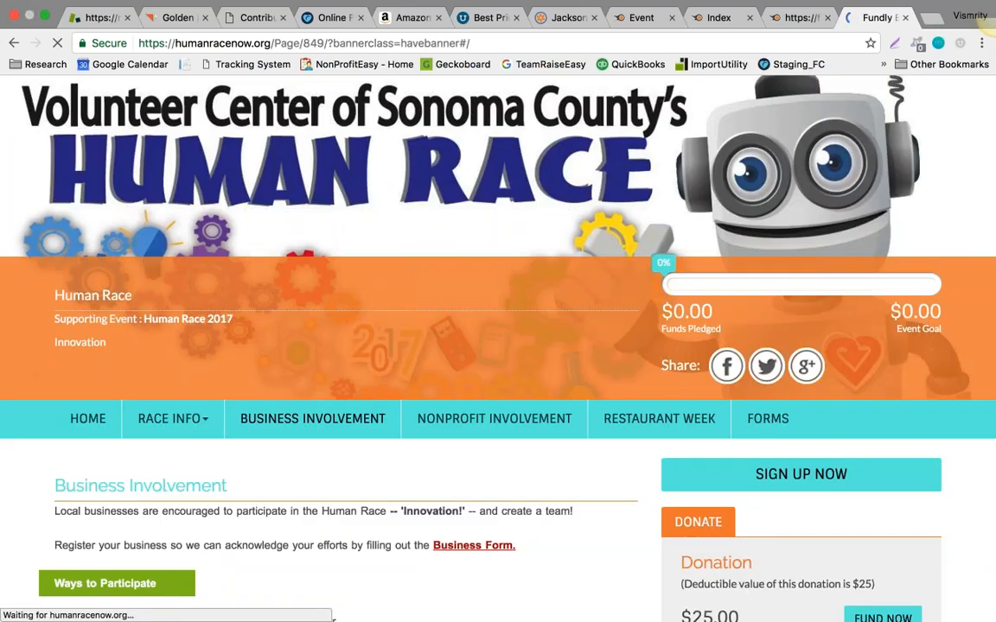
scroll(497, 346, "up", 5)
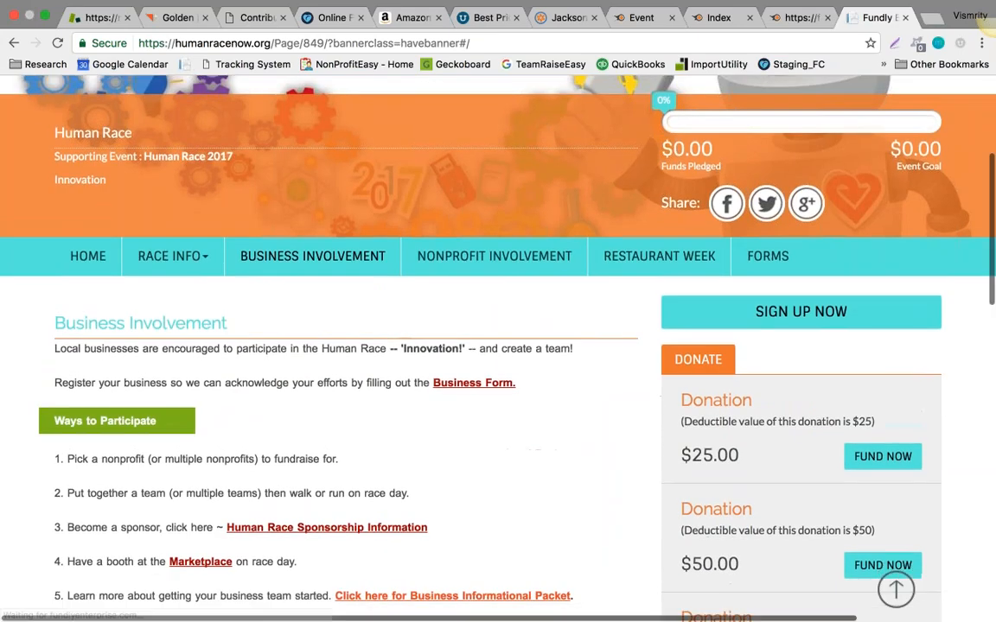
Step: Open the Timed-Runners page under Race Info and look over its registration notes, runner fees and sign-up options
mouse_move(168, 256)
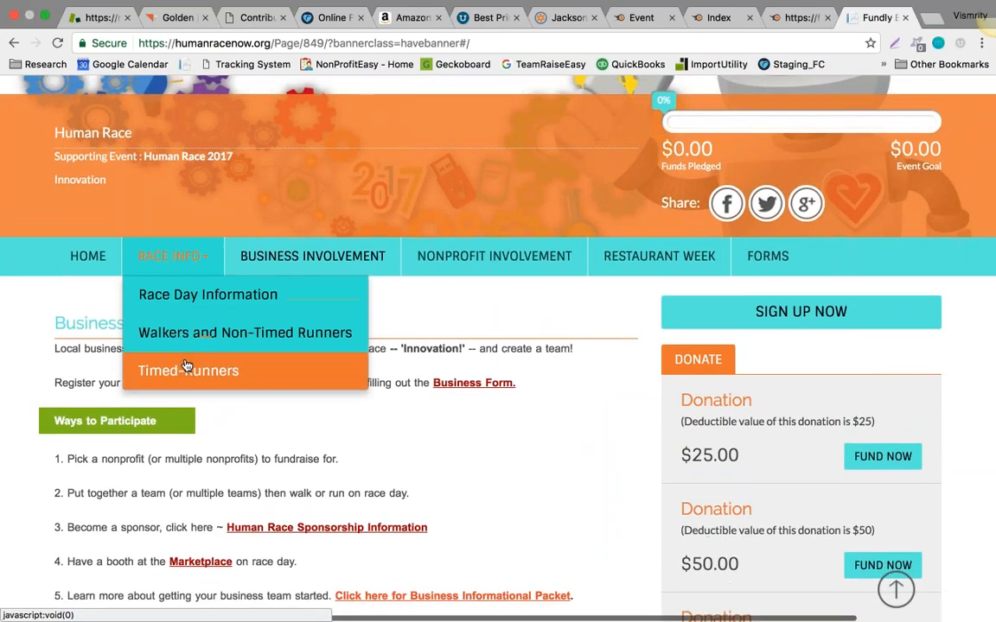
left_click(187, 367)
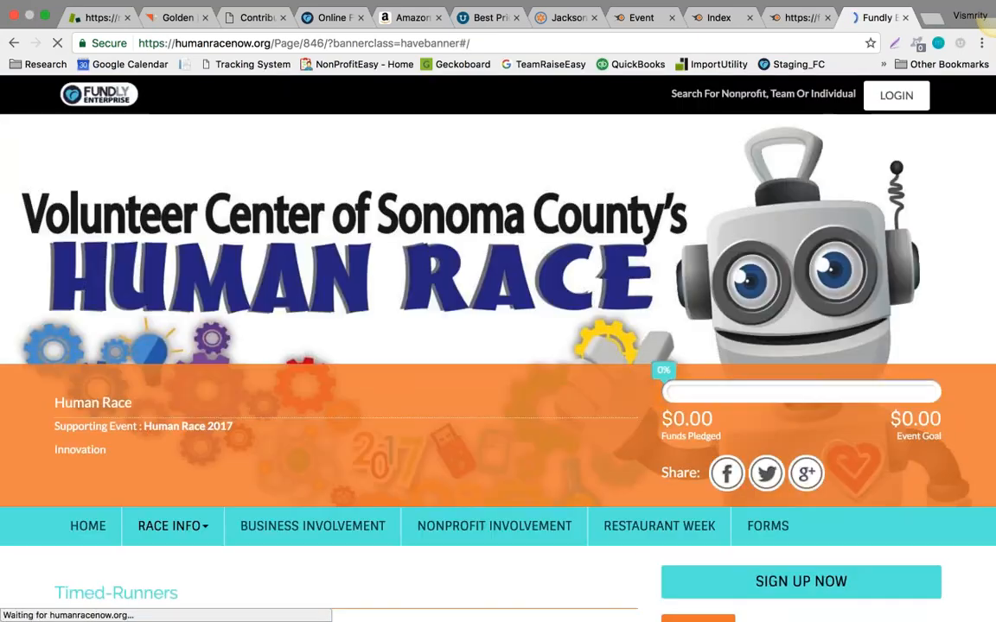
scroll(187, 366, "down", 10)
scroll(498, 346, "down", 3)
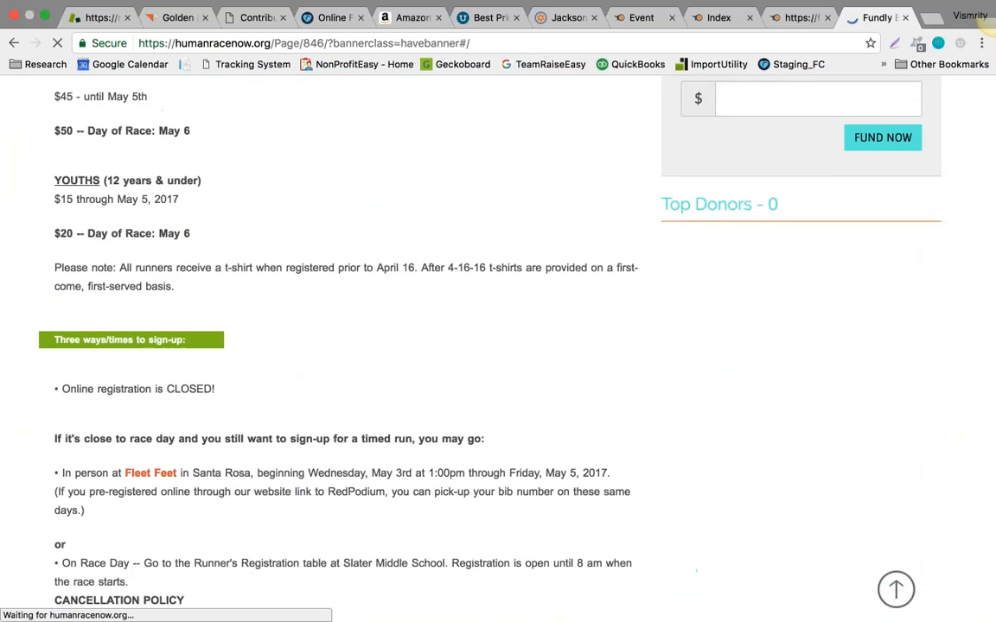
scroll(498, 346, "up", 8)
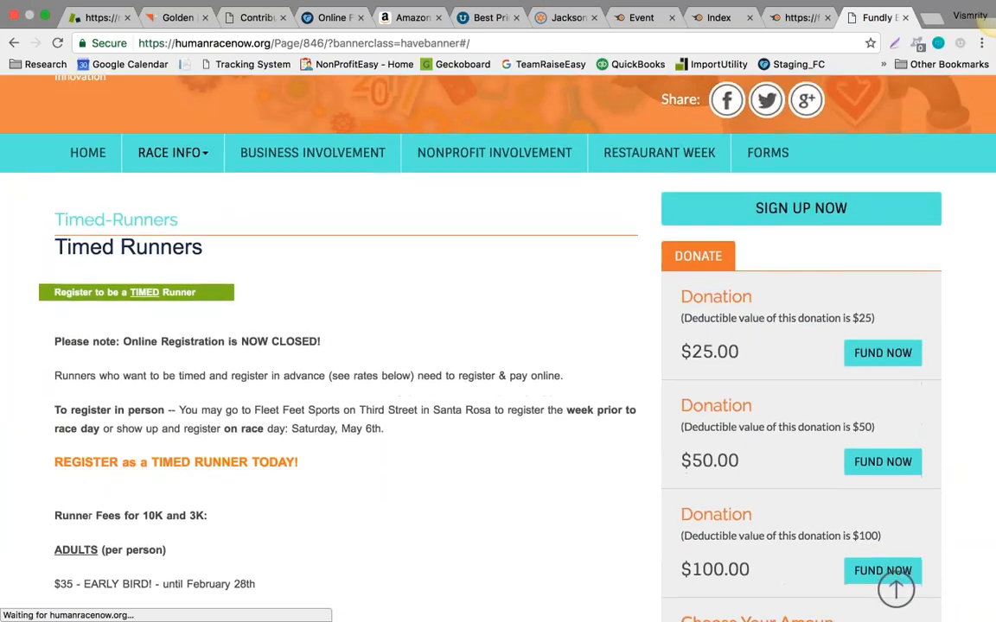
scroll(374, 431, "down", 4)
scroll(374, 430, "up", 10)
Step: Return to the Business Involvement page and examine its 2017 Sponsors table down to the supporters section
left_click(324, 444)
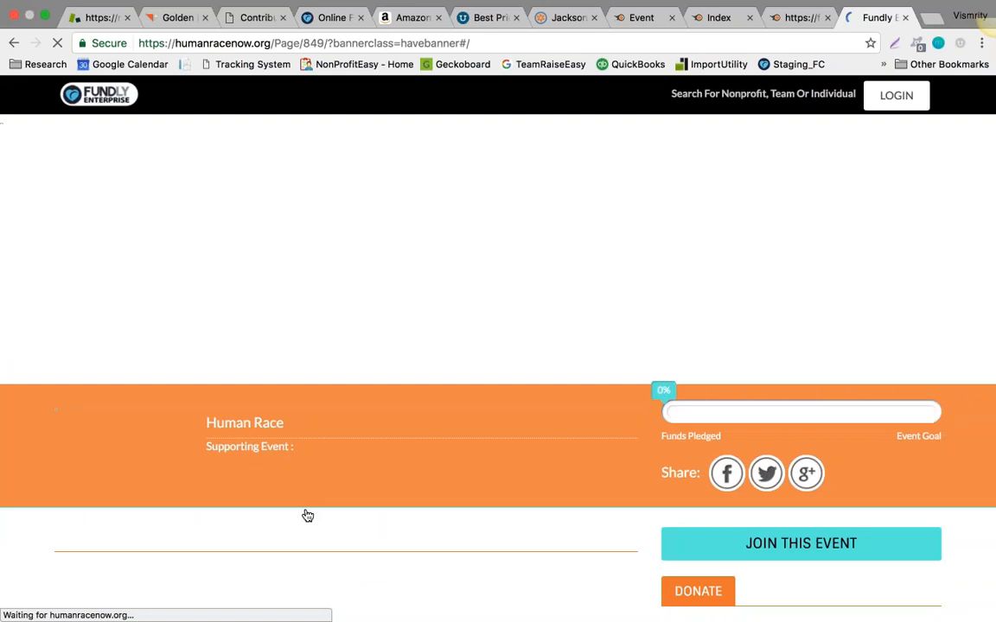
scroll(324, 445, "down", 3)
scroll(389, 315, "down", 12)
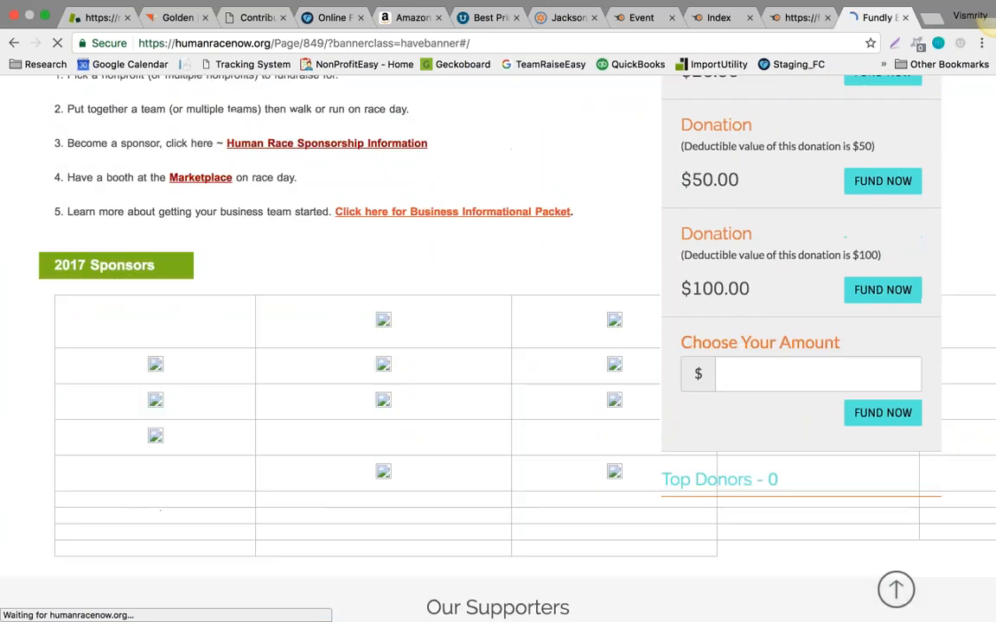
scroll(313, 339, "down", 2)
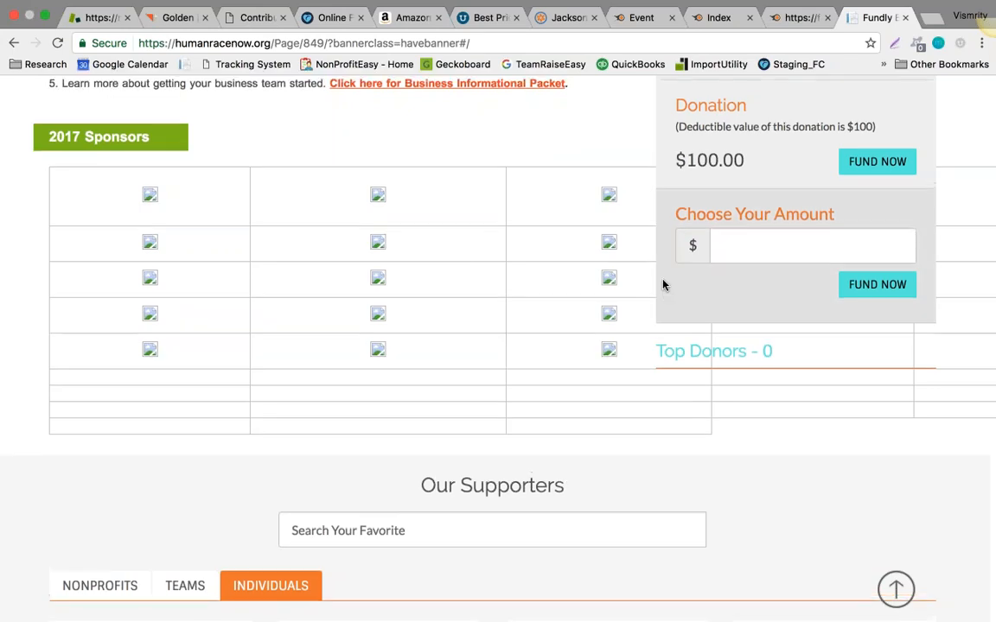
scroll(662, 284, "up", 6)
scroll(447, 345, "down", 10)
scroll(448, 345, "up", 1)
scroll(448, 346, "up", 2)
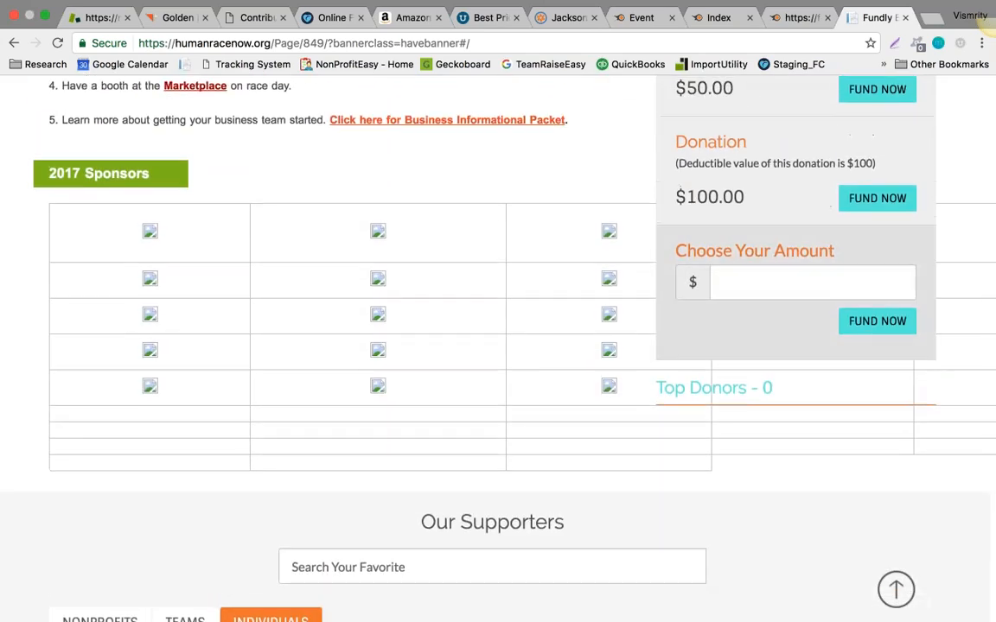
Step: Review the Business Involvement page's ways to participate, linked forms, donation levels and sponsor grid
scroll(647, 386, "up", 5)
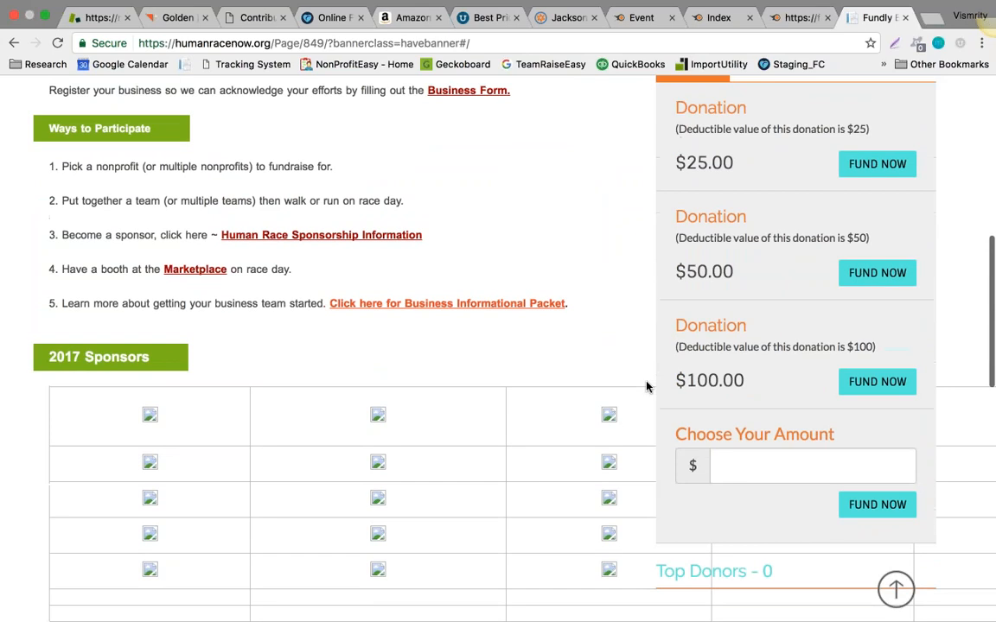
scroll(646, 386, "up", 3)
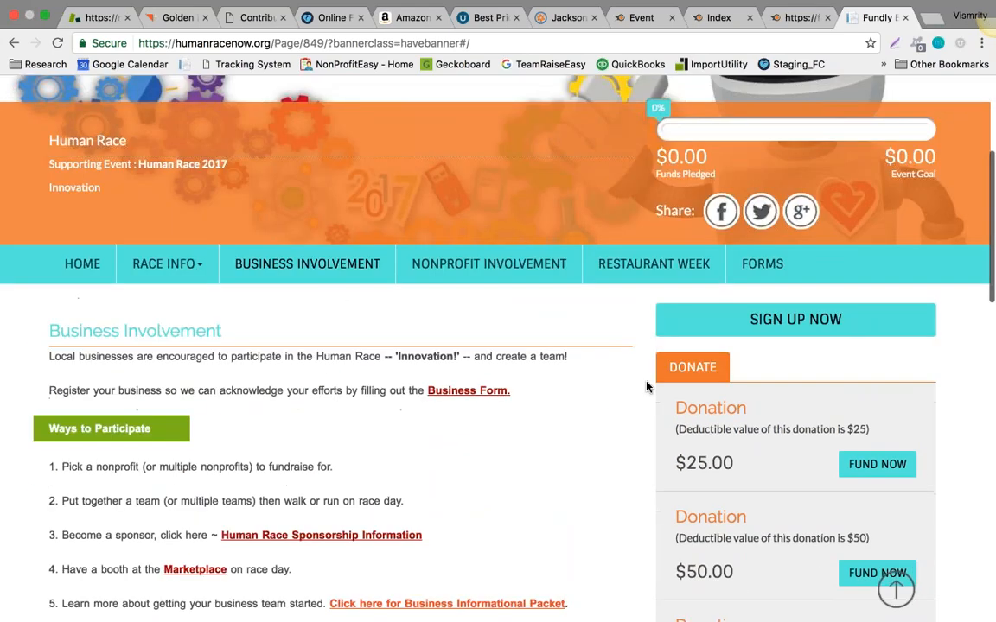
scroll(593, 562, "down", 6)
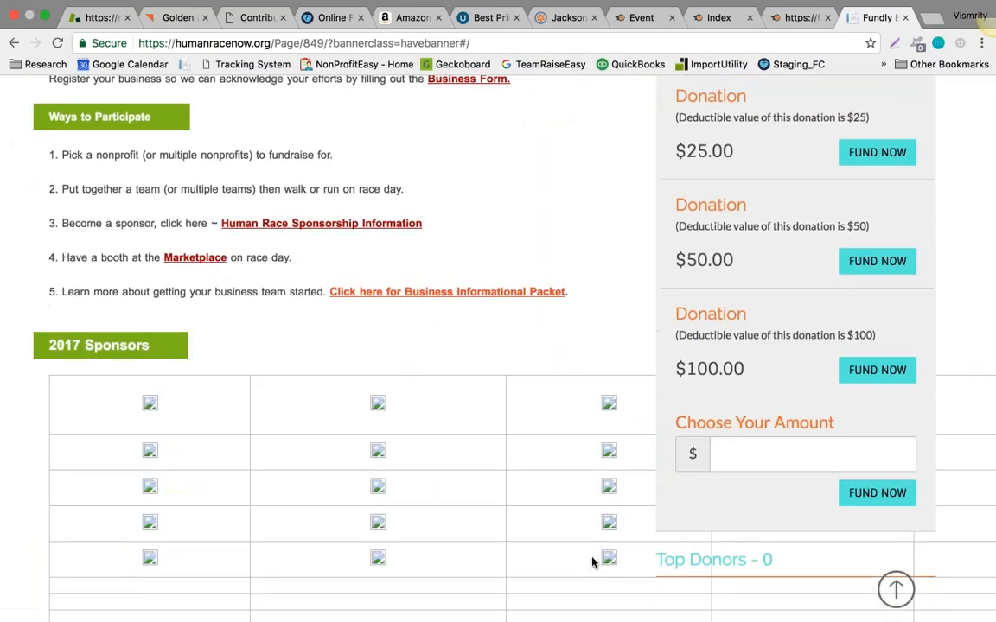
scroll(593, 563, "down", 3)
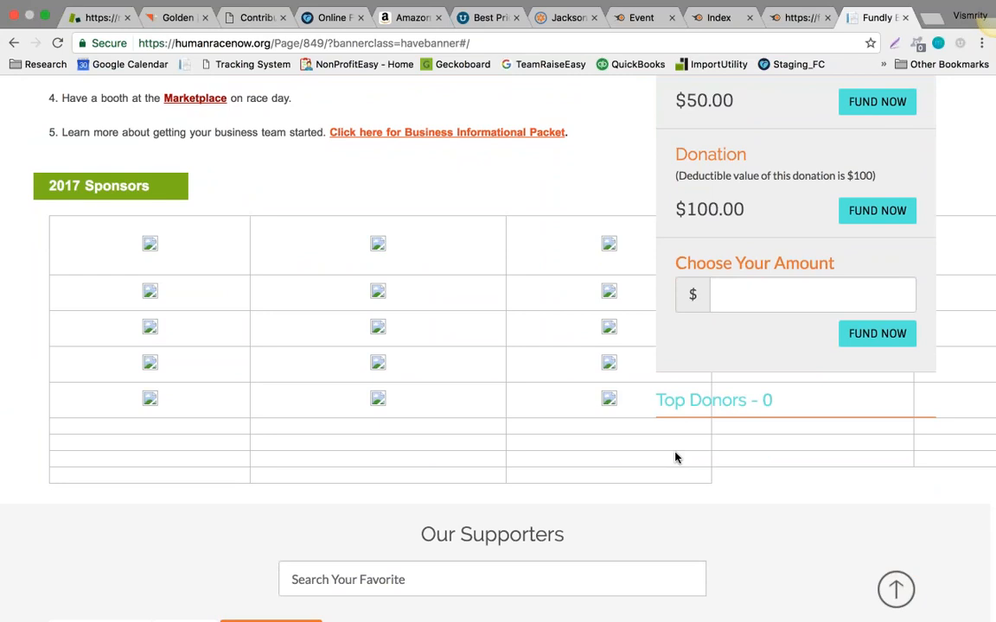
scroll(677, 458, "up", 10)
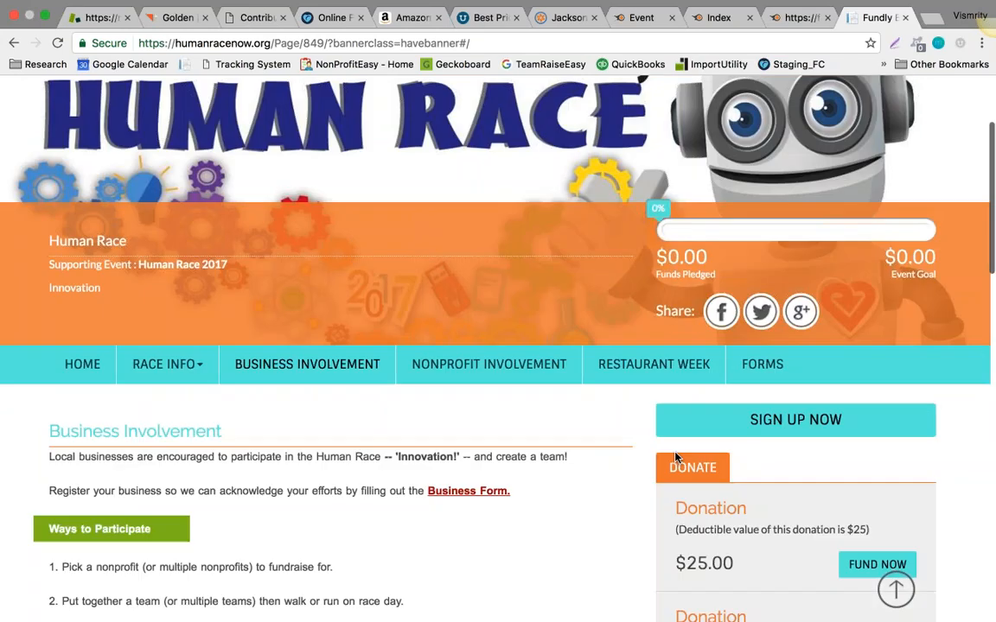
scroll(677, 449, "down", 10)
scroll(676, 450, "up", 7)
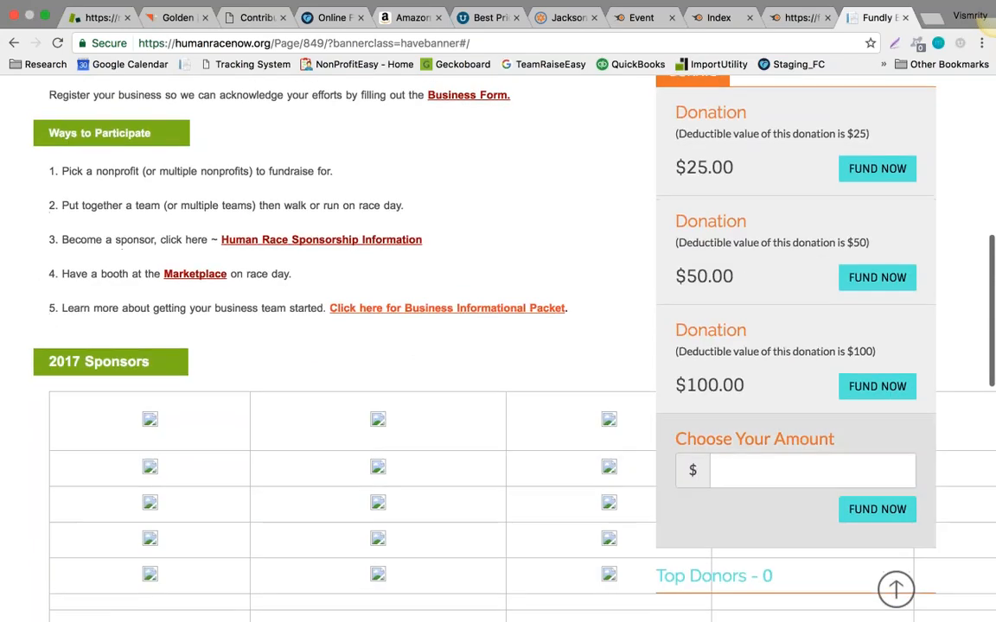
scroll(498, 346, "up", 2)
scroll(497, 346, "down", 7)
scroll(498, 345, "up", 10)
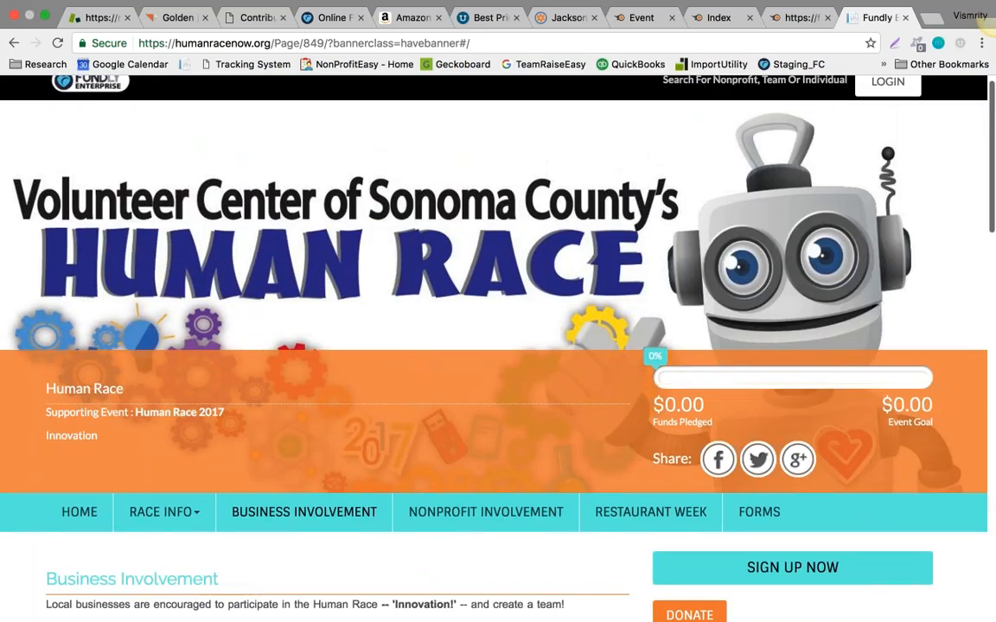
scroll(522, 235, "down", 3)
Step: Open the Nonprofit Involvement page and skim it from the agency form through the payouts and Marketplace booth rules
left_click(522, 236)
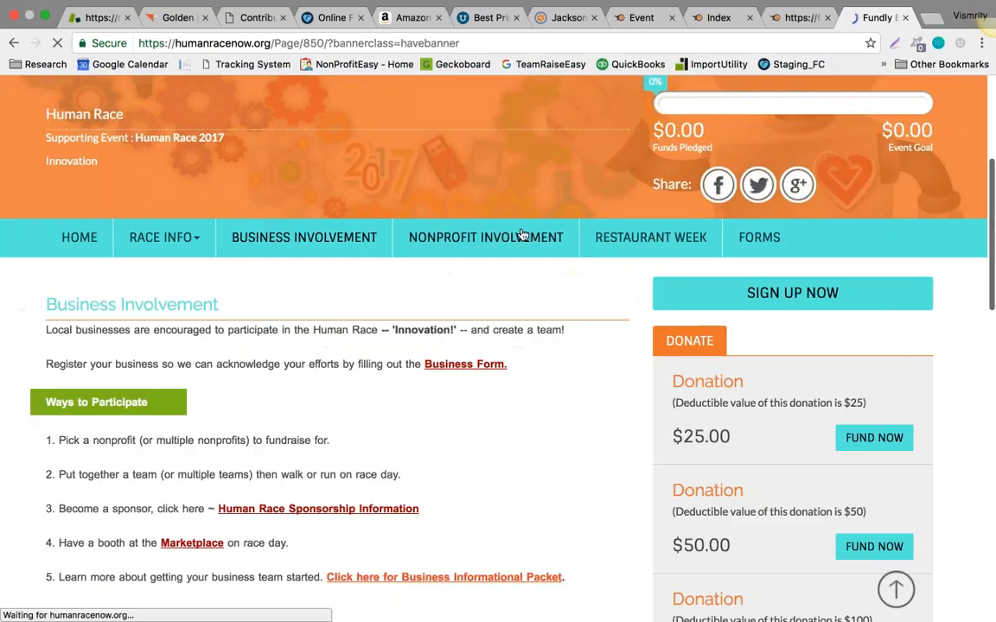
scroll(498, 346, "down", 5)
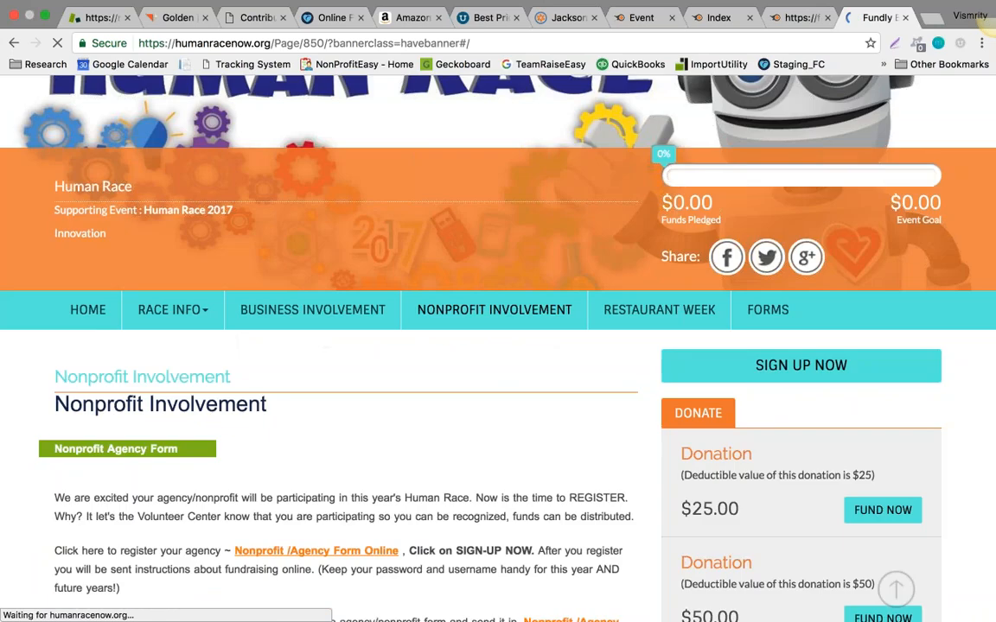
scroll(497, 346, "down", 10)
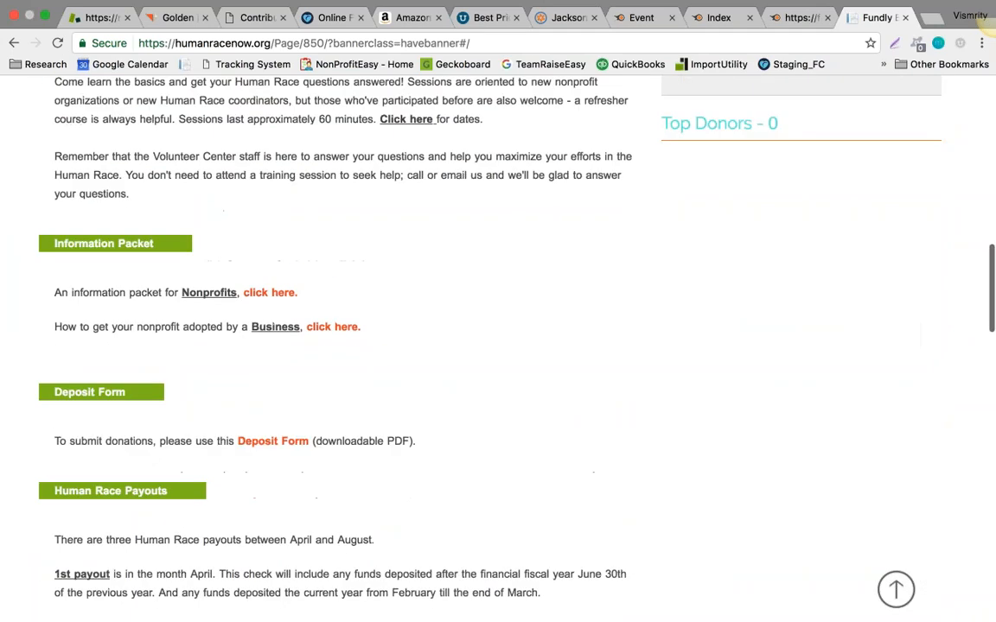
scroll(497, 346, "down", 8)
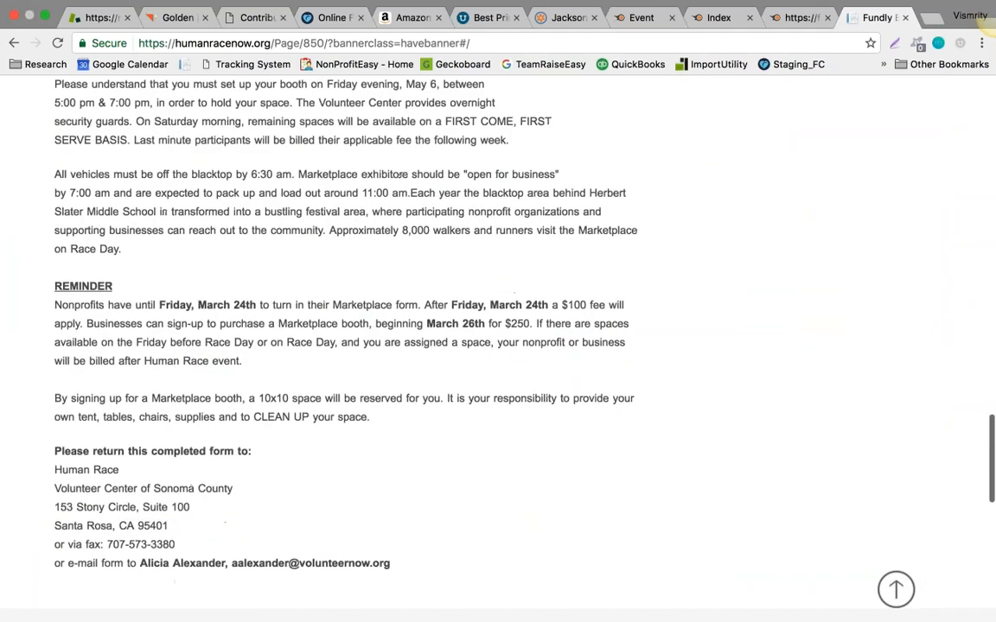
scroll(498, 345, "up", 10)
scroll(737, 212, "up", 10)
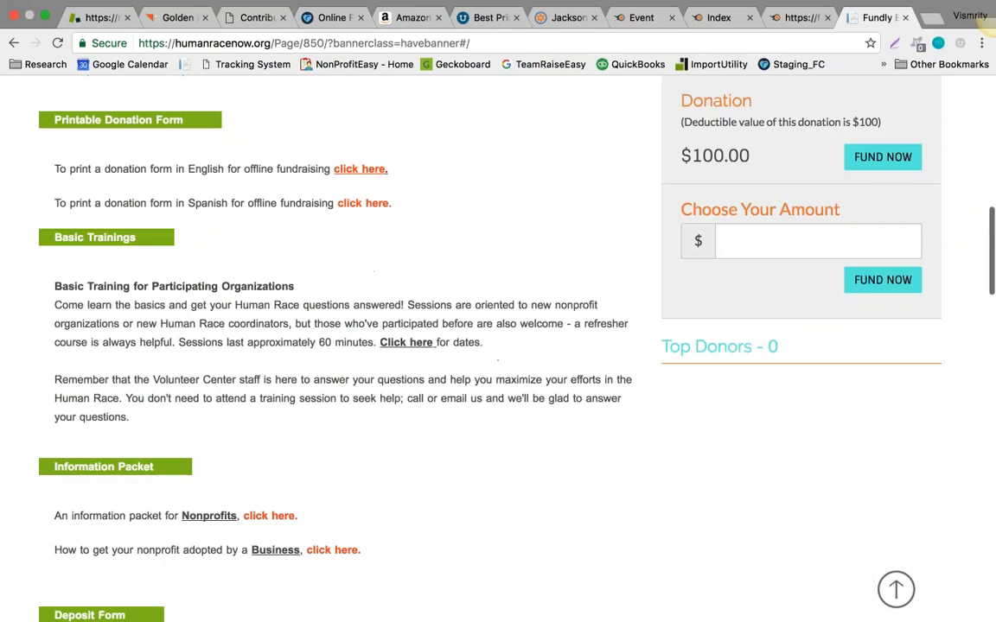
scroll(737, 211, "up", 5)
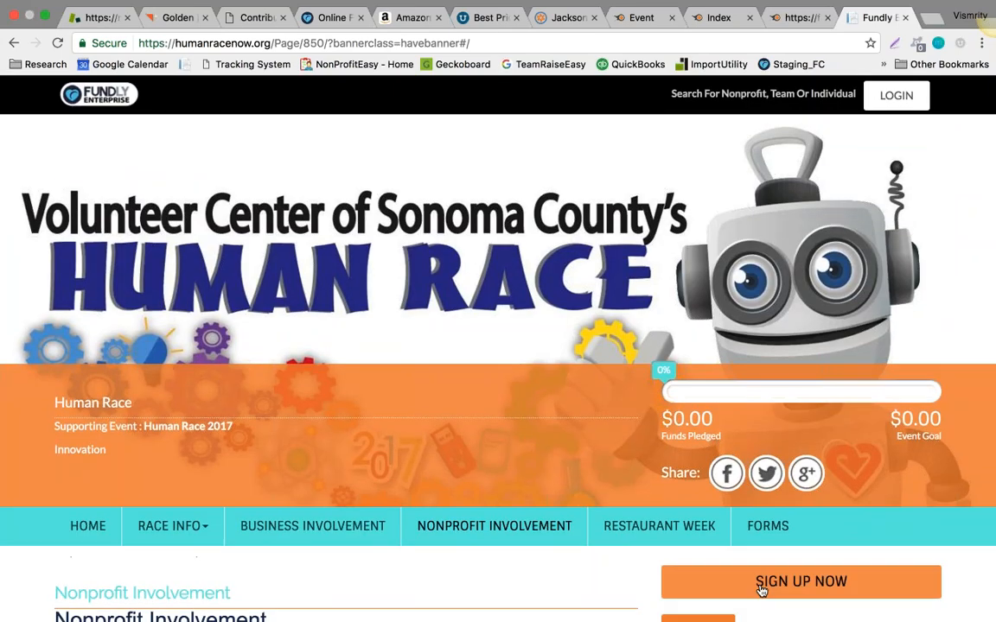
Step: Look at the Nonprofit Involvement page's sign-up option, agency form links, printable donation forms and basic trainings
right_click(760, 589)
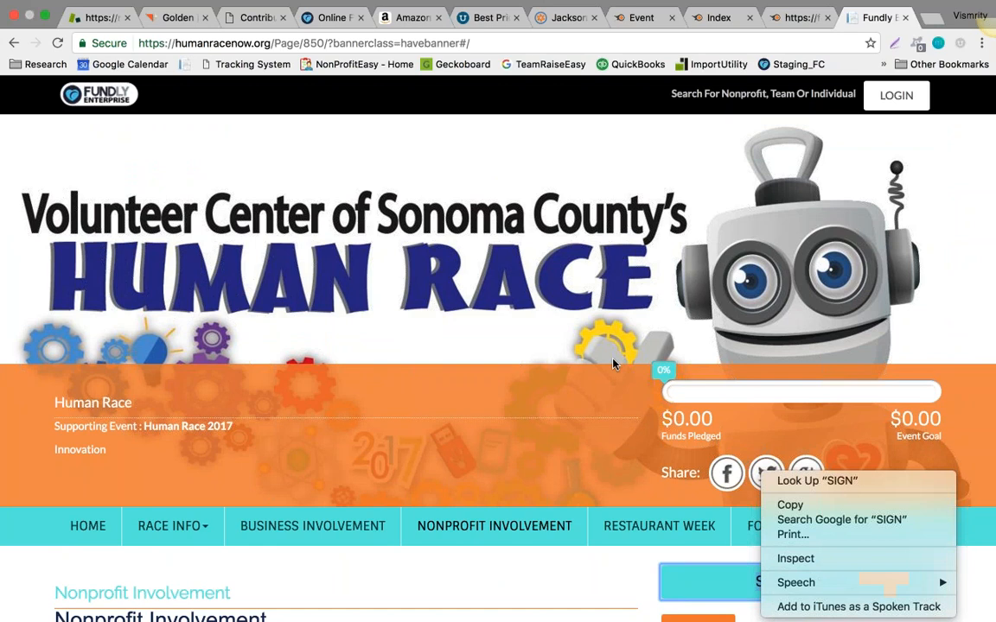
key("Escape")
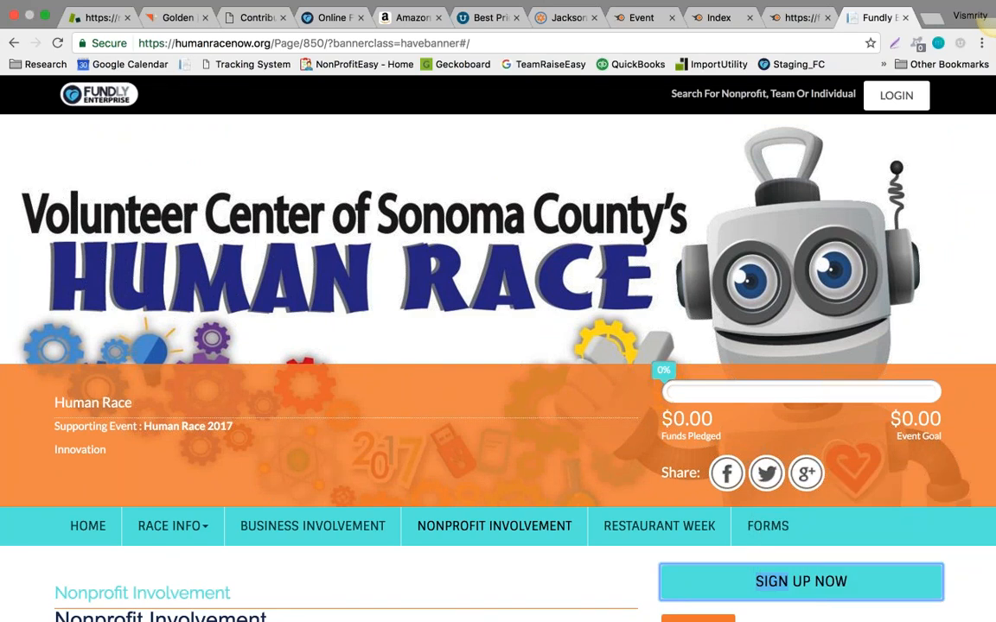
scroll(498, 345, "down", 5)
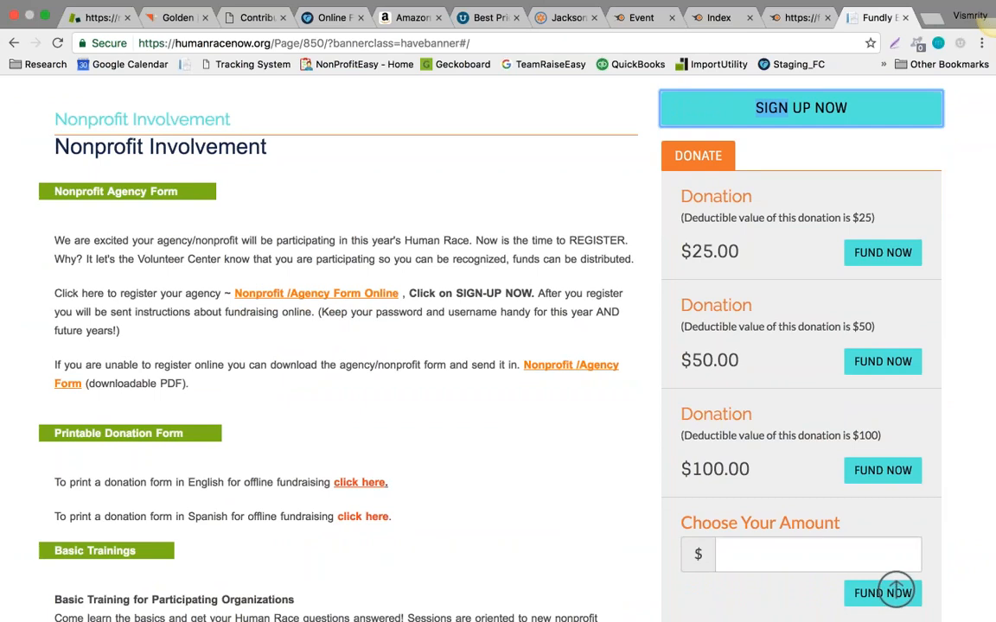
scroll(498, 346, "down", 3)
scroll(498, 346, "up", 3)
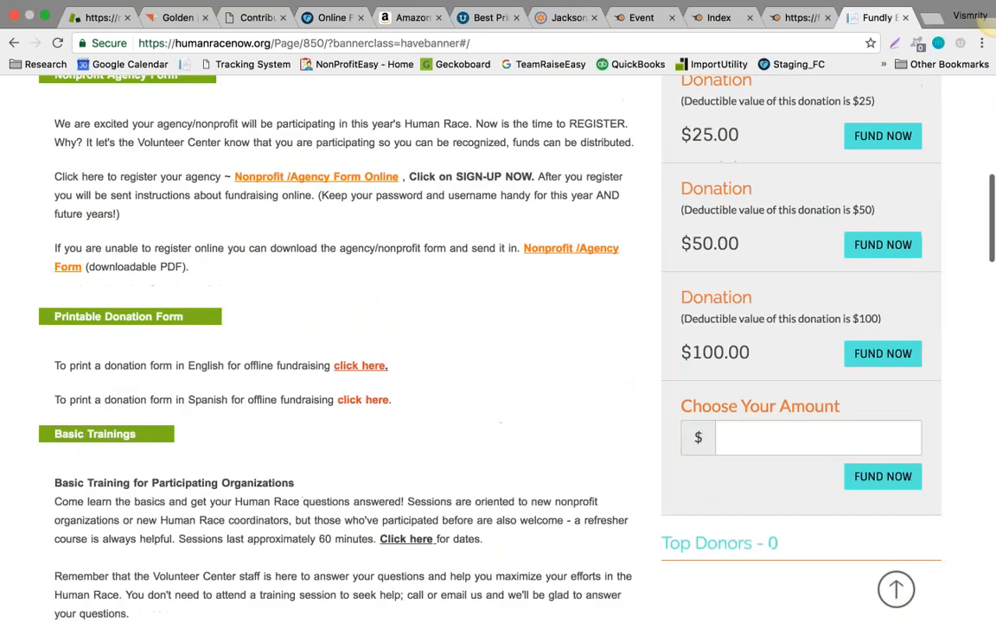
scroll(895, 588, "up", 3)
Step: Open the Restaurant Week page and preview the individual fundraising sign-up as far as Login/Registration, then close the sign-up dialog
left_click(690, 264)
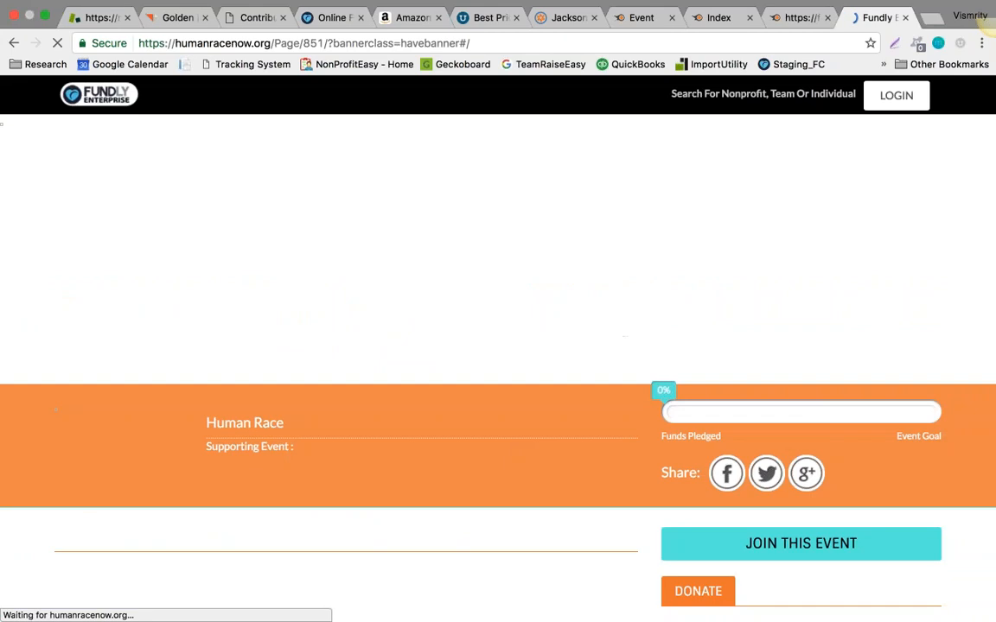
scroll(498, 346, "down", 3)
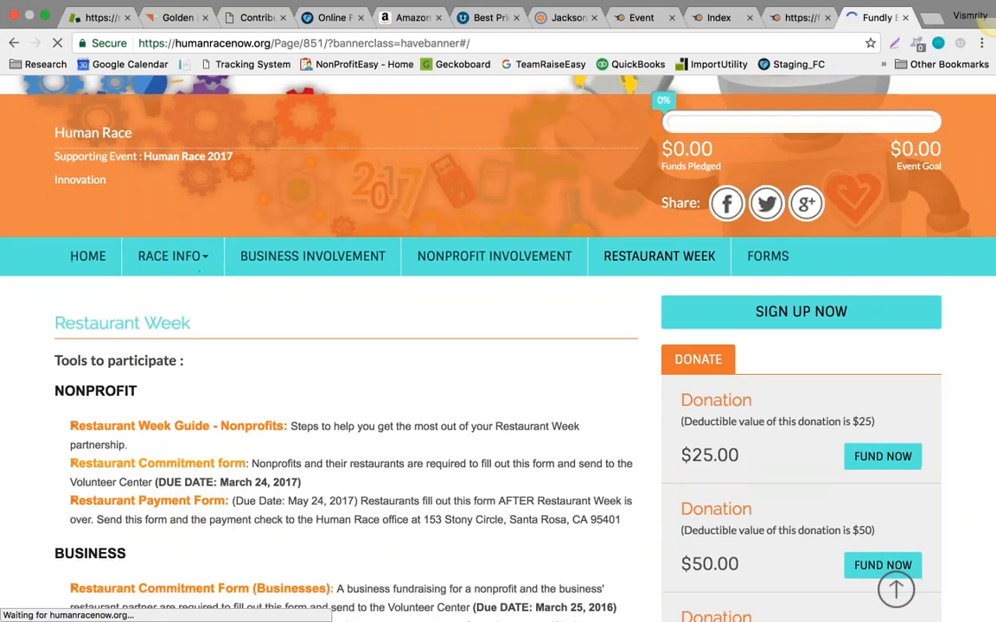
left_click(801, 312)
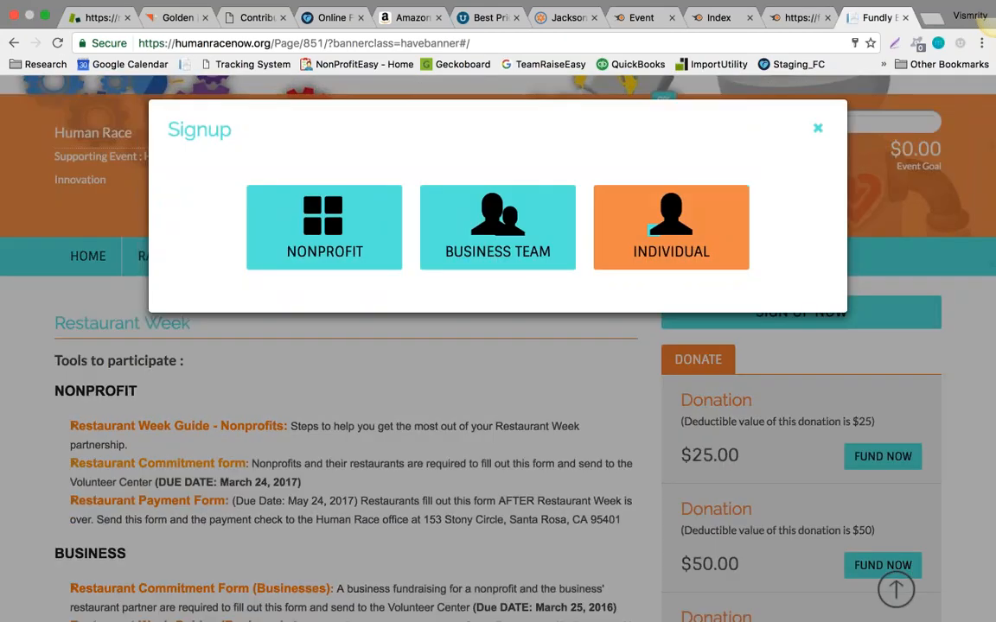
left_click(670, 227)
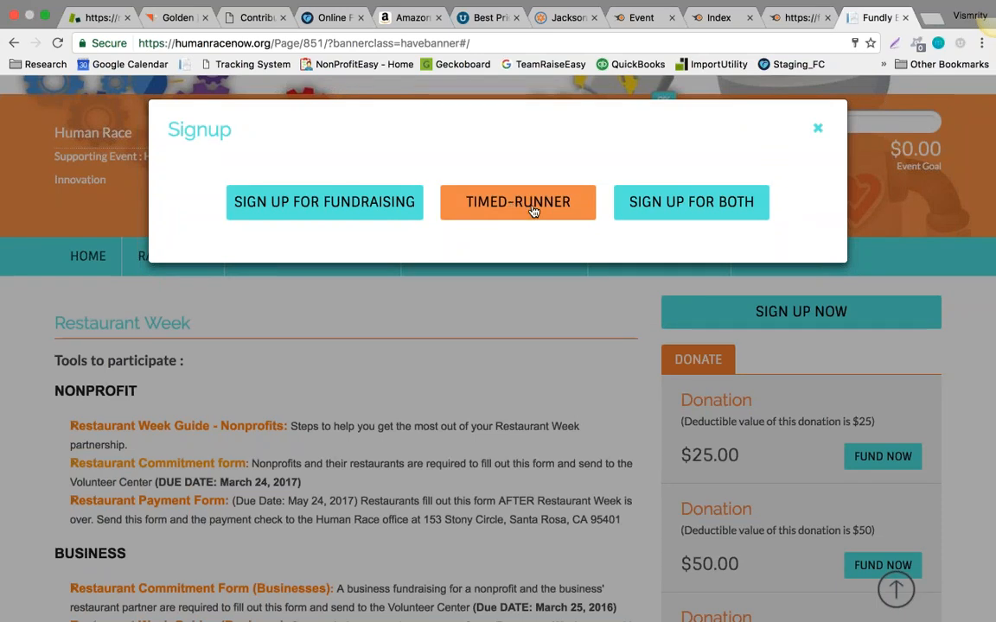
left_click(372, 204)
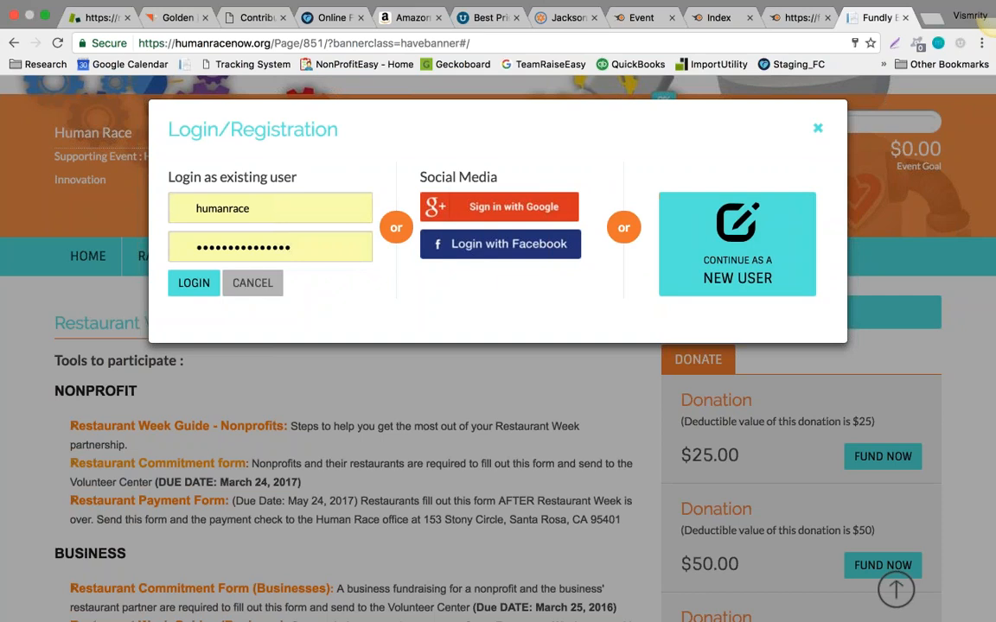
left_click(733, 290)
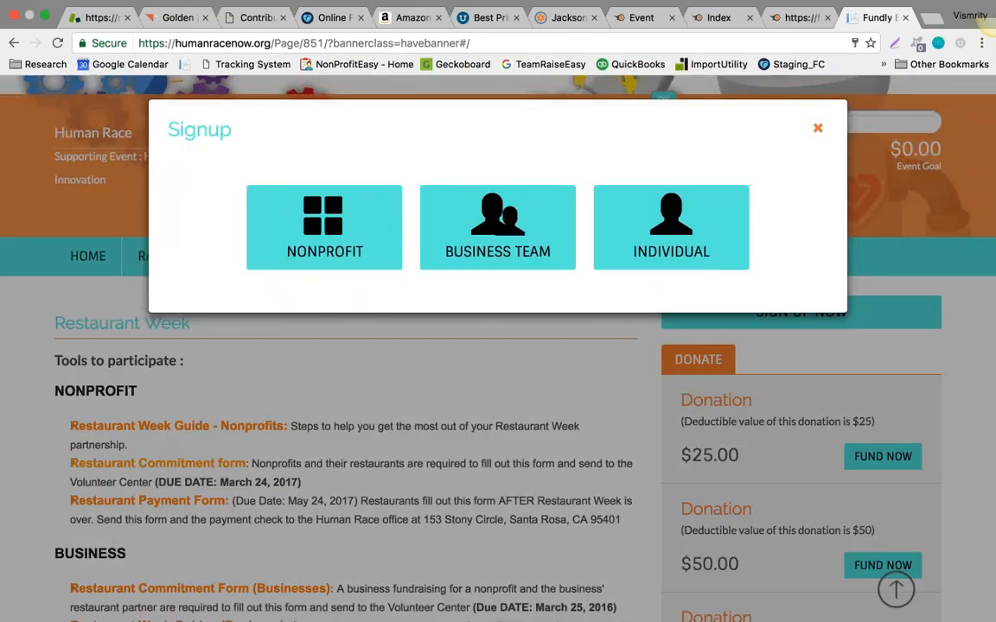
left_click(817, 128)
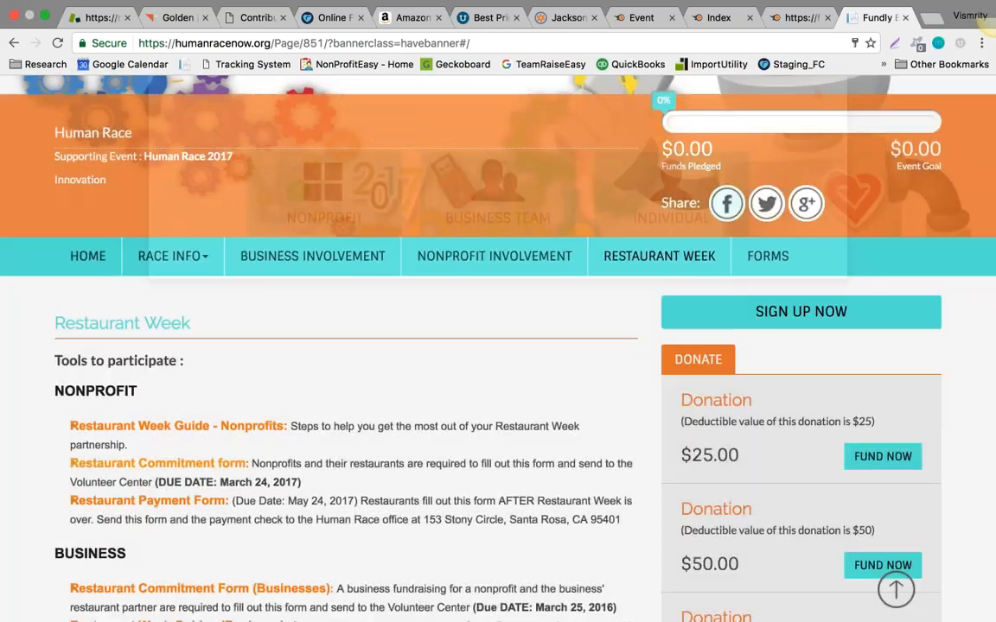
Step: Look through the Restaurant Week page's nonprofit and business tools, daily restaurant schedule and partnership information
scroll(346, 345, "down", 6)
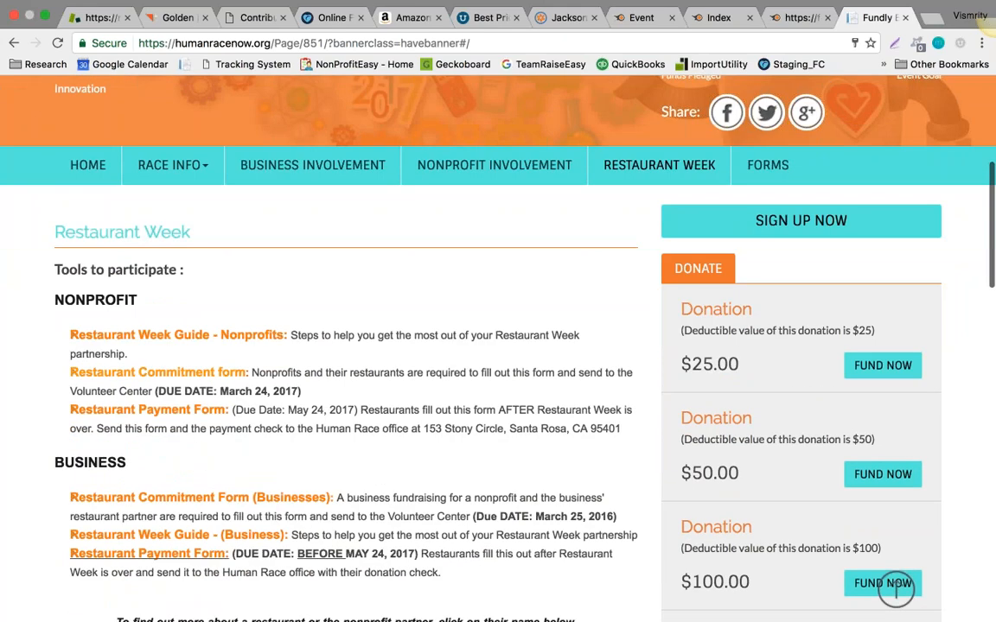
scroll(449, 601, "down", 2)
scroll(449, 601, "up", 2)
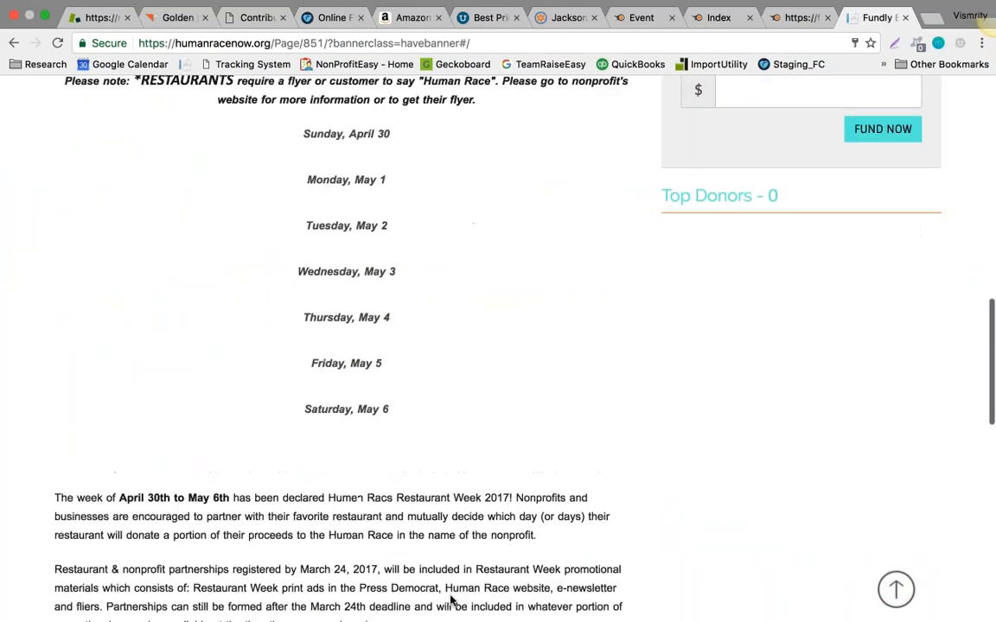
scroll(449, 601, "up", 2)
scroll(449, 601, "down", 10)
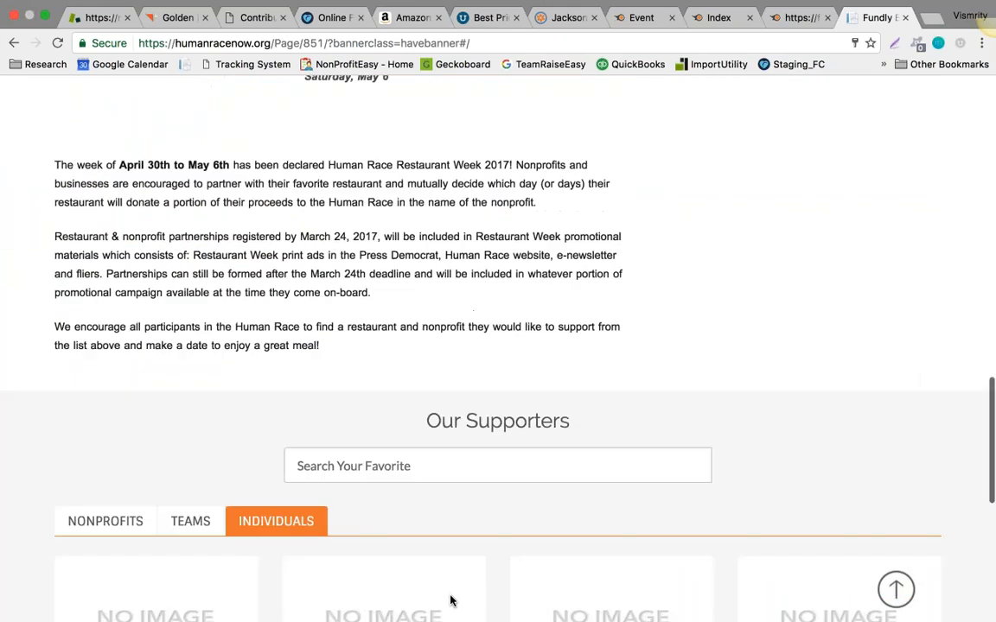
Step: Open the Forms page and skim it from the nonprofit agency form to the printable donation form
scroll(450, 600, "up", 15)
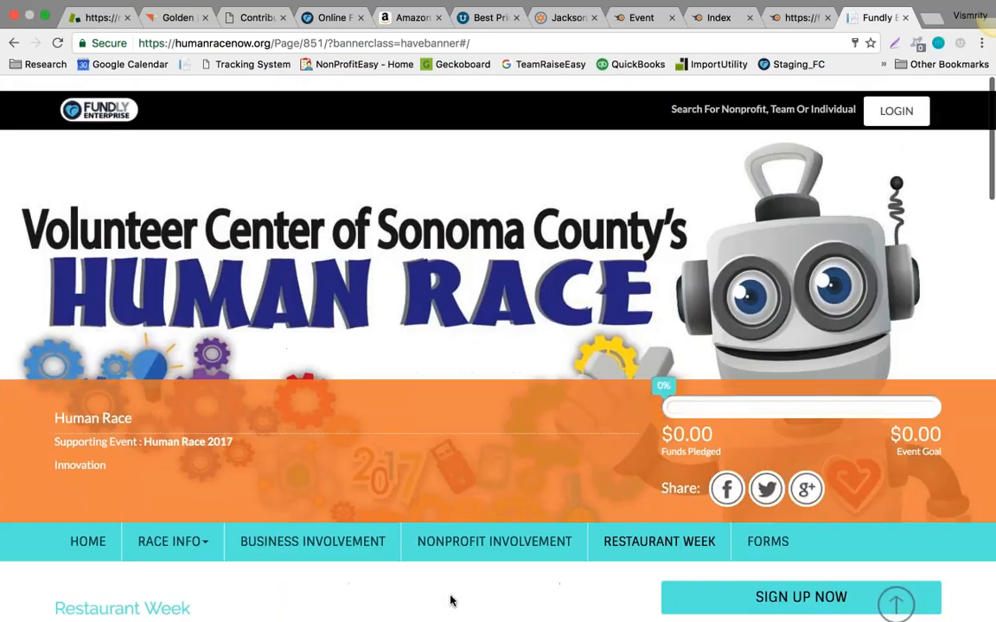
left_click(781, 527)
scroll(781, 526, "down", 4)
scroll(781, 526, "down", 10)
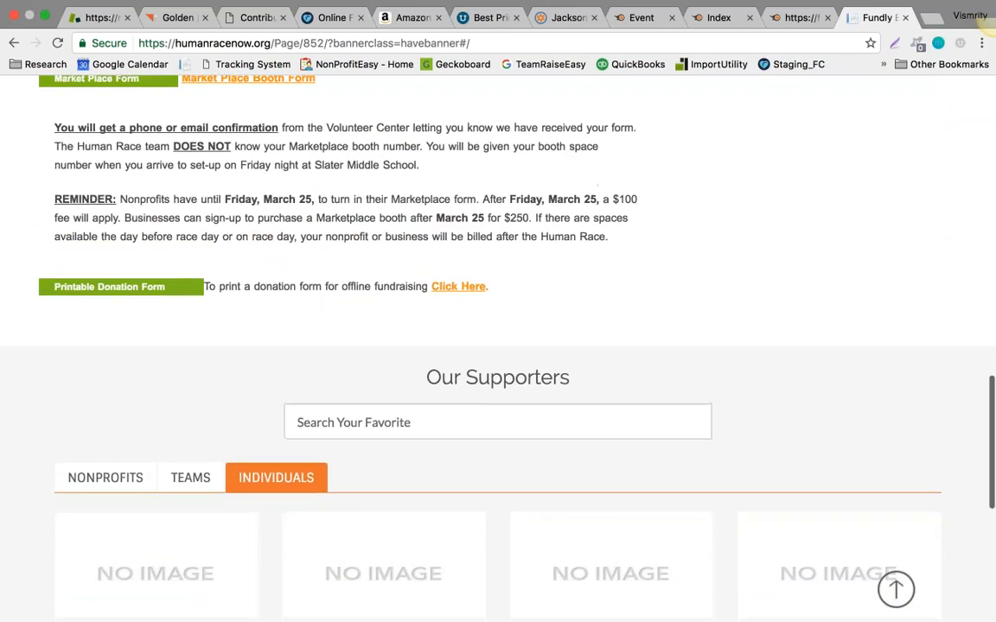
scroll(498, 345, "up", 4)
scroll(498, 345, "up", 6)
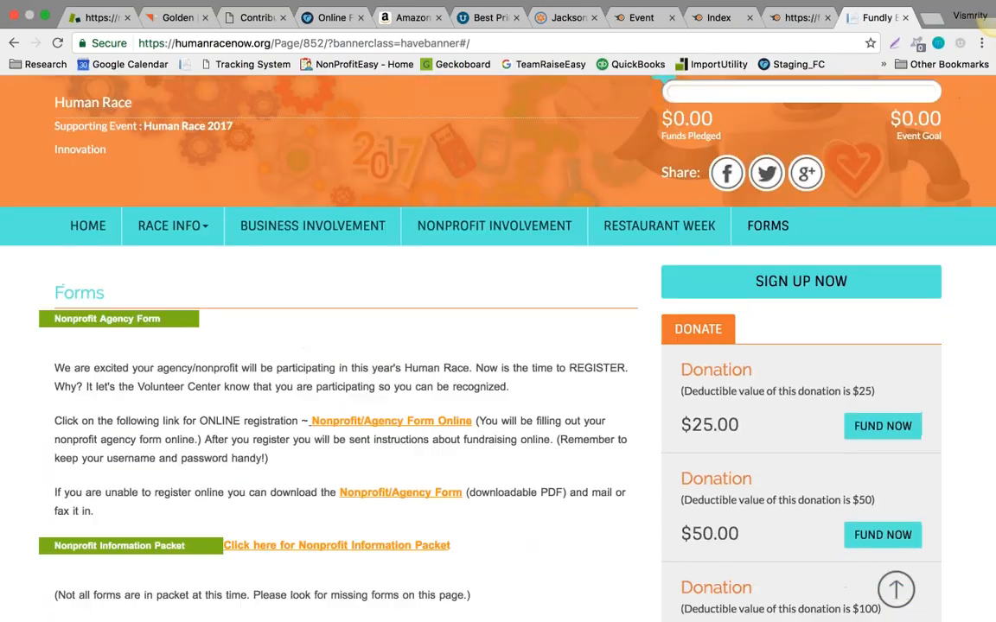
Step: Look through the Forms page's nonprofit, business, deposit and Marketplace booth form links, then take the browser out of full screen
scroll(497, 346, "down", 4)
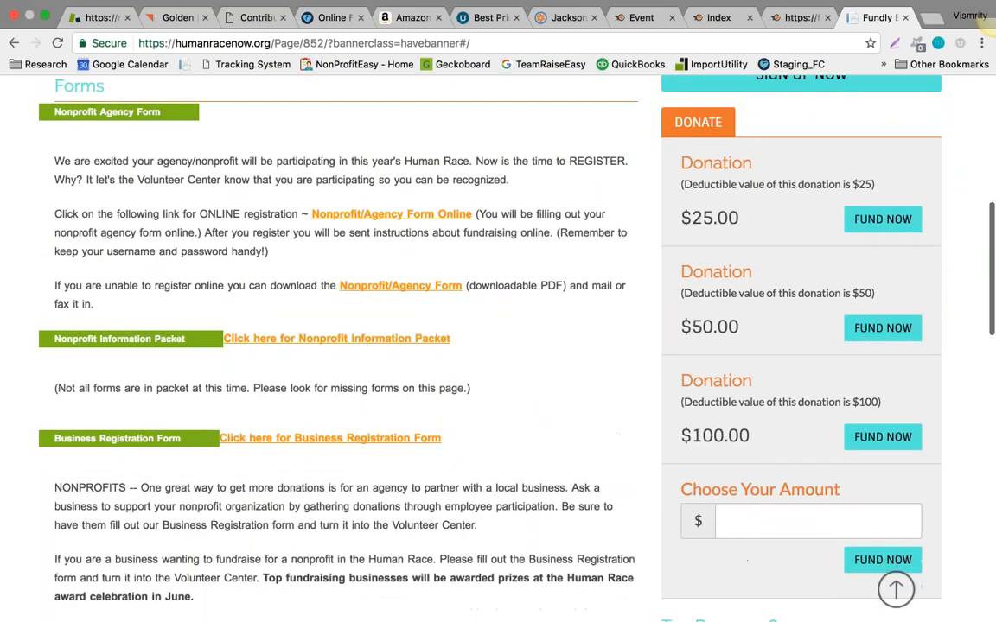
scroll(498, 346, "down", 11)
scroll(498, 345, "up", 3)
scroll(497, 346, "up", 11)
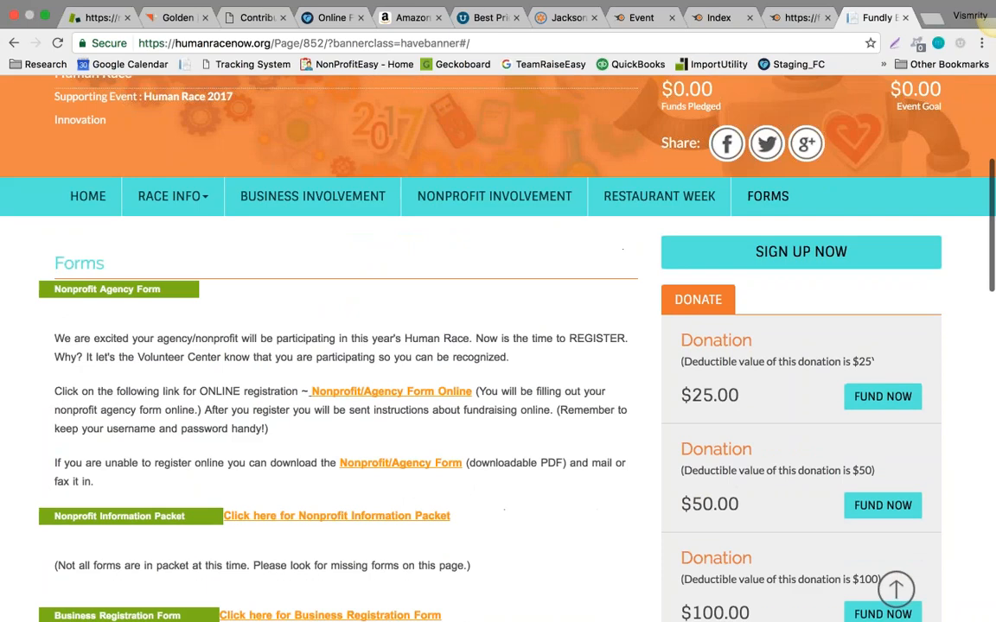
scroll(498, 346, "up", 2)
scroll(498, 346, "down", 3)
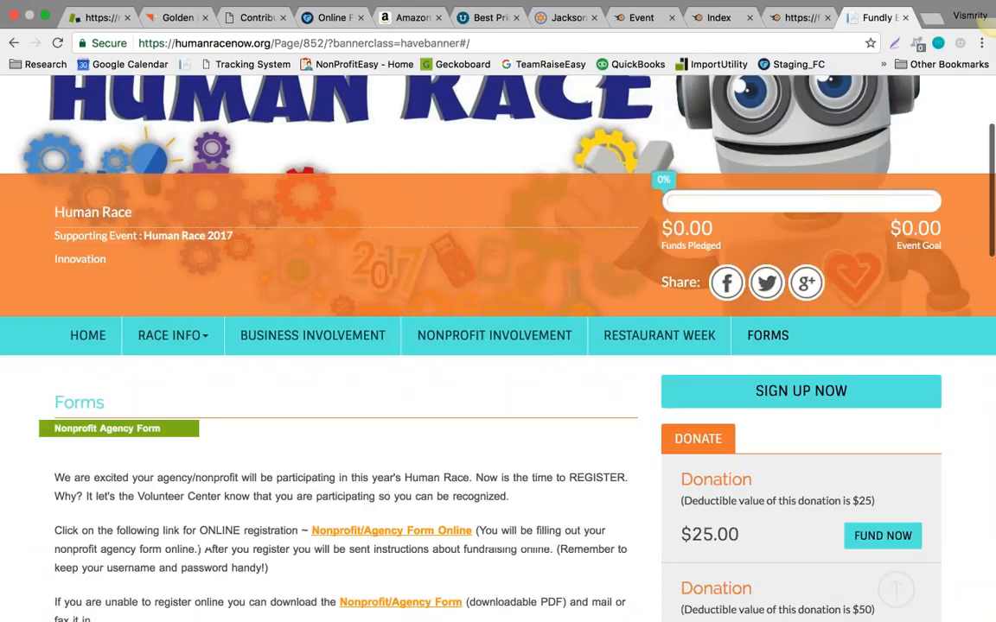
scroll(498, 346, "down", 7)
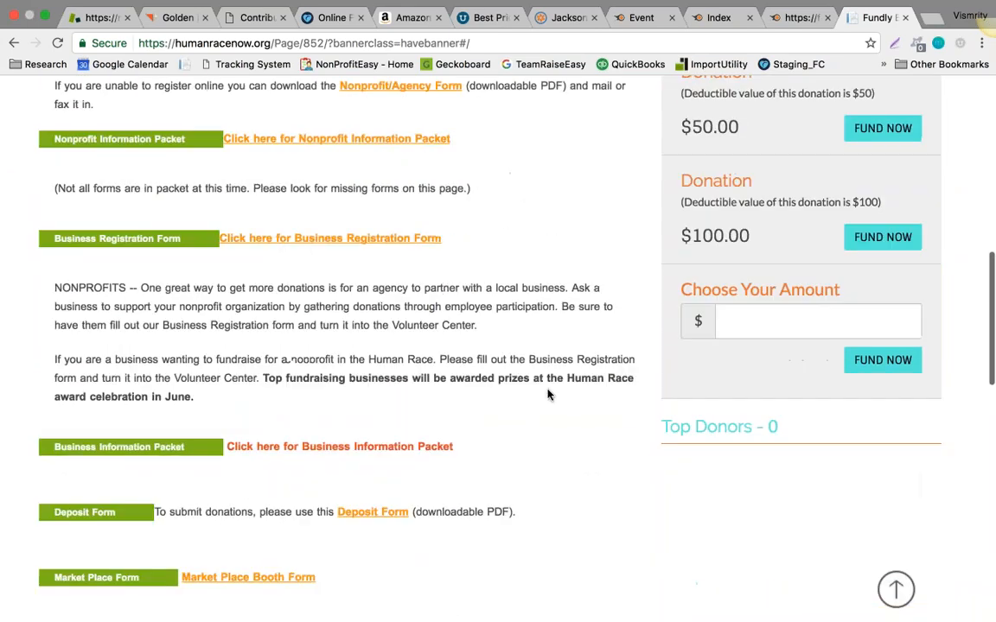
mouse_move(53, 10)
left_click(47, 33)
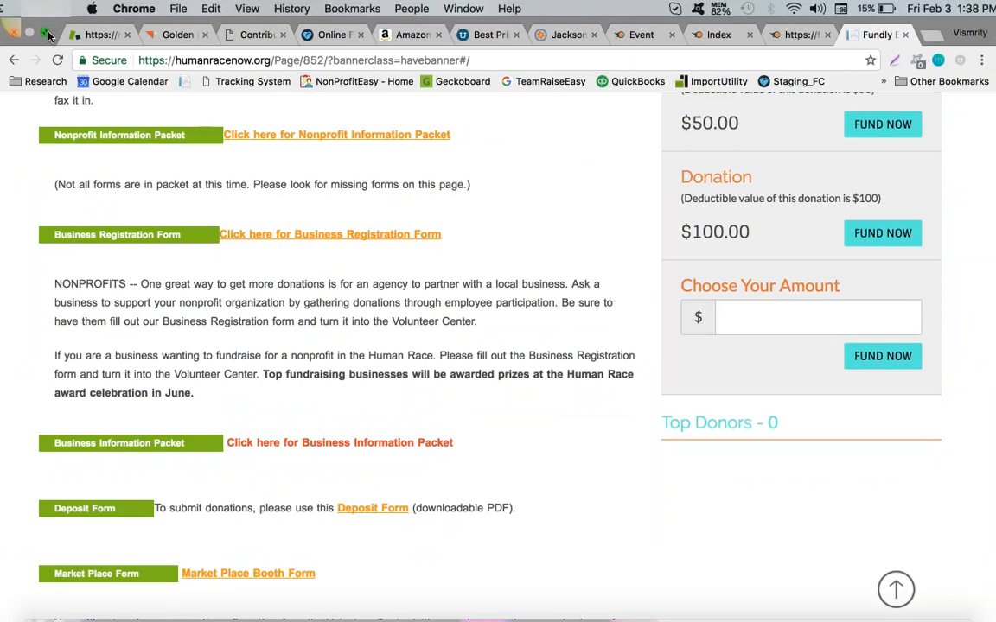